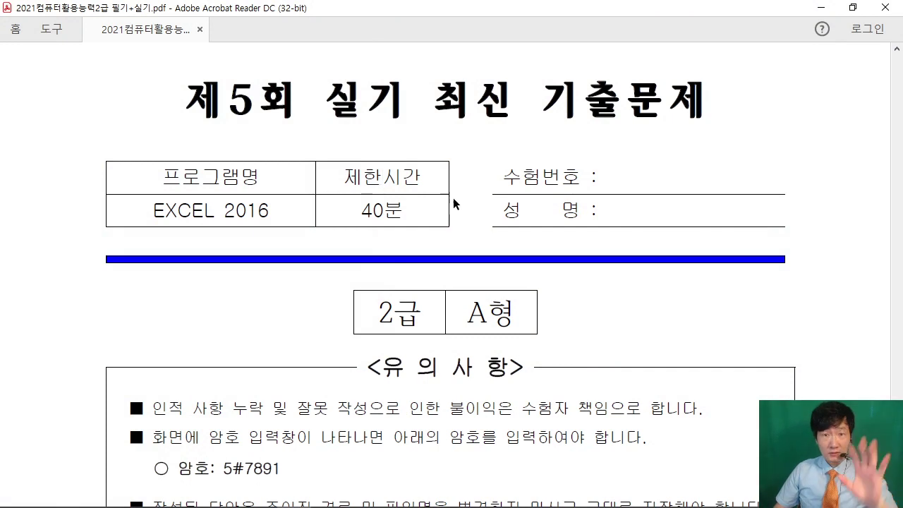
Step: Copy the workbook password from the notice section on the 제5회 exam cover page
scroll(653, 129, "up", 1)
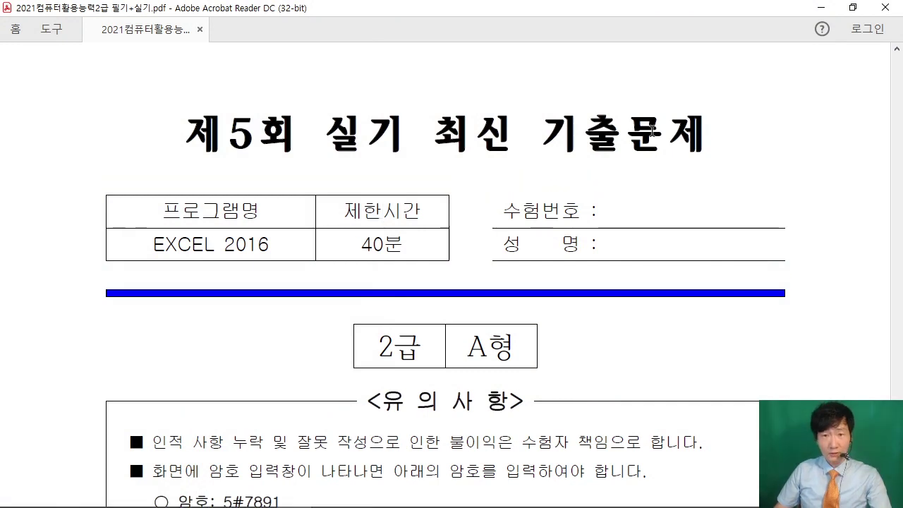
scroll(650, 131, "up", 5)
scroll(643, 127, "down", 4)
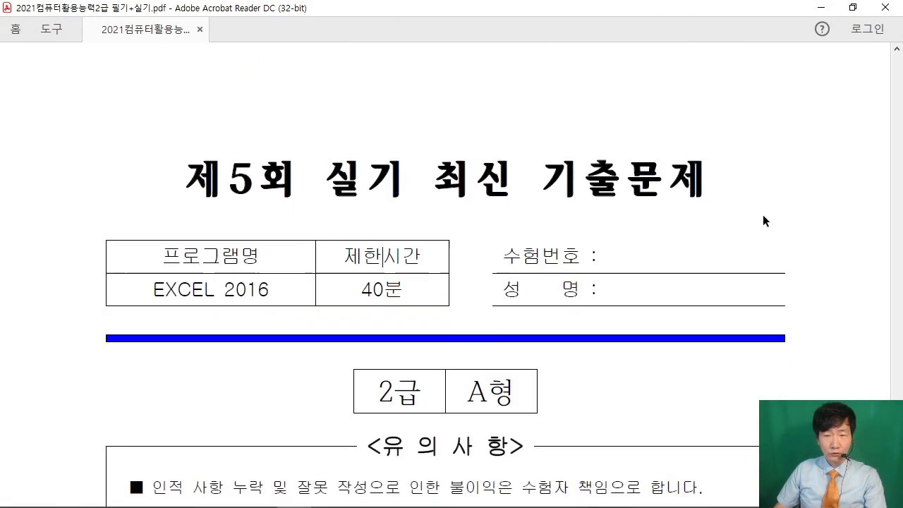
scroll(763, 215, "down", 3)
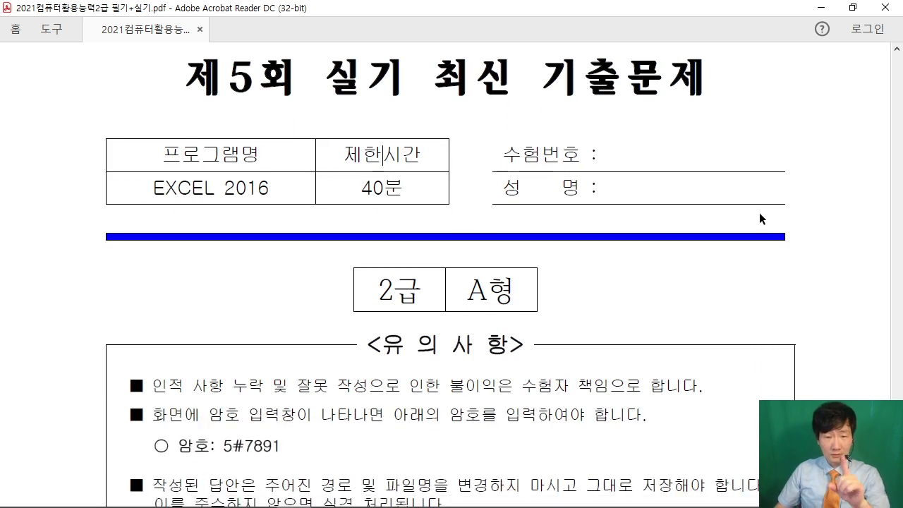
scroll(332, 257, "down", 5)
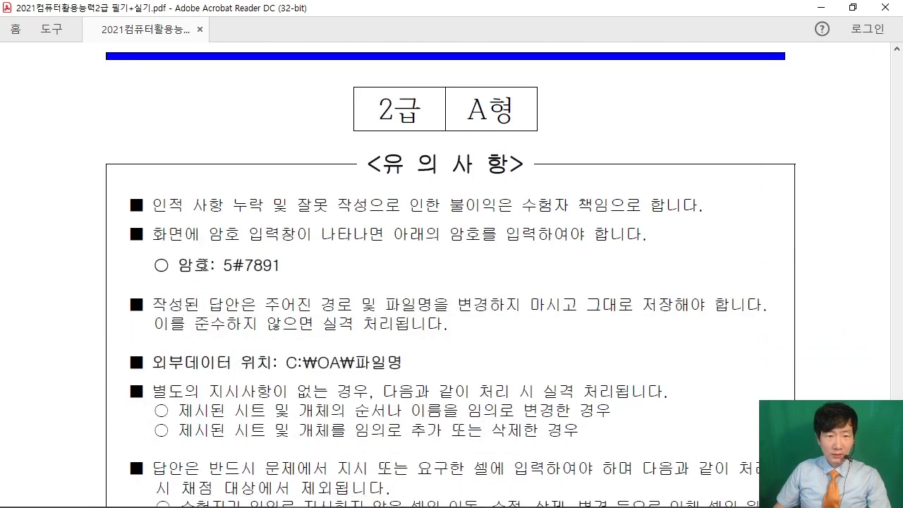
left_click_drag(225, 267, 282, 267)
right_click(278, 267)
left_click(297, 276)
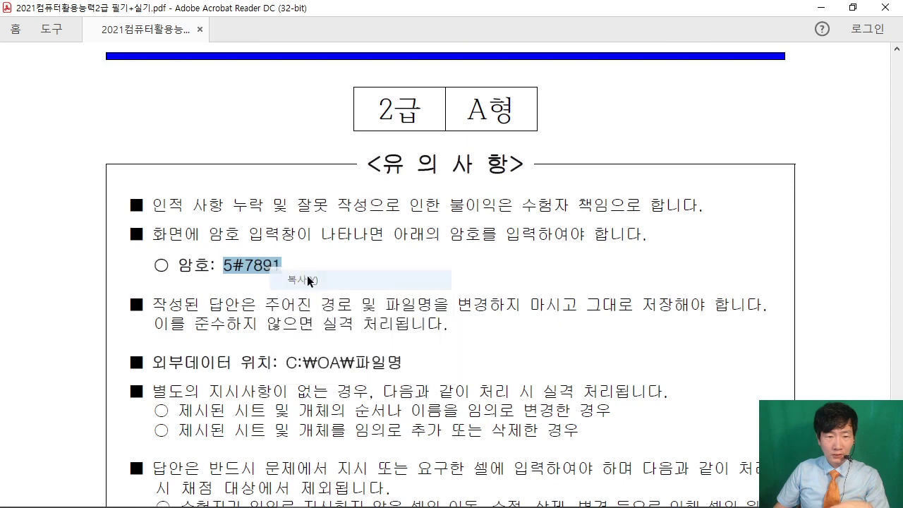
left_click(453, 266)
Step: Open 제5회.xlsm from the 실기 최신기출문제 folder inside the desktop folder 컴퓨터활용능력2급 실습파일
left_click(821, 7)
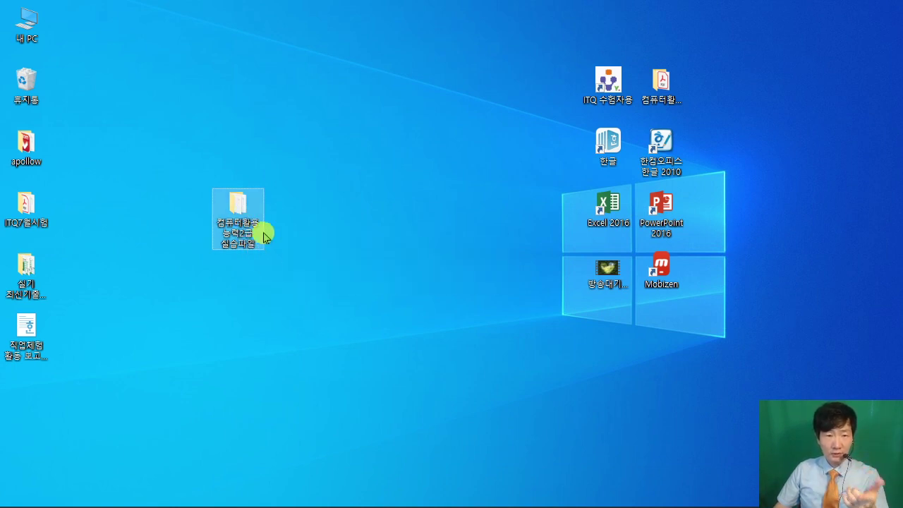
double_click(238, 208)
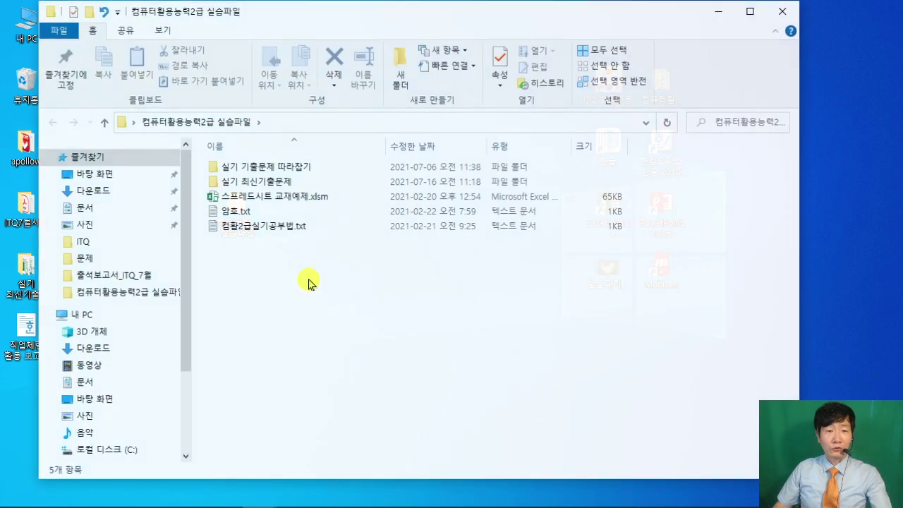
double_click(260, 185)
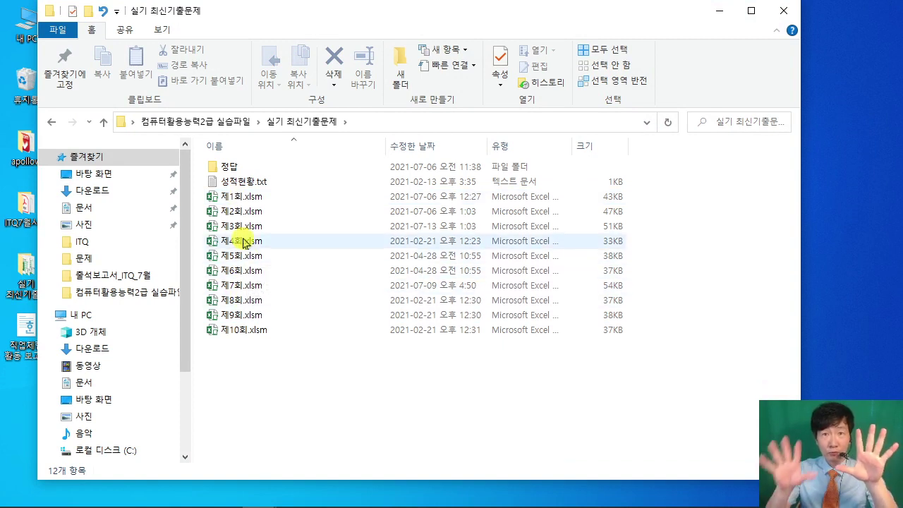
double_click(230, 256)
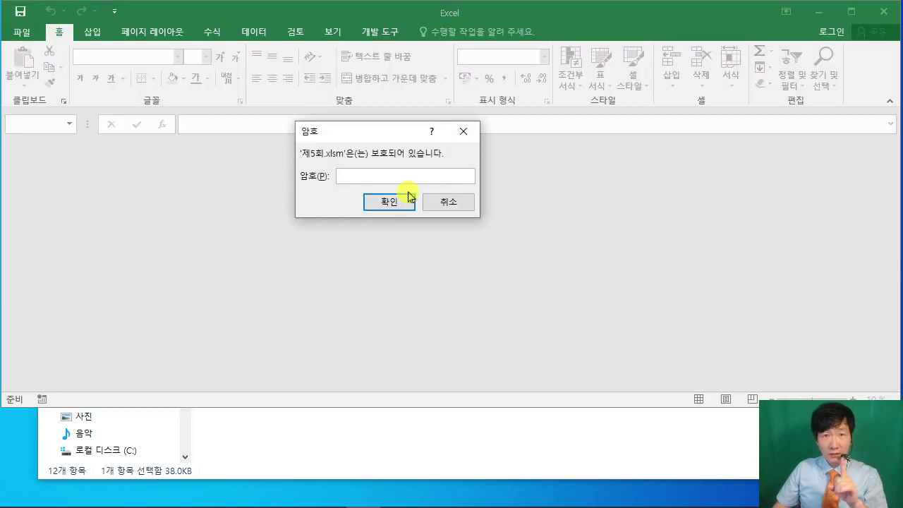
Step: Unlock 제5회.xlsm by pasting the copied password, and dismiss the external data link update prompt
right_click(365, 175)
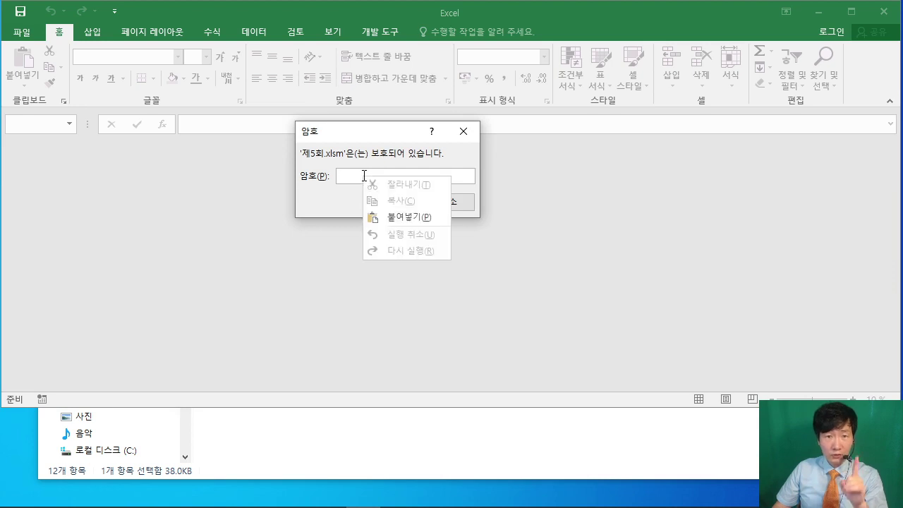
left_click(384, 218)
left_click(393, 205)
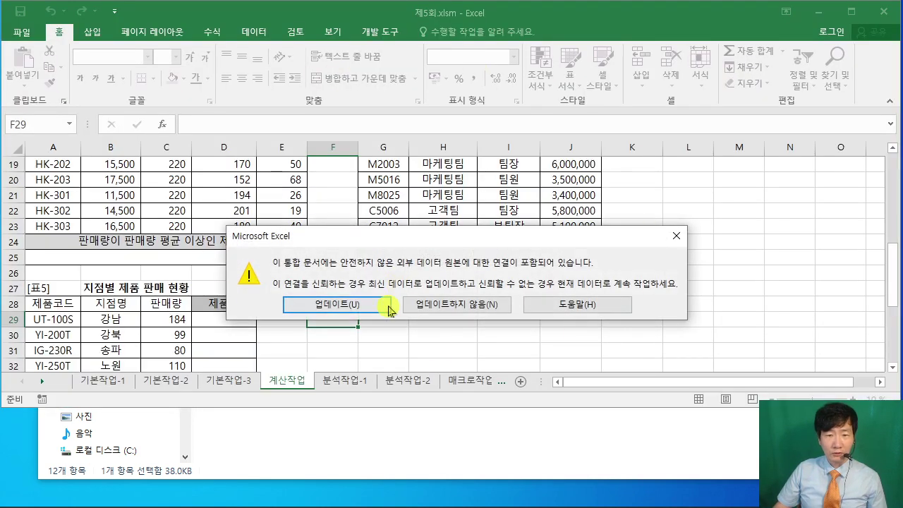
left_click(677, 236)
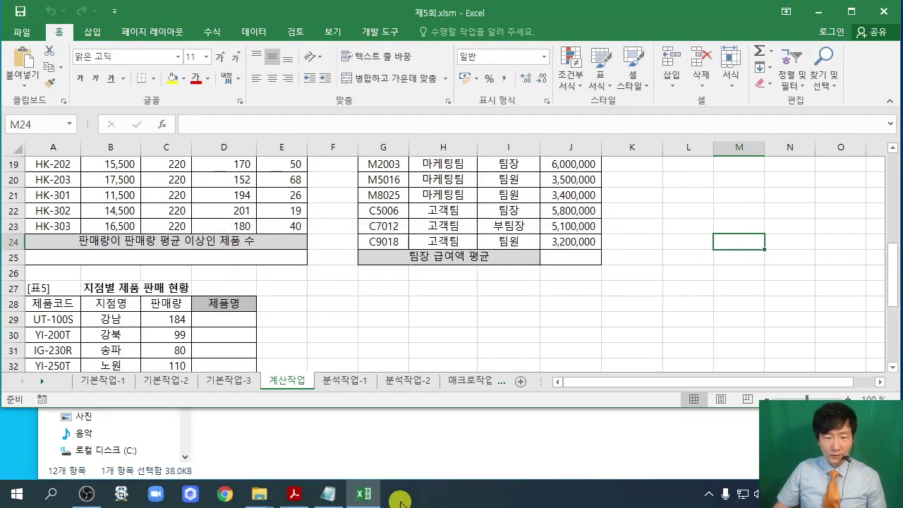
Step: Switch to the Notepad file 컴활2급실기공부법.txt and review the recommended order and point allocation of the exam tasks
left_click(327, 499)
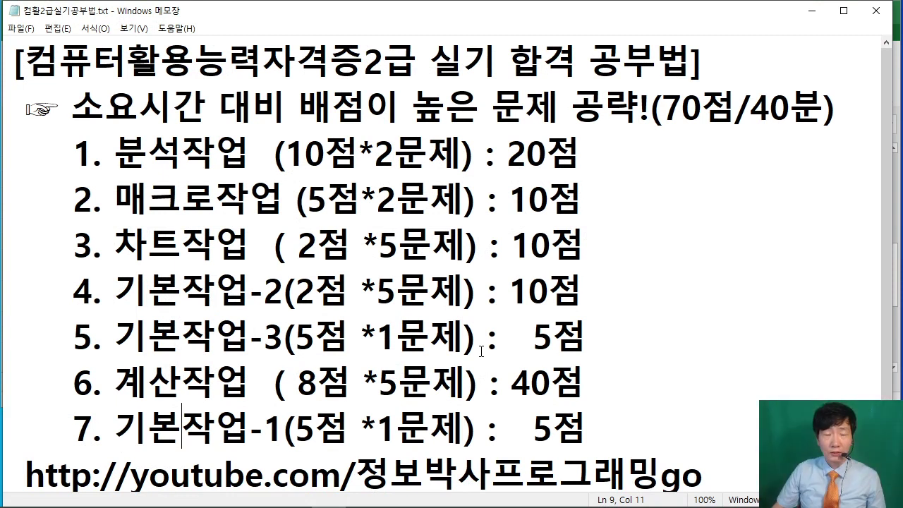
left_click_drag(308, 110, 606, 103)
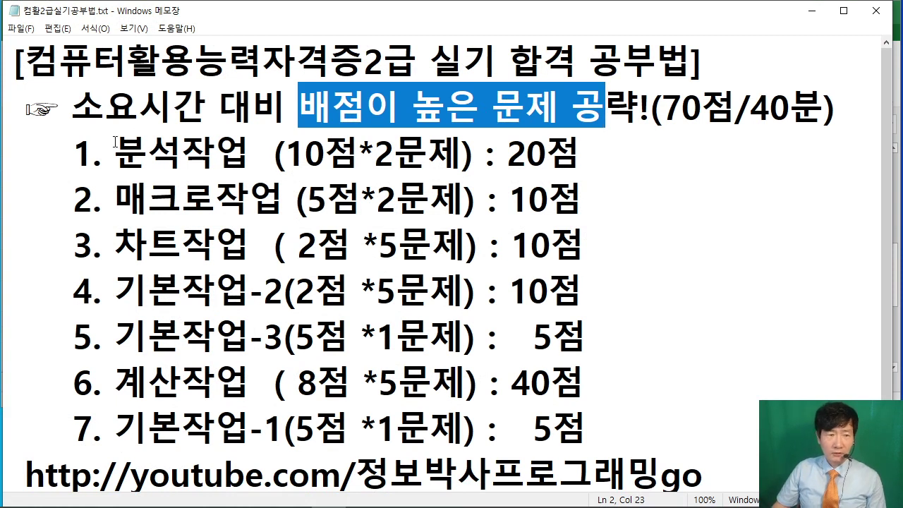
left_click_drag(74, 150, 612, 159)
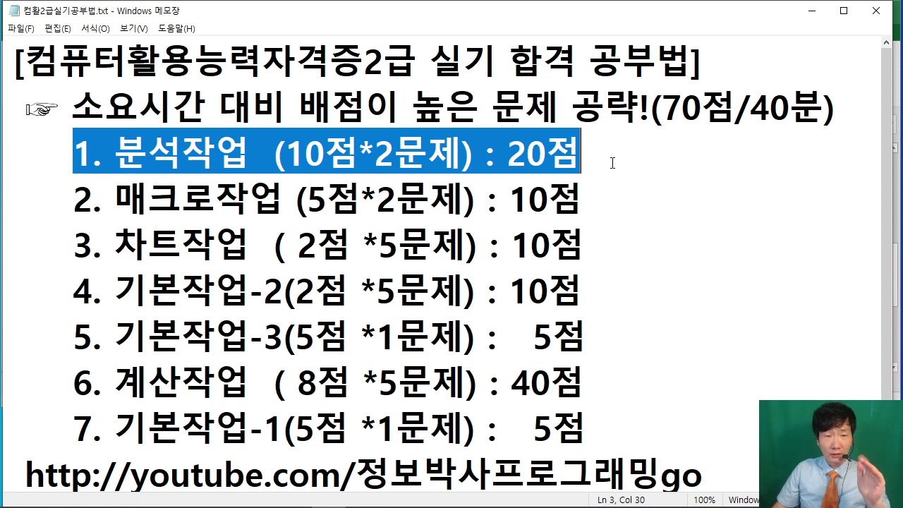
left_click(216, 153)
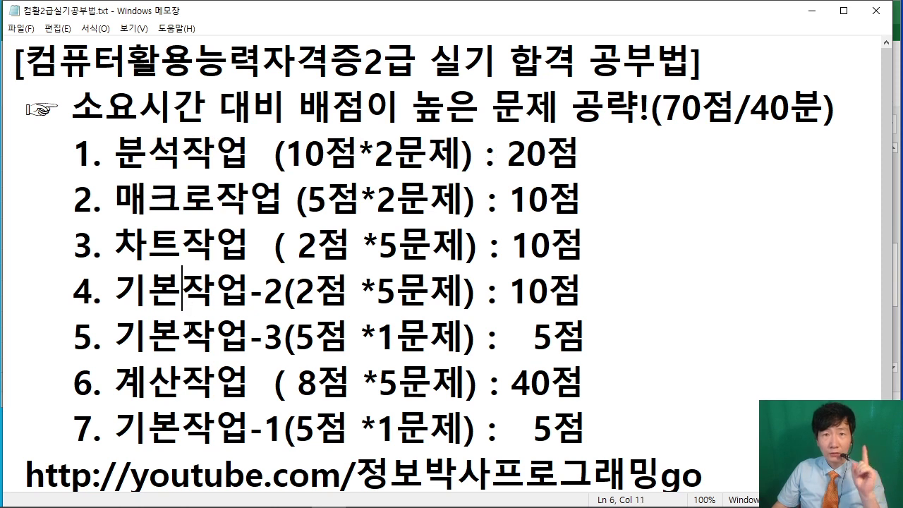
left_click(188, 386)
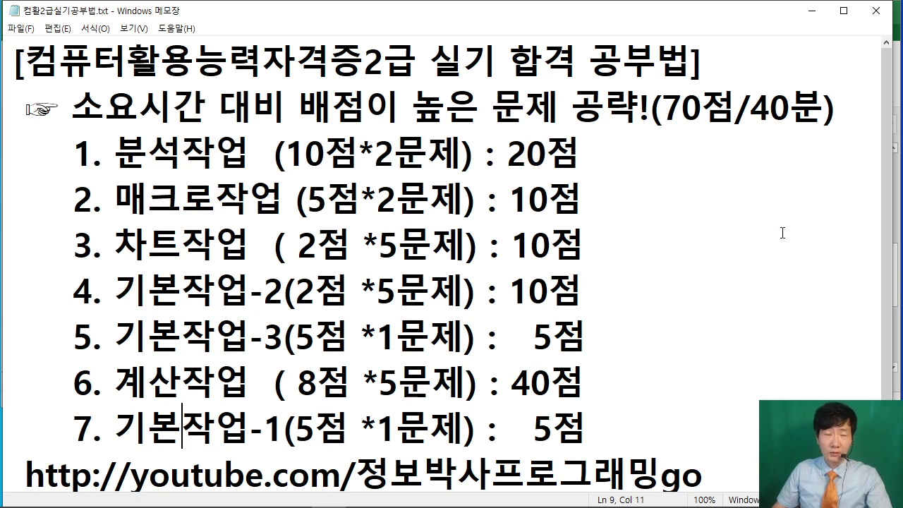
Step: Return to the 제5회.xlsm workbook in Excel and display the 분석작업-1 sheet
left_click(810, 10)
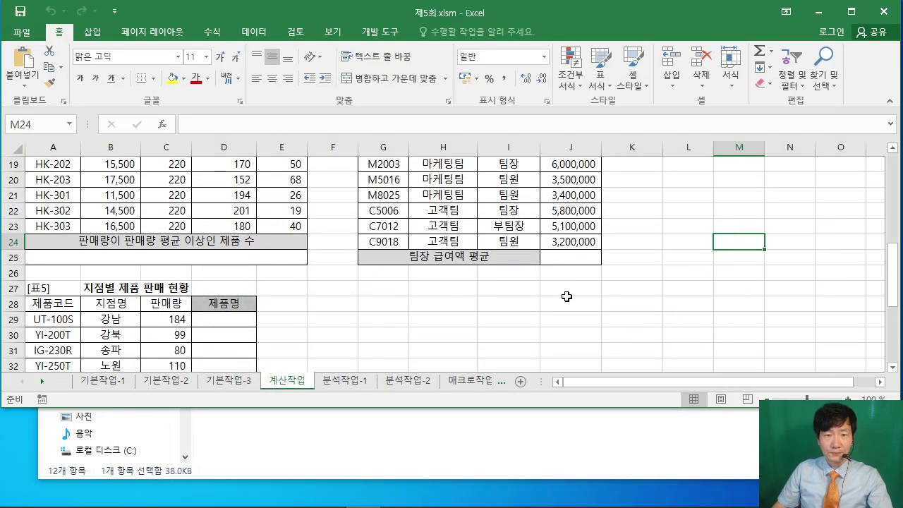
left_click(345, 380)
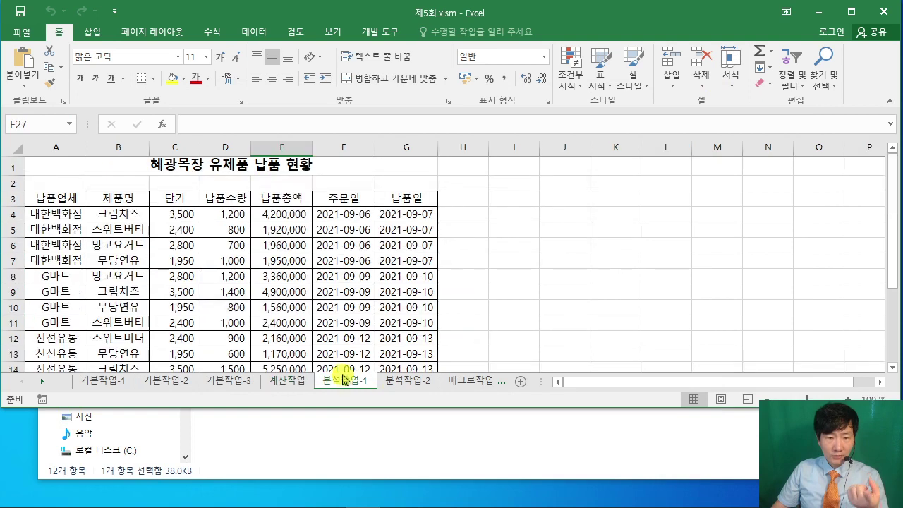
left_click(520, 266)
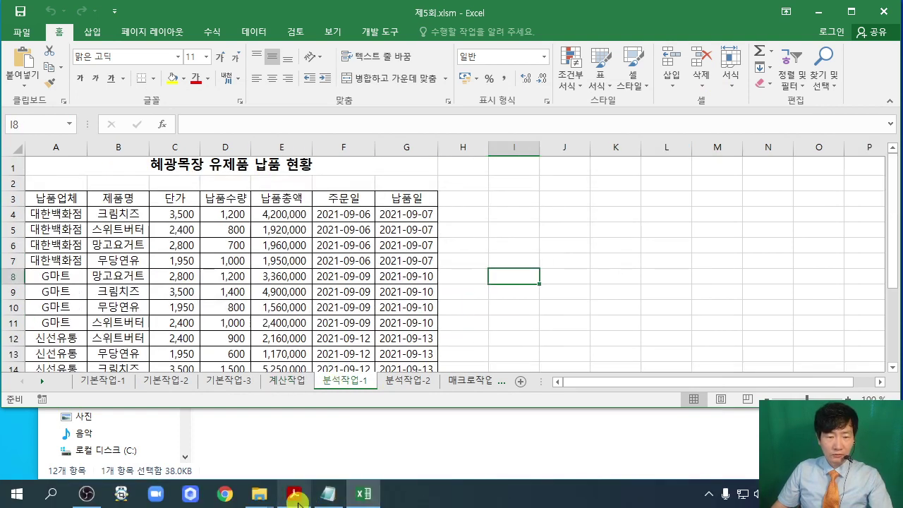
Step: Switch to the exam PDF in Acrobat Reader and read the 문제3 분석작업 instructions for the 분석작업-1 and 분석작업-2 sheets
left_click(293, 503)
left_click(410, 471)
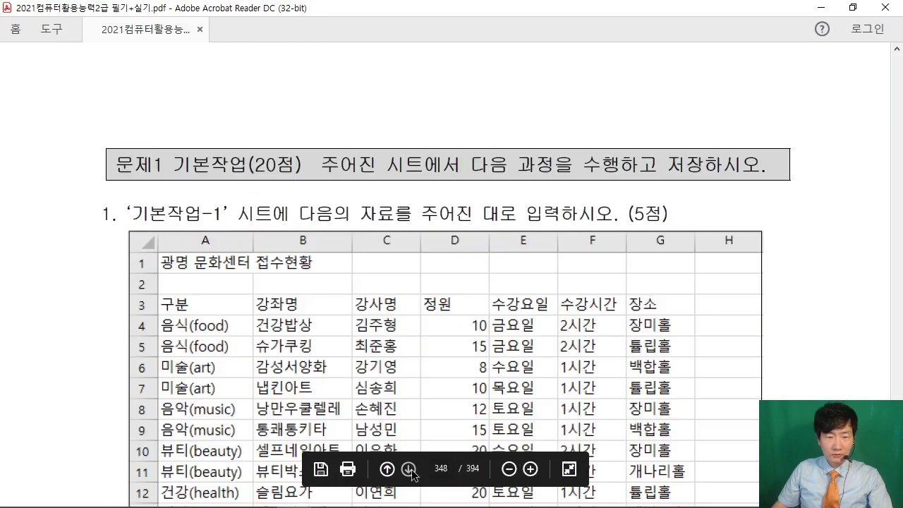
left_click(410, 470)
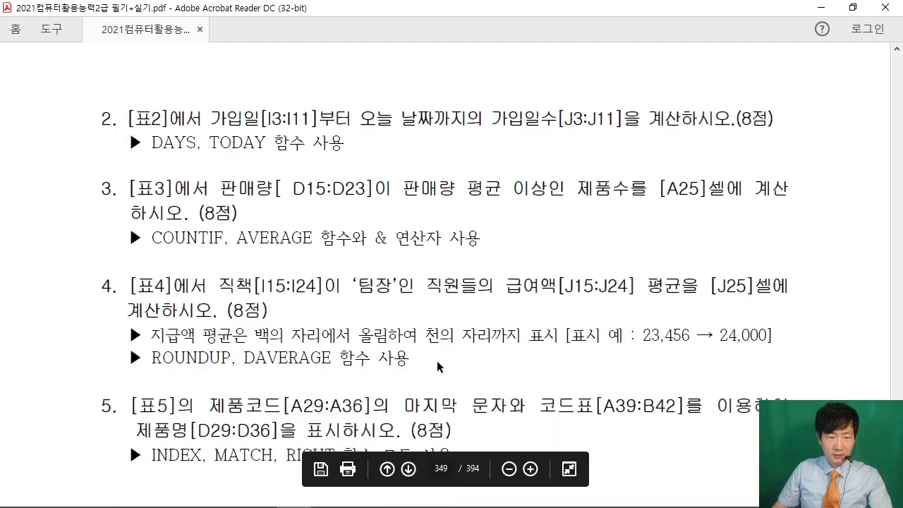
scroll(494, 363, "down", 5)
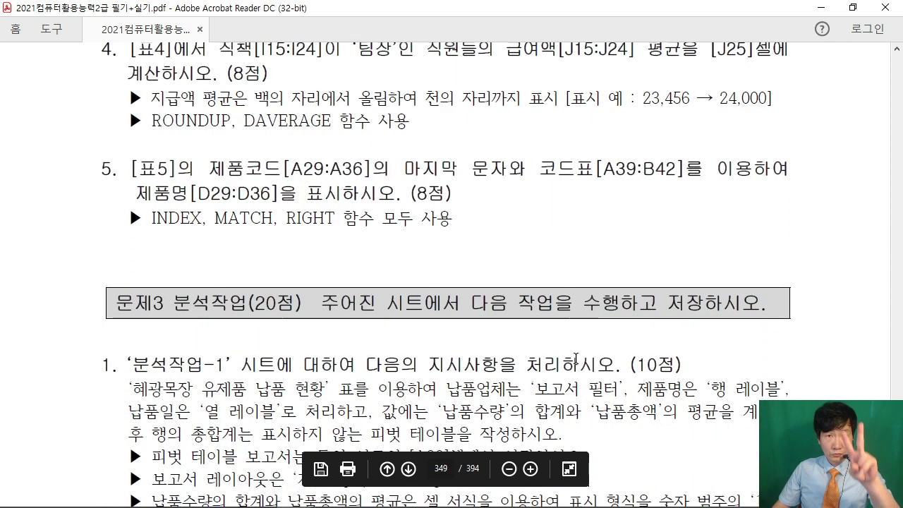
scroll(575, 355, "down", 3)
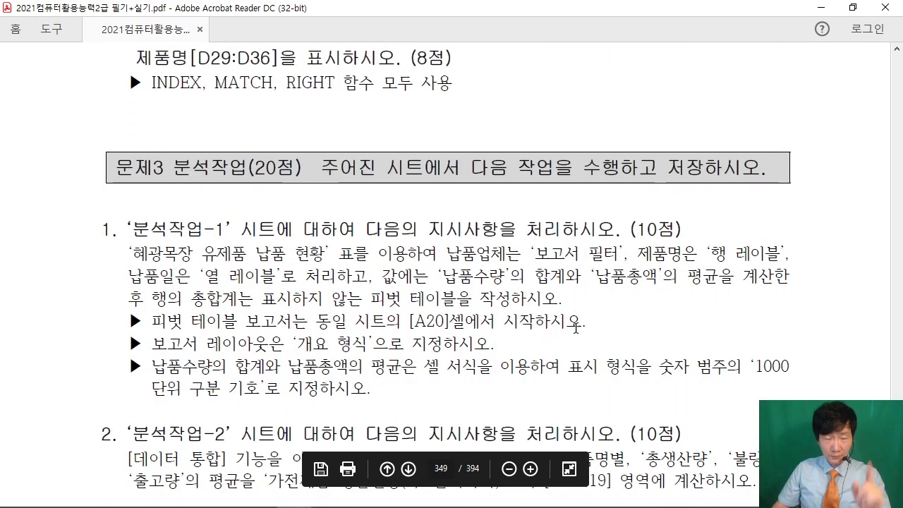
scroll(576, 328, "down", 2)
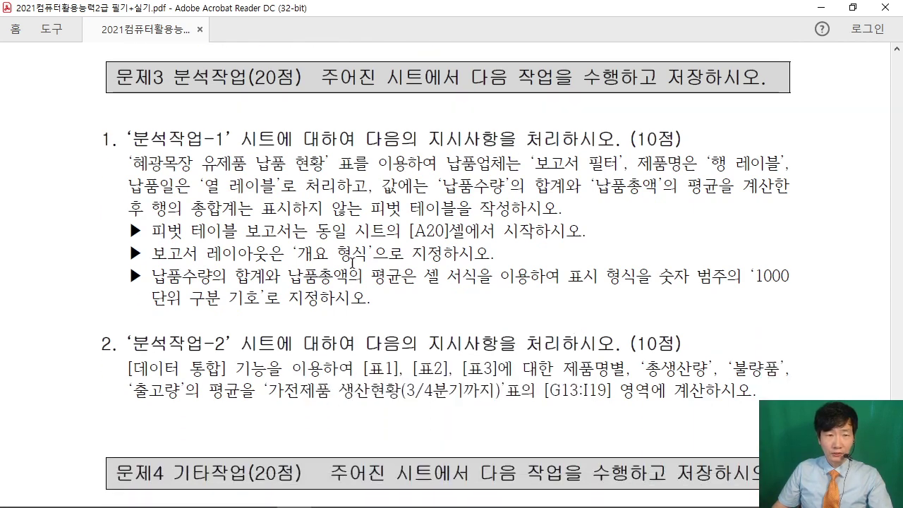
left_click_drag(379, 209, 515, 208)
left_click(435, 231)
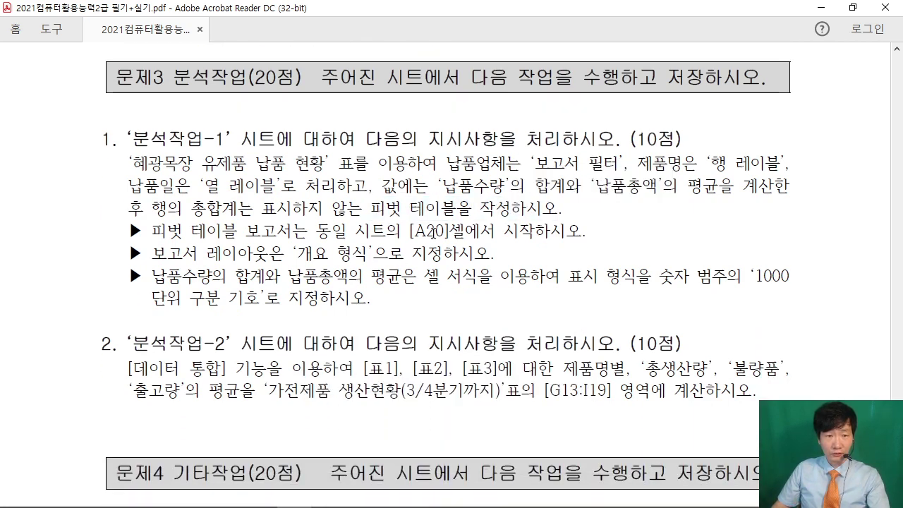
left_click_drag(195, 378, 220, 369)
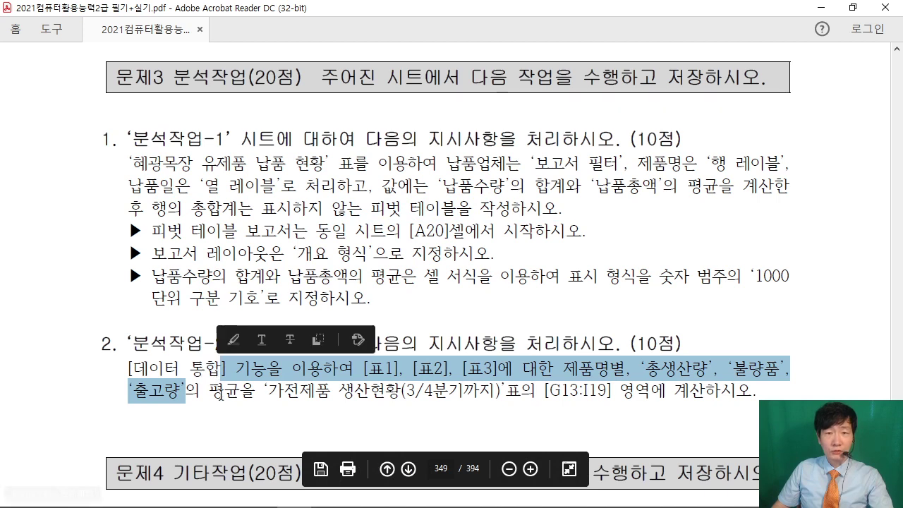
left_click(224, 392)
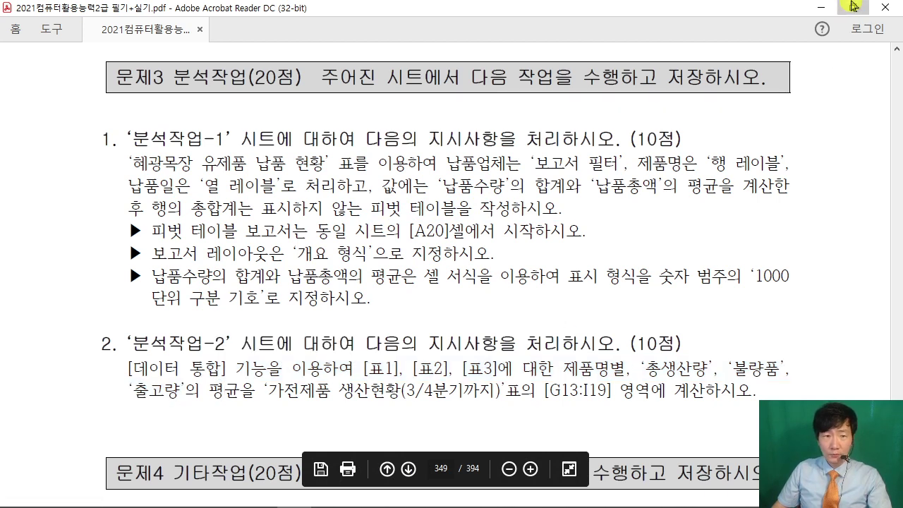
Step: Arrange the PDF as a smaller window below the workbook and shorten the Excel window so the 분석작업-1 instructions stay readable
left_click(853, 7)
scroll(397, 430, "down", 3)
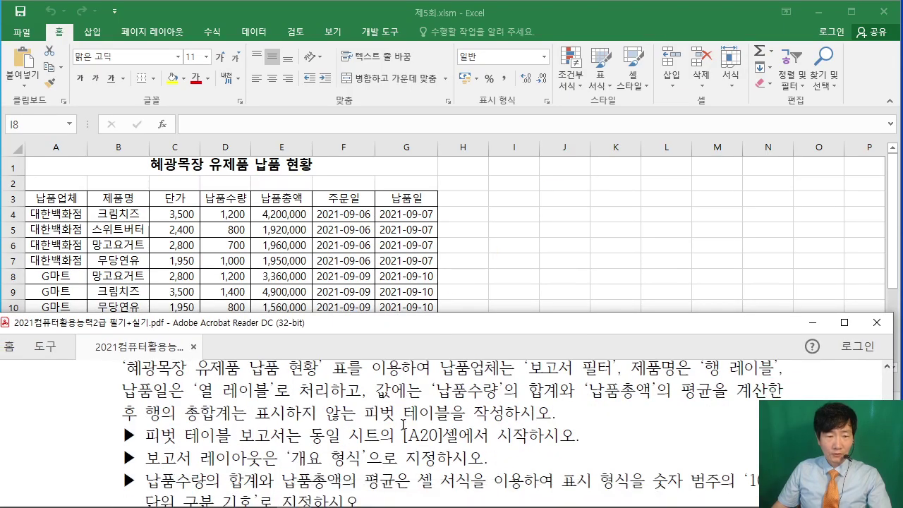
scroll(403, 424, "up", 1)
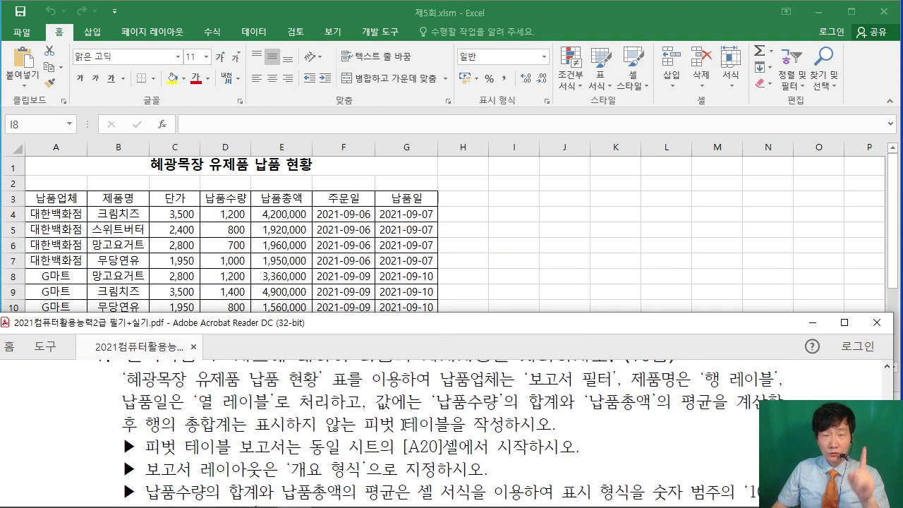
left_click(539, 273)
left_click(256, 447)
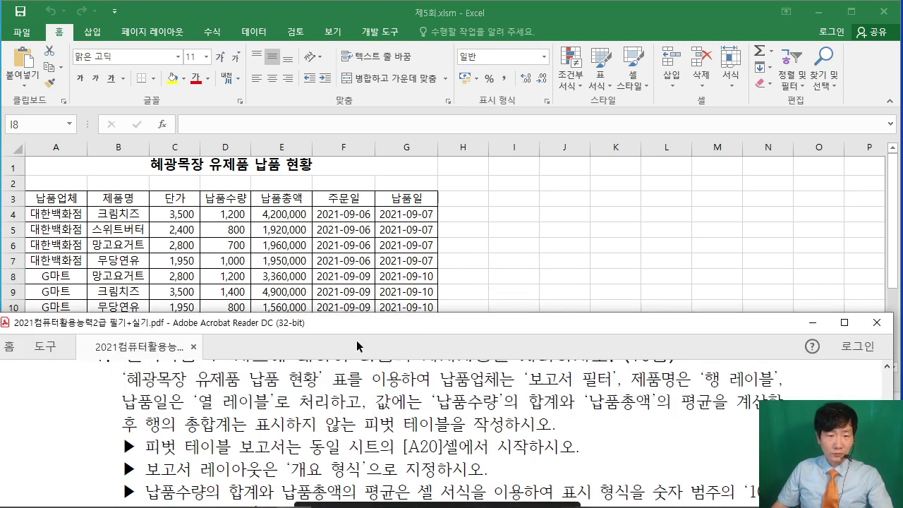
left_click(495, 277)
left_click_drag(451, 410, 453, 384)
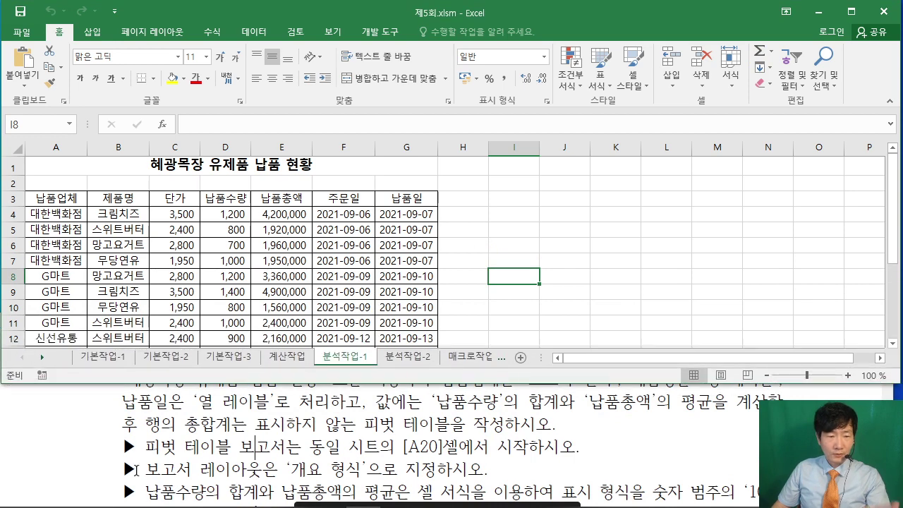
Step: Check the exam PDF for the pivot table's start cell, then return to the 분석작업-1 sheet
left_click_drag(141, 447, 487, 449)
left_click(396, 452)
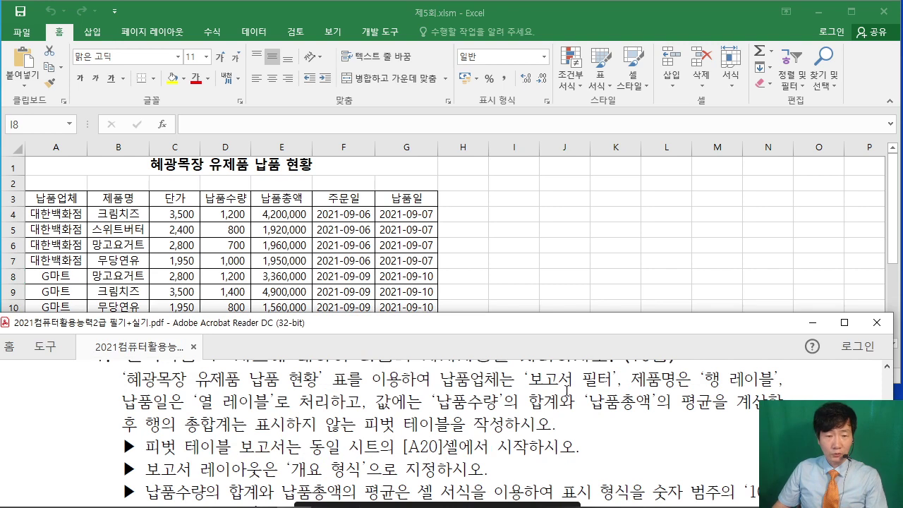
left_click(569, 252)
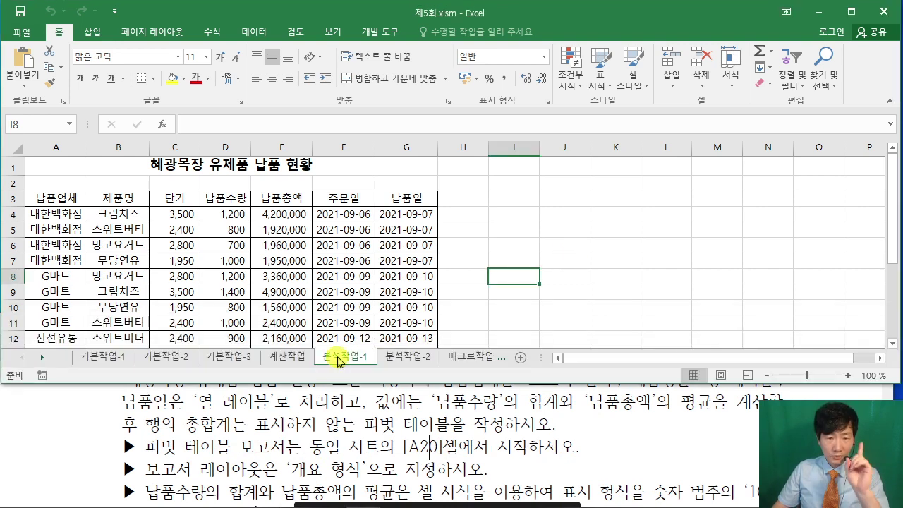
Step: Start a pivot table from the 혜광목장 유제품 납품 현황 table, using the range A3:G15 on 분석작업-1
left_click(221, 262)
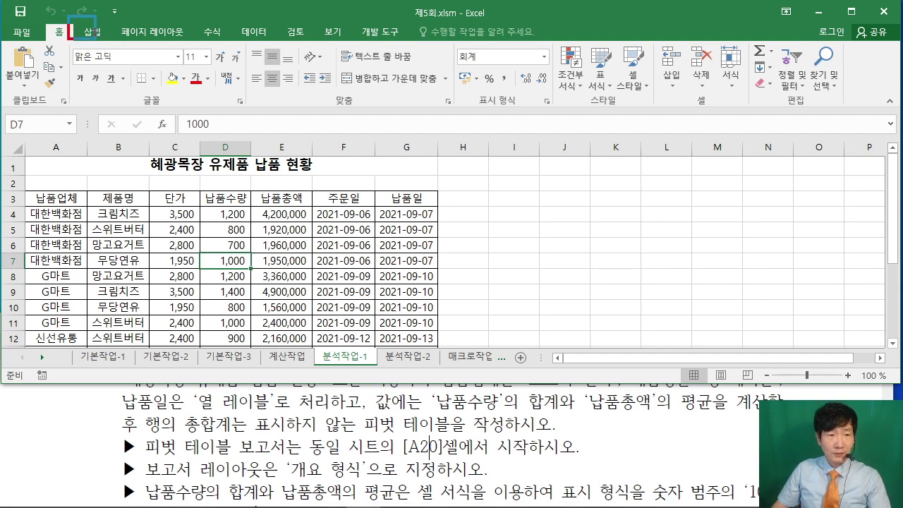
left_click_drag(68, 16, 183, 112)
key("Escape")
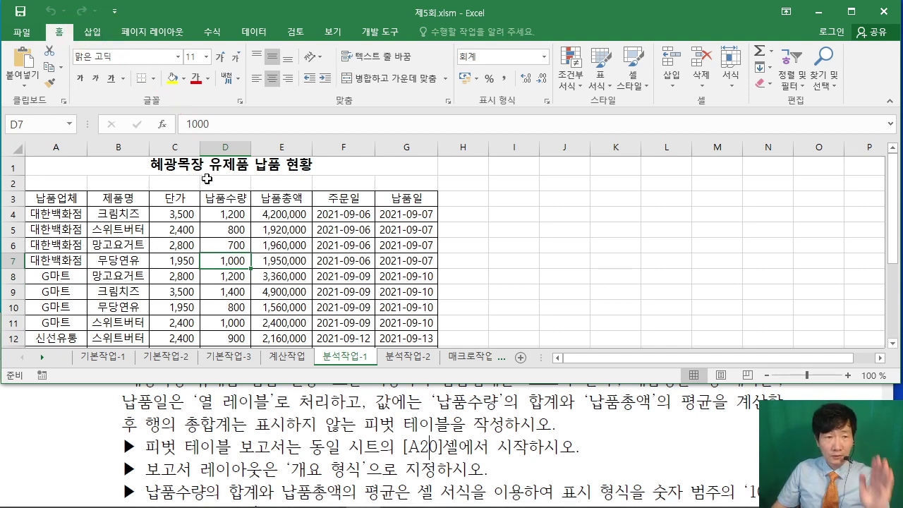
left_click(93, 32)
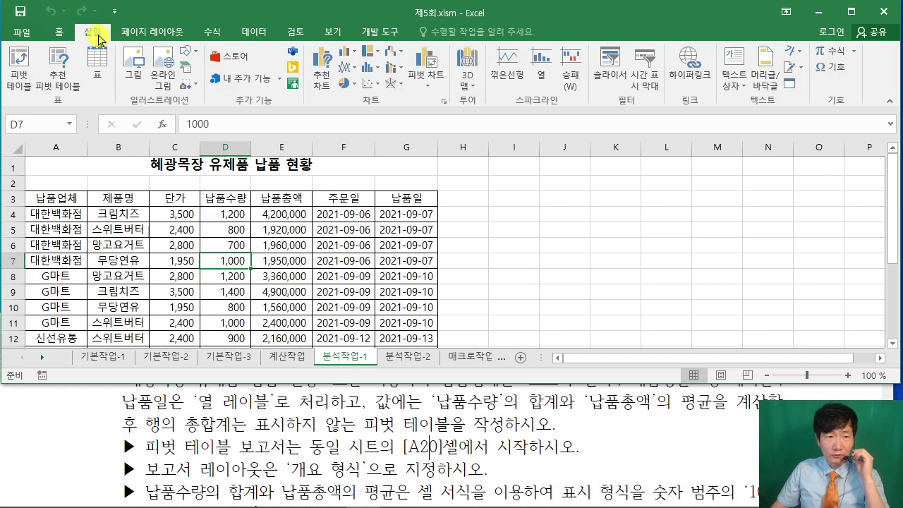
key("ctrl+2")
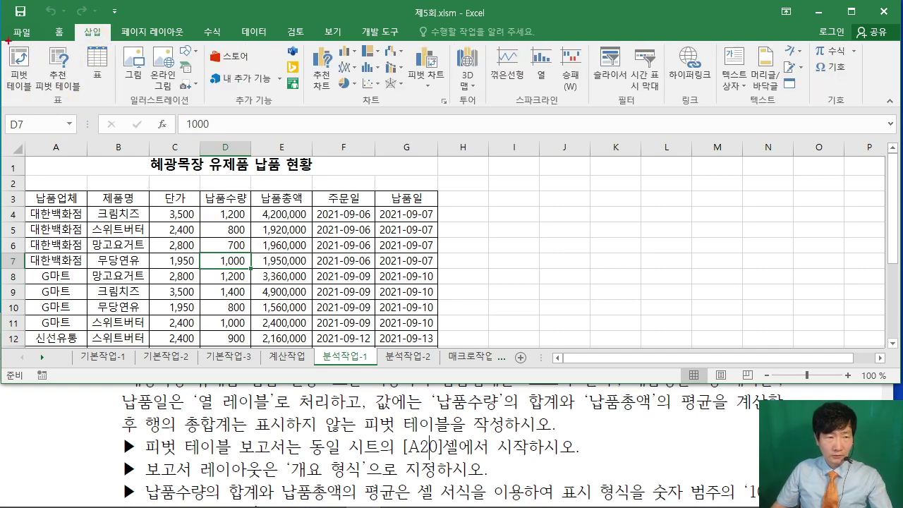
mouse_move(4, 41)
left_mouse_down()
mouse_move(40, 99)
mouse_move(134, 150)
left_mouse_up()
key("Escape")
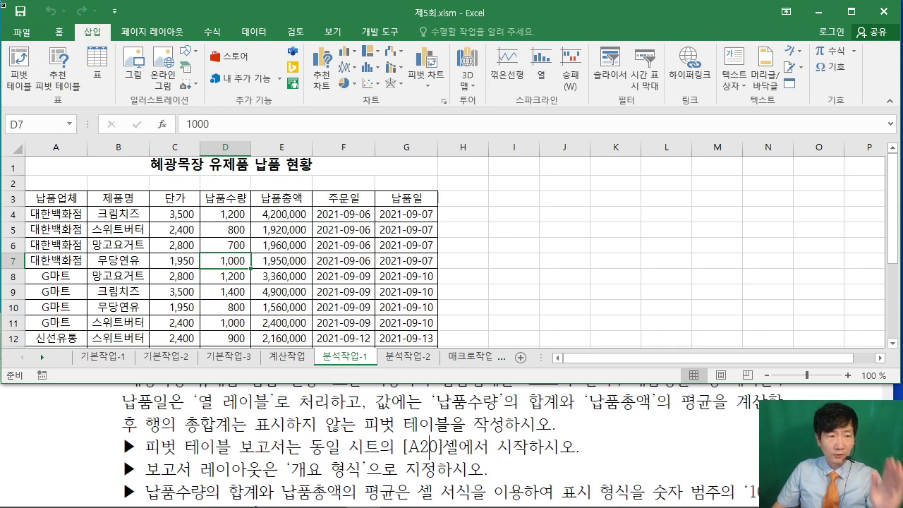
left_click(21, 67)
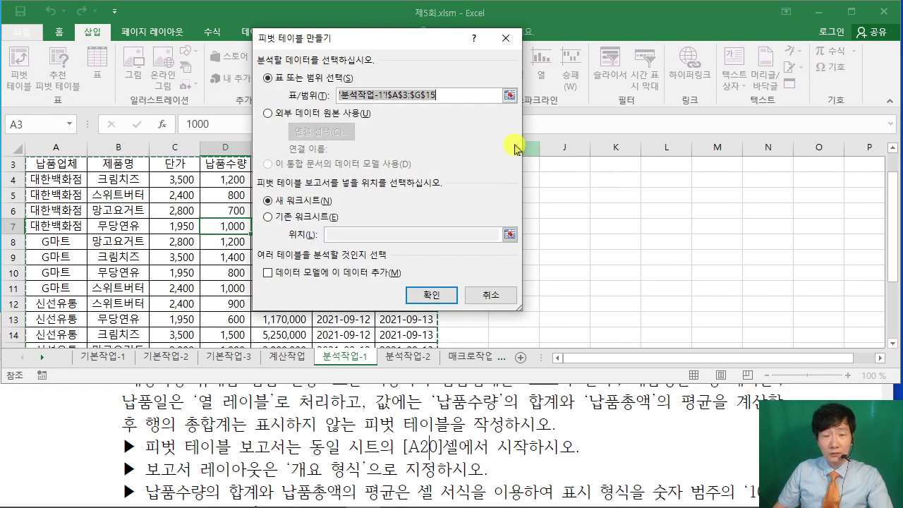
left_click_drag(398, 47, 550, 75)
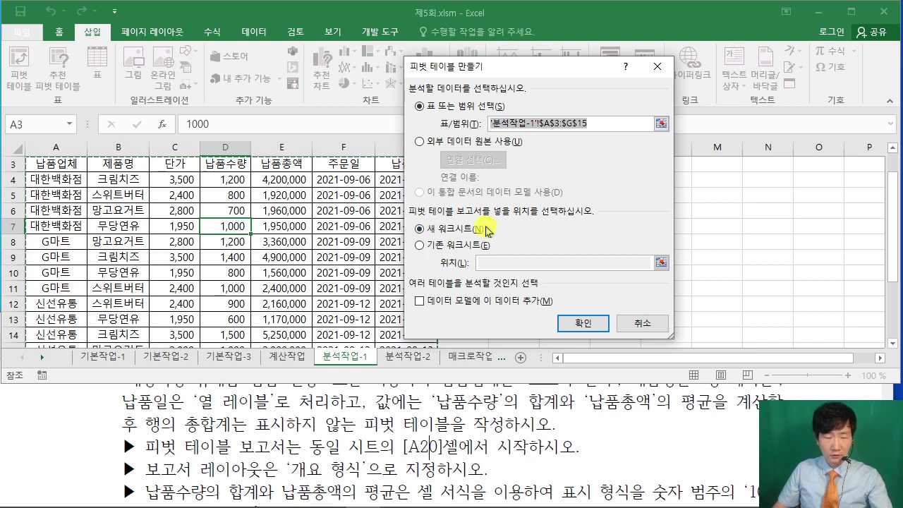
Step: Place the pivot table on the existing worksheet at cell A20 of 분석작업-1 and create it
mouse_move(410, 235)
left_mouse_down()
mouse_move(426, 255)
mouse_move(332, 307)
left_mouse_up()
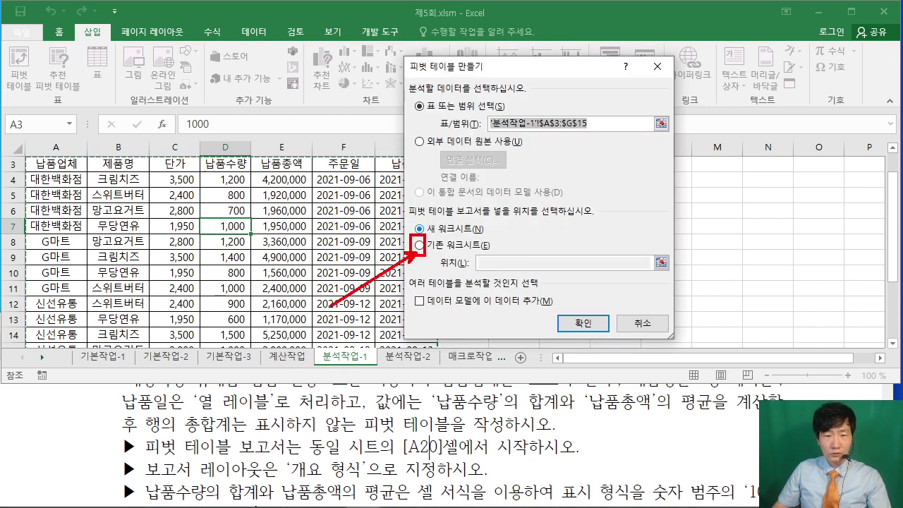
key("Escape")
left_click(435, 245)
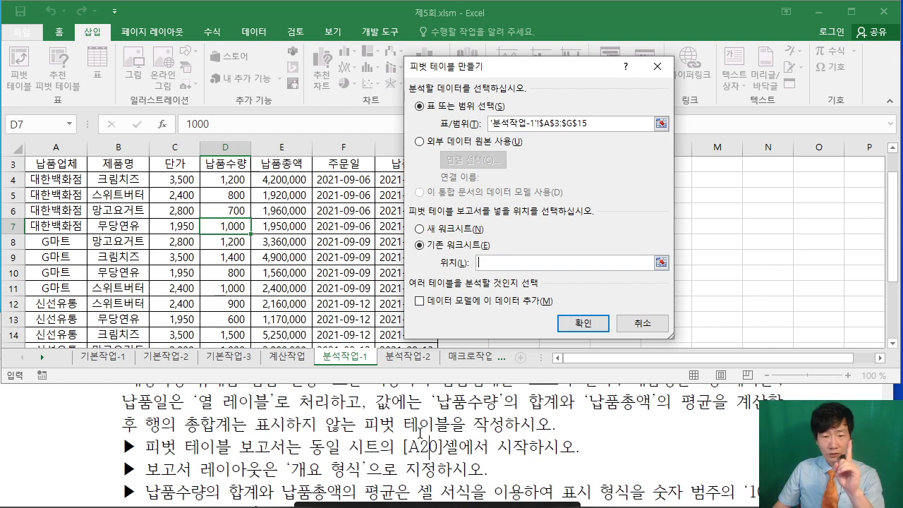
left_click_drag(494, 66, 539, 60)
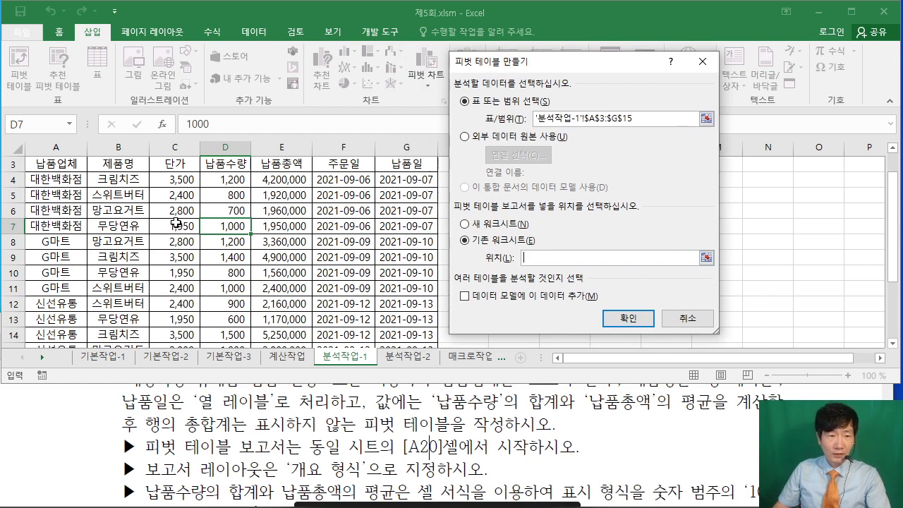
scroll(175, 223, "down", 6)
scroll(113, 219, "up", 1)
left_click(53, 195)
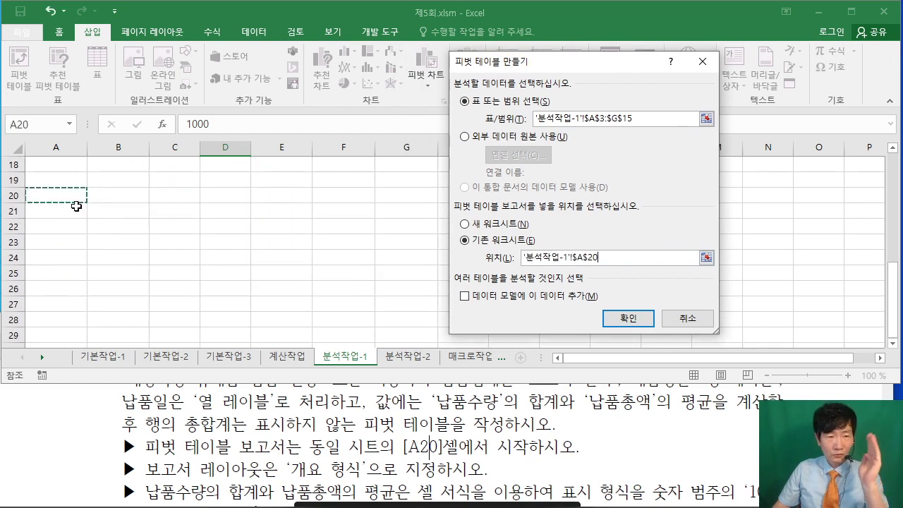
left_click(607, 318)
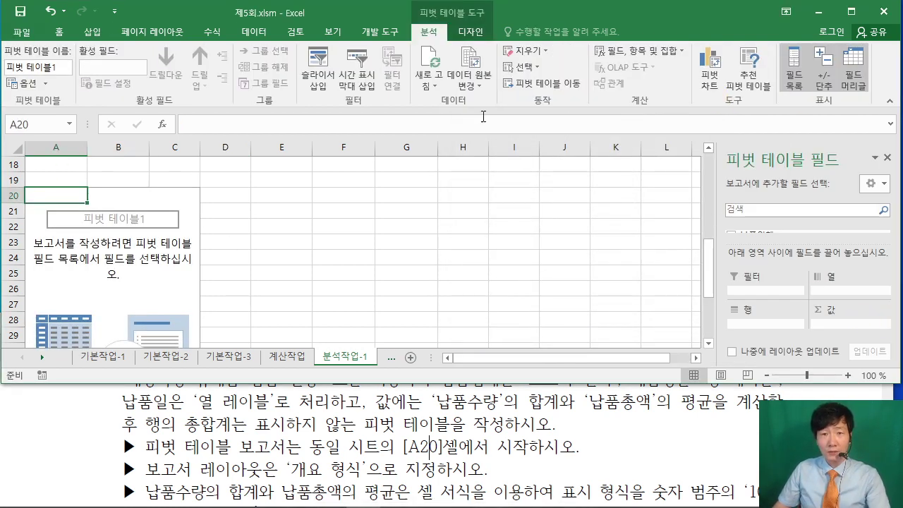
Step: Collapse the ribbon and show the pivot field instructions in the PDF below the workbook
double_click(429, 31)
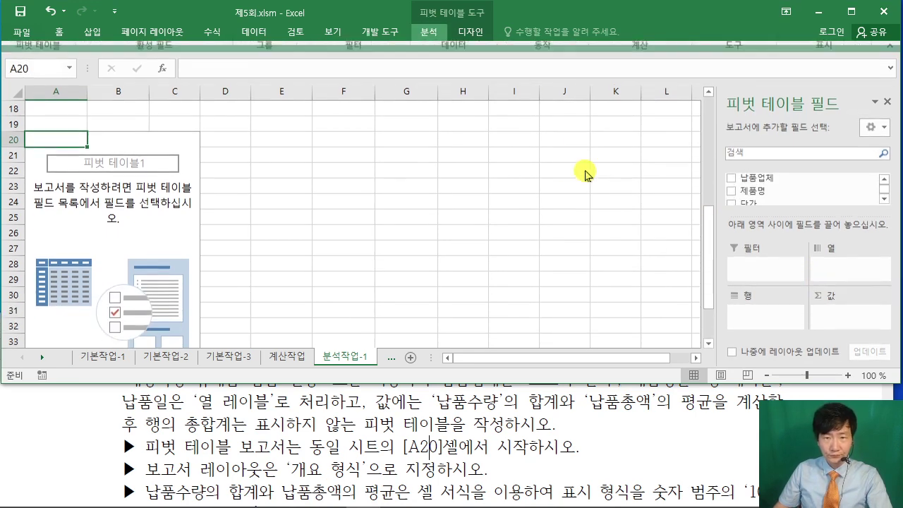
left_click(338, 427)
scroll(339, 425, "up", 2)
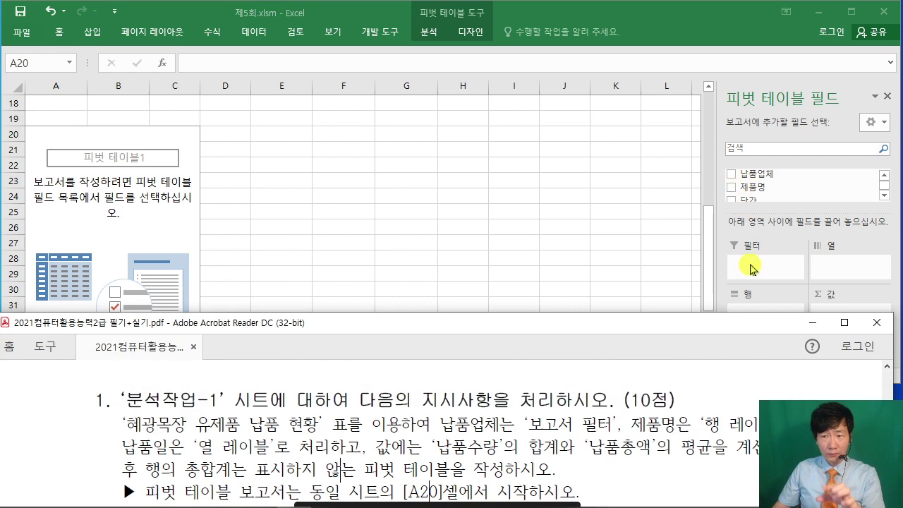
left_click(655, 240)
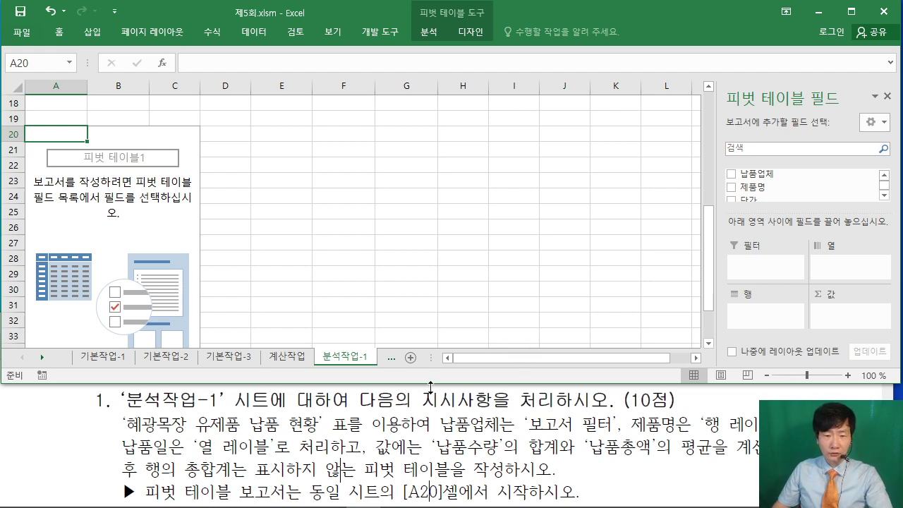
scroll(412, 428, "down", 1)
scroll(413, 428, "up", 3)
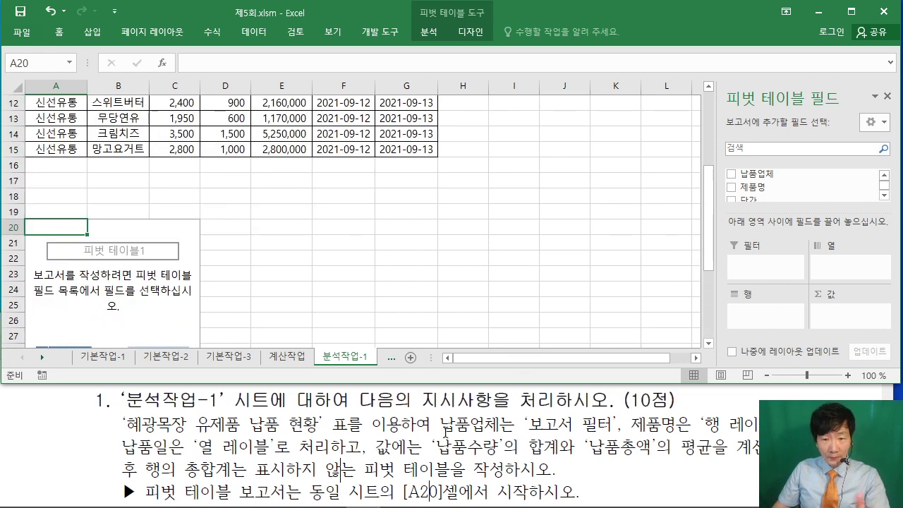
Step: Assign 납품업체 to the pivot table's report filter and 제품명 to its row labels
left_click_drag(441, 430, 622, 426)
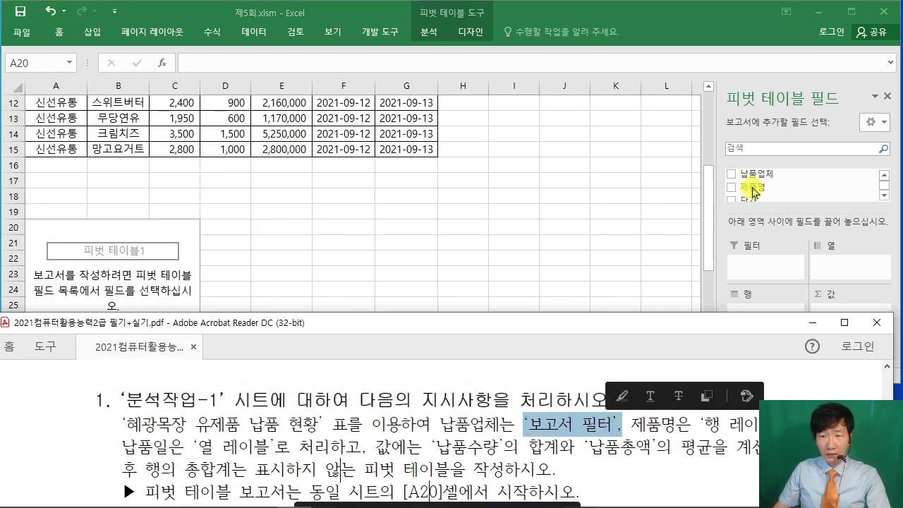
left_click(697, 14)
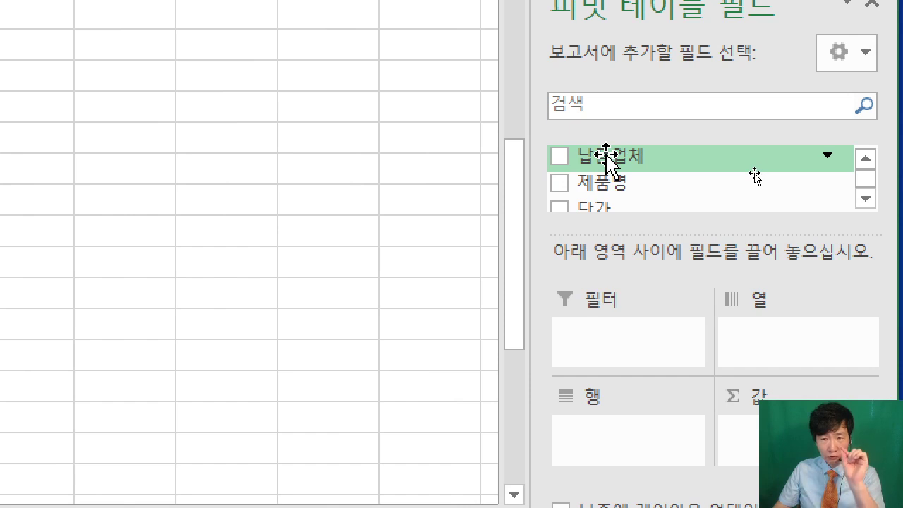
left_click_drag(607, 155, 605, 359)
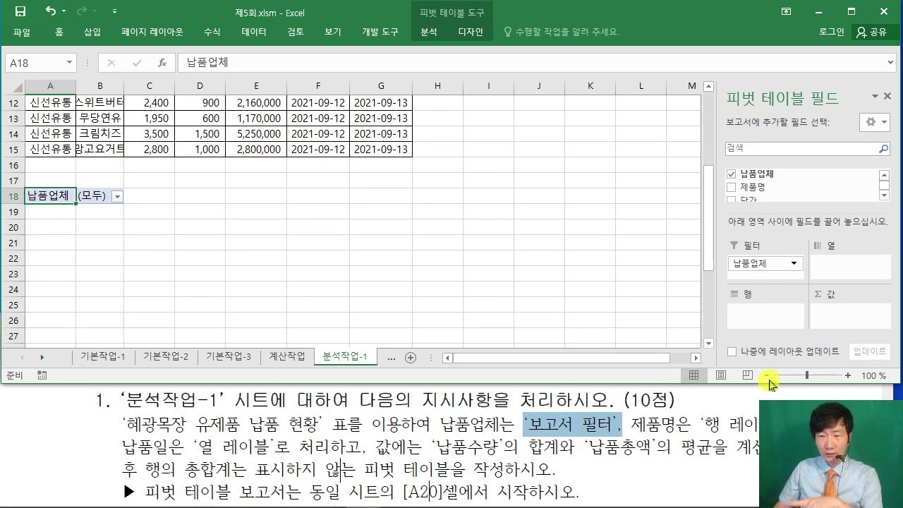
left_click_drag(759, 189, 752, 321)
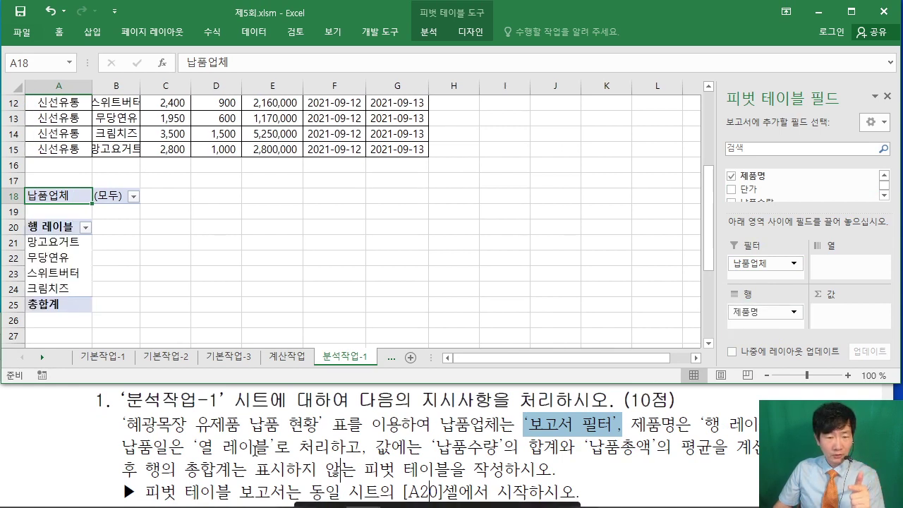
Step: Assign the 납품일 field to the pivot table's column labels
scroll(775, 188, "down", 1)
scroll(785, 184, "up", 1)
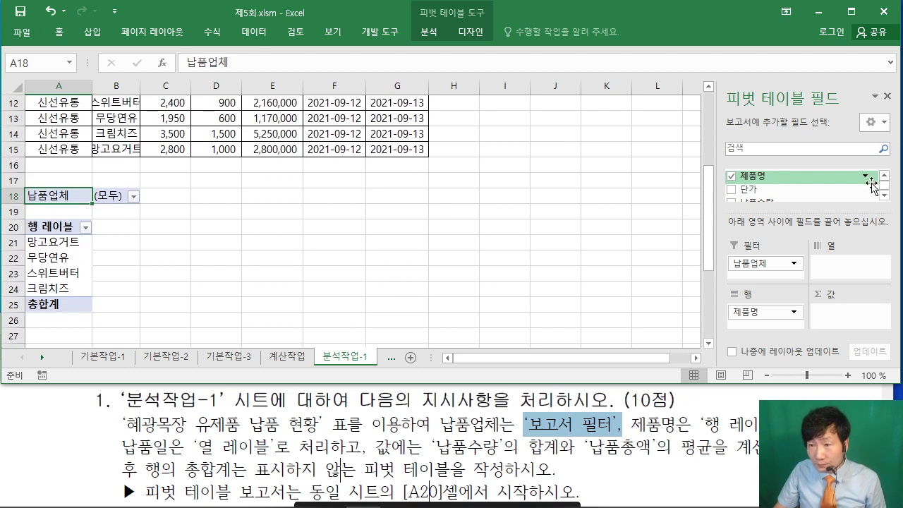
left_click(888, 197)
left_click(888, 196)
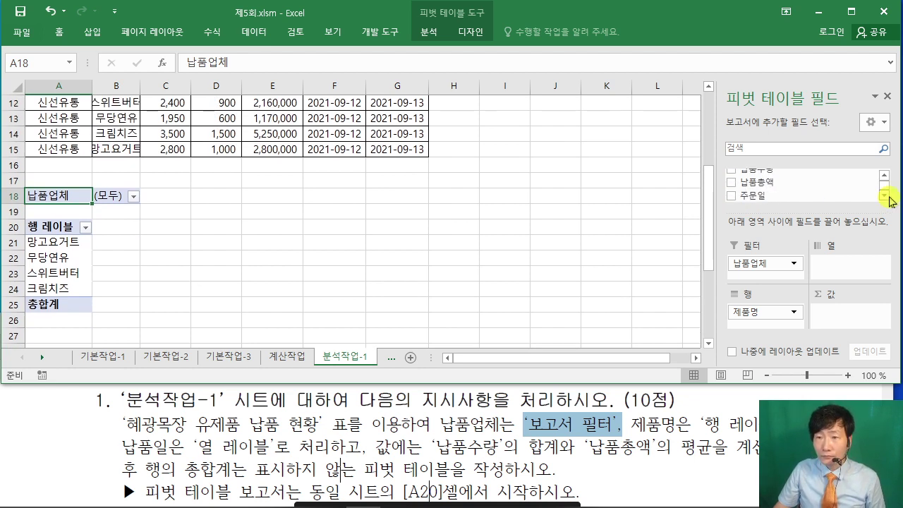
left_click(886, 197)
left_click(887, 197)
left_click_drag(764, 188, 836, 263)
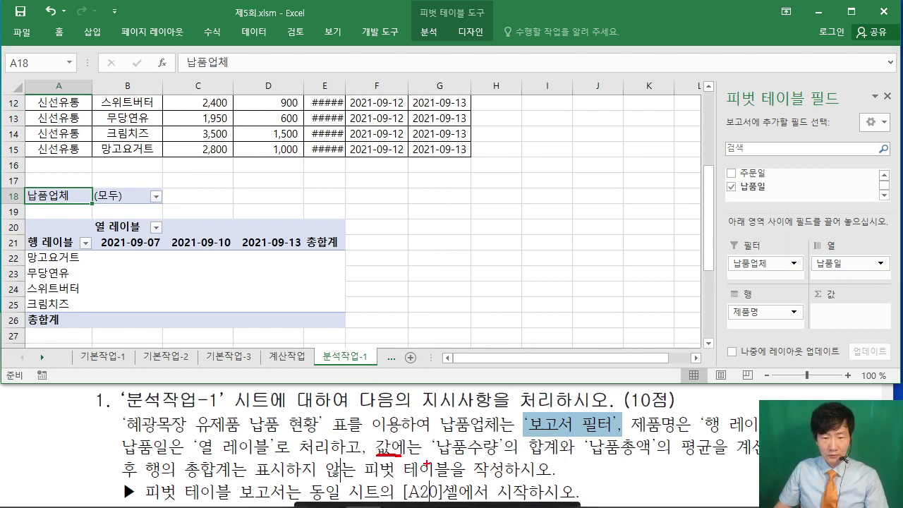
Step: Add 납품수량 and 납품총액 to the pivot table's values area, following the value instructions in the PDF
left_click_drag(429, 463, 571, 464)
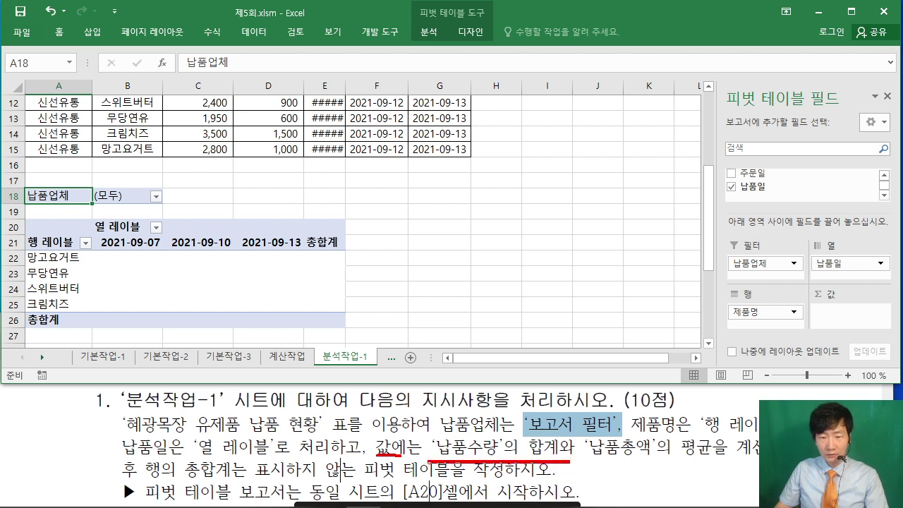
left_click_drag(653, 460, 717, 462)
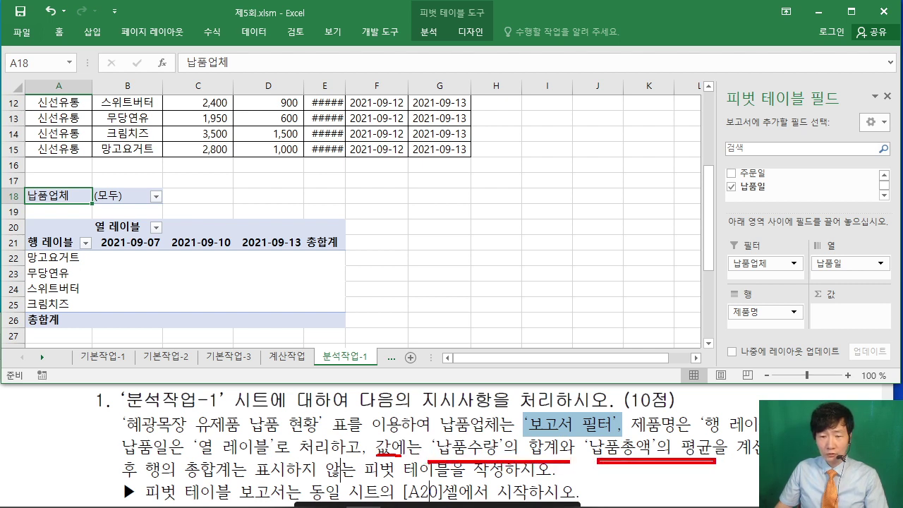
key("Escape")
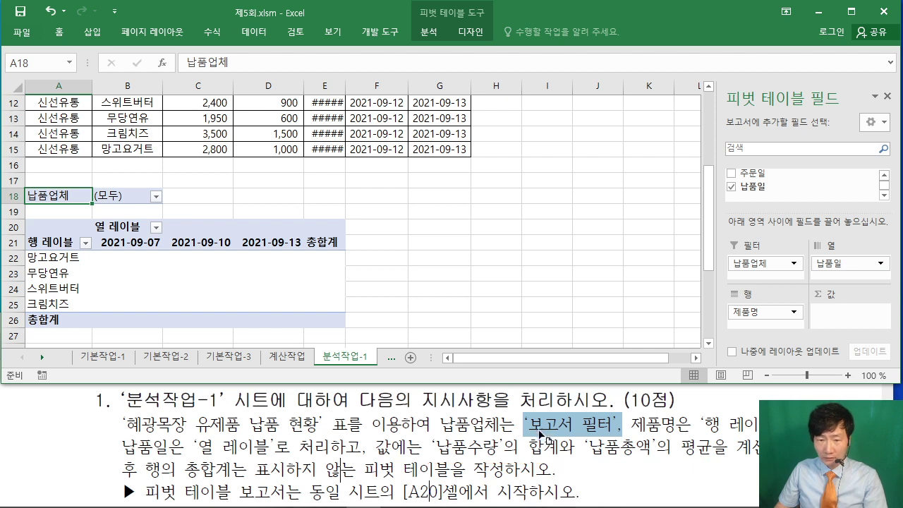
left_click(884, 176)
left_click(884, 176)
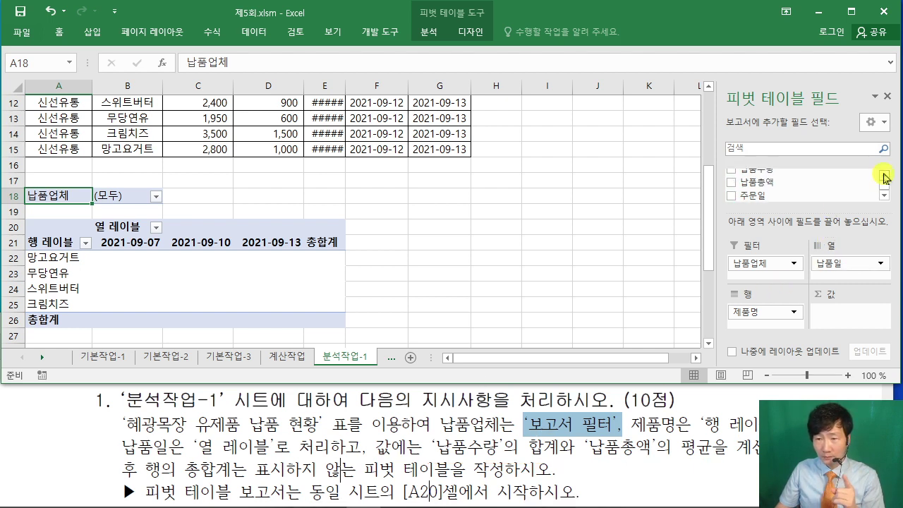
left_click(884, 175)
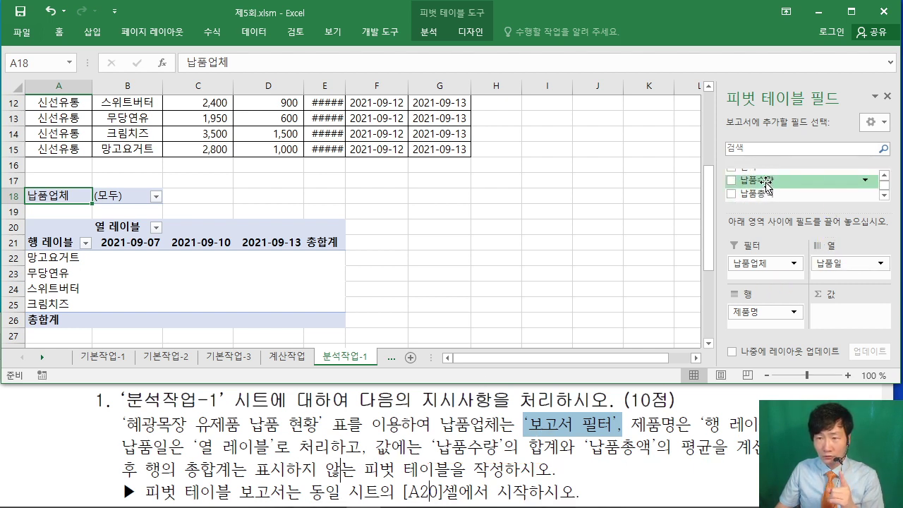
left_click_drag(762, 180, 840, 316)
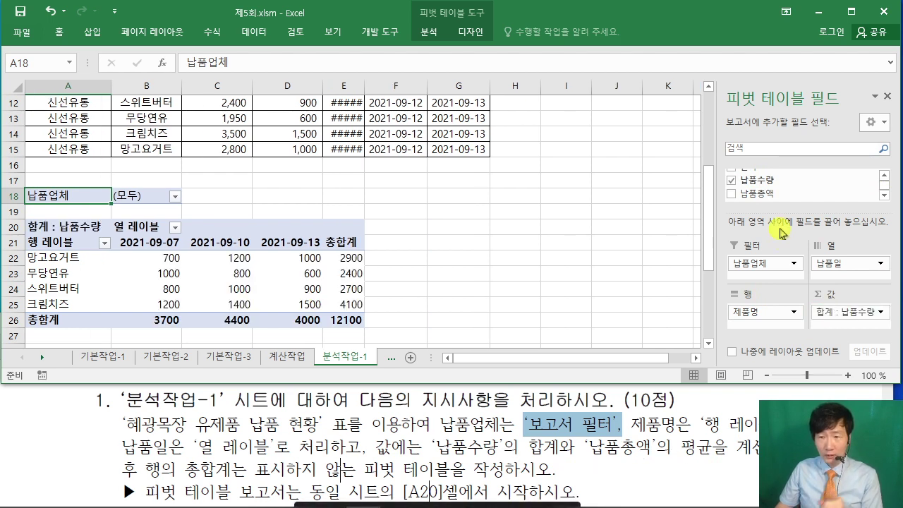
left_click_drag(776, 196, 842, 338)
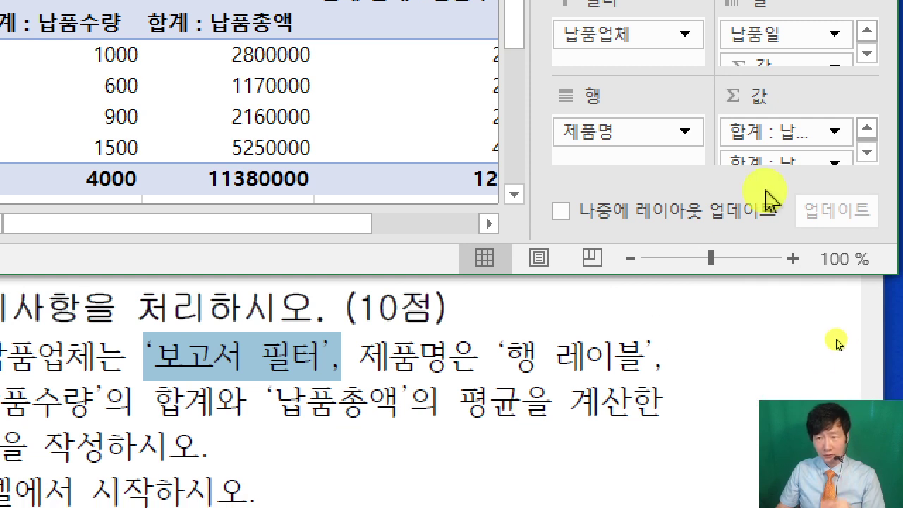
left_click(866, 152)
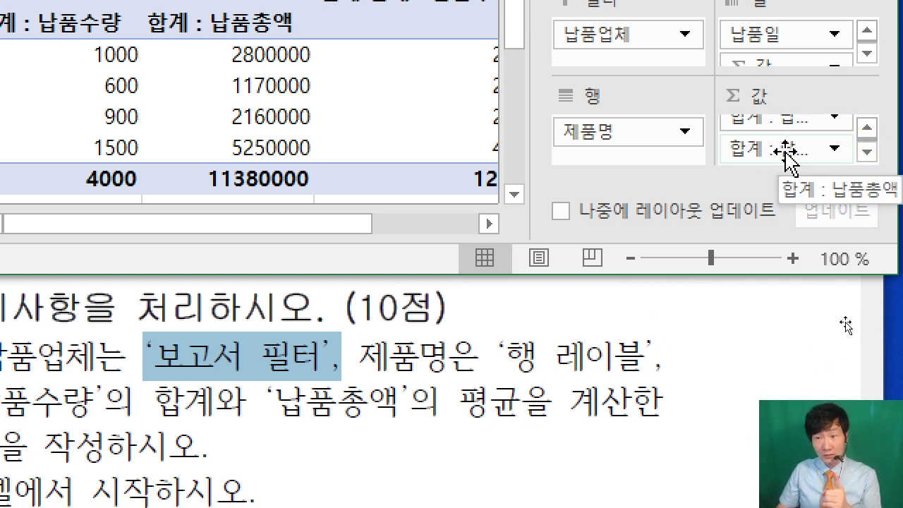
left_click_drag(801, 151, 801, 151)
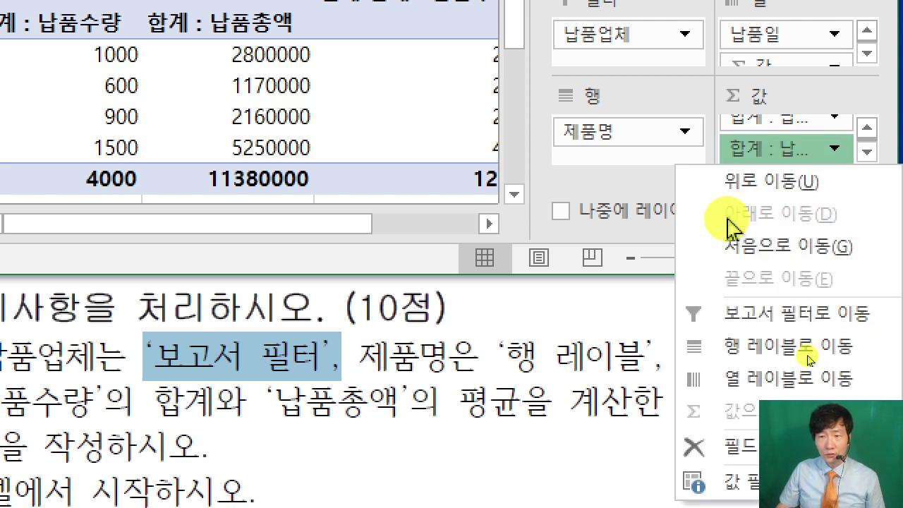
left_click(421, 370)
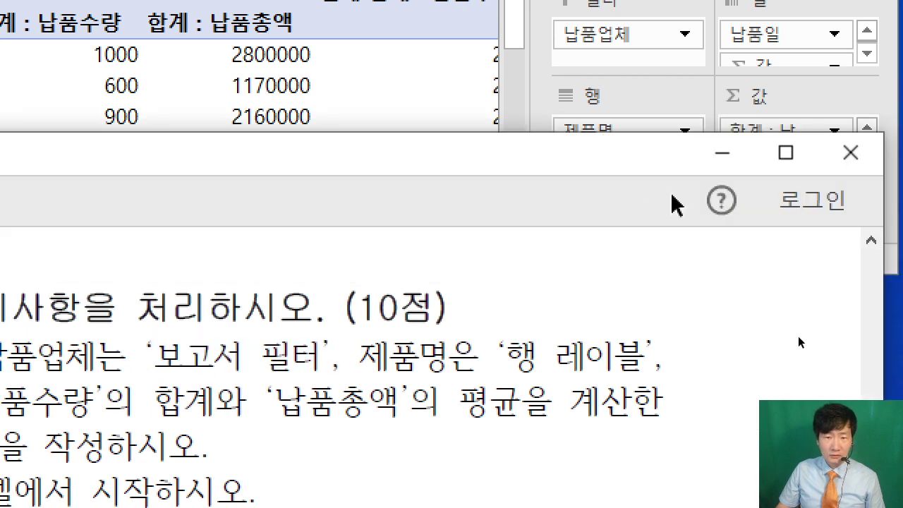
Step: Change the summary function of the 납품총액 value field to 평균
left_click_drag(638, 145, 322, 182)
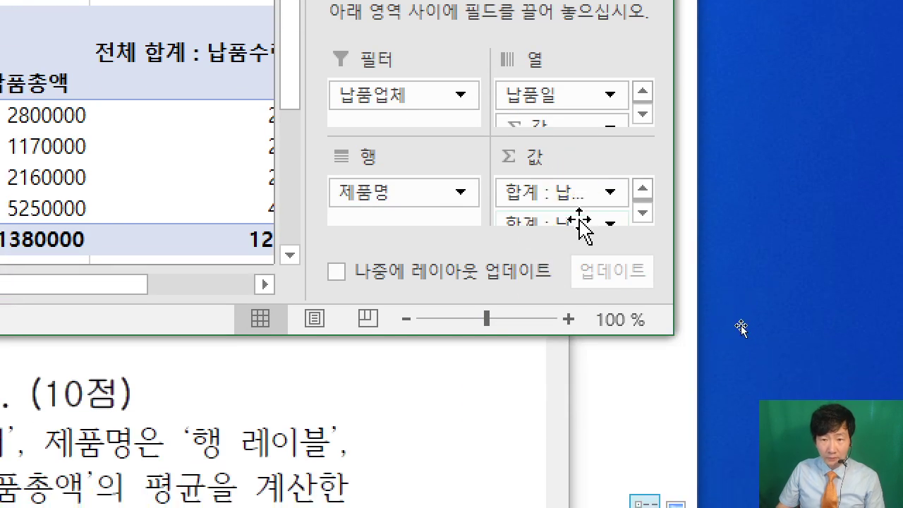
scroll(581, 218, "down", 1)
left_click(581, 217)
left_click(581, 217)
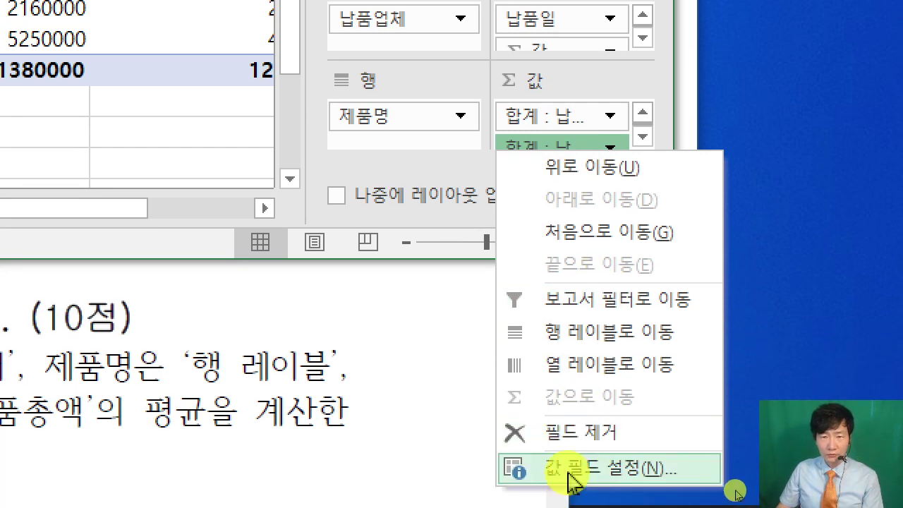
left_click(574, 471)
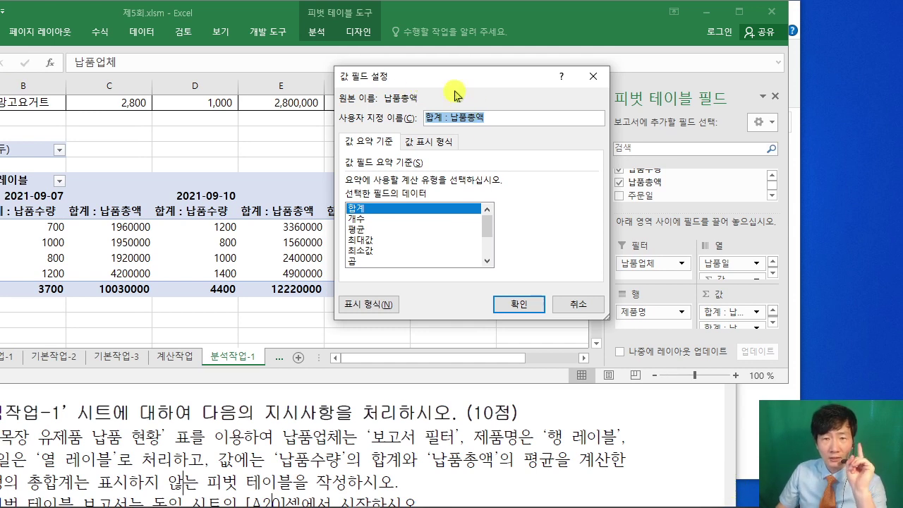
left_click_drag(454, 80, 559, 65)
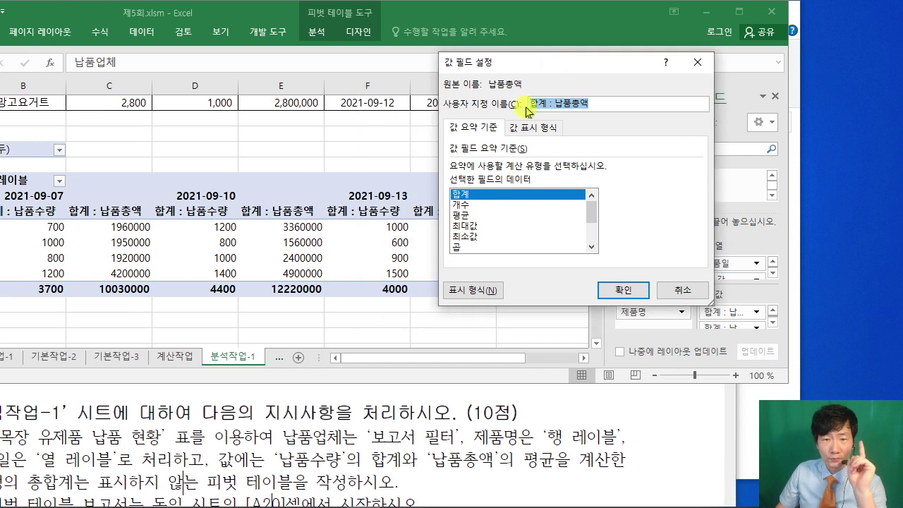
left_click(462, 215)
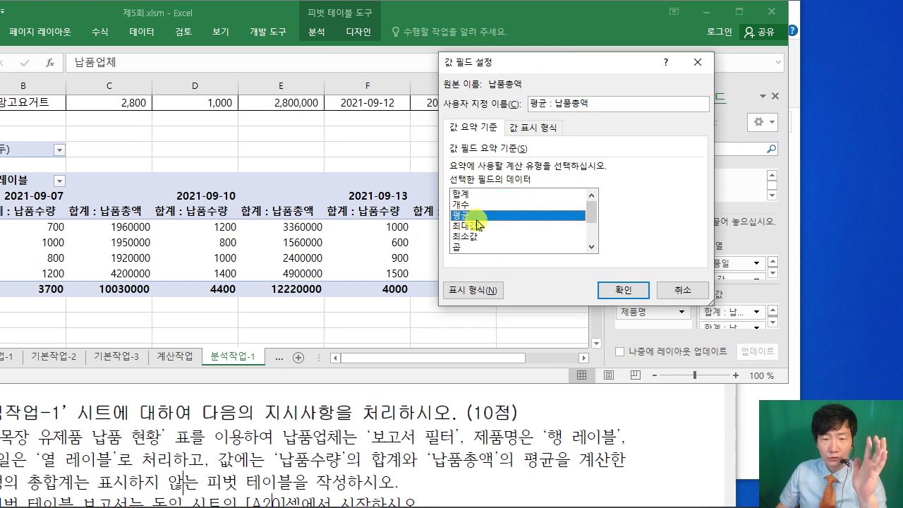
left_click(622, 290)
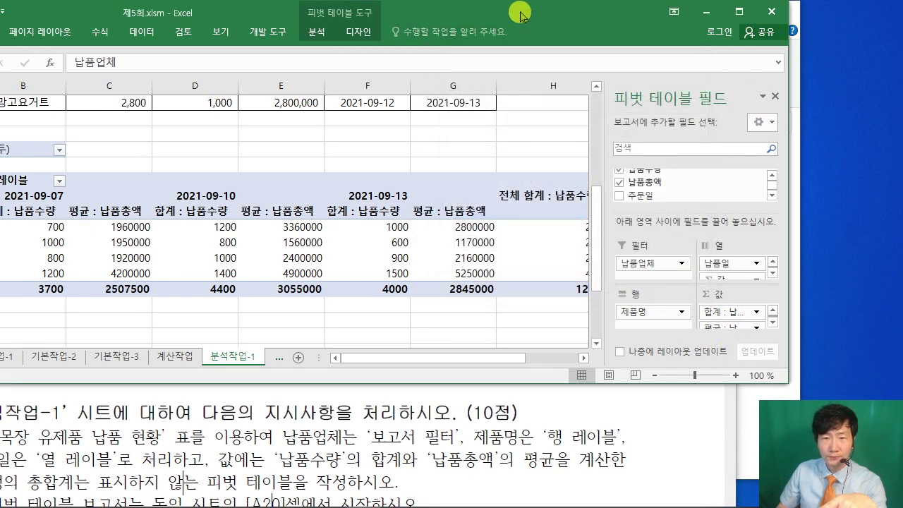
Step: Examine the 분석작업-1 instructions in the PDF and mark the sentence about row grand totals
left_click_drag(520, 14, 629, 16)
left_click(407, 437)
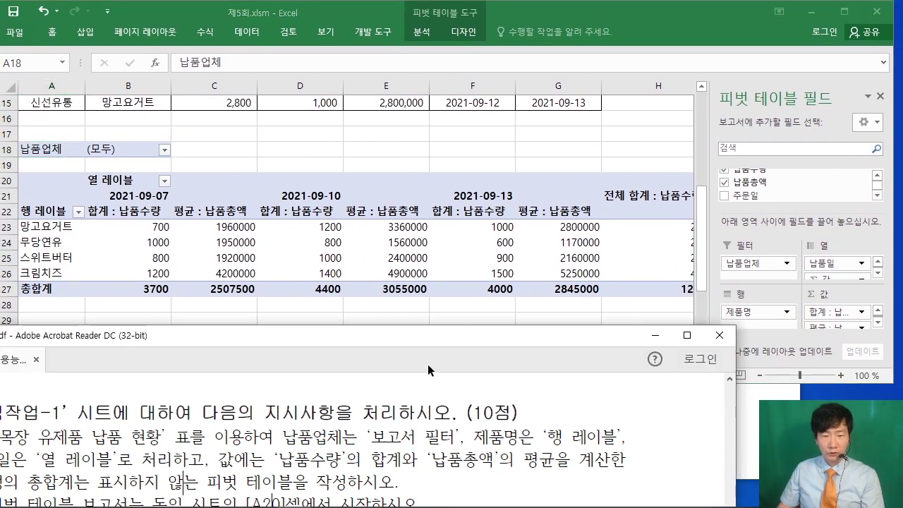
left_click_drag(420, 346, 520, 327)
scroll(520, 327, "up", 5)
scroll(433, 407, "down", 1)
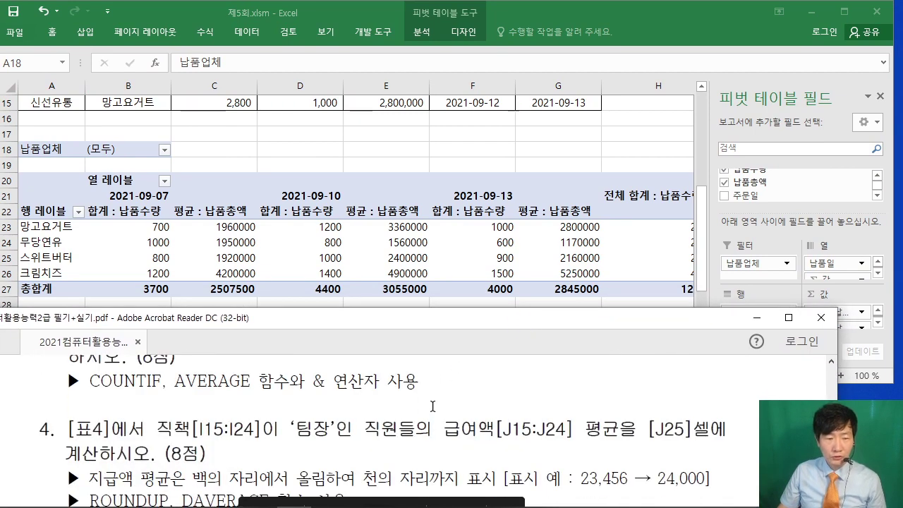
scroll(432, 407, "down", 5)
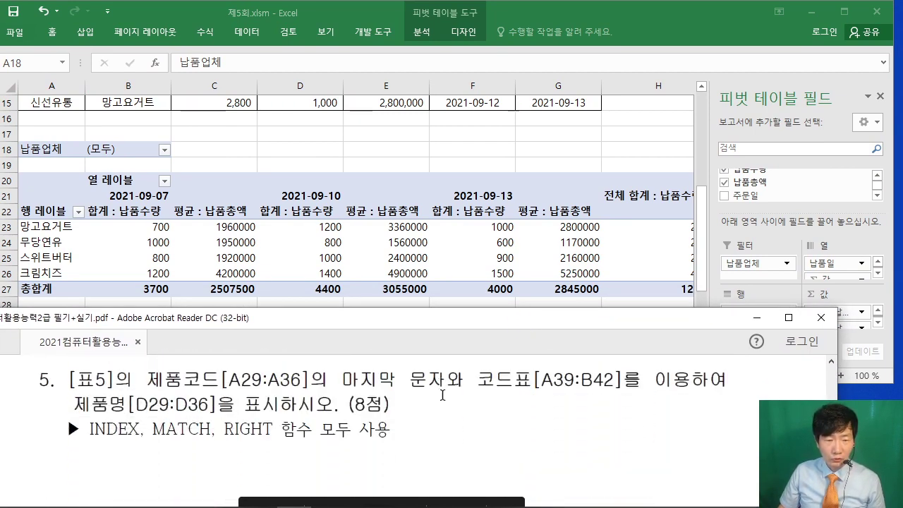
scroll(442, 395, "down", 6)
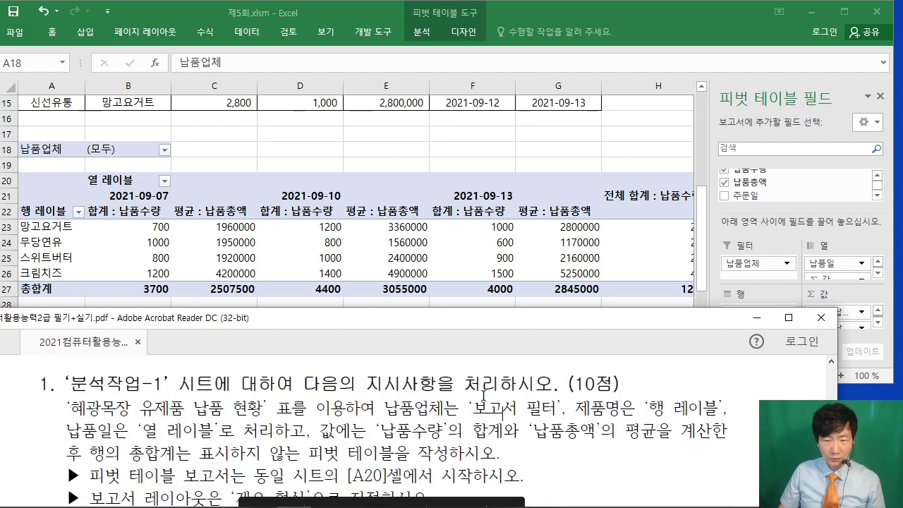
scroll(294, 422, "down", 2)
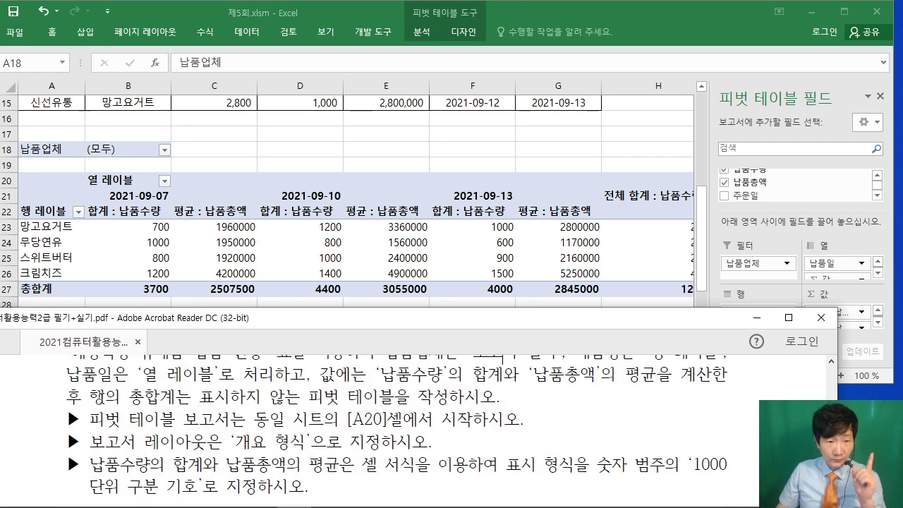
left_click_drag(90, 398, 500, 400)
scroll(353, 417, "up", 2)
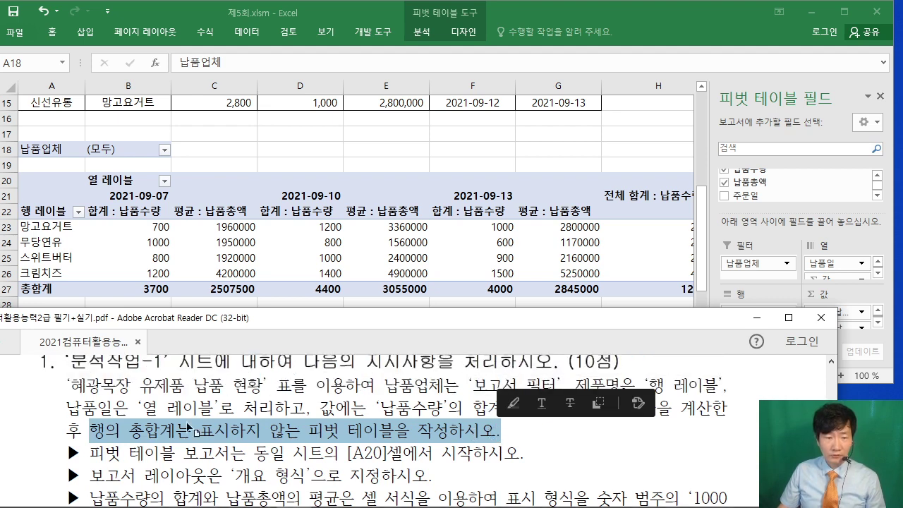
Step: Turn off 행 총합계 표시 in the pivot table's options
double_click(441, 247)
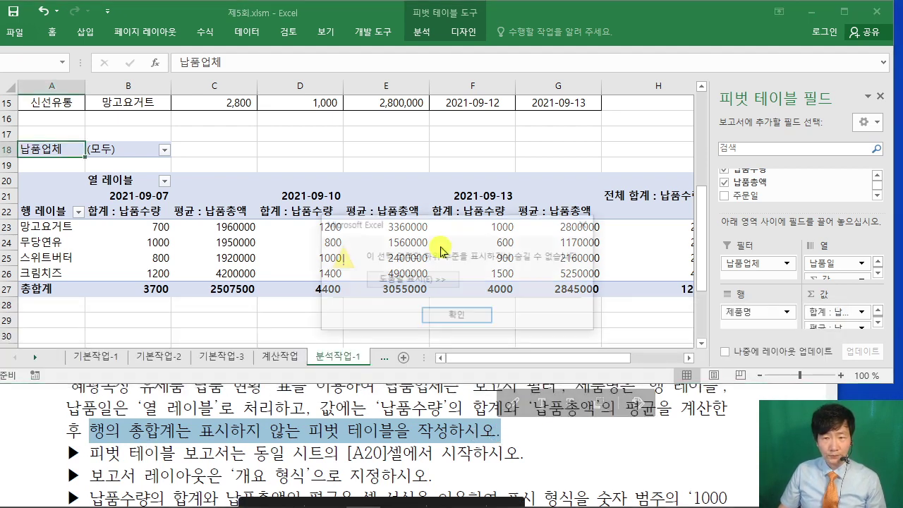
left_click(587, 224)
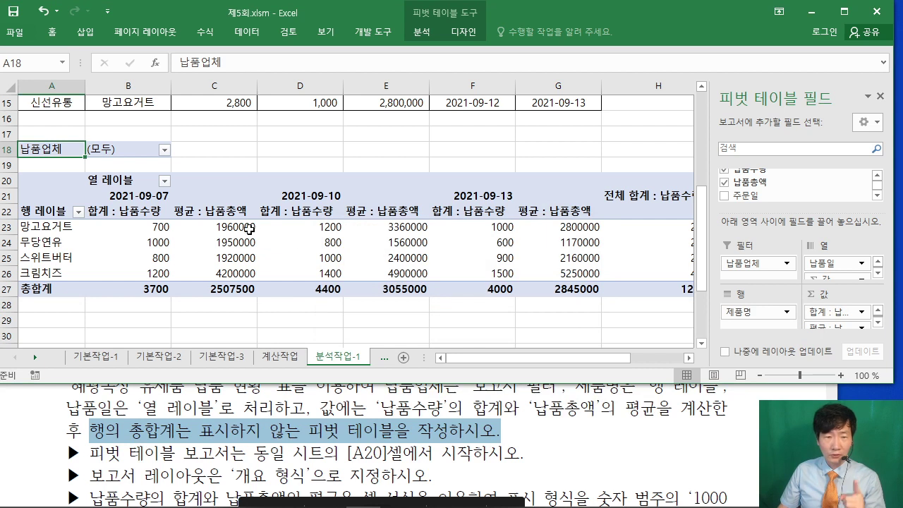
left_click(151, 226)
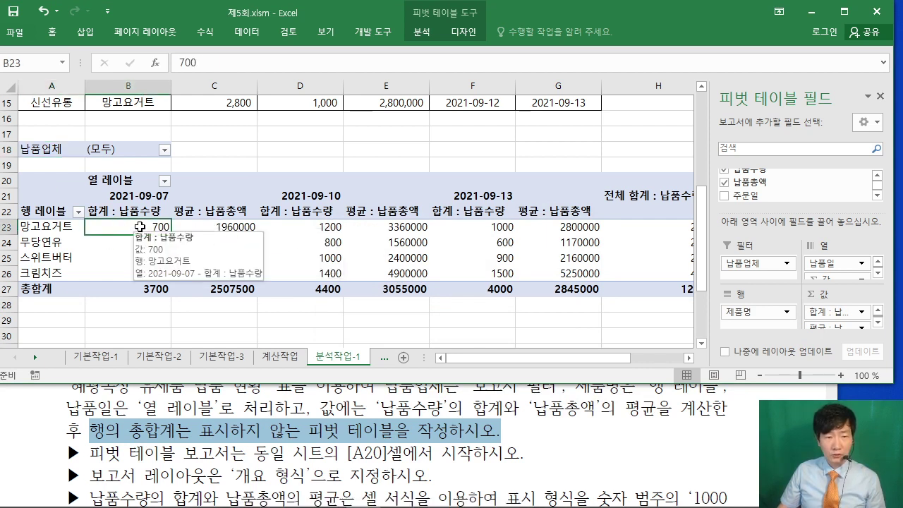
right_click(140, 228)
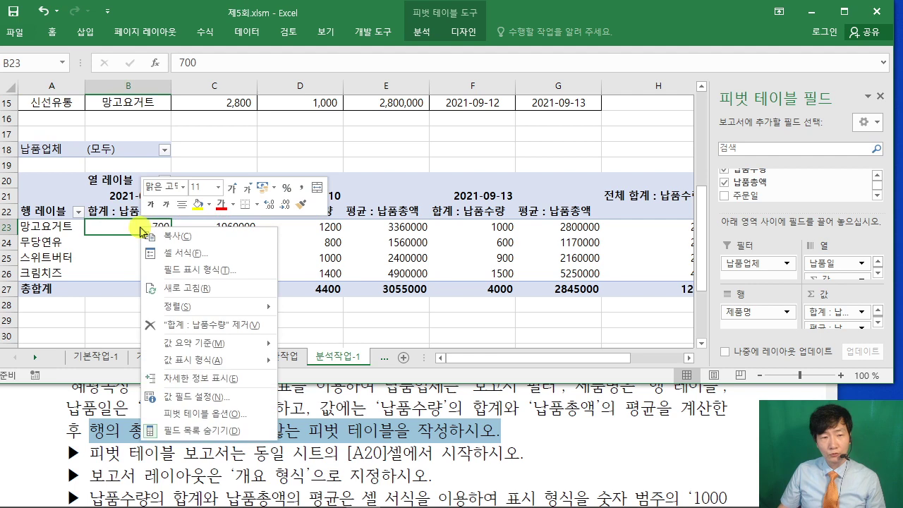
left_click(233, 414)
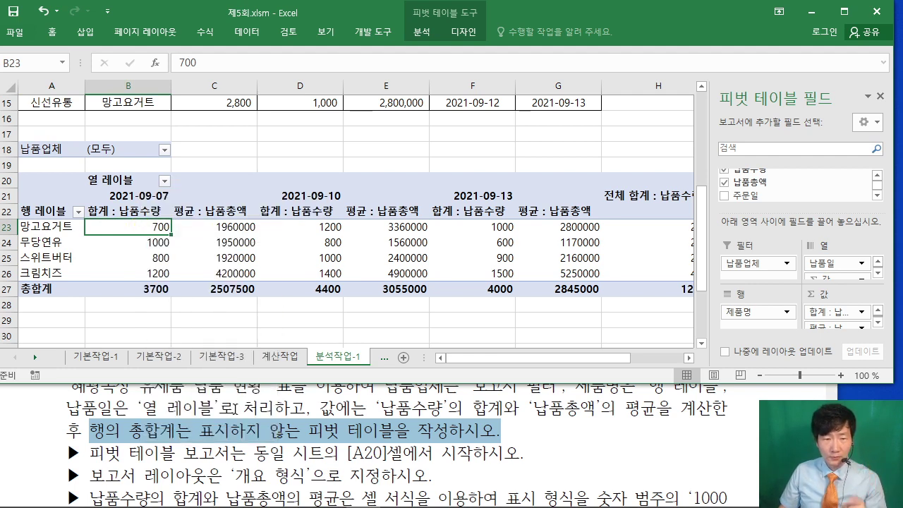
left_click_drag(230, 151, 434, 79)
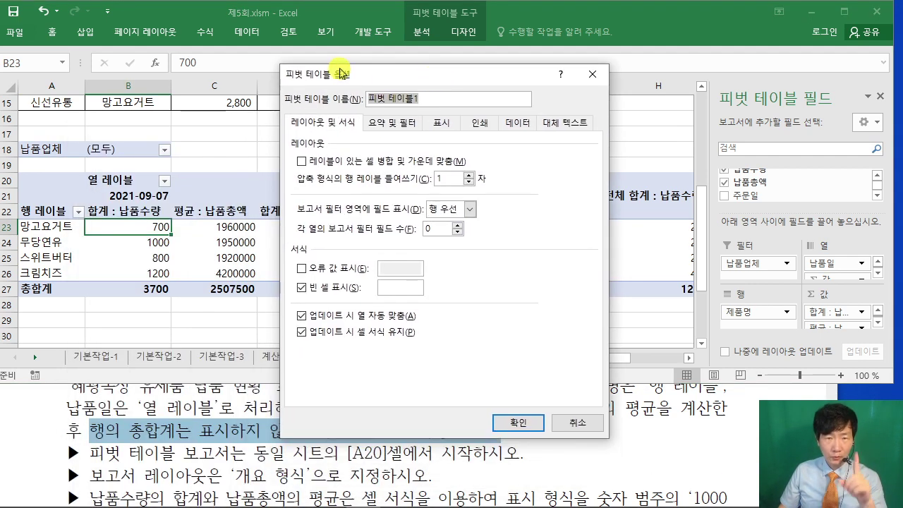
left_click(386, 124)
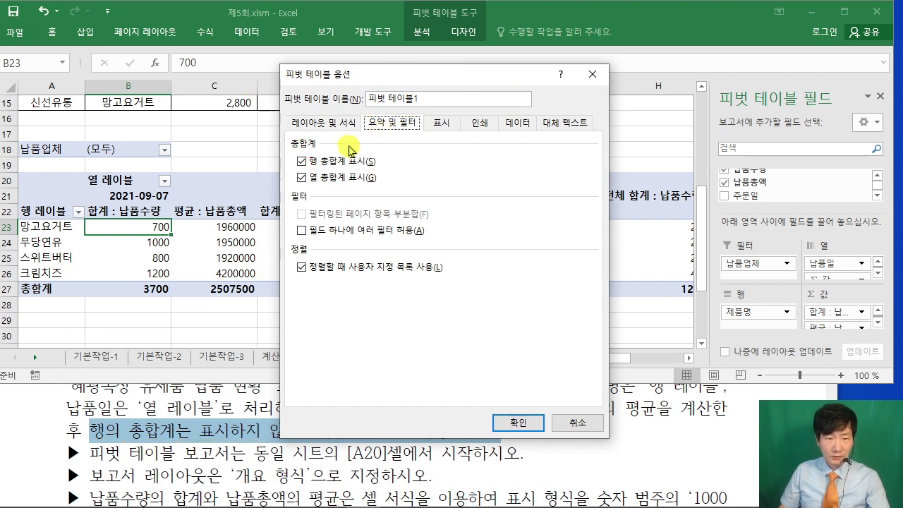
left_click(301, 161)
left_click_drag(453, 82, 233, 55)
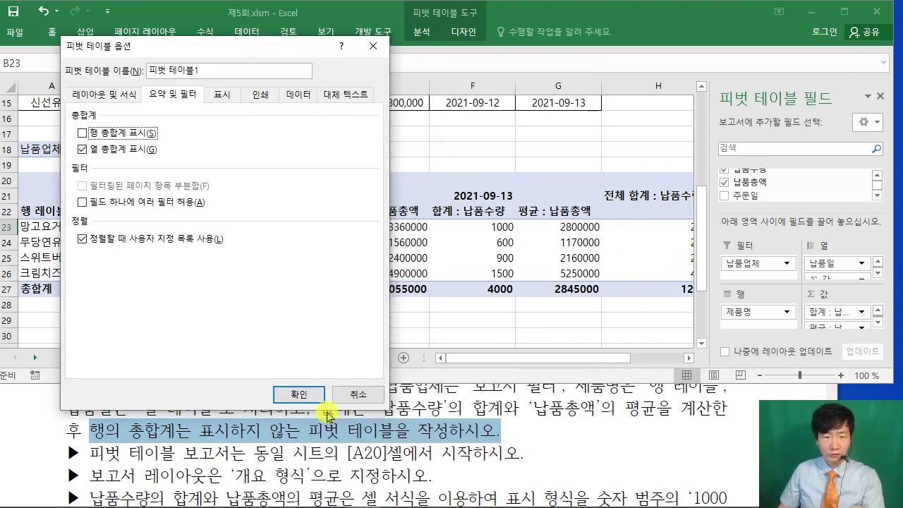
left_click(300, 395)
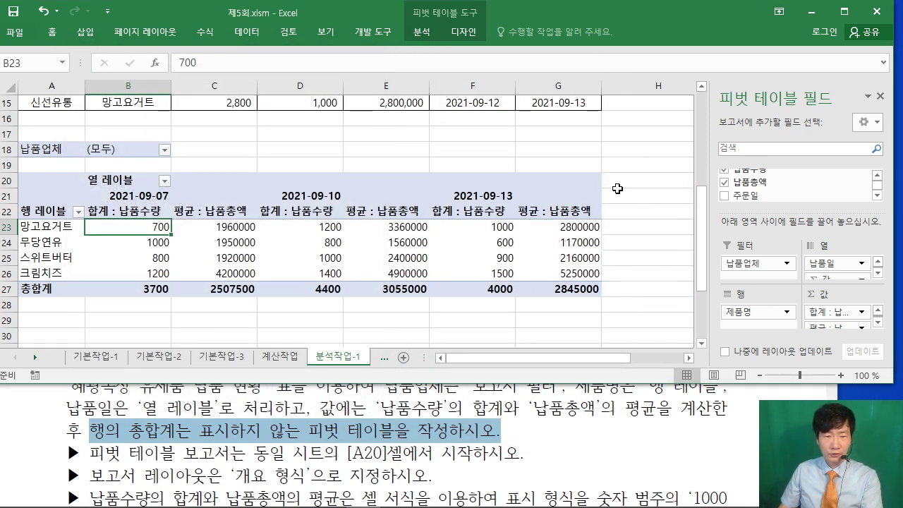
Step: Set the pivot table's report layout to 개요 형식, following the layout instruction in the PDF
left_click(113, 437)
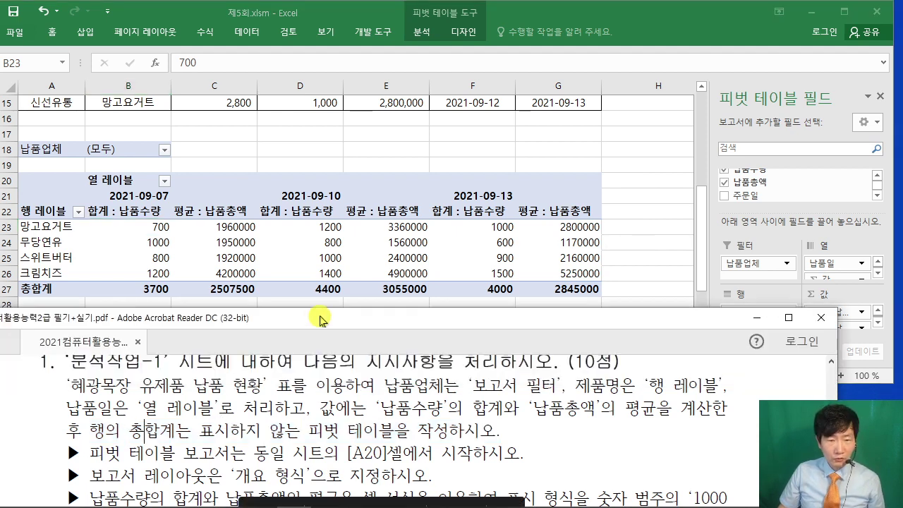
left_click_drag(316, 317, 332, 291)
scroll(332, 283, "down", 2)
left_click_drag(111, 424, 506, 449)
left_click(632, 258)
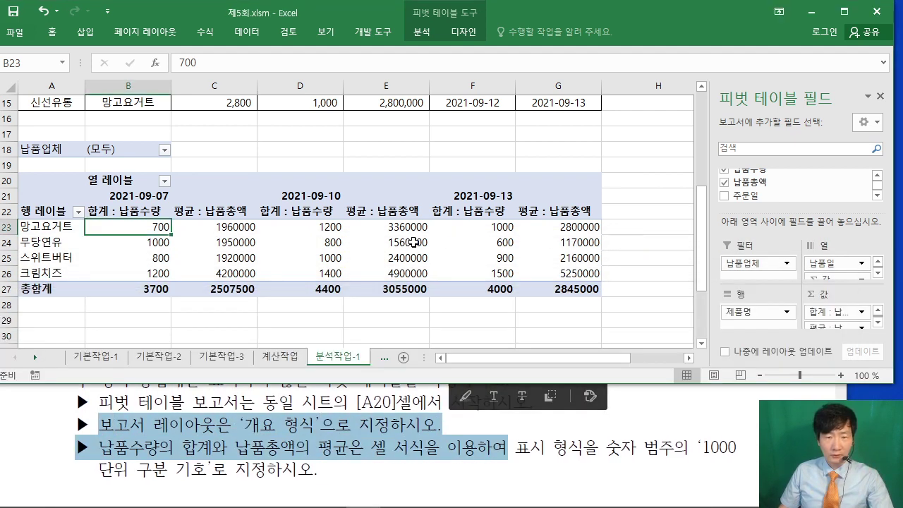
left_click(265, 230)
left_click(287, 254)
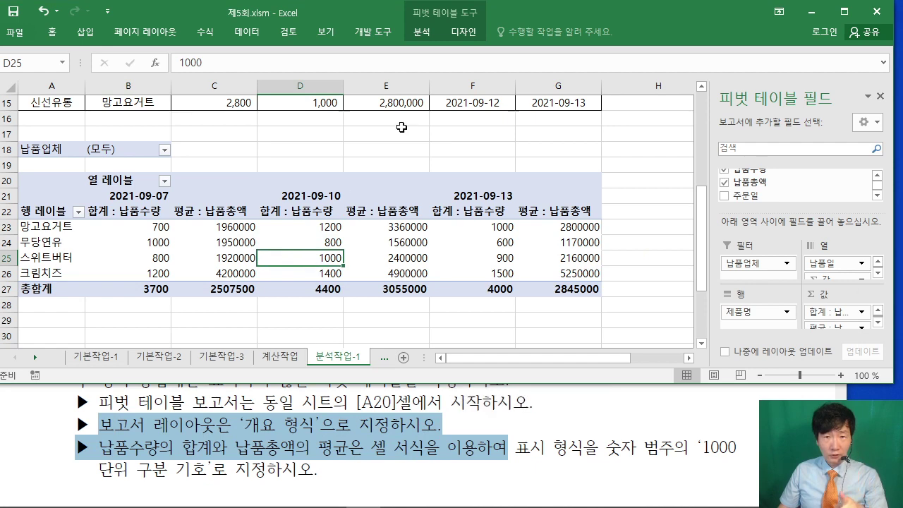
left_click(464, 32)
double_click(463, 32)
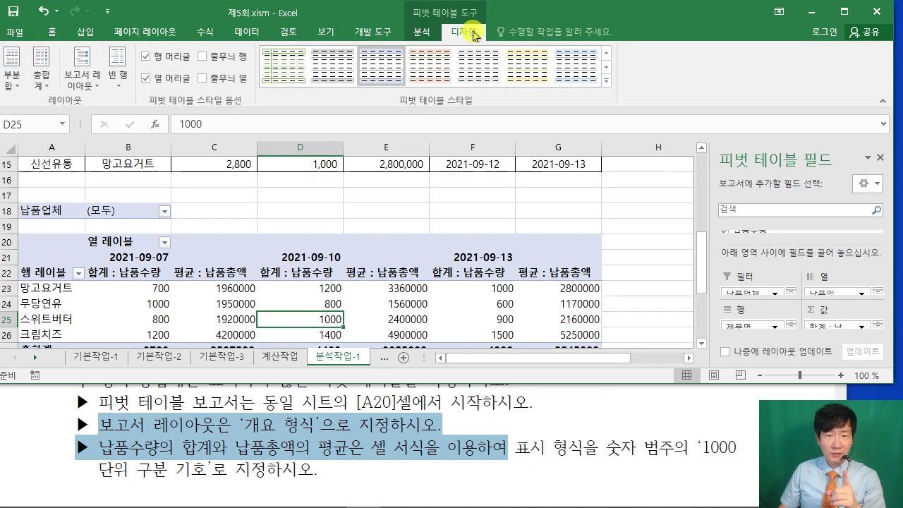
left_click(83, 87)
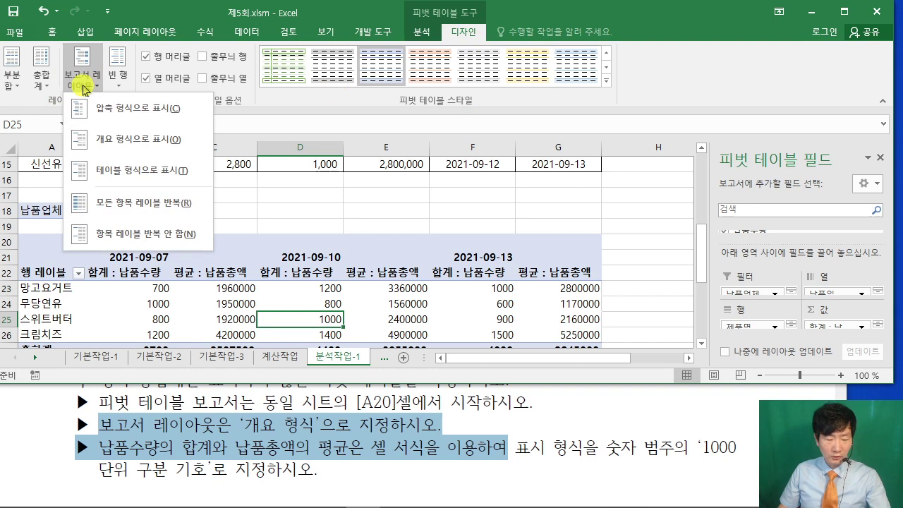
left_click_drag(237, 415, 324, 439)
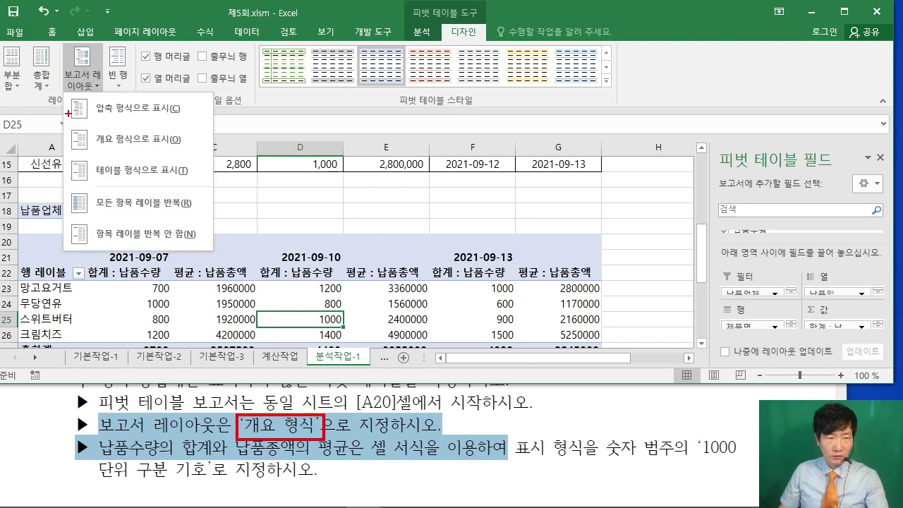
left_click_drag(60, 121, 208, 170)
left_click_drag(161, 147, 281, 427)
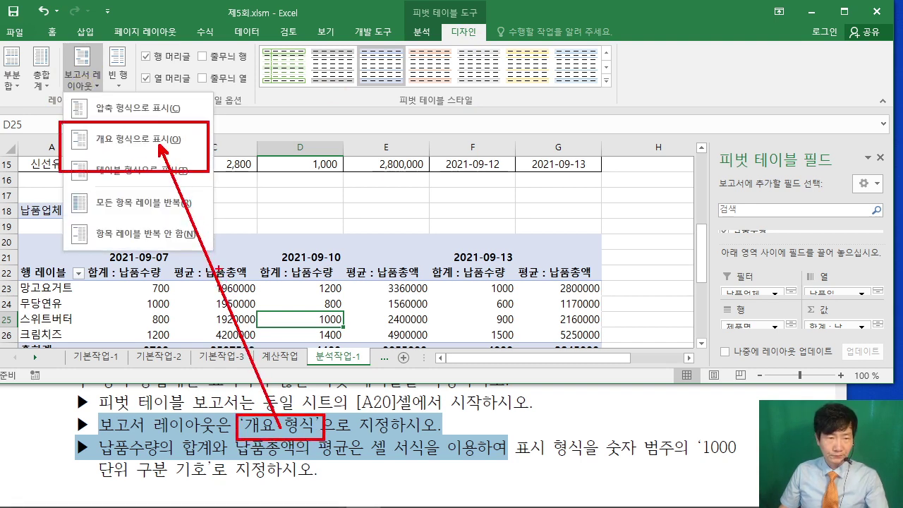
key("Escape")
left_click(82, 70)
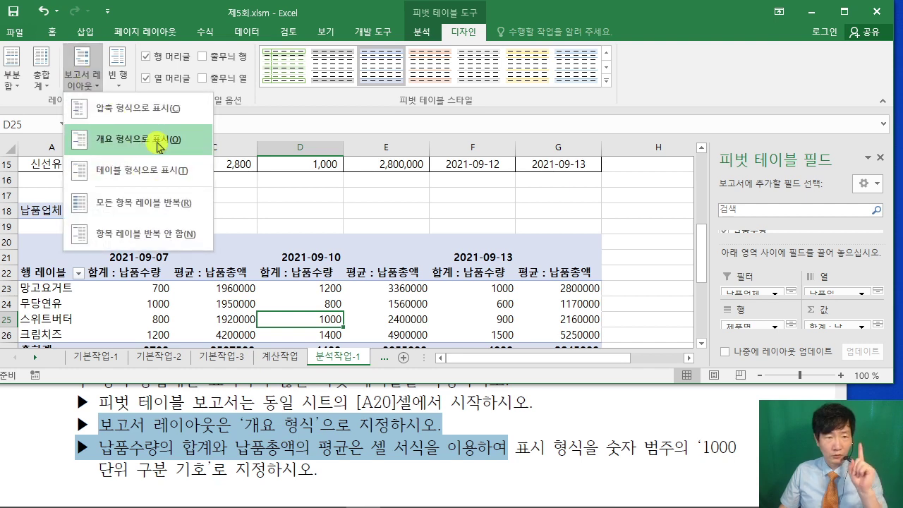
left_click(160, 147)
Step: Apply the comma style with thousands separators to the pivot table values in B23:G27
left_click(280, 453)
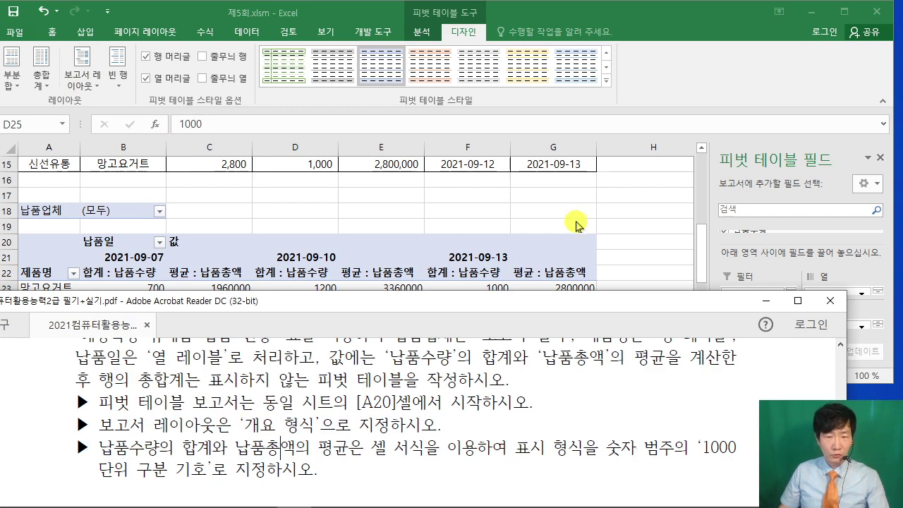
left_click(618, 217)
scroll(197, 244, "down", 1)
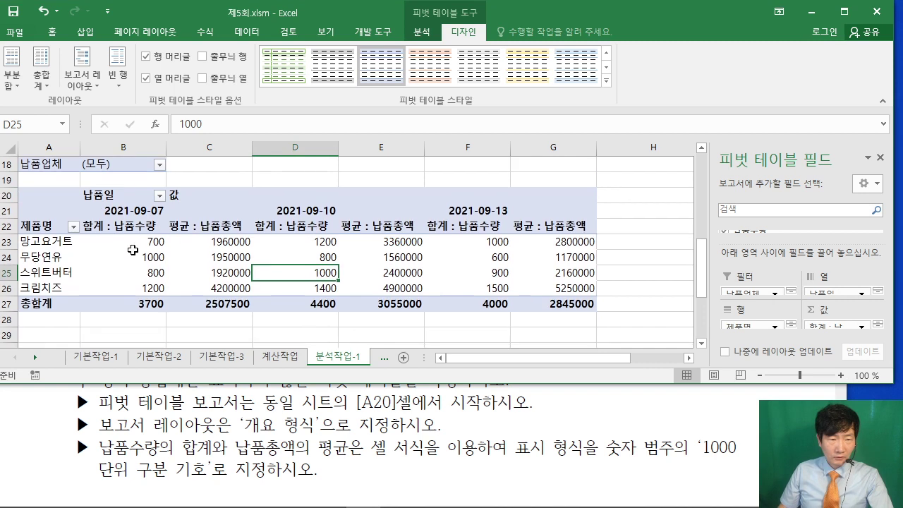
left_click(118, 244)
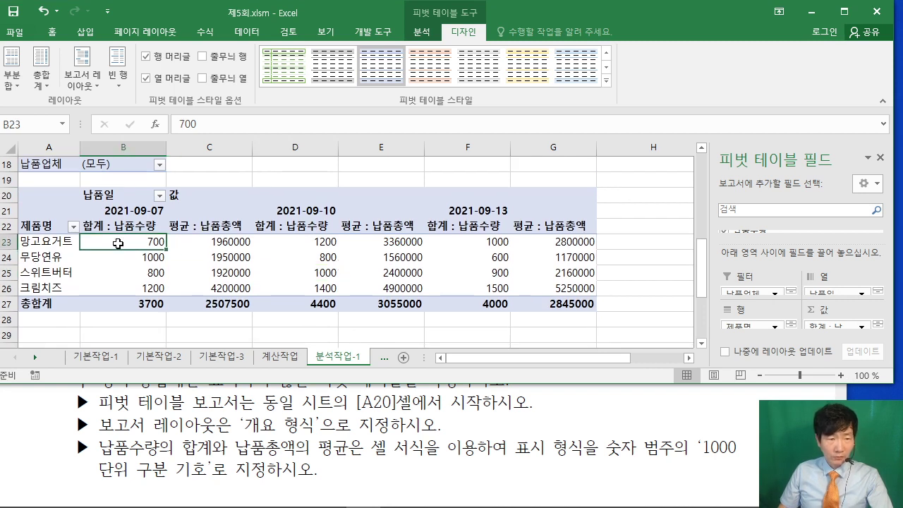
left_click_drag(118, 244, 568, 300)
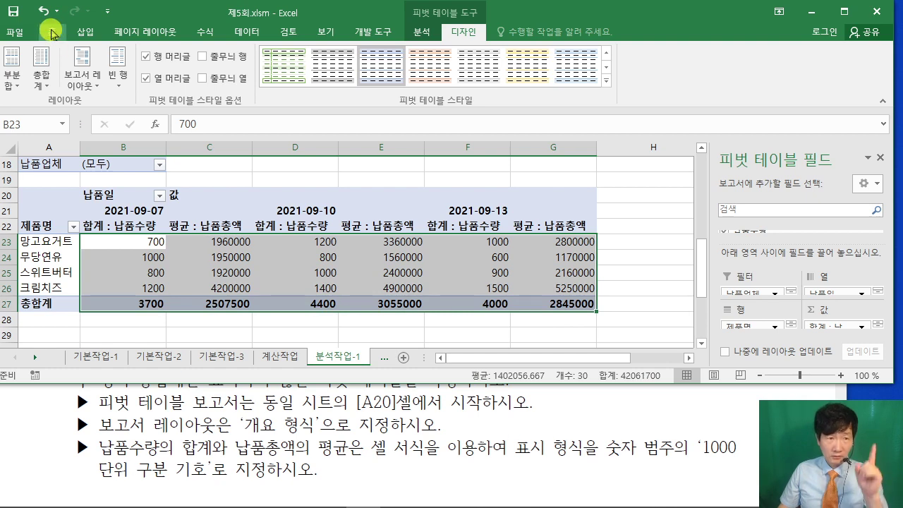
left_click(53, 33)
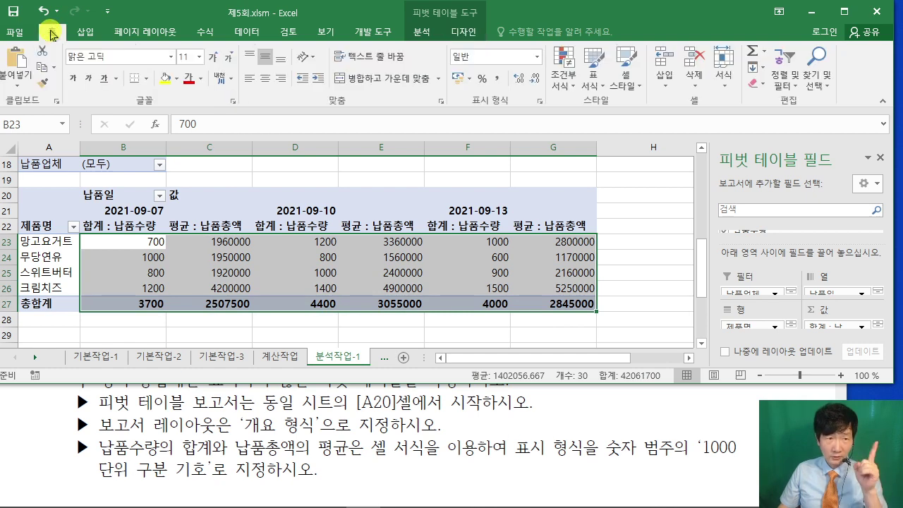
left_click(499, 82)
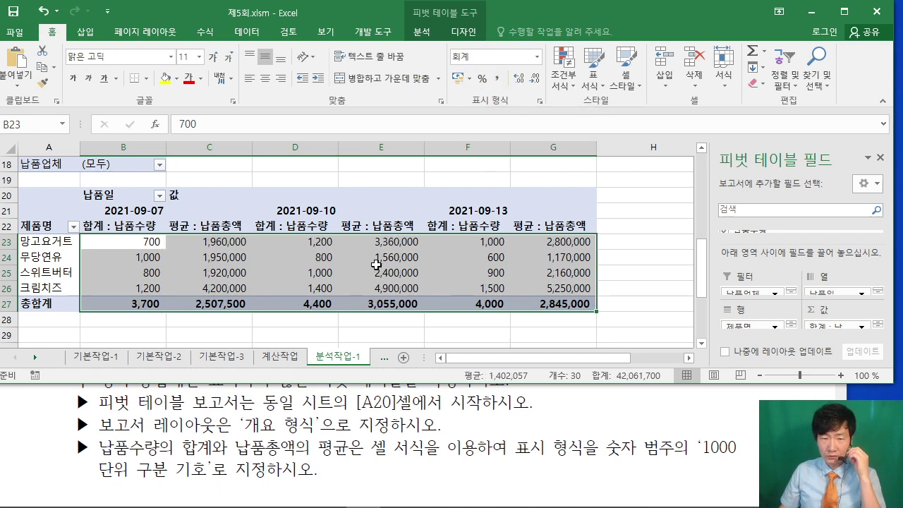
Step: Recheck the 분석작업-1 instructions in the PDF and look through the pivot table style gallery
left_click(307, 445)
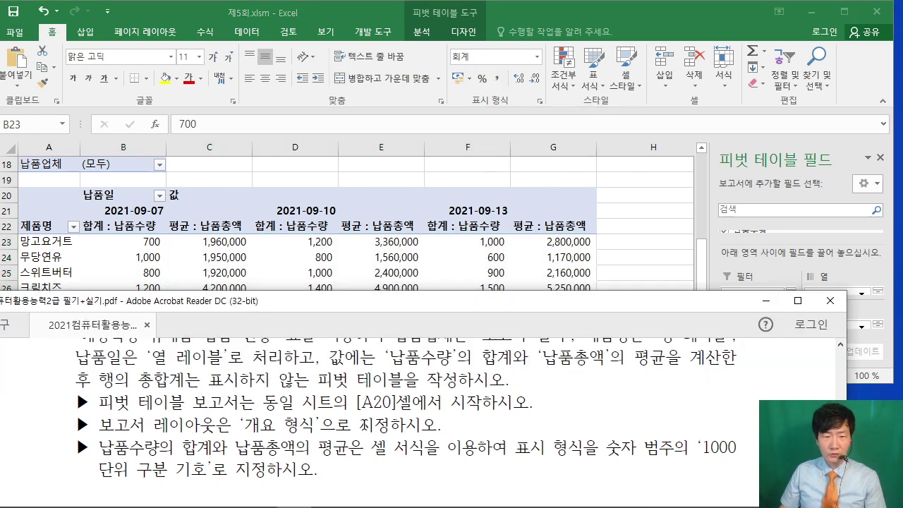
scroll(311, 447, "up", 2)
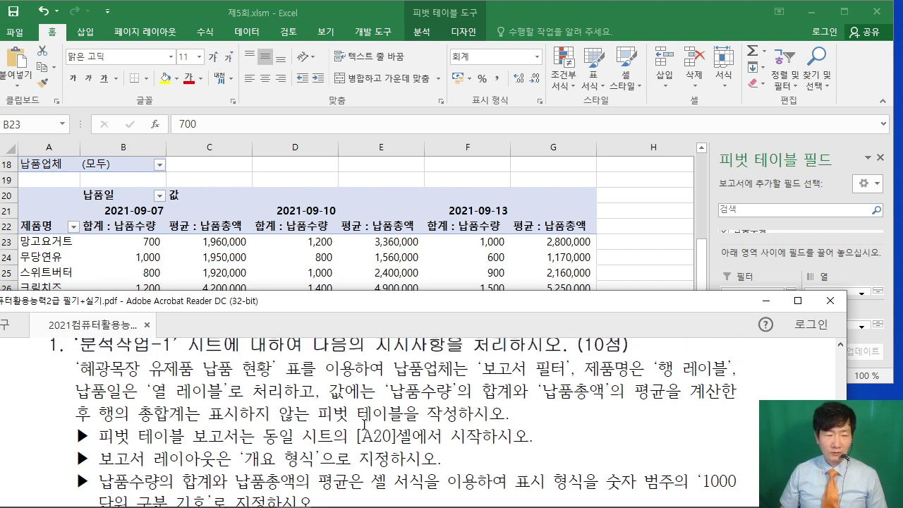
scroll(368, 424, "up", 1)
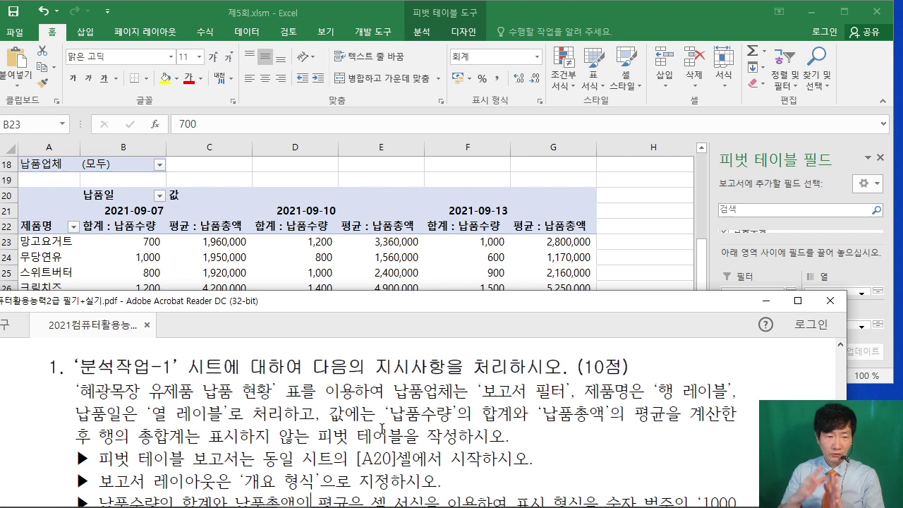
left_click(464, 32)
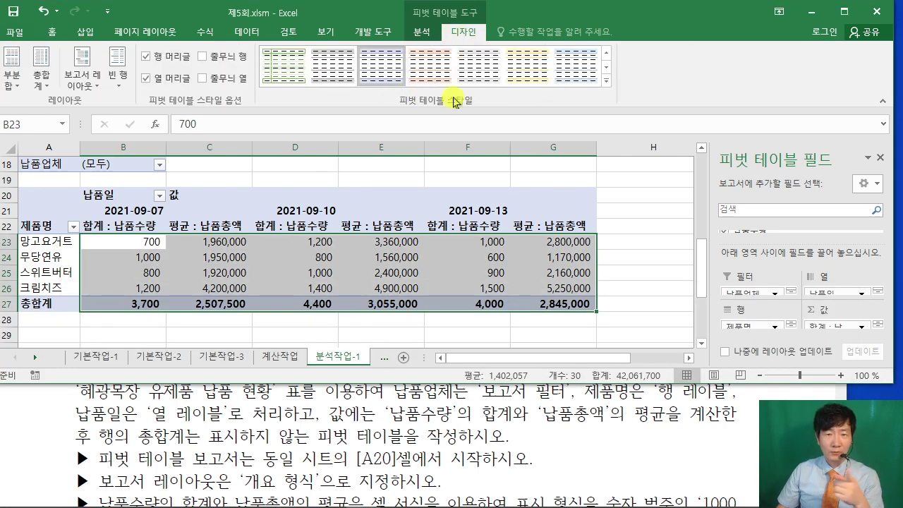
left_click(605, 81)
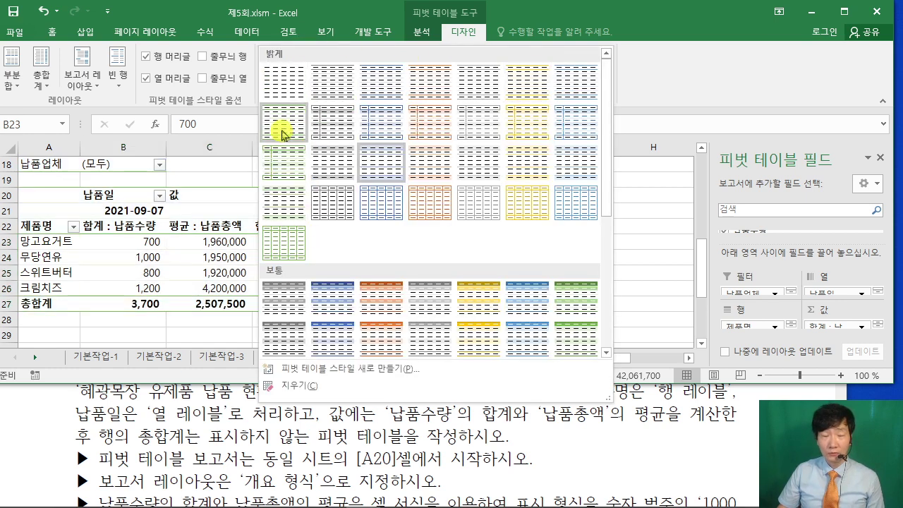
left_click(653, 229)
left_click(650, 228)
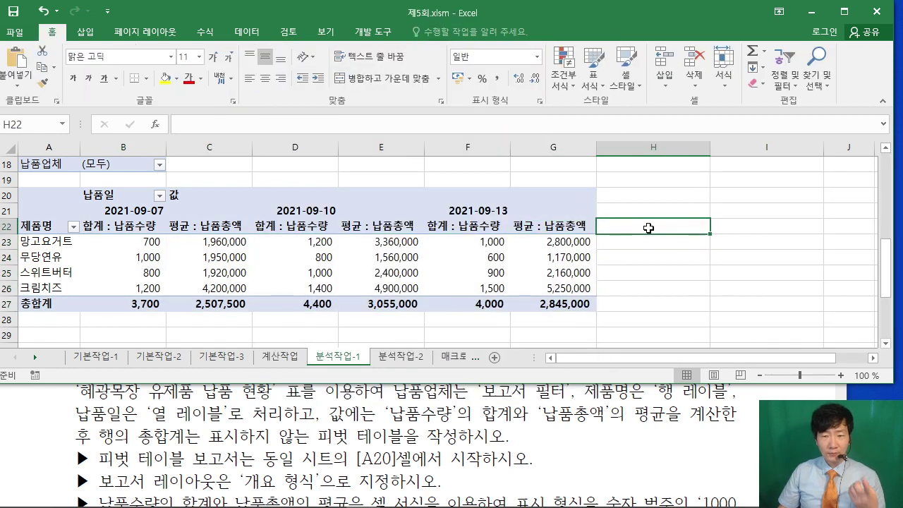
left_click(657, 277)
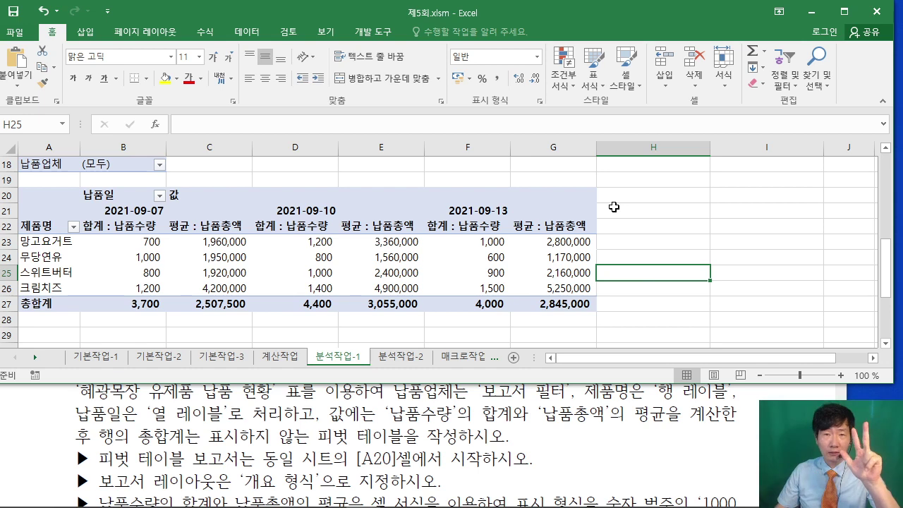
Step: Find the 분석작업-2 instructions in the PDF and open the 분석작업-2 sheet in the workbook
left_click(561, 420)
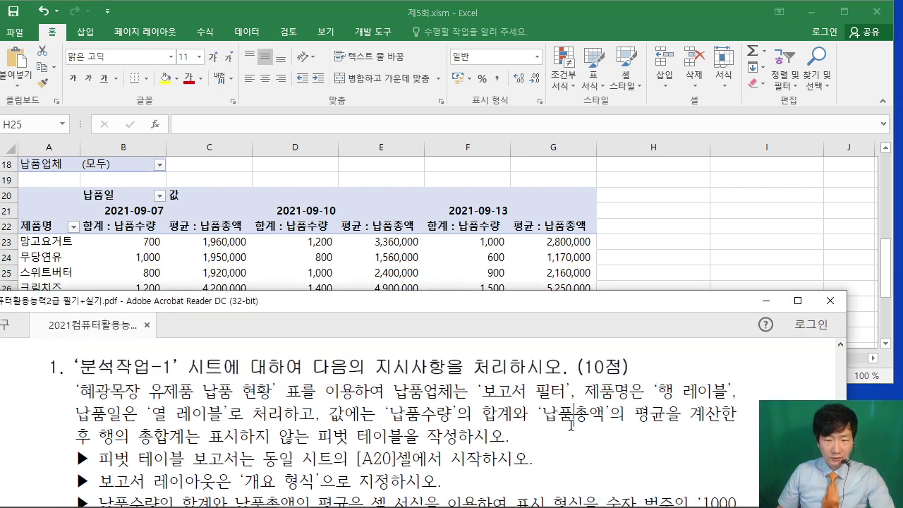
scroll(552, 420, "down", 6)
scroll(554, 418, "down", 1)
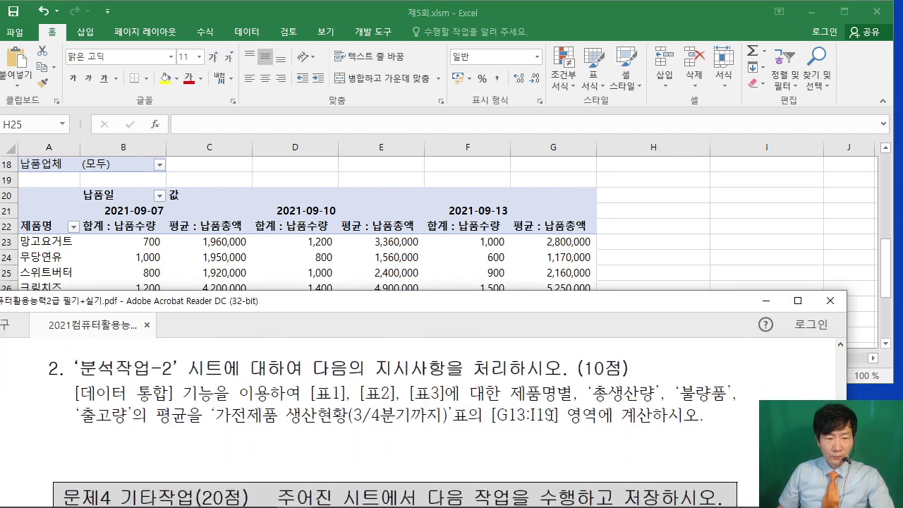
left_click_drag(567, 305, 607, 334)
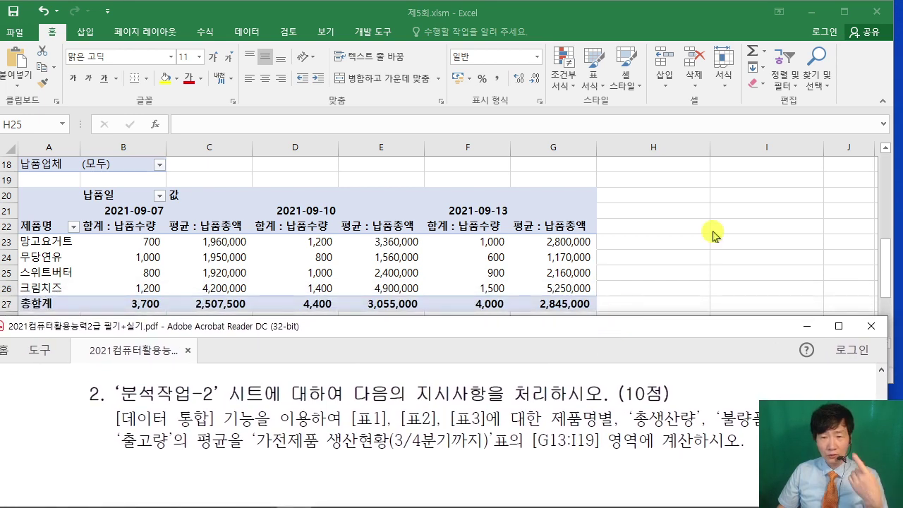
left_click(714, 232)
left_click(412, 355)
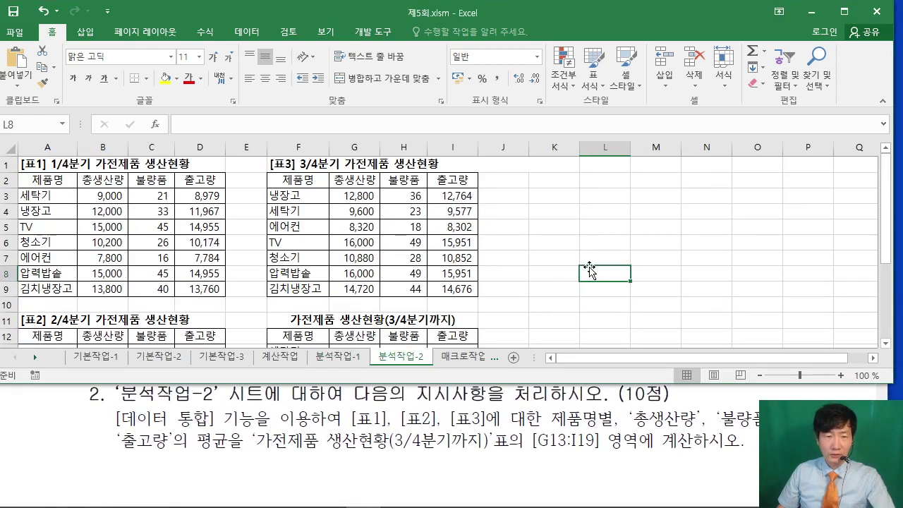
Step: Look over the 분석작업-2 sheet's tables and mark the required function 평균 in the PDF instructions
scroll(245, 280, "up", 1)
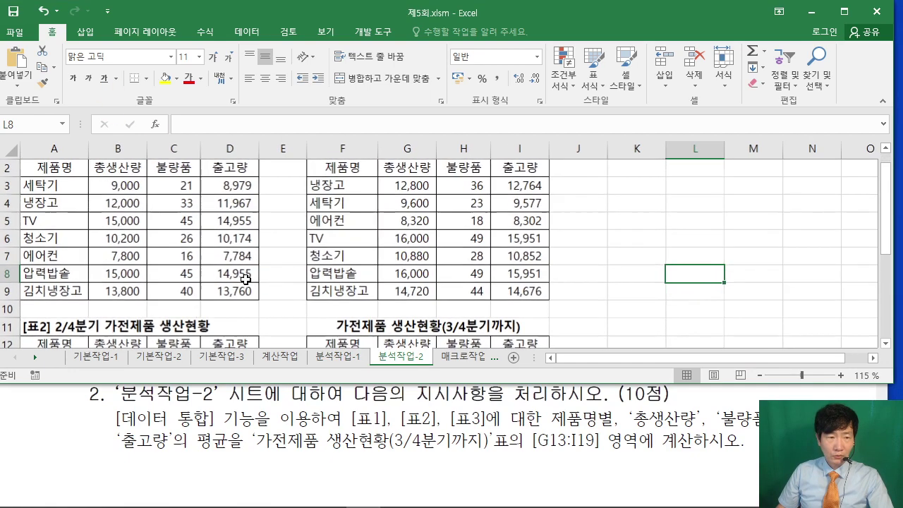
scroll(271, 256, "down", 5)
scroll(271, 256, "up", 2)
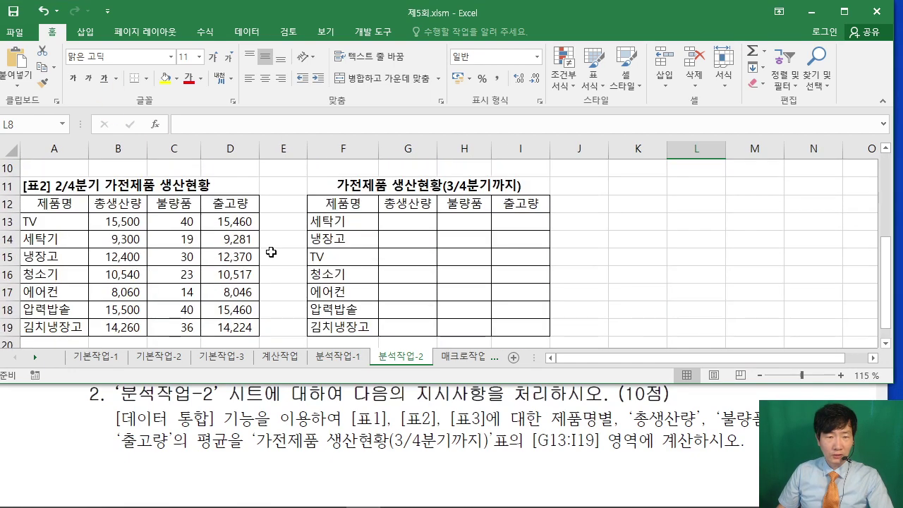
left_click(189, 411)
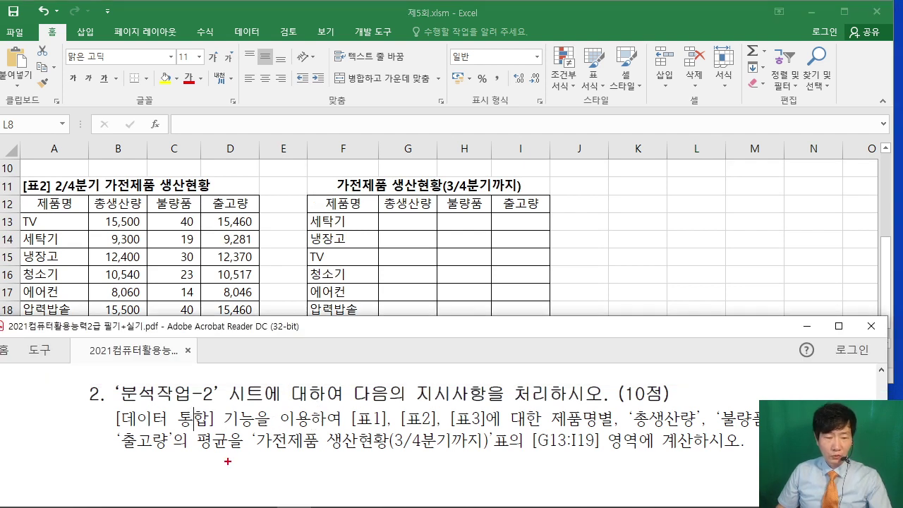
mouse_move(185, 426)
left_mouse_down()
mouse_move(237, 454)
mouse_move(261, 498)
left_mouse_up()
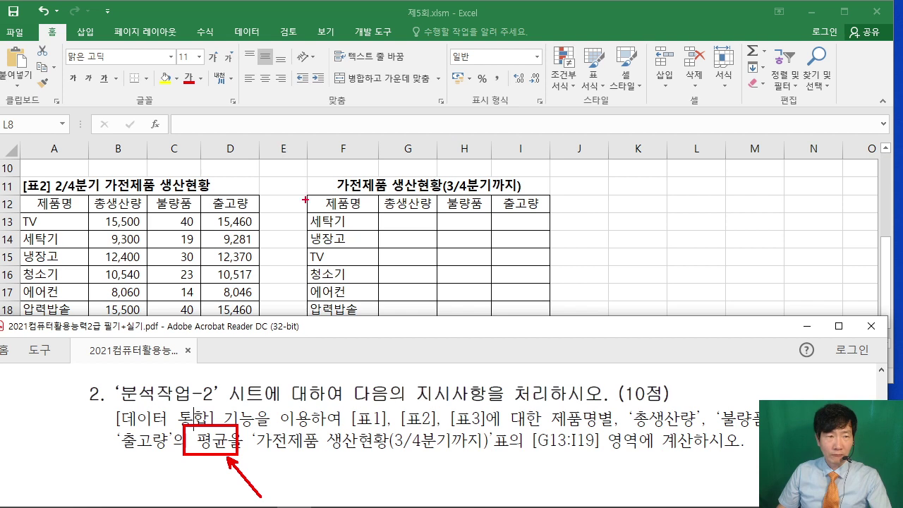
key("Escape")
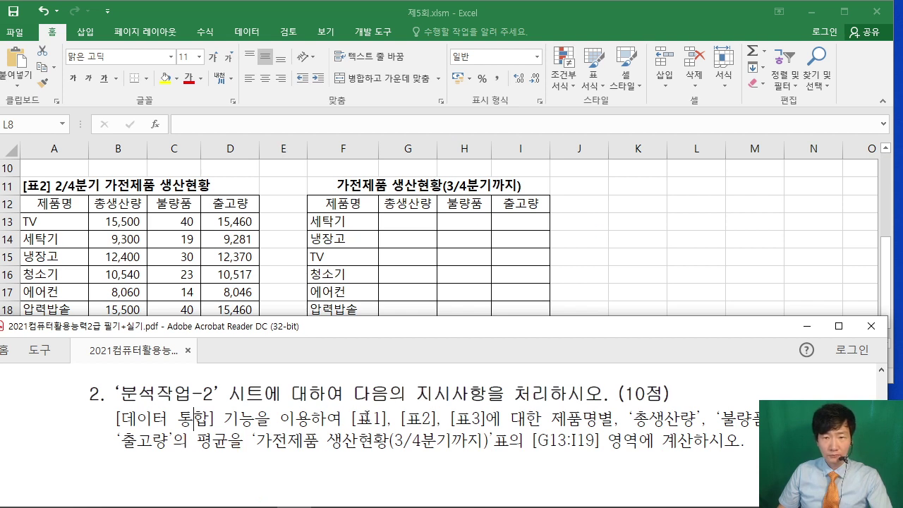
Step: Start the 통합 command with F12:I19 of the 가전제품 생산현황(3/4분기까지) table as the destination
left_click(474, 263)
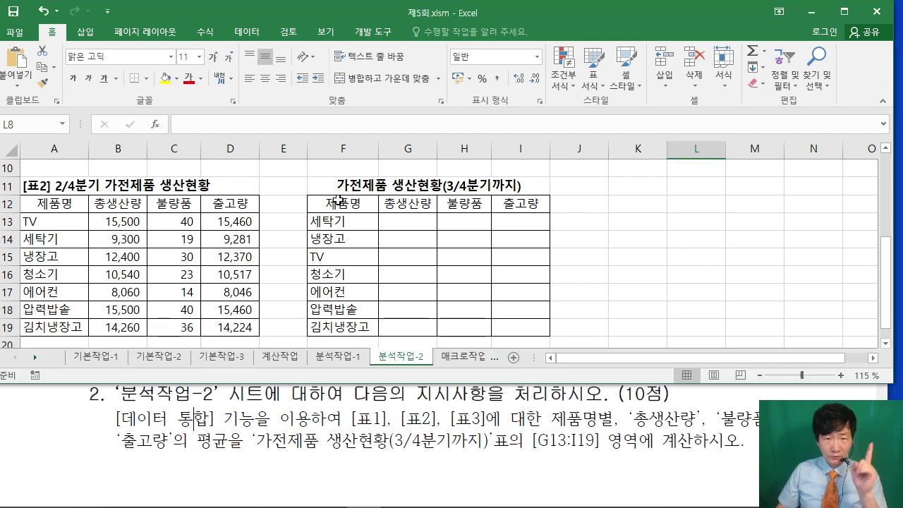
left_click_drag(340, 202, 500, 334)
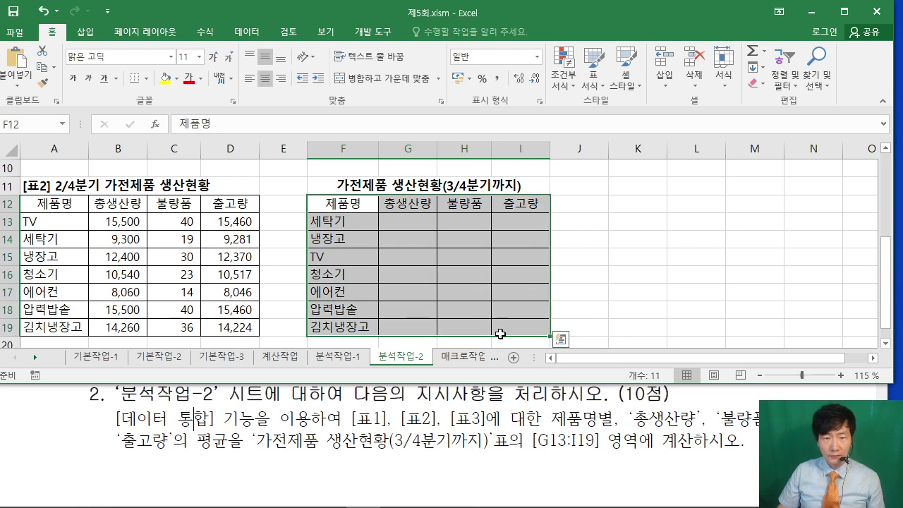
left_click(247, 35)
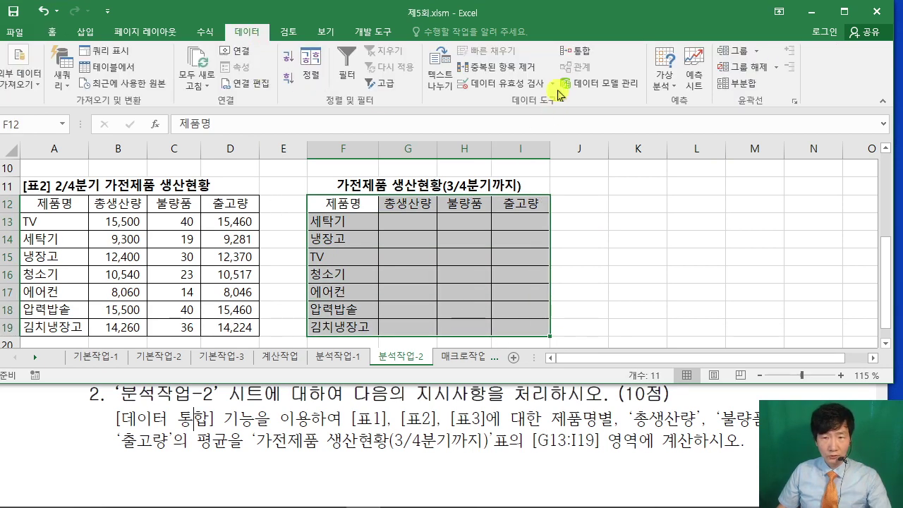
mouse_move(546, 34)
left_mouse_down()
mouse_move(608, 67)
mouse_move(744, 177)
left_mouse_up()
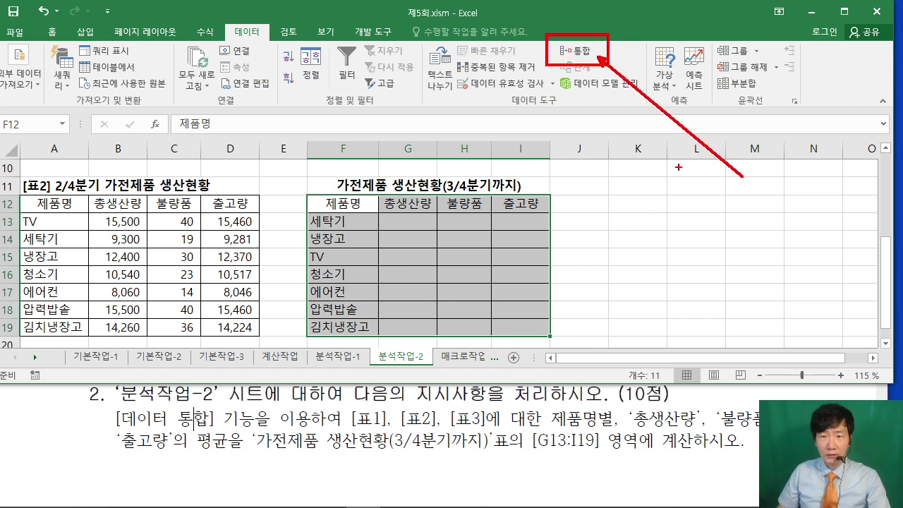
key("Escape")
left_click(575, 51)
left_click_drag(573, 69, 360, 66)
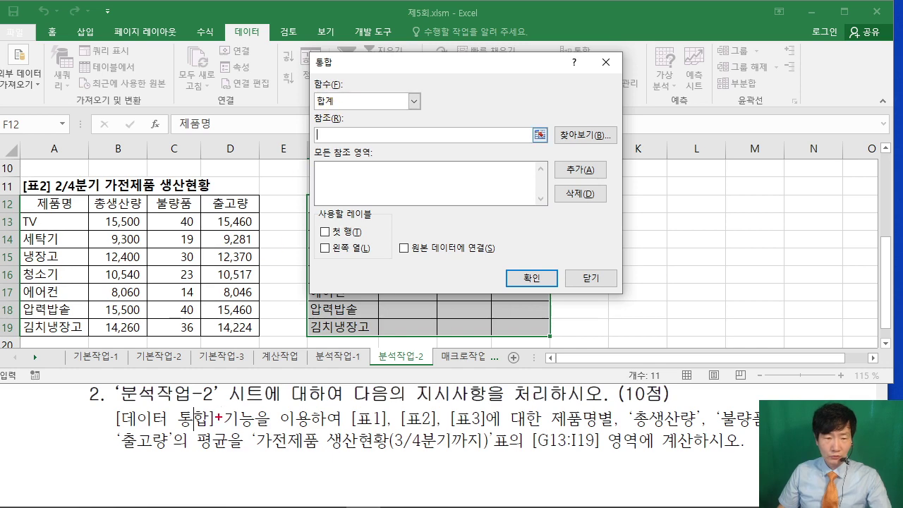
Step: Set the consolidation function to 평균, as the instructions require
left_click_drag(194, 420, 227, 459)
mouse_move(338, 105)
left_mouse_down()
mouse_move(212, 296)
mouse_move(209, 434)
left_mouse_up()
key("Escape")
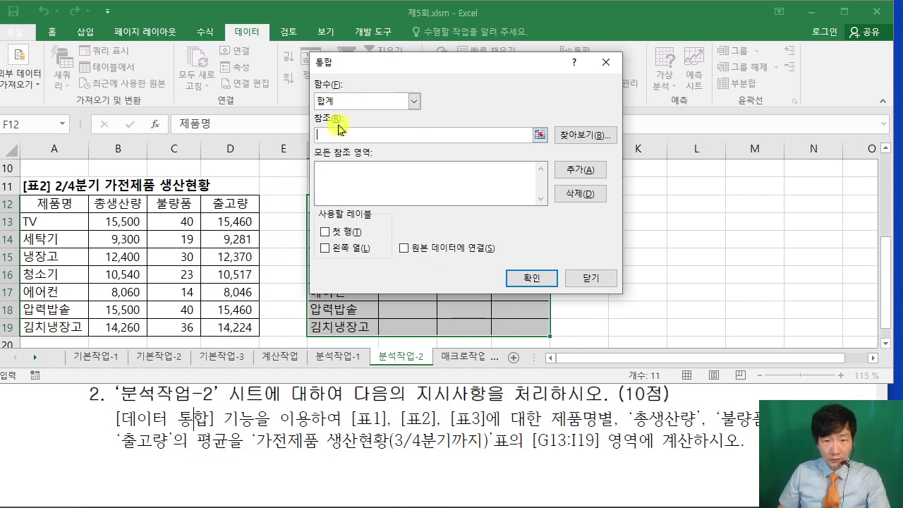
left_click(413, 101)
left_click(374, 138)
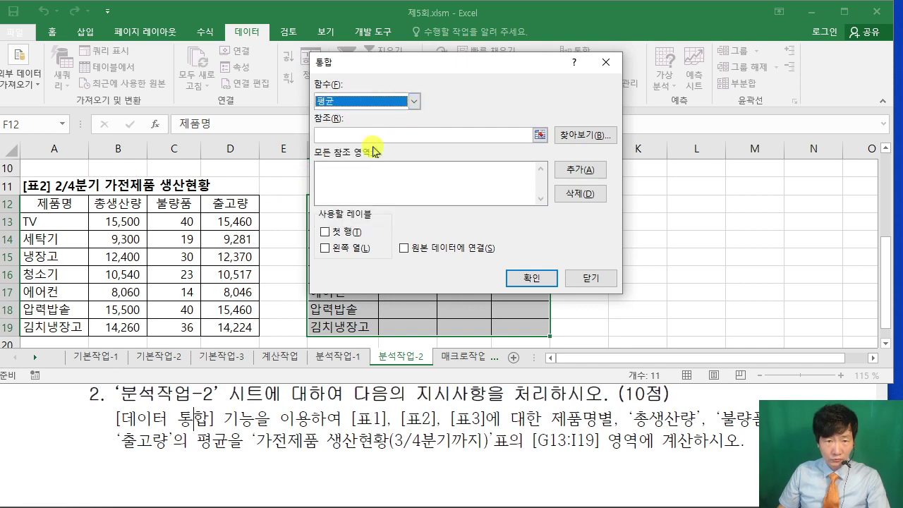
Step: Add the [표1] range A2:D9, headers included, to the consolidation references
left_click(336, 135)
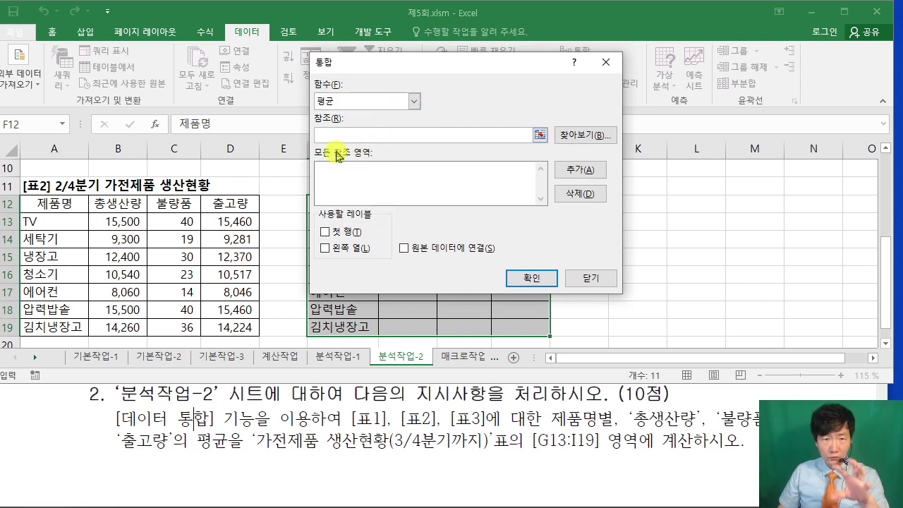
scroll(226, 260, "up", 3)
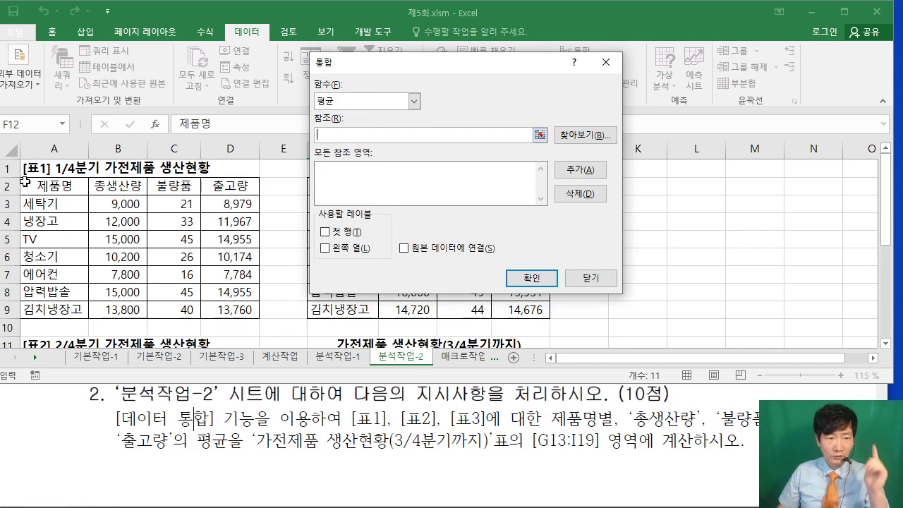
left_click_drag(27, 183, 212, 311)
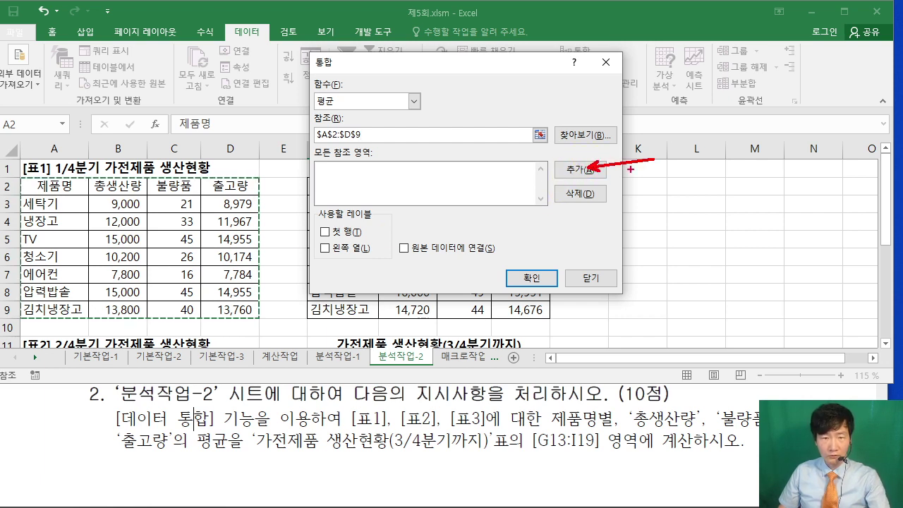
left_click(573, 170)
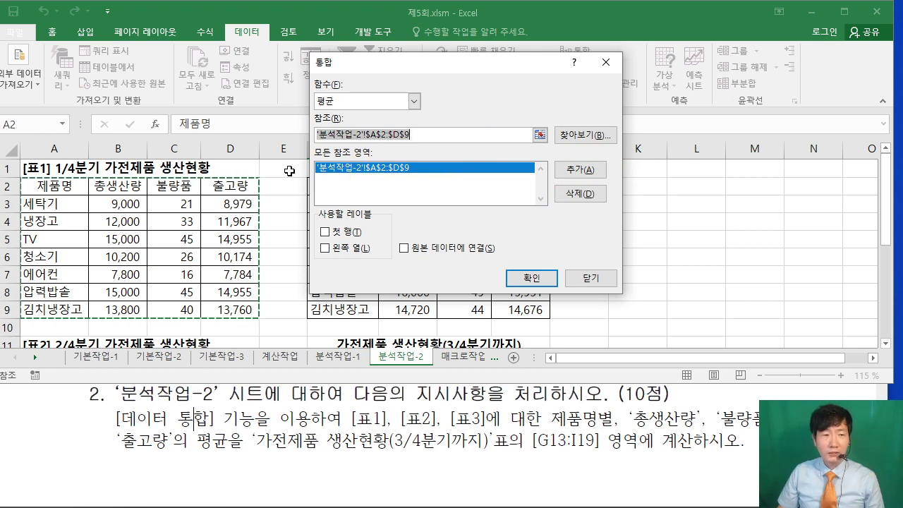
Step: Add the [표2] range A12:D19, headers included, to the consolidation references
scroll(142, 183, "down", 1)
scroll(142, 183, "down", 2)
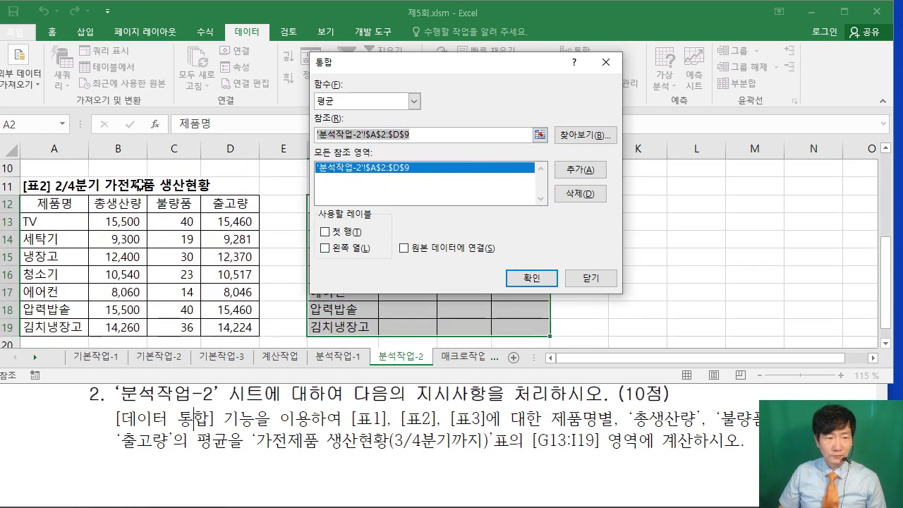
left_click_drag(32, 203, 231, 325)
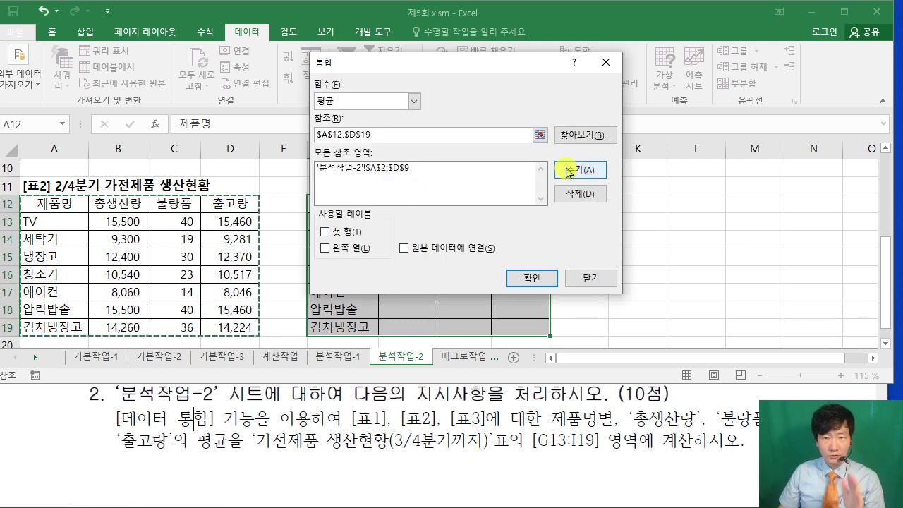
left_click(573, 170)
Step: Add the [표3] range F2:I9, headers included, to the consolidation references
left_click_drag(419, 62, 700, 71)
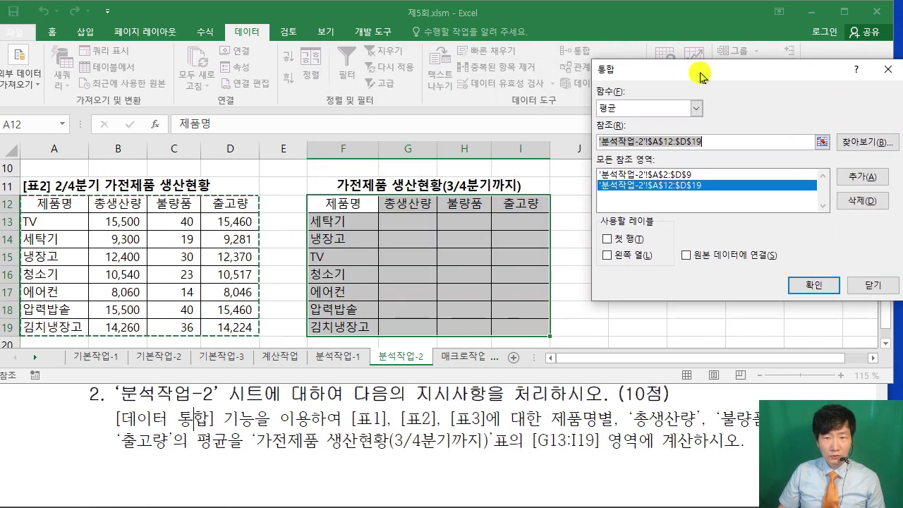
scroll(478, 195, "up", 3)
left_click_drag(329, 181, 513, 312)
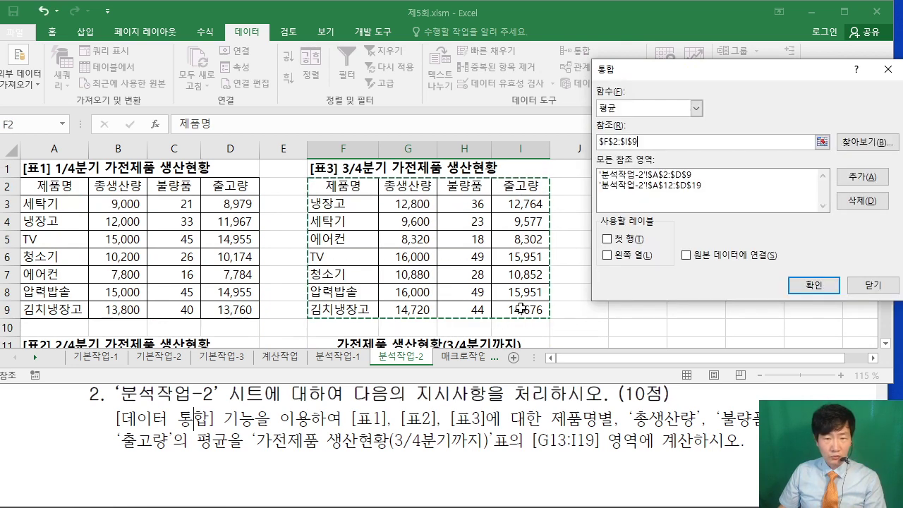
left_click(865, 182)
Step: Use both 첫 행 and 왼쪽 열 as labels for the consolidation
left_click_drag(729, 70, 534, 55)
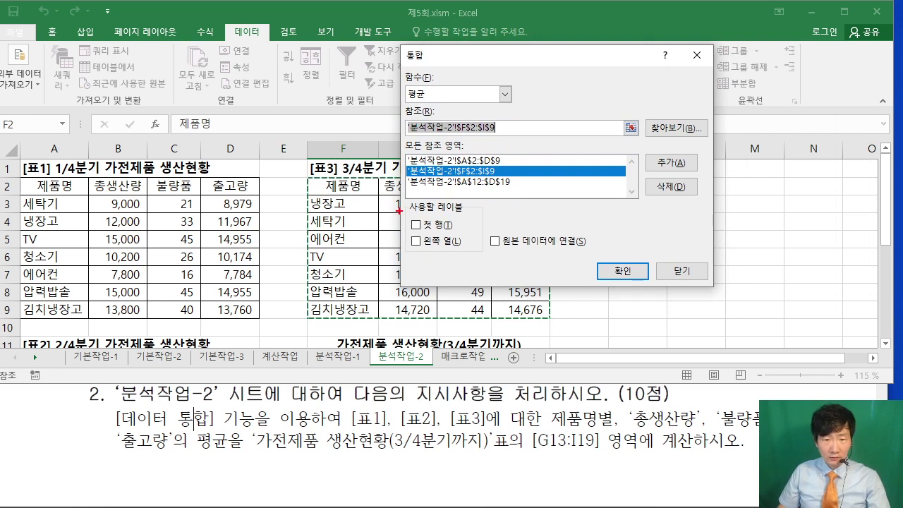
left_click_drag(400, 210, 428, 264)
left_click_drag(415, 224, 327, 265)
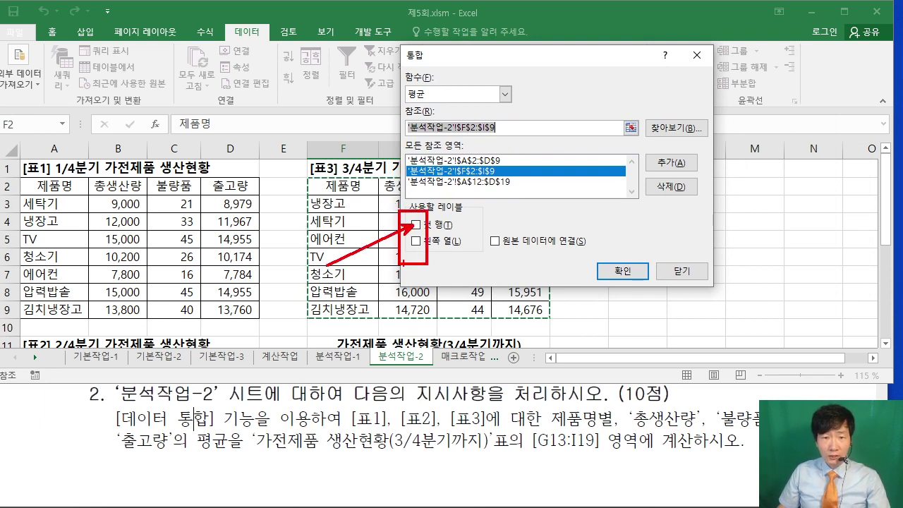
left_click_drag(422, 240, 366, 309)
key("Escape")
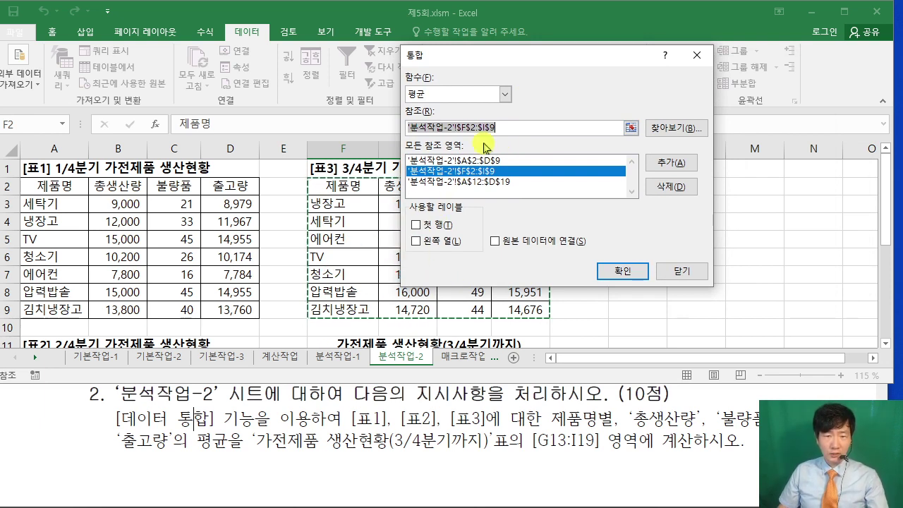
left_click(416, 225)
left_click(417, 240)
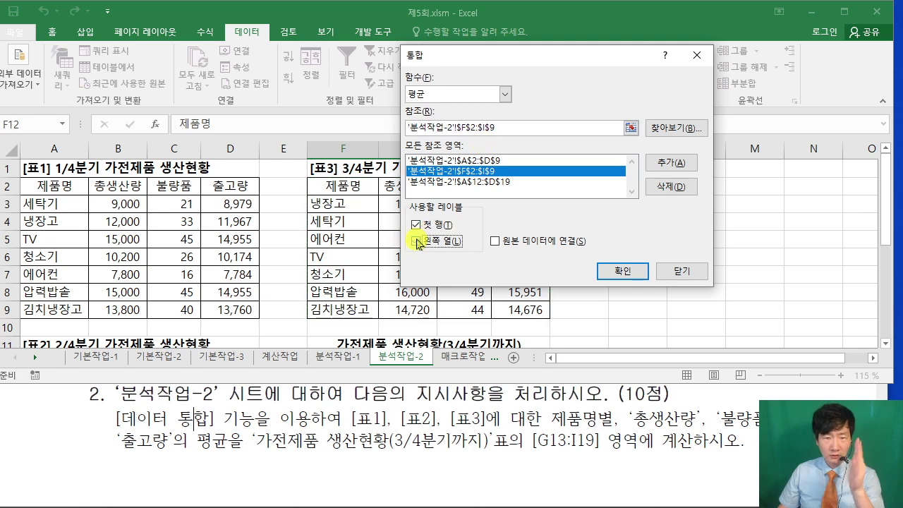
Step: Run the consolidation to fill the 가전제품 생산현황(3/4분기까지) table, and check the filled table
left_click(621, 272)
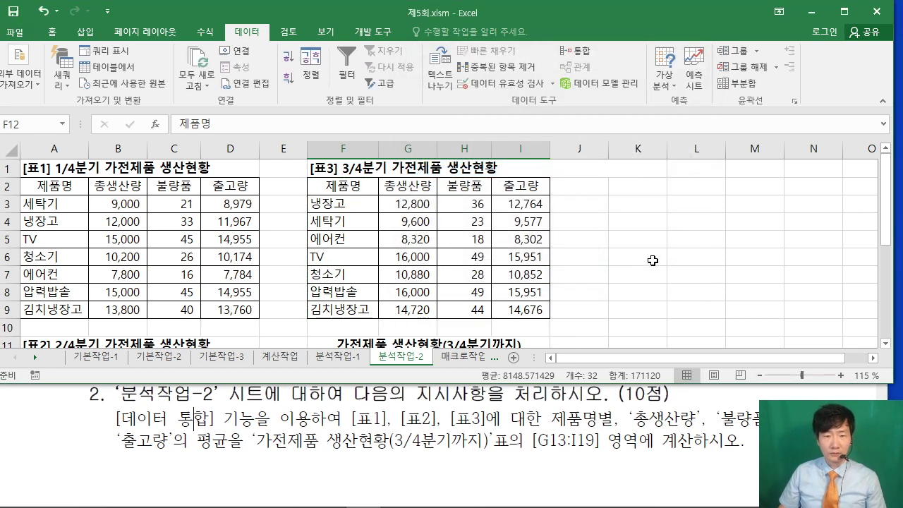
left_click(653, 260)
scroll(653, 260, "down", 2)
scroll(652, 259, "down", 1)
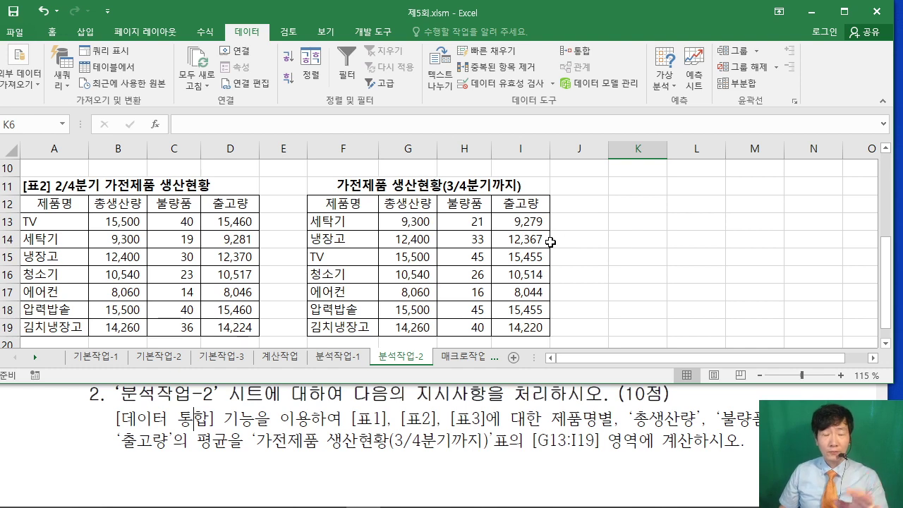
Step: Select the title cell A1 on the 매크로작업 sheet and open the settings for recording a new macro
left_click(466, 356)
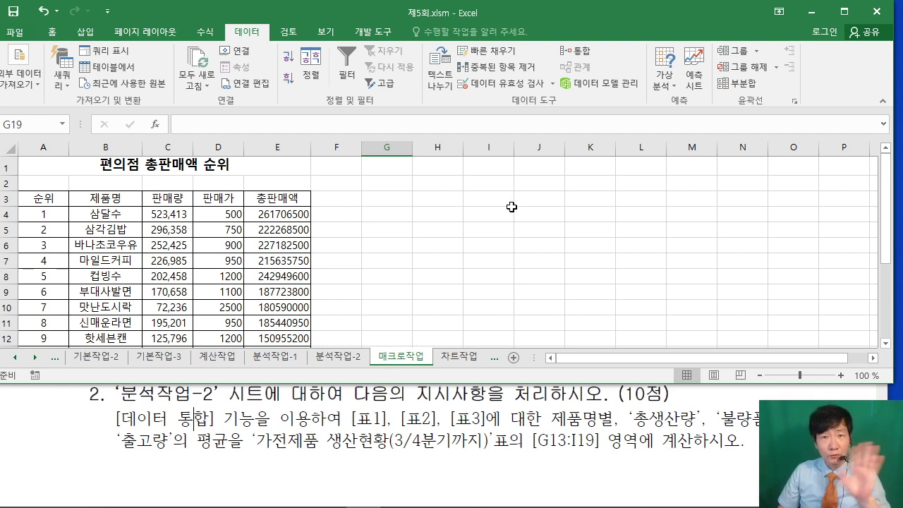
left_click_drag(512, 228, 517, 230)
left_click(44, 171)
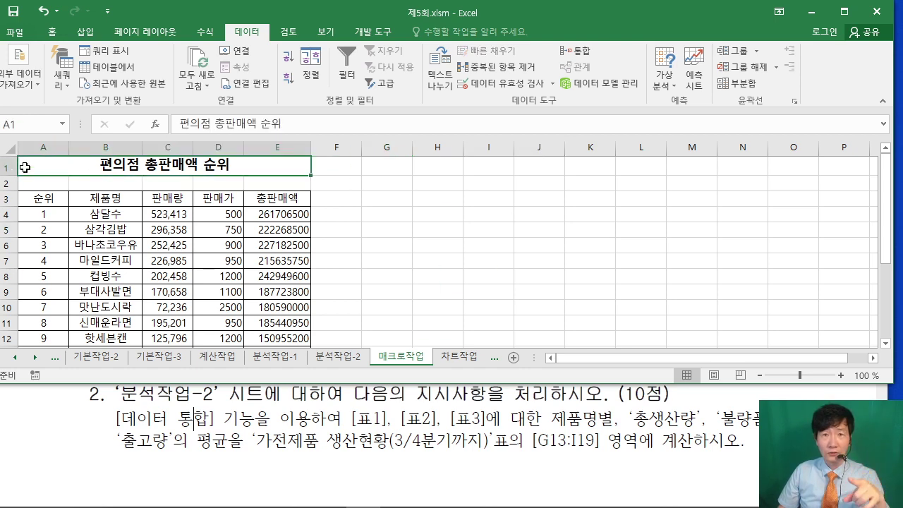
left_click(326, 32)
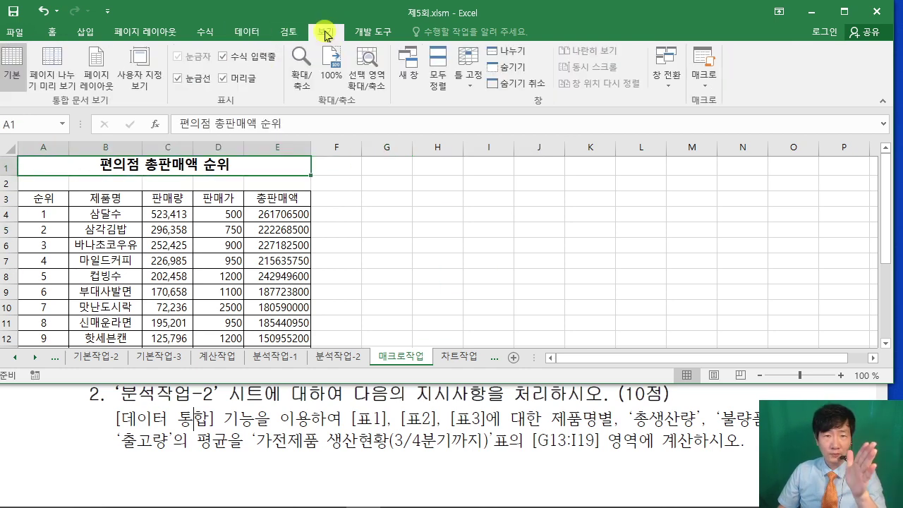
left_click(707, 88)
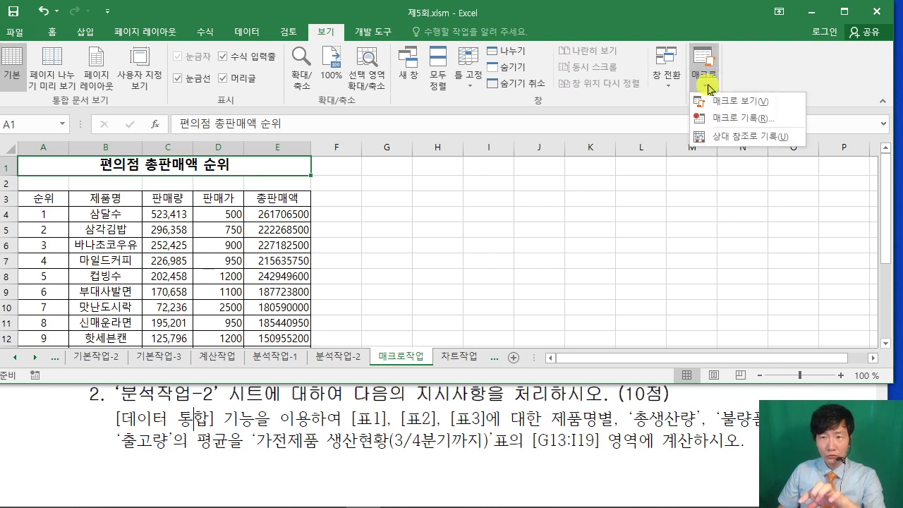
left_click(734, 118)
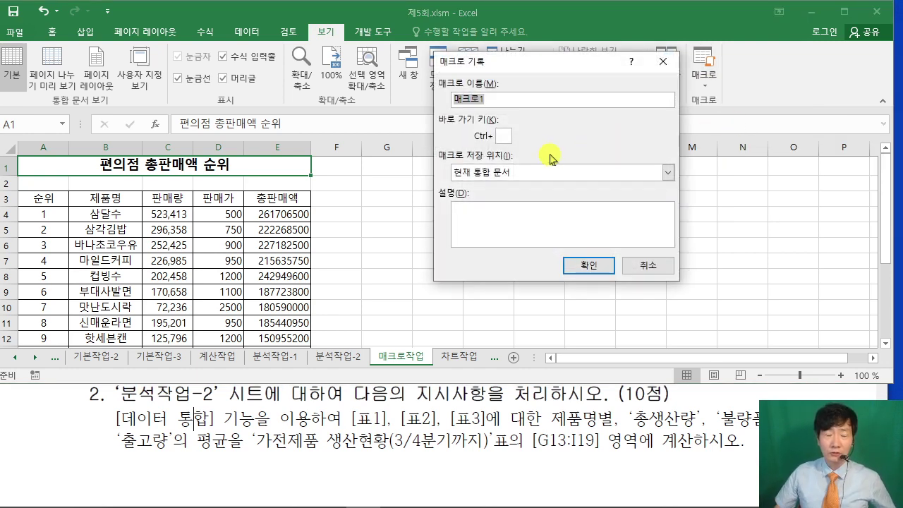
Step: Look up the required macro name in the exam PDF, name the macro 평균 and start recording
left_click(245, 424)
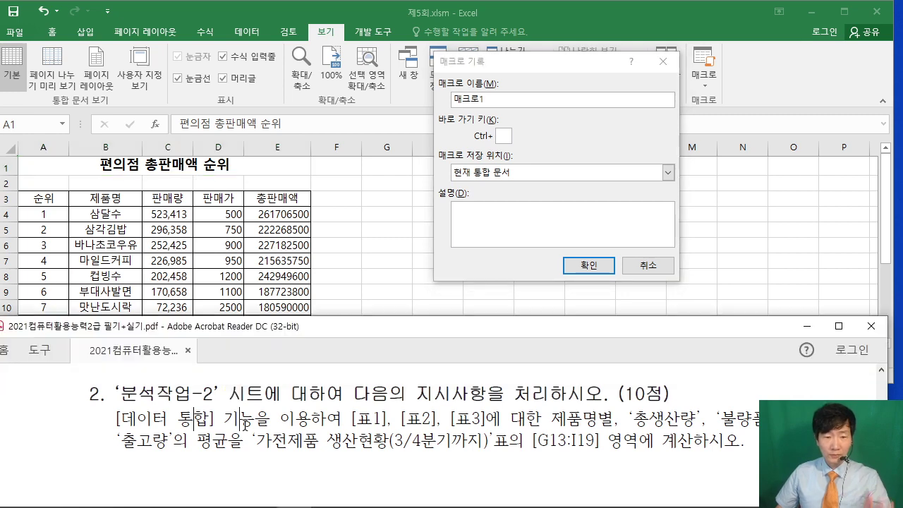
scroll(245, 425, "down", 5)
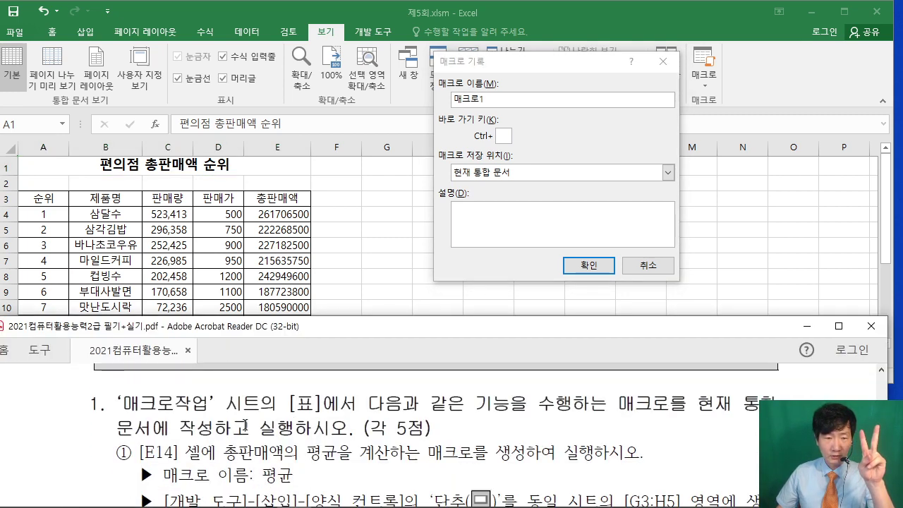
scroll(245, 424, "down", 1)
scroll(245, 425, "down", 1)
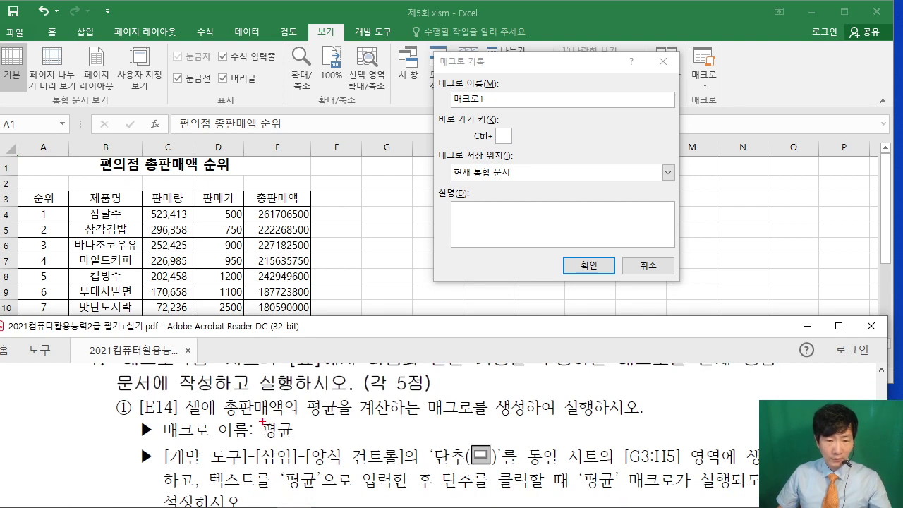
left_click_drag(260, 416, 295, 442)
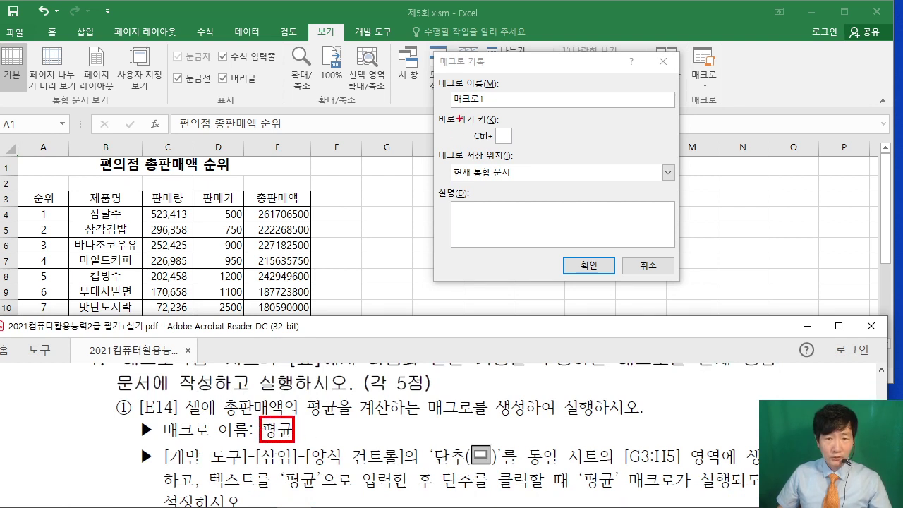
left_click_drag(462, 100, 274, 421)
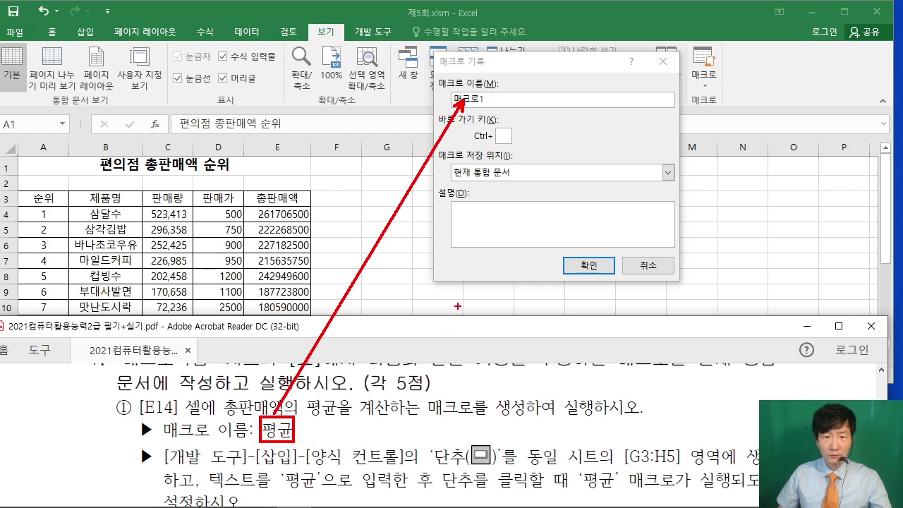
left_click(477, 99)
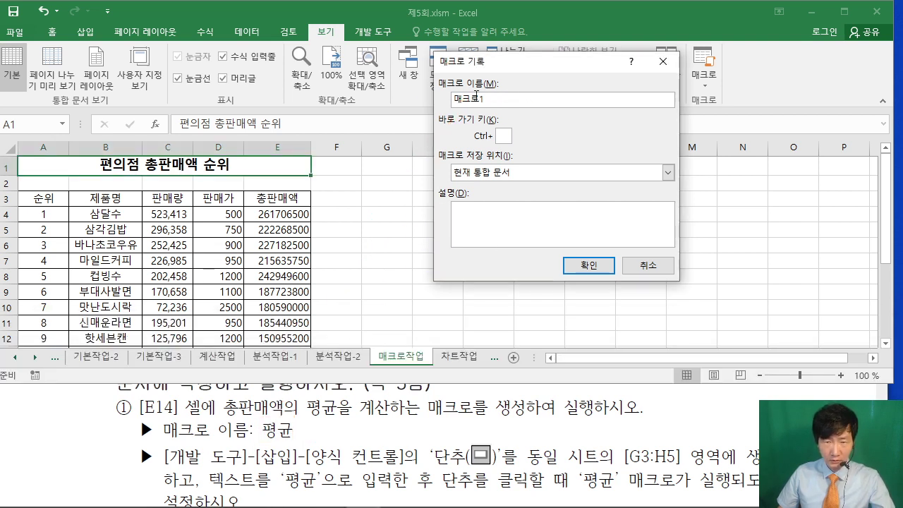
double_click(476, 99)
type("v")
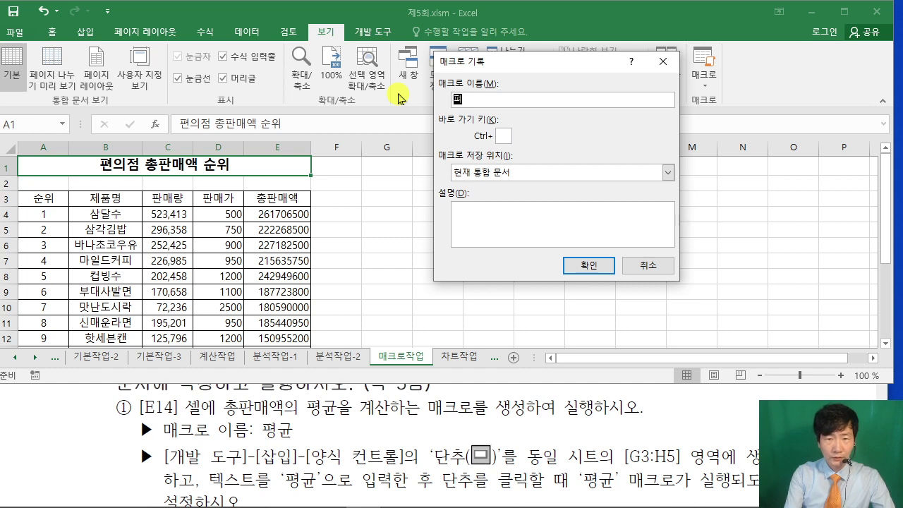
type("udrbs")
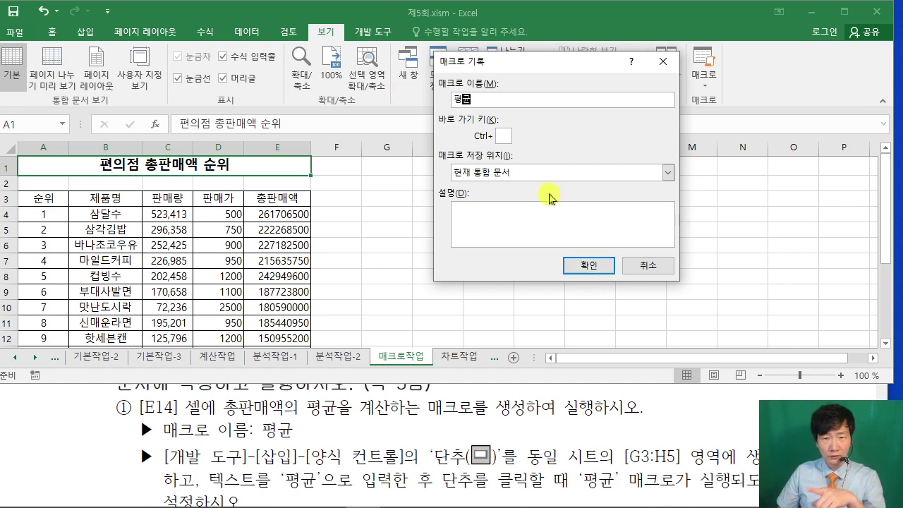
left_click(590, 266)
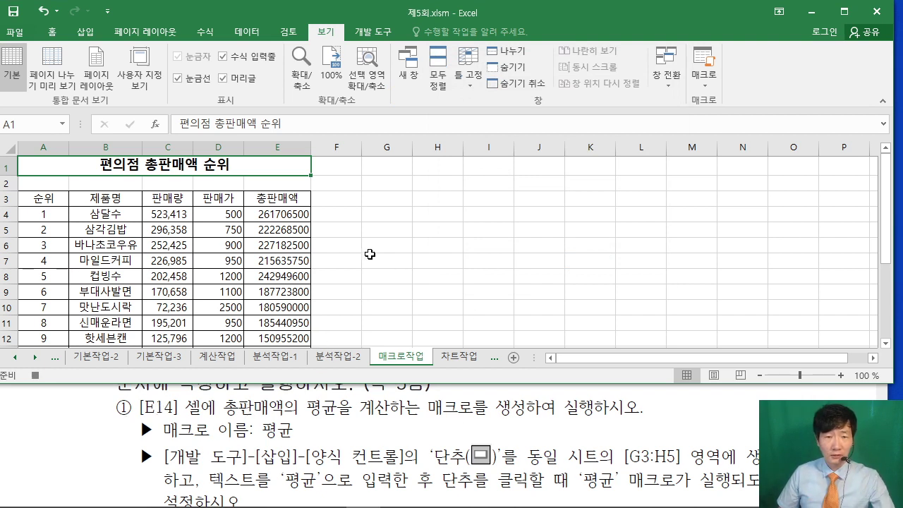
Step: Calculate the average of the 총판매액 values in cell E14 with =AVERAGE(E4:E13)
scroll(363, 248, "down", 2)
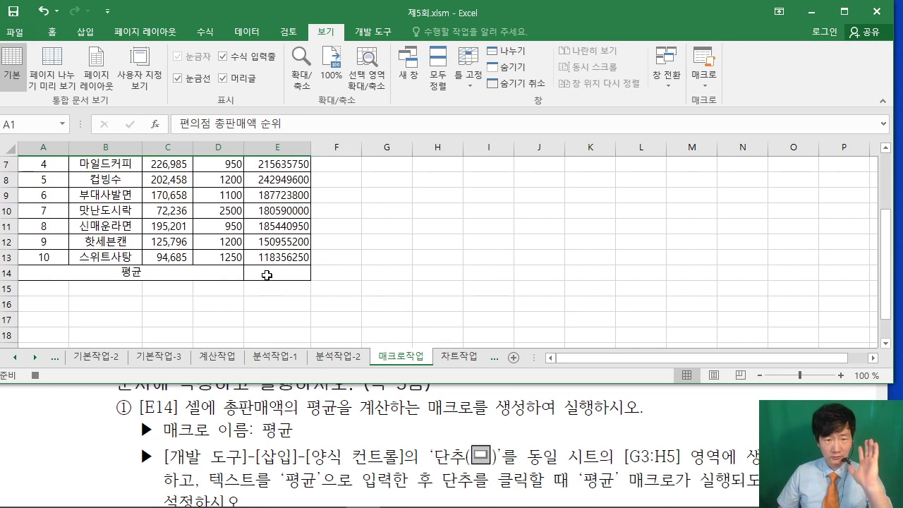
left_click(268, 274)
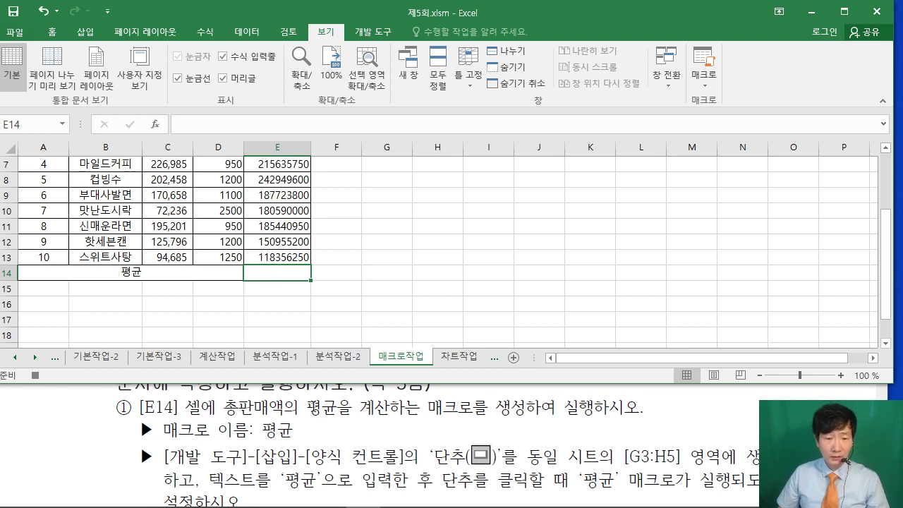
left_click_drag(307, 407, 340, 413)
left_click(350, 382)
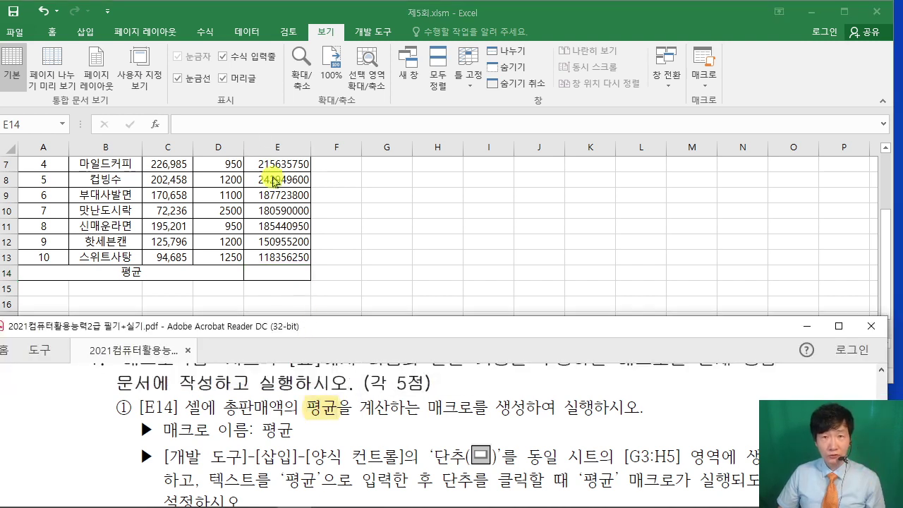
left_click(55, 34)
left_click(55, 32)
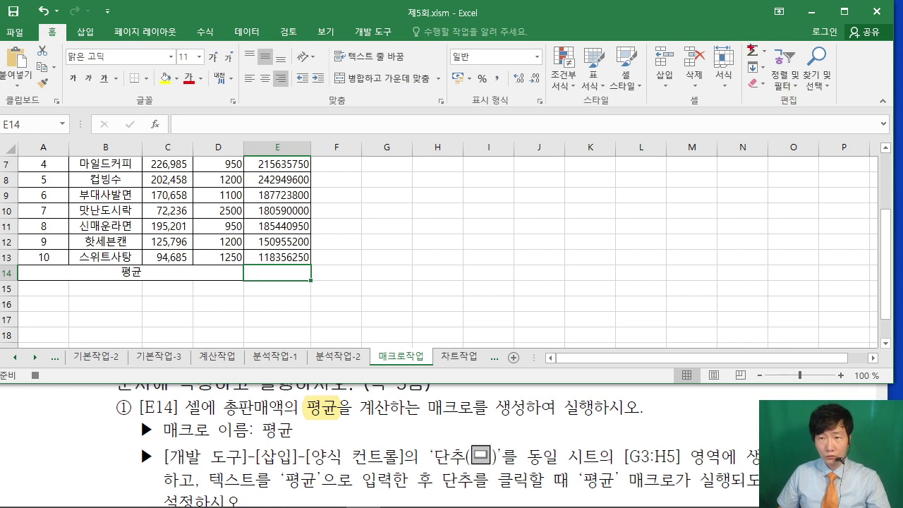
mouse_move(756, 37)
left_mouse_down()
mouse_move(775, 64)
mouse_move(772, 2)
left_mouse_up()
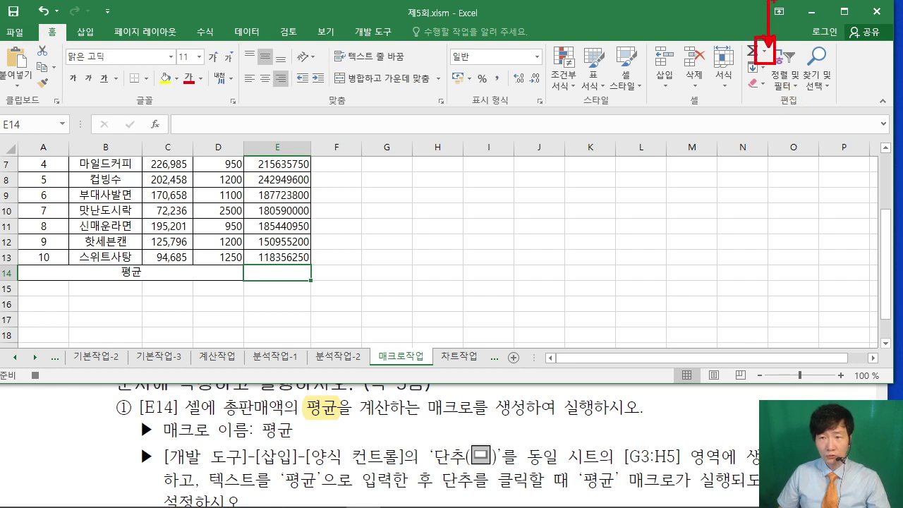
key("Escape")
left_click(764, 51)
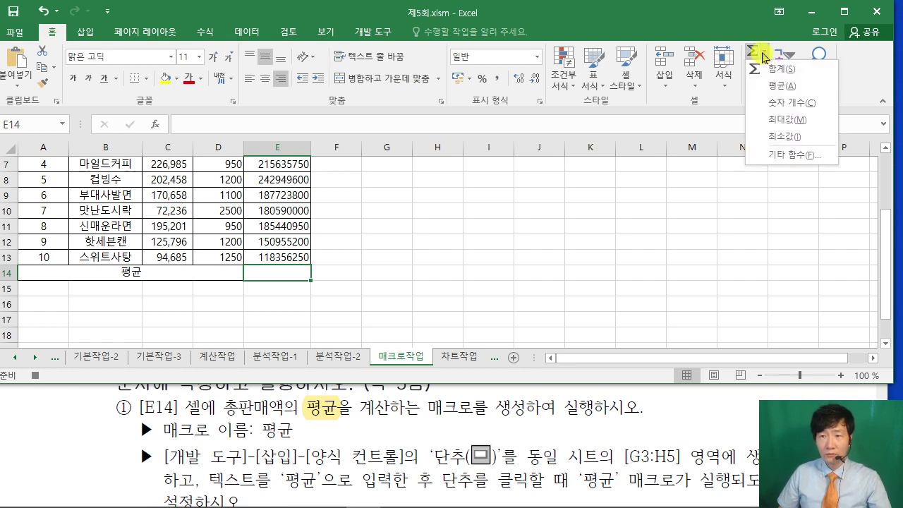
left_click(776, 87)
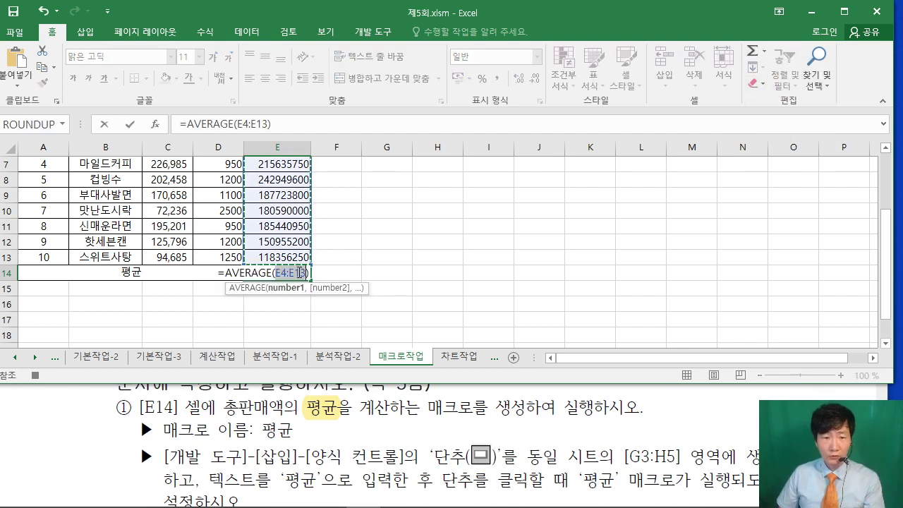
scroll(293, 242, "up", 2)
scroll(293, 242, "up", 1)
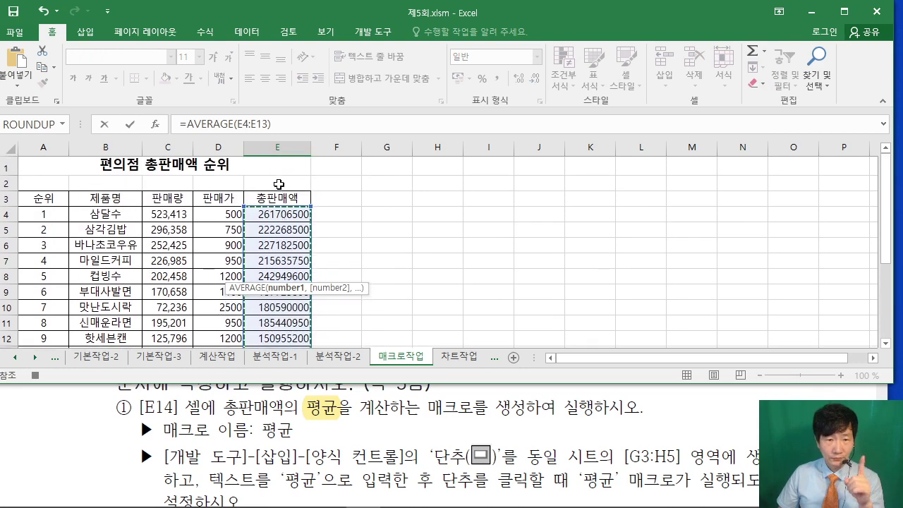
scroll(293, 250, "down", 2)
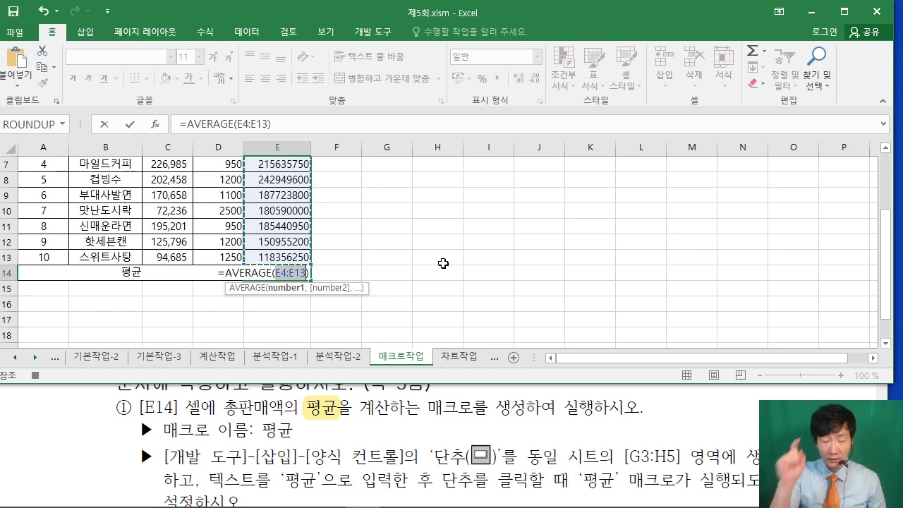
key("ctrl+Return")
key("Return")
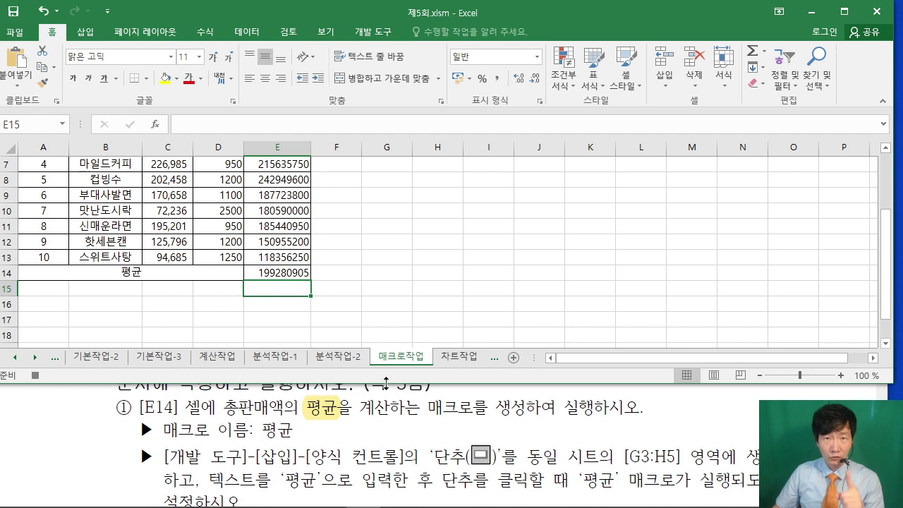
Step: Stop recording the 평균 macro
left_click(325, 31)
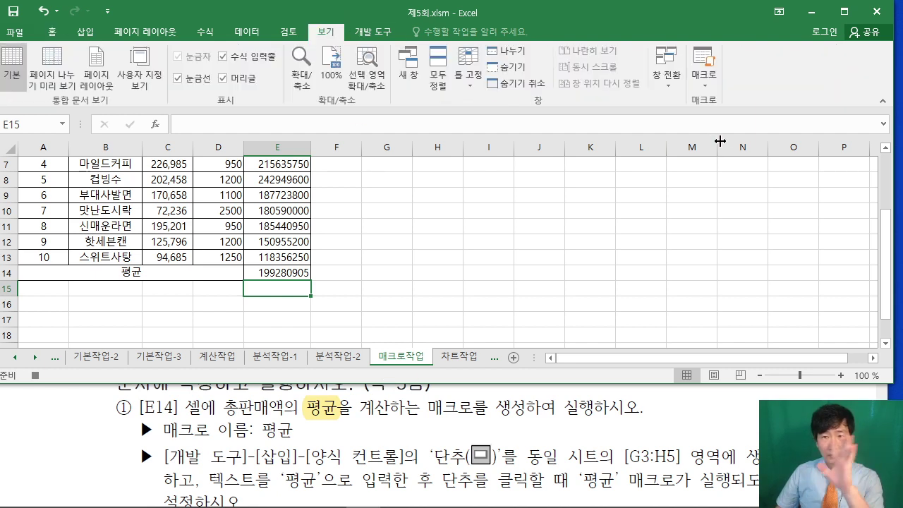
left_click(709, 89)
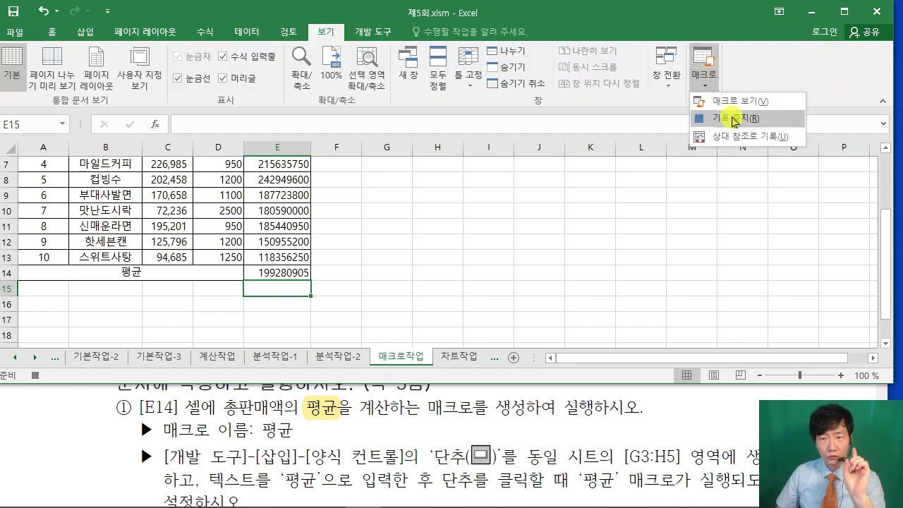
left_click(732, 121)
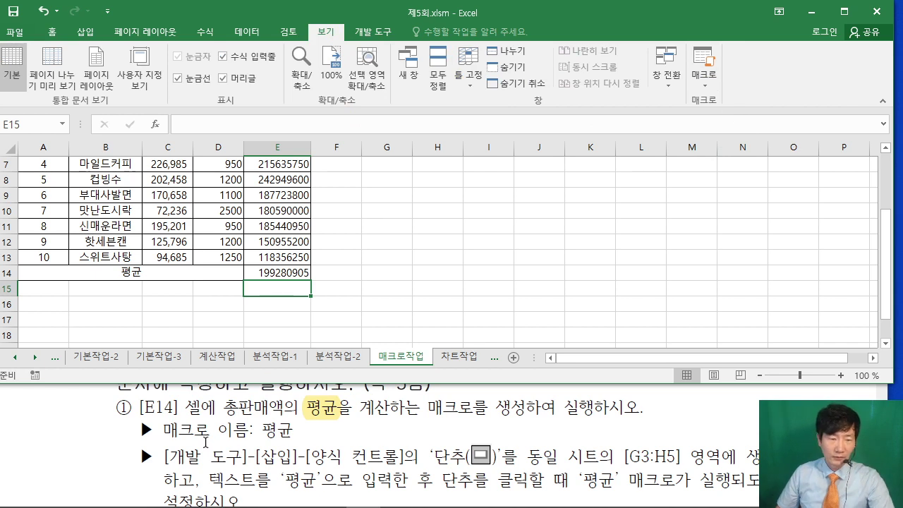
Step: Check the exam PDF, insert a form-control button over G3:H5 on the 매크로작업 sheet and assign the 평균 macro to it
left_click(205, 442)
scroll(205, 443, "down", 2)
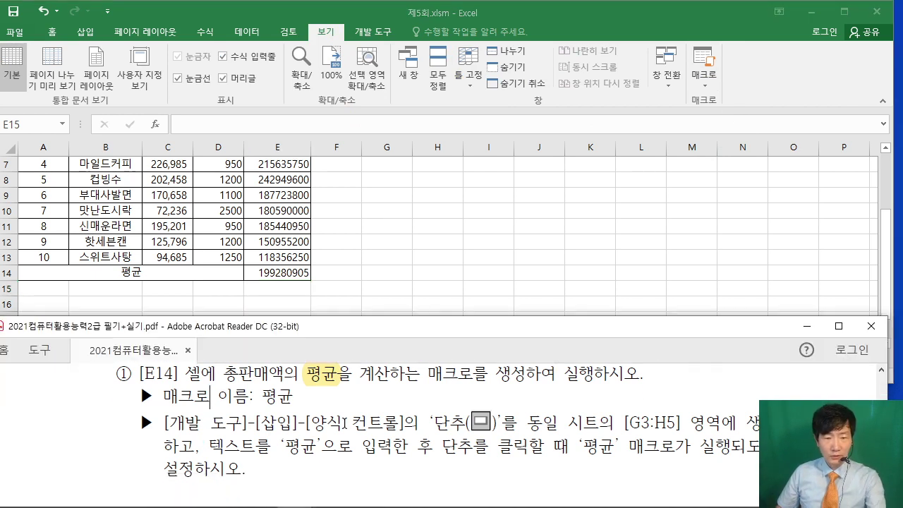
left_click(353, 31)
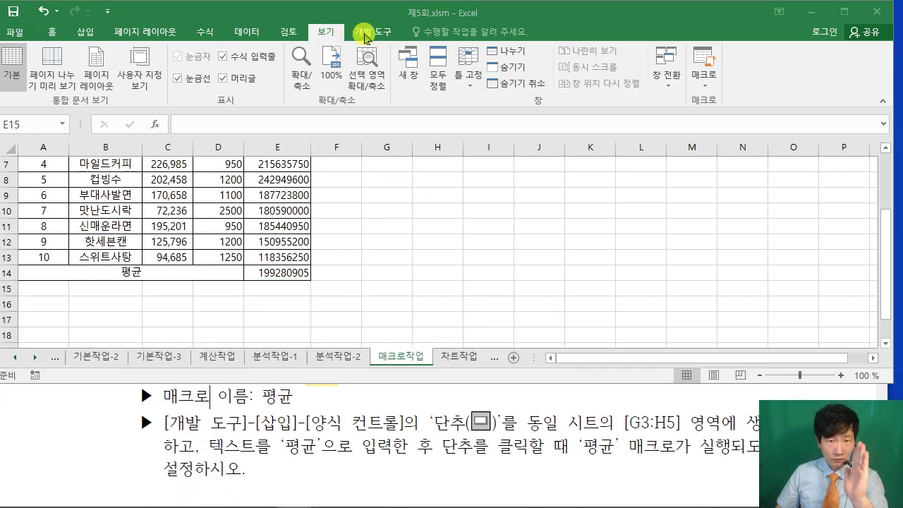
left_click(368, 33)
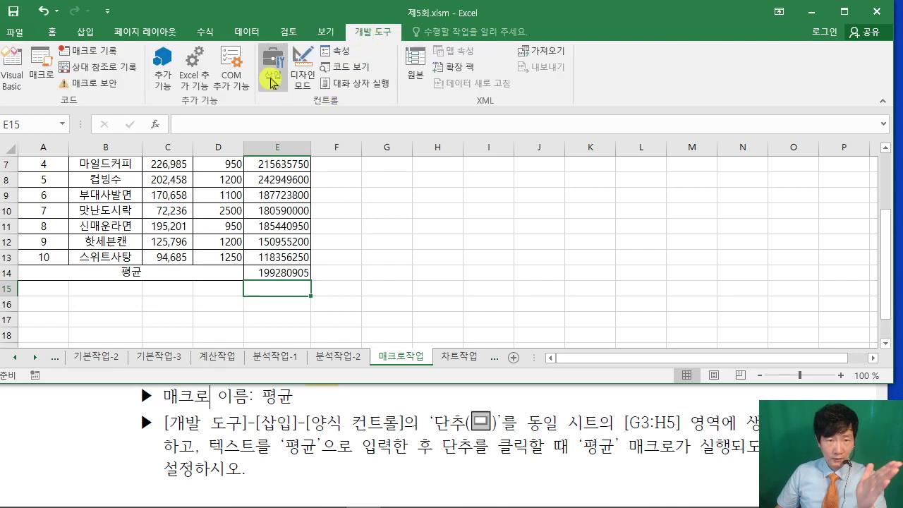
left_click(272, 78)
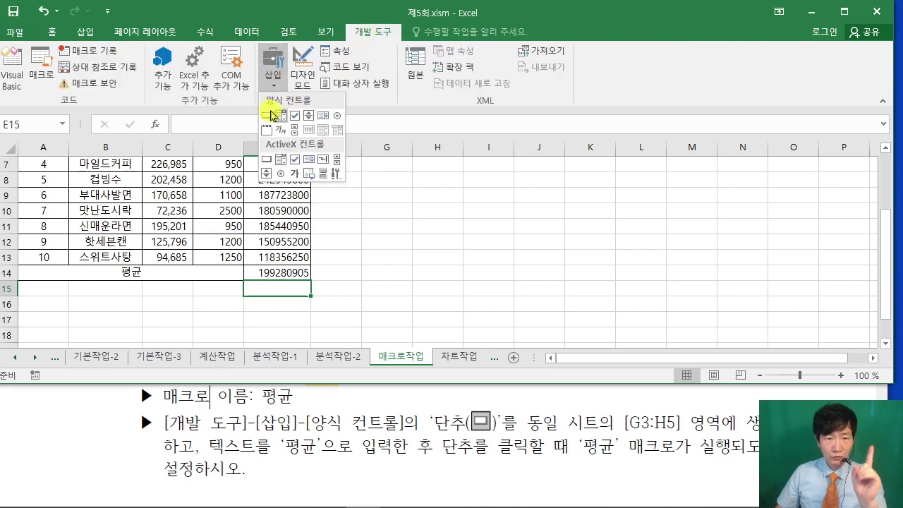
left_click(267, 116)
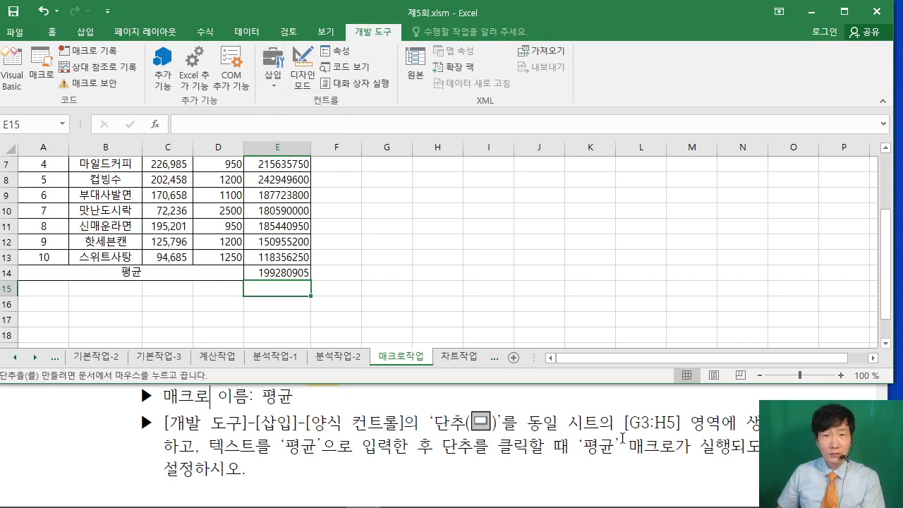
scroll(392, 192, "up", 2)
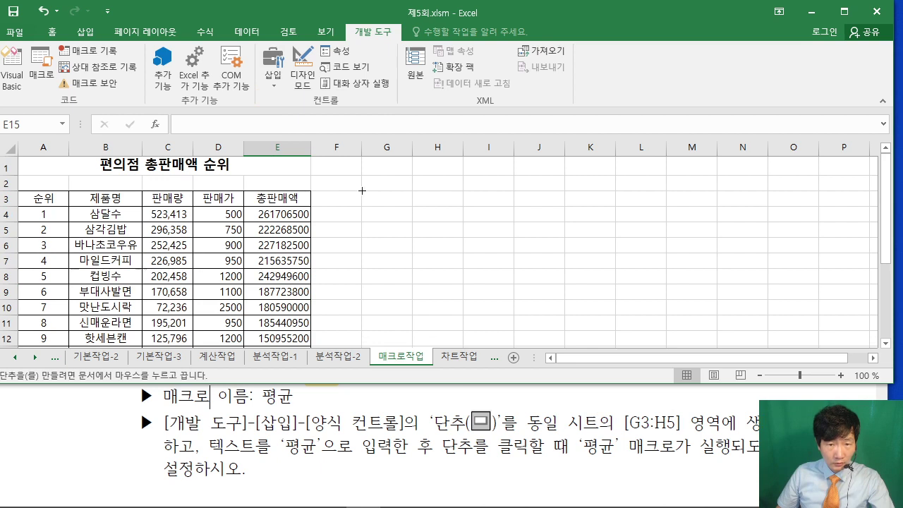
left_click_drag(362, 191, 439, 231)
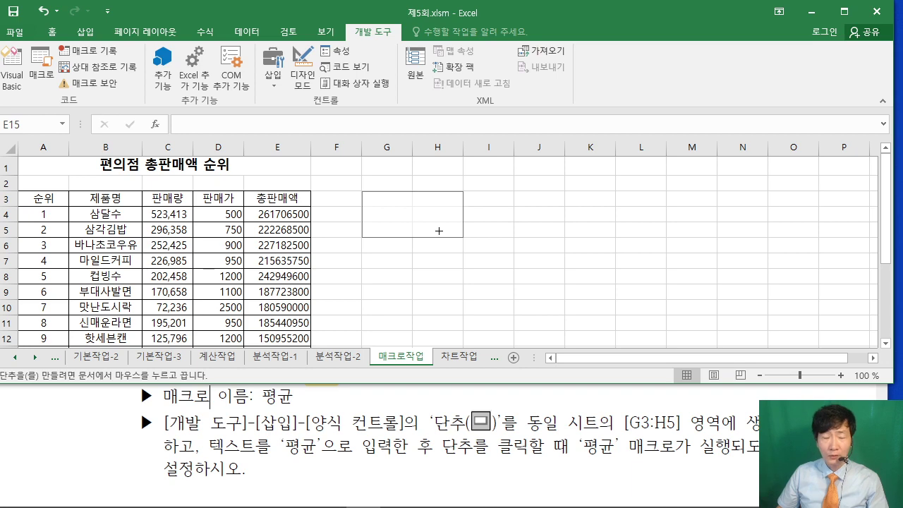
left_click_drag(439, 231, 439, 231)
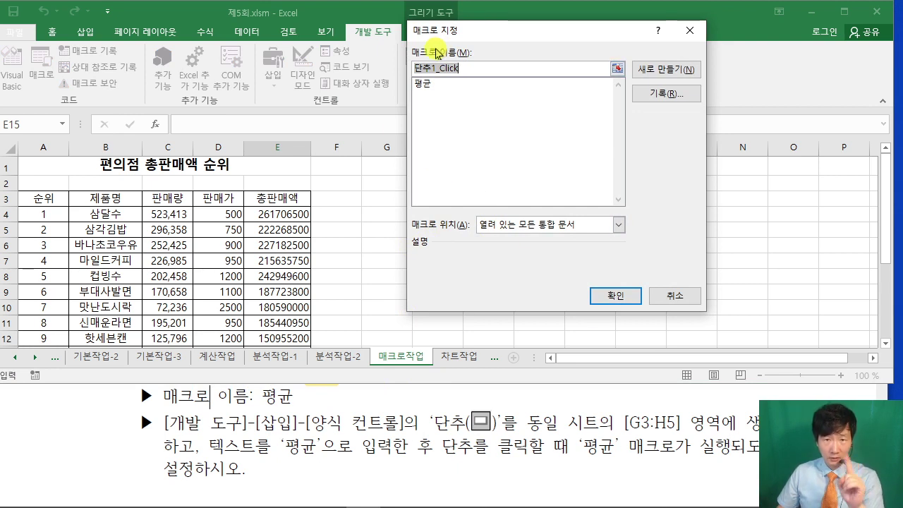
left_click(423, 84)
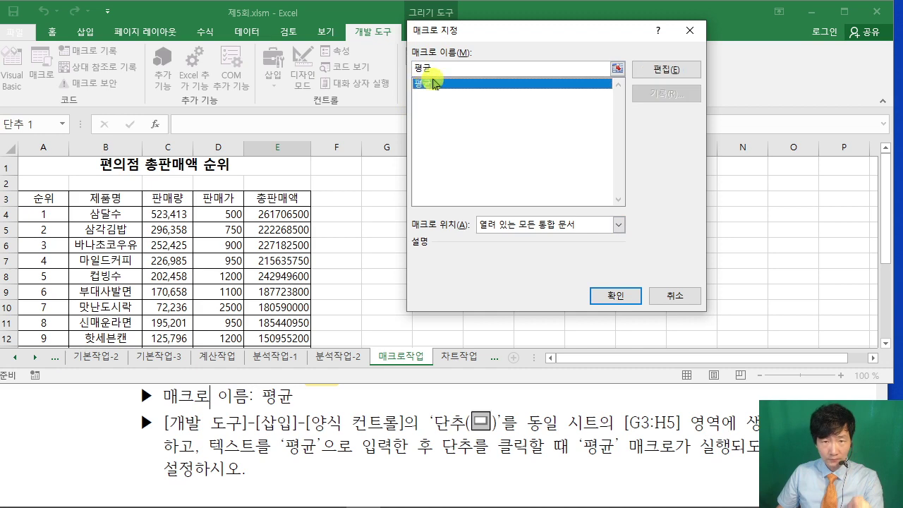
left_click(613, 296)
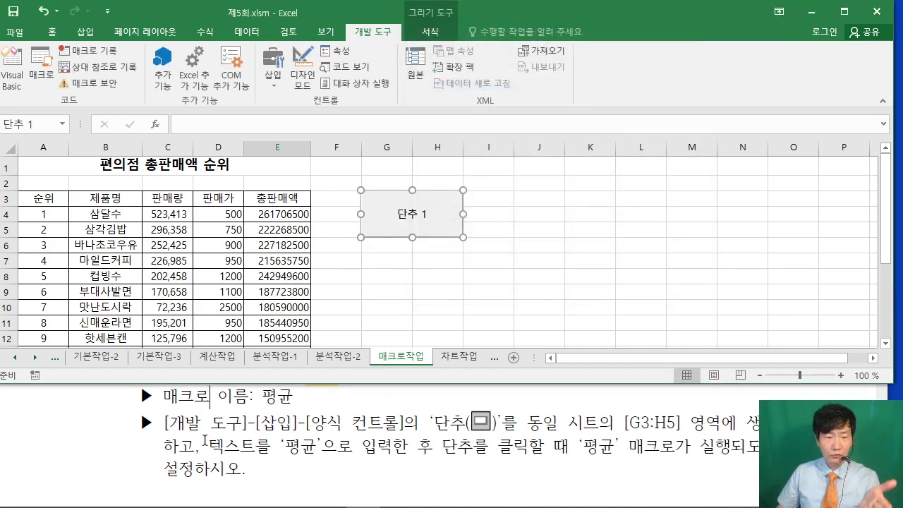
Step: Look up the required button text in the exam PDF and replace the button's label with 평균
left_click_drag(207, 443, 408, 446)
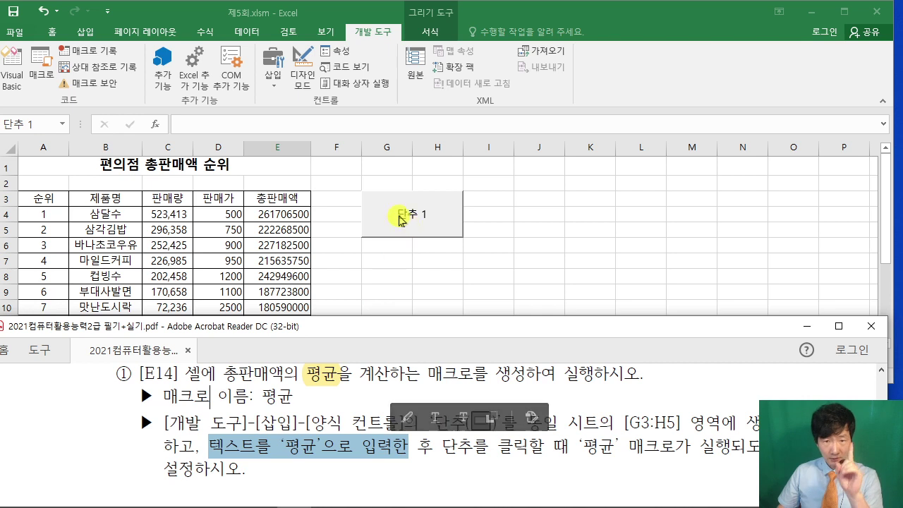
left_click(400, 217)
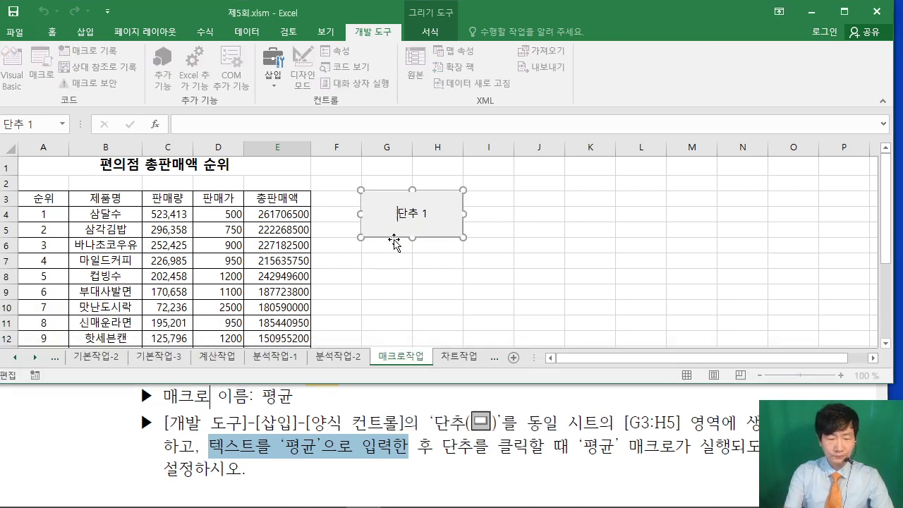
type("평균")
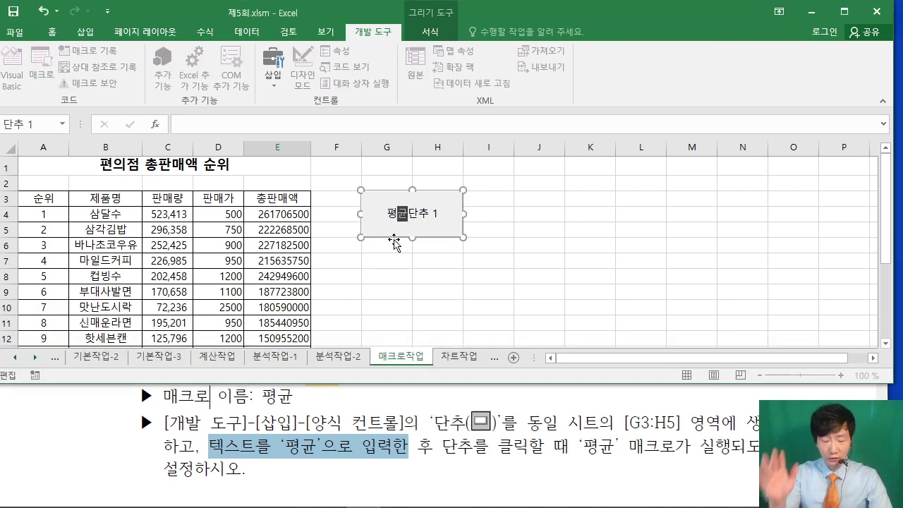
key("Delete")
key("Delete")
key("Delete")
key("Delete")
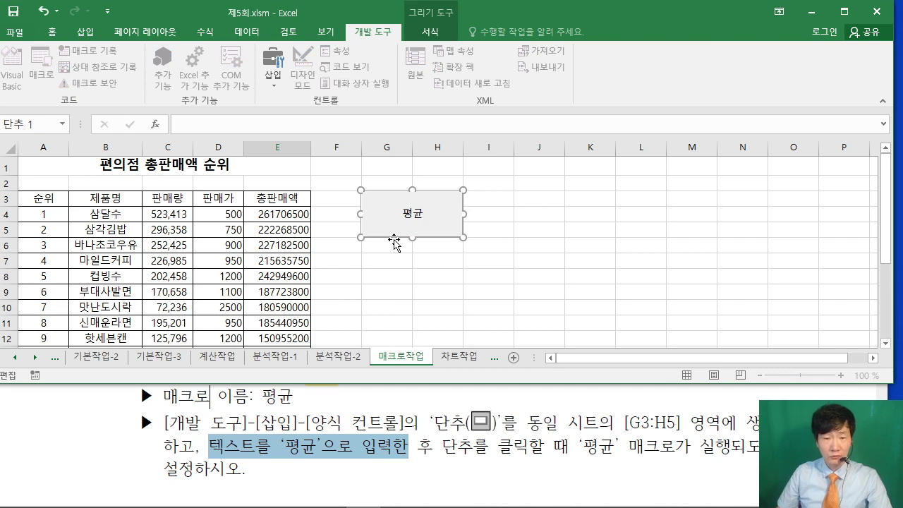
left_click(557, 257)
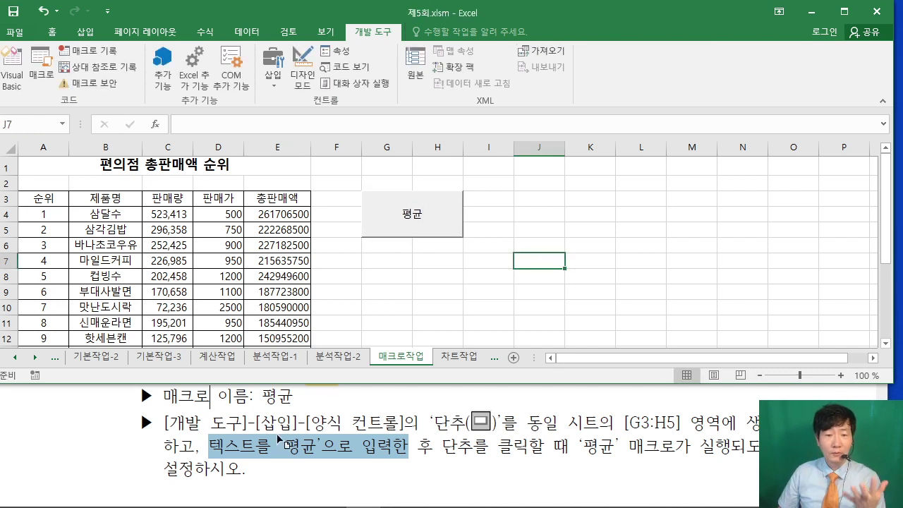
Step: Clear the average in cell E14 and run the 평균 macro with its button to test it
scroll(349, 280, "down", 2)
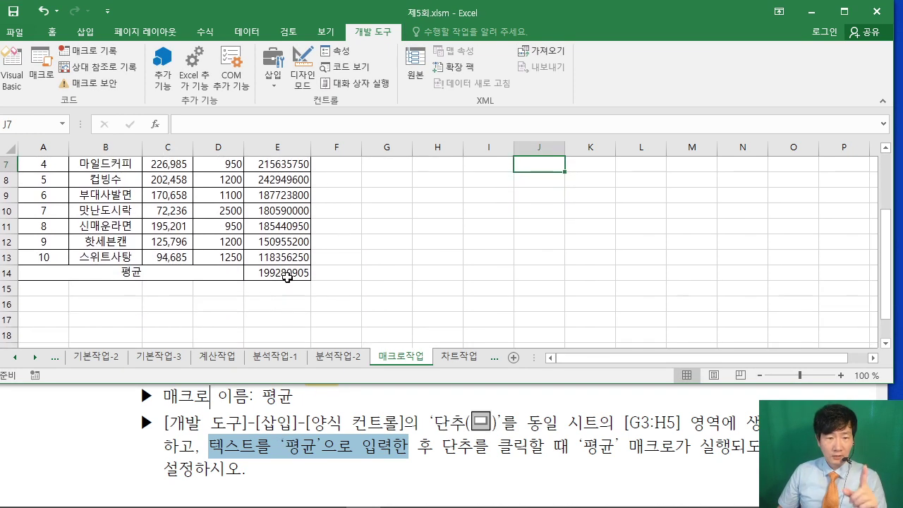
left_click(282, 272)
key("Delete")
scroll(465, 289, "up", 2)
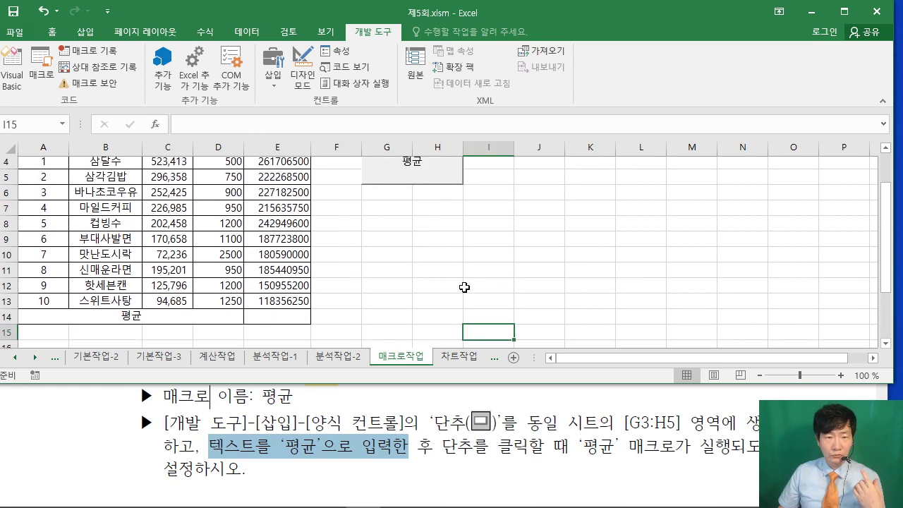
left_click(422, 173)
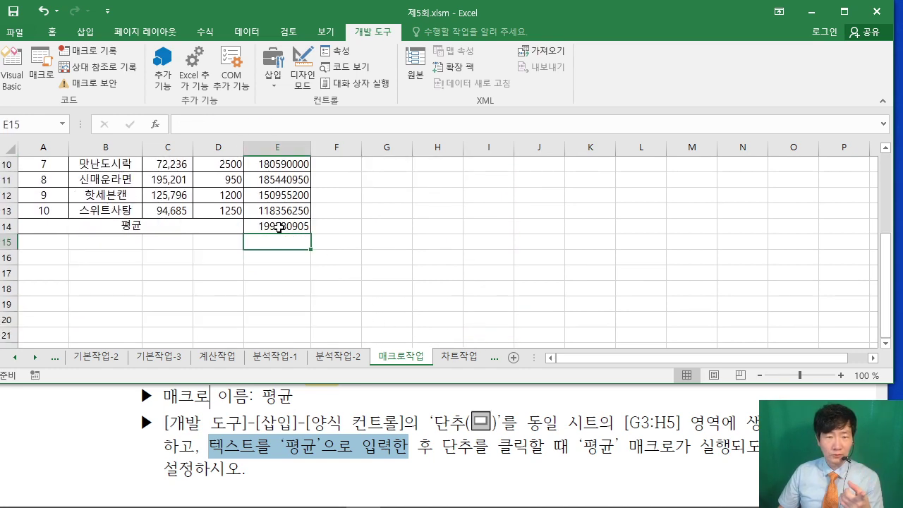
left_click(418, 242)
Step: Select title cell A1 and open the settings for recording a second macro
scroll(449, 242, "up", 3)
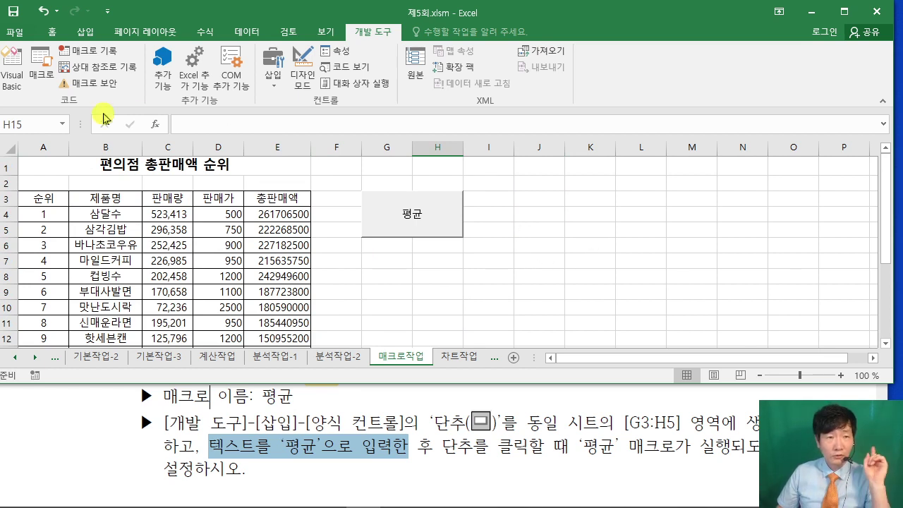
left_click(34, 165)
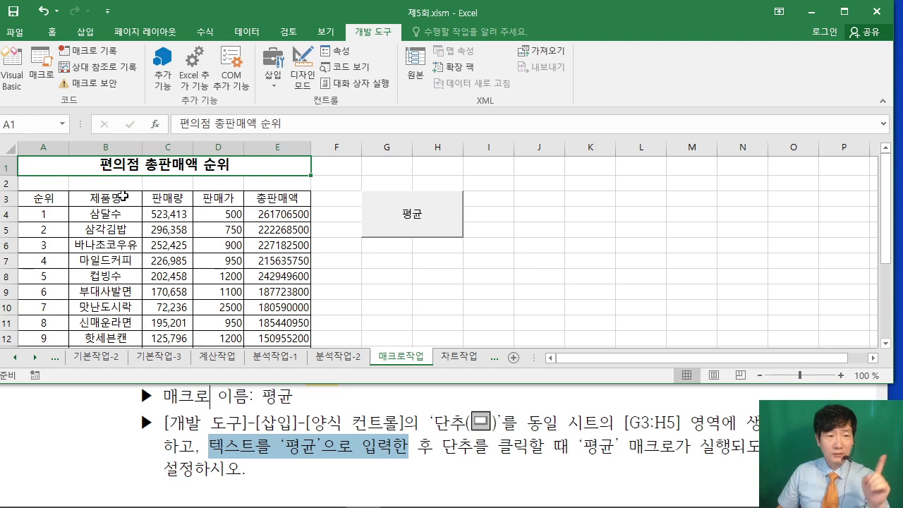
left_click(325, 32)
left_click(718, 88)
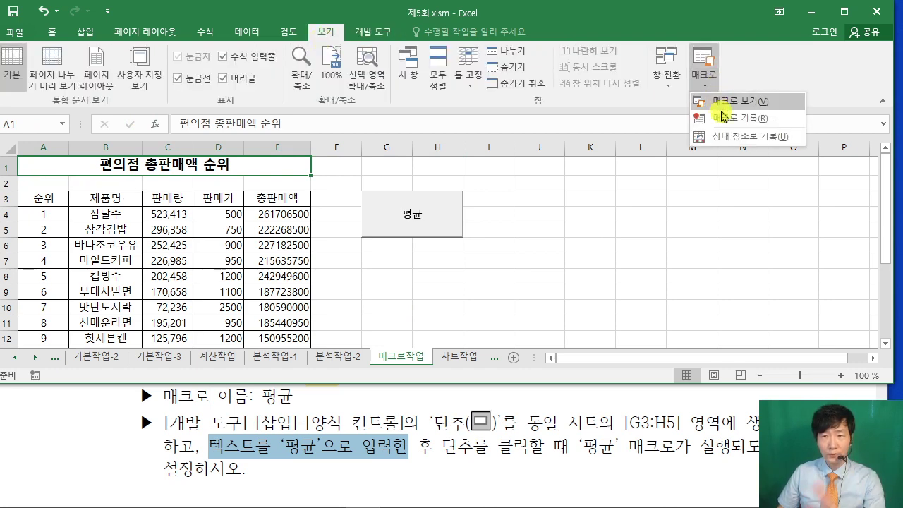
left_click(727, 120)
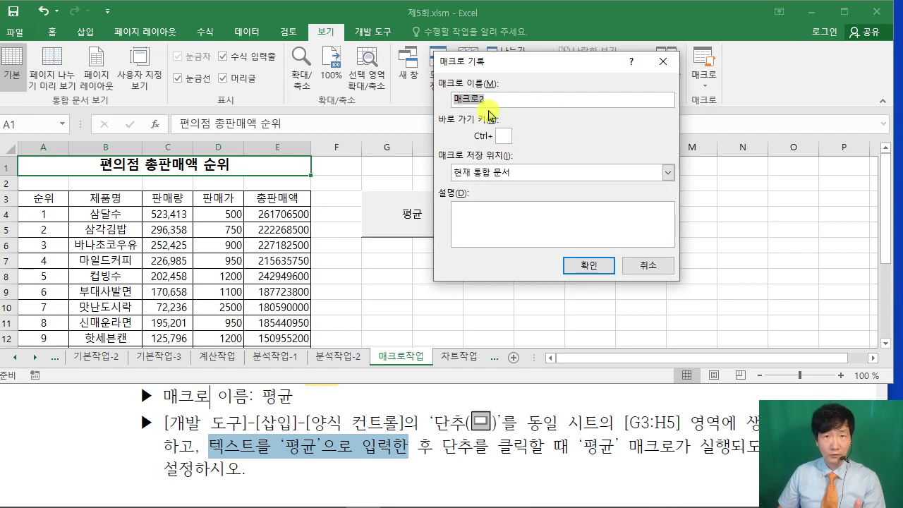
Step: Look up task ② in the exam PDF, name the new macro 회계 and start recording
left_click(288, 423)
scroll(289, 423, "down", 3)
scroll(289, 423, "down", 2)
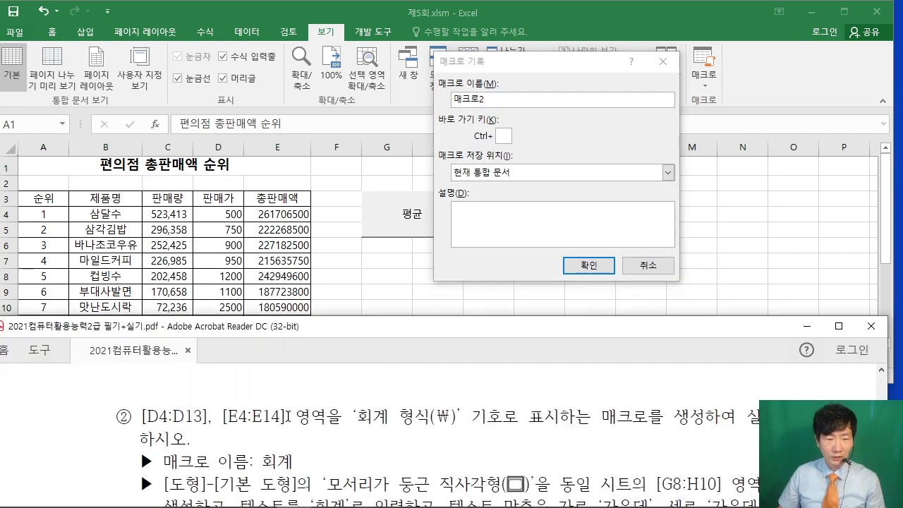
left_click_drag(488, 100, 377, 107)
type("획계")
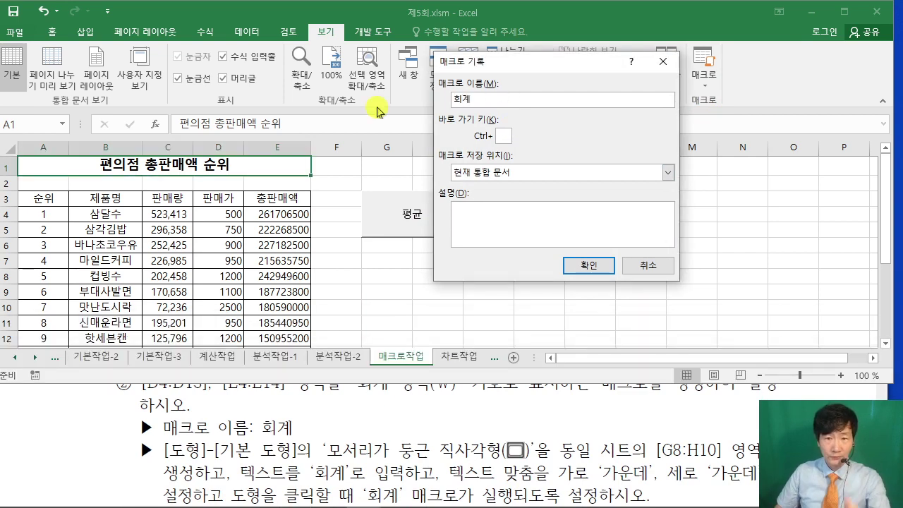
left_click(585, 264)
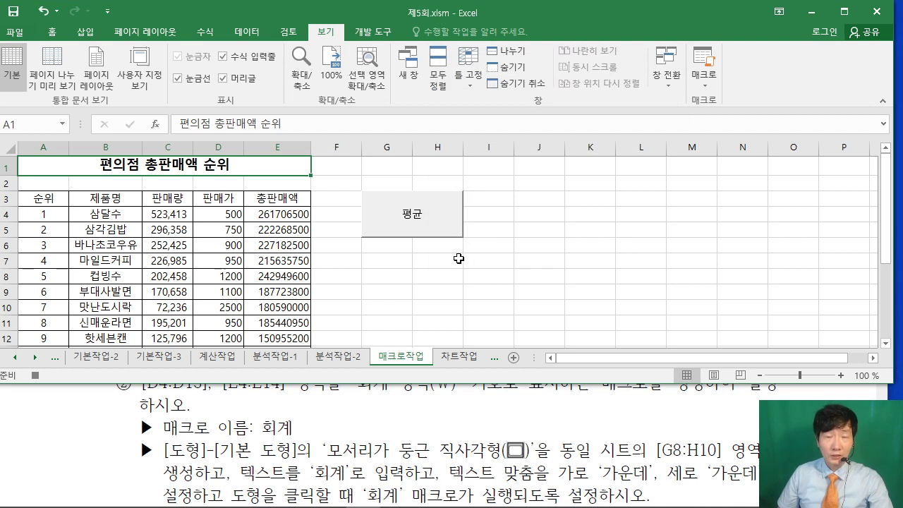
Step: Apply the 회계 (accounting) number format to D4:D13 and E4:E14 as the PDF requires, and autofit column E
left_click(231, 417)
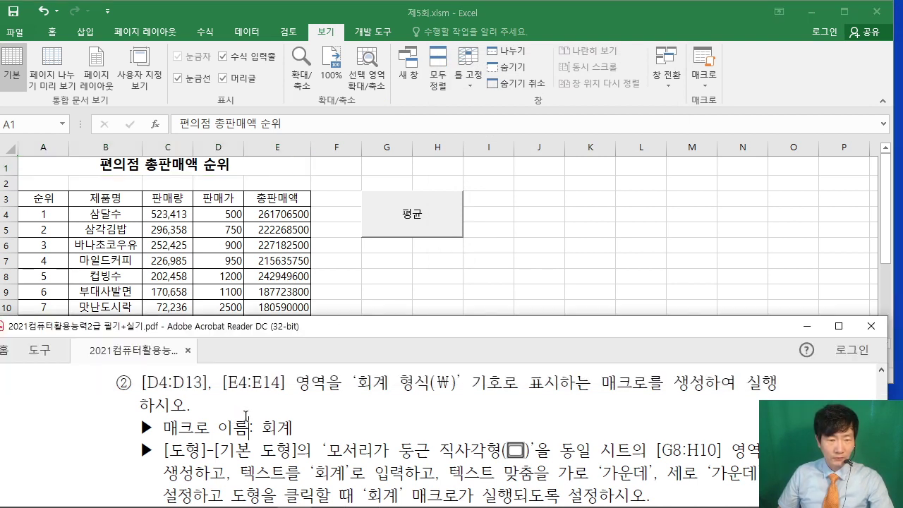
scroll(215, 421, "up", 1)
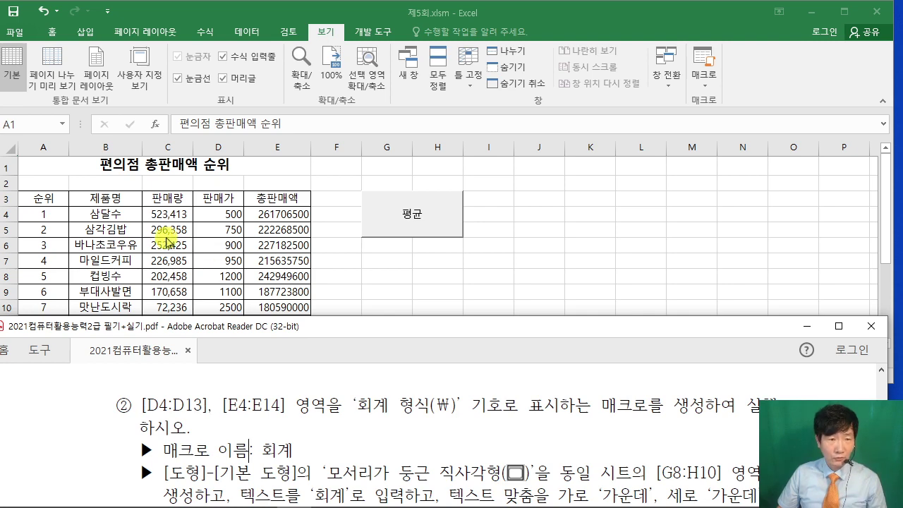
left_click(222, 231)
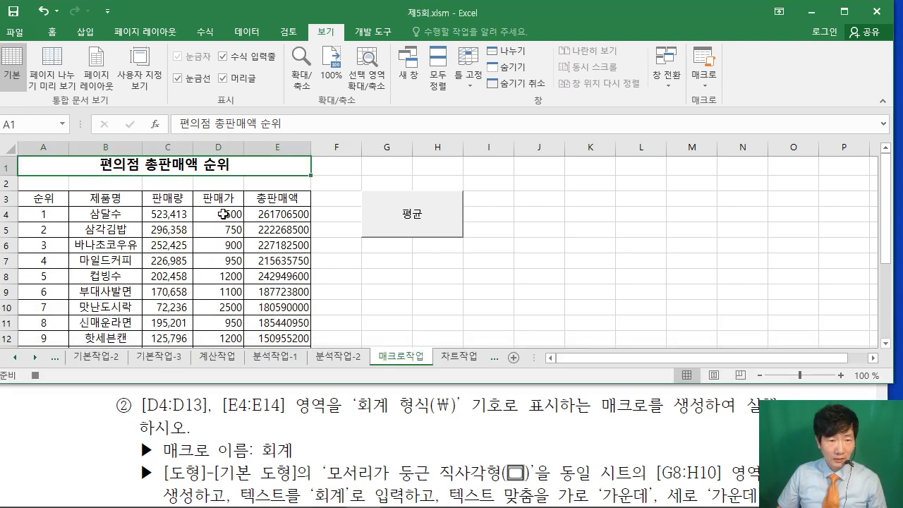
left_click_drag(219, 211, 215, 299)
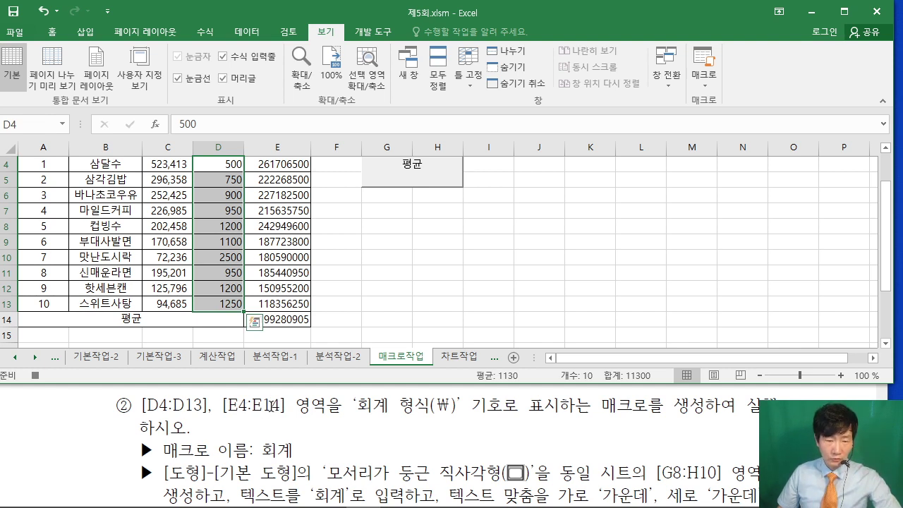
scroll(353, 251, "up", 1)
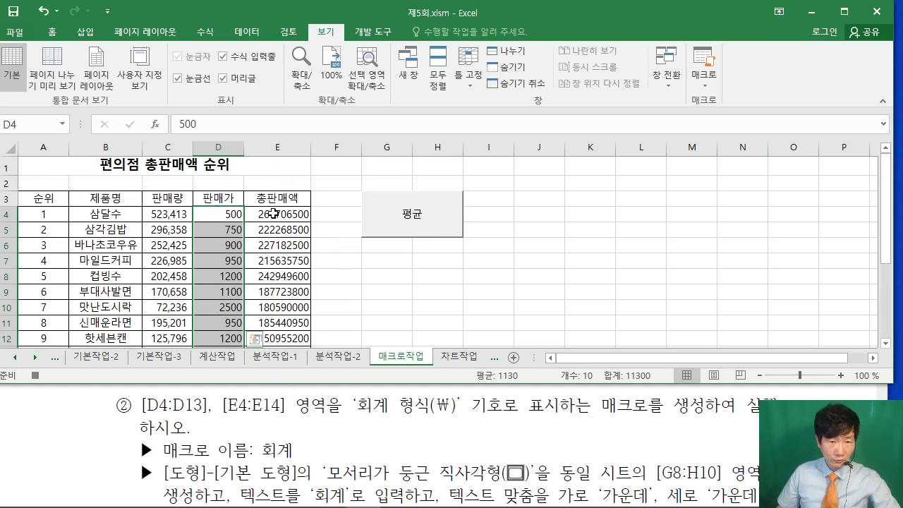
left_click_drag(274, 213, 283, 302)
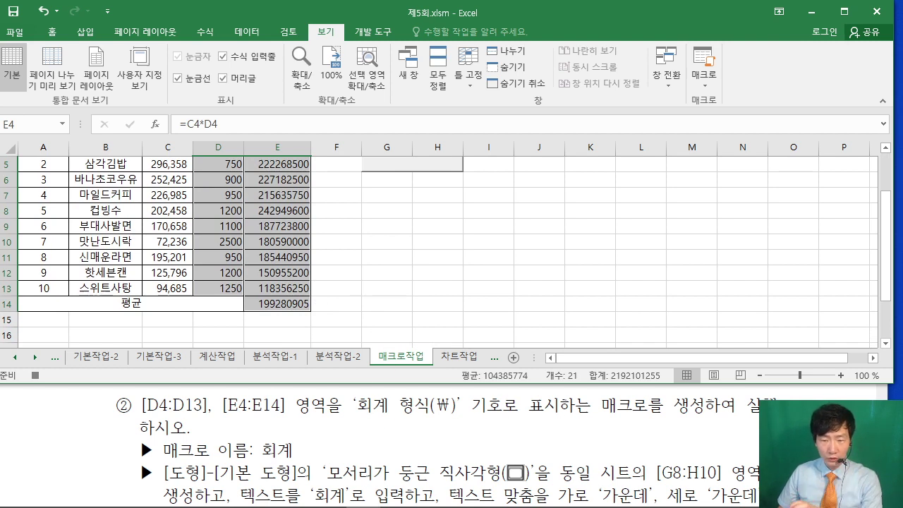
left_click(53, 33)
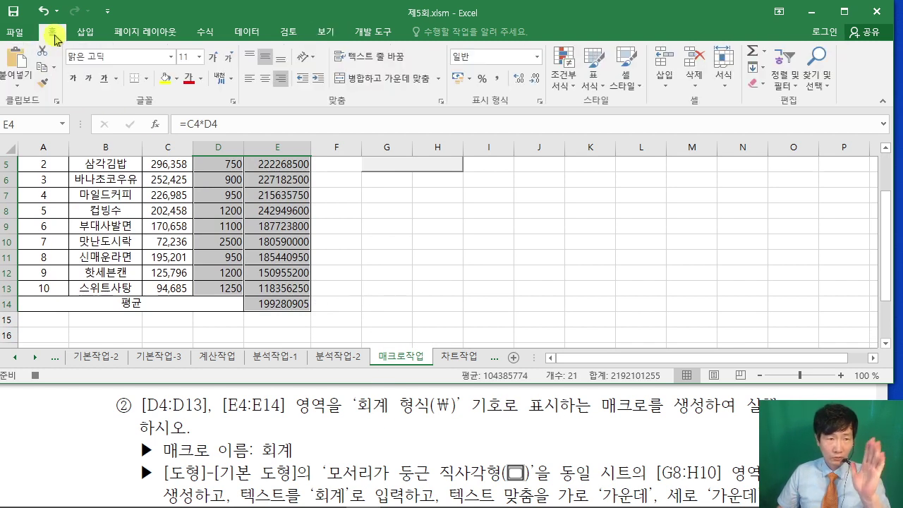
left_click(537, 60)
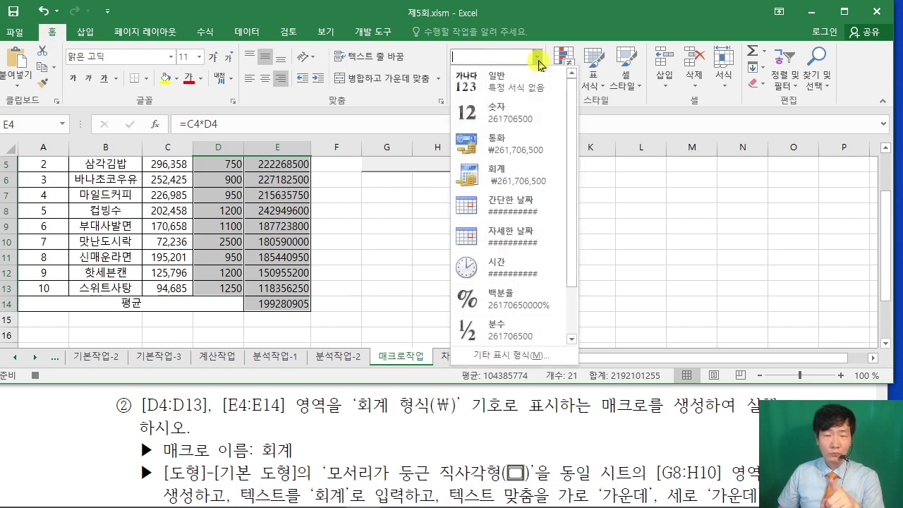
left_click(541, 182)
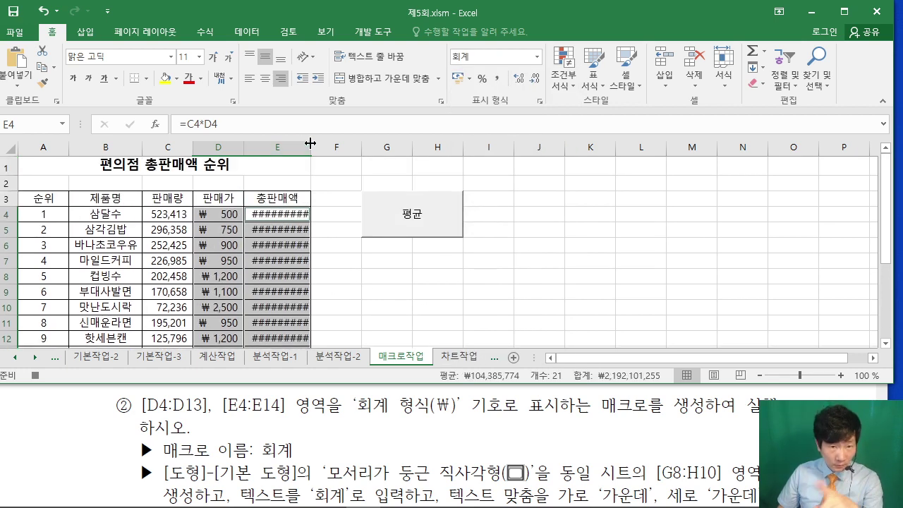
double_click(309, 150)
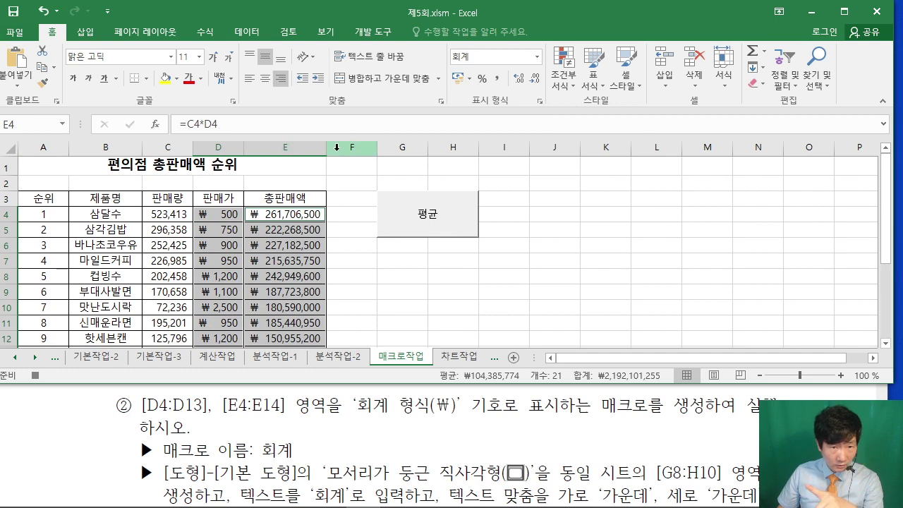
Step: Stop recording the 회계 macro and deselect the formatted ranges by selecting cell I10
scroll(337, 252, "down", 1)
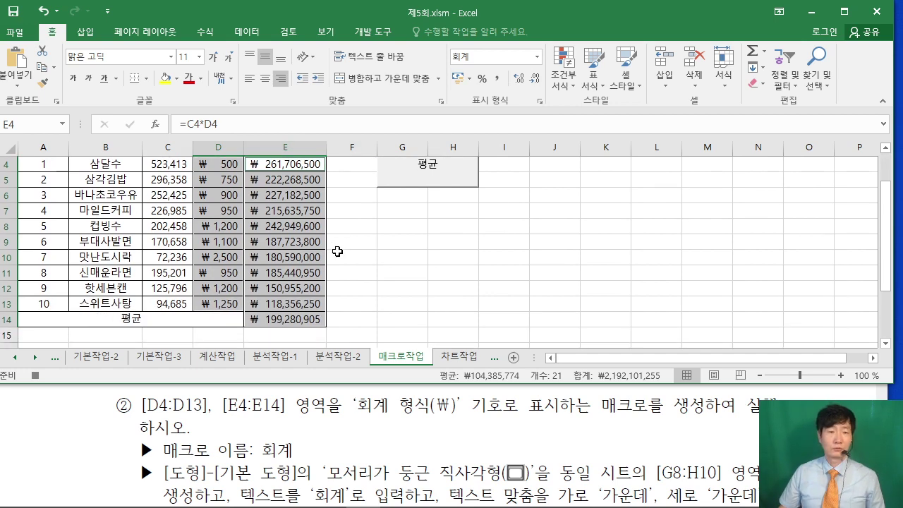
scroll(337, 251, "up", 1)
scroll(337, 251, "down", 1)
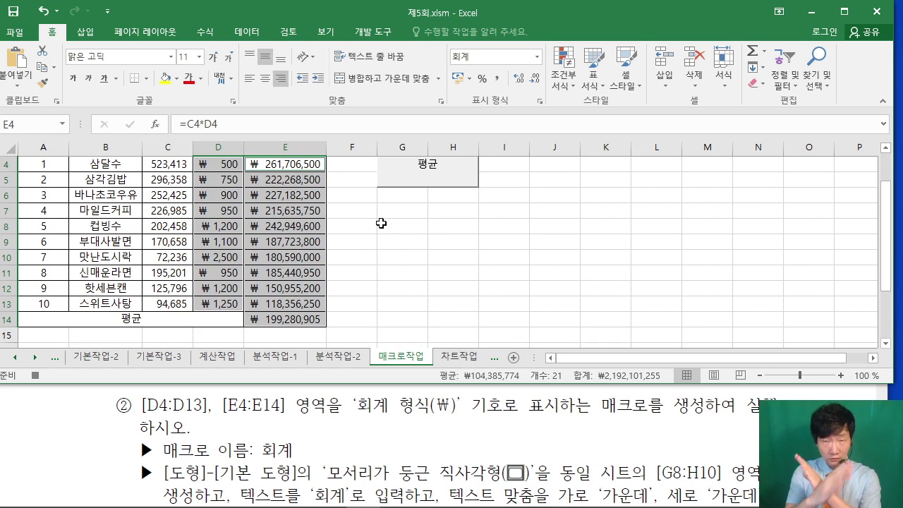
left_click(326, 32)
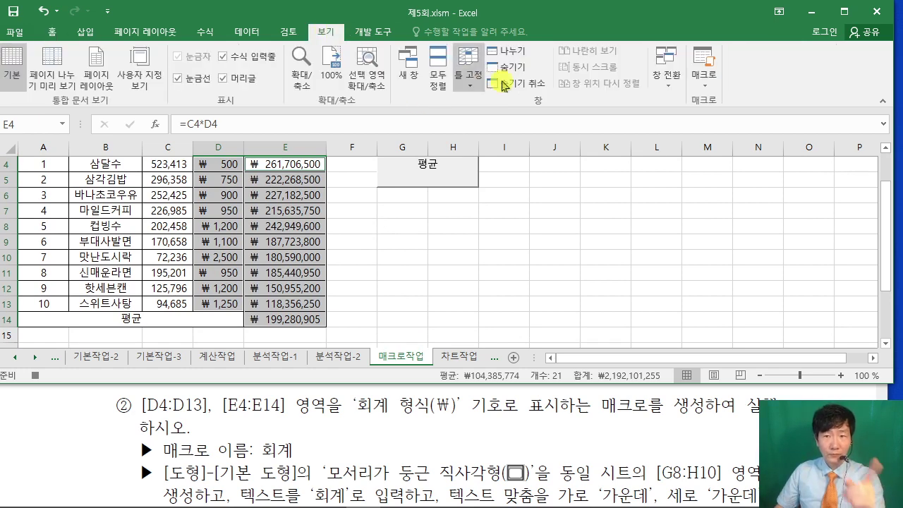
left_click(714, 90)
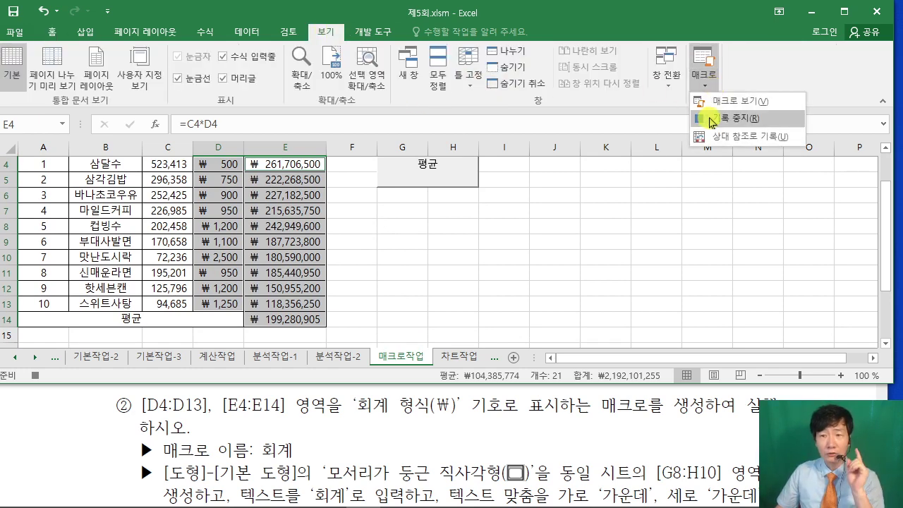
left_click(715, 119)
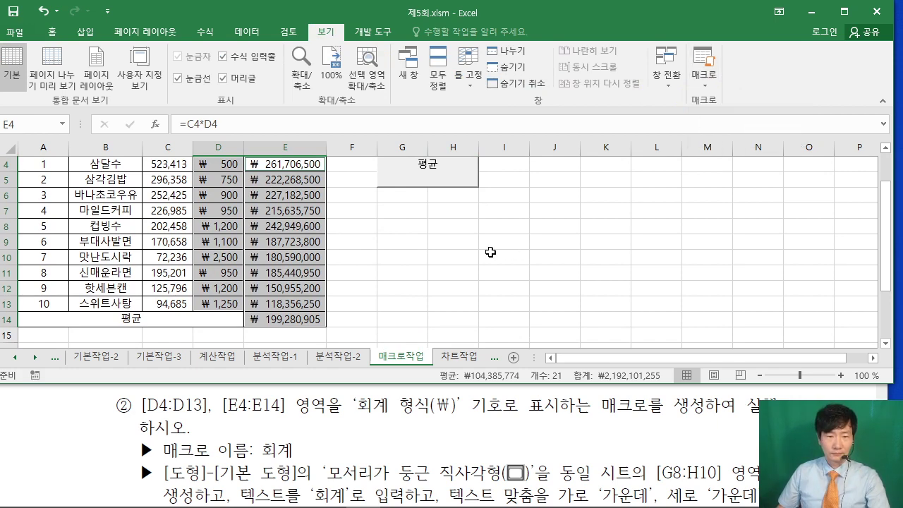
left_click(490, 252)
Step: Check the shape requirement in the exam PDF and insert a rounded rectangle exactly covering G8:H10 on the 매크로작업 sheet
left_click(199, 445)
scroll(199, 443, "down", 1)
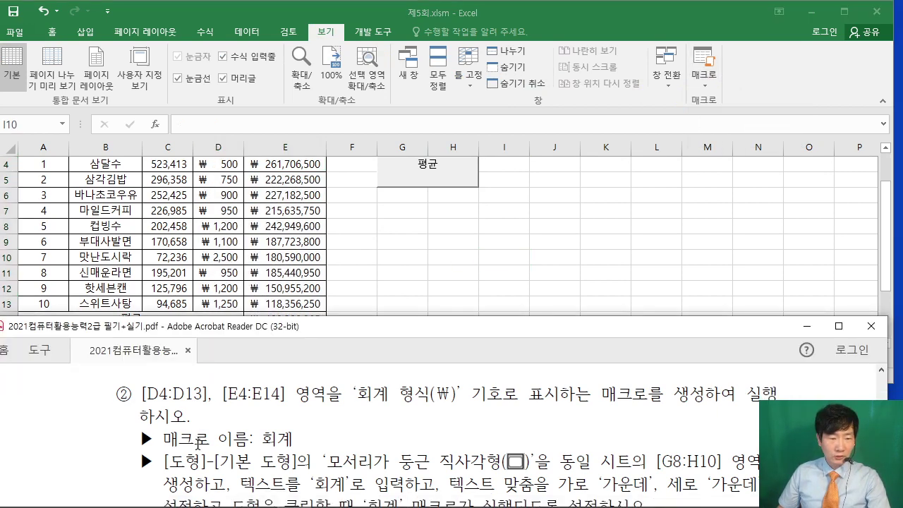
scroll(199, 443, "down", 2)
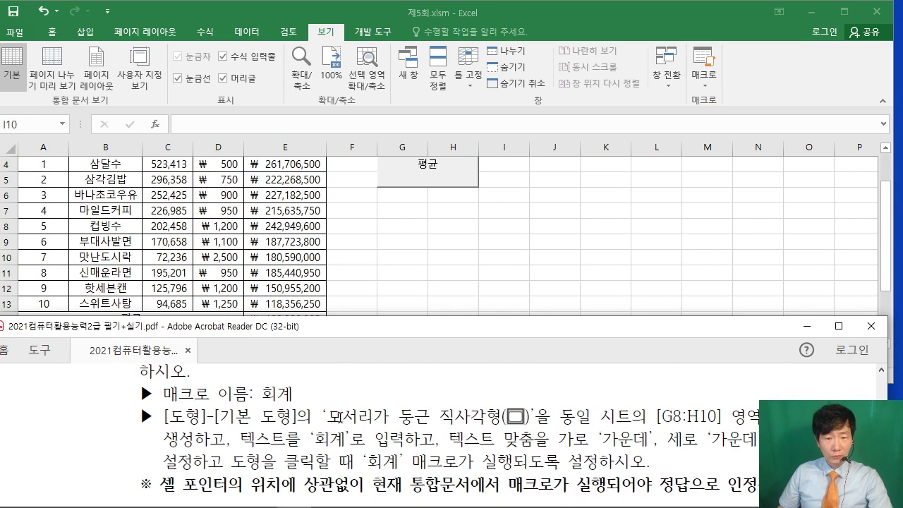
left_click(85, 32)
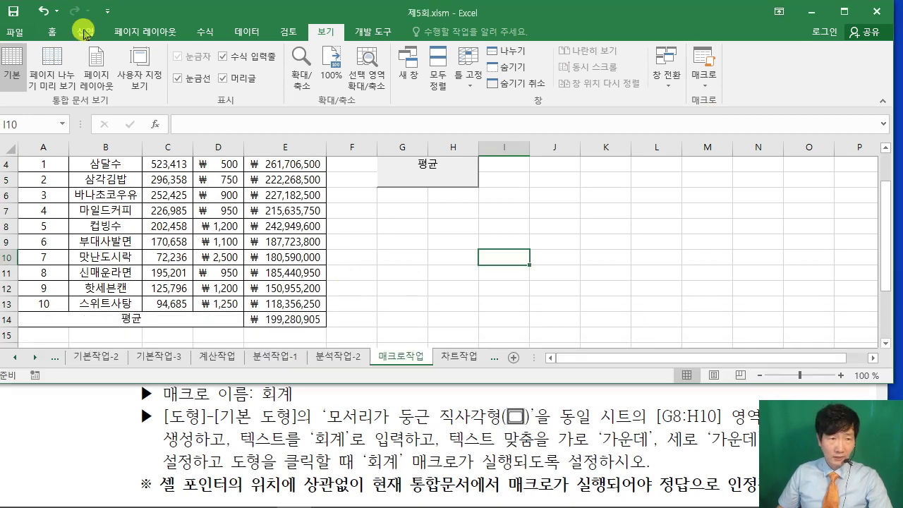
left_click(85, 33)
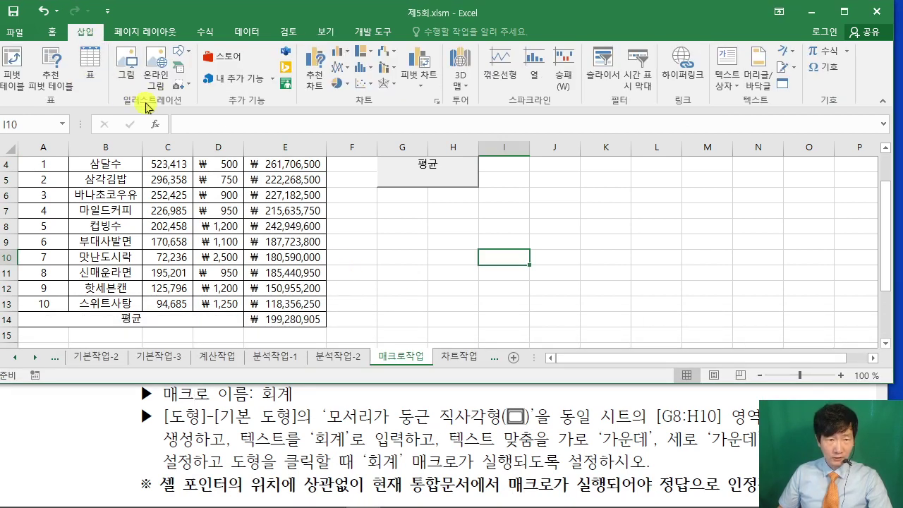
left_click(178, 54)
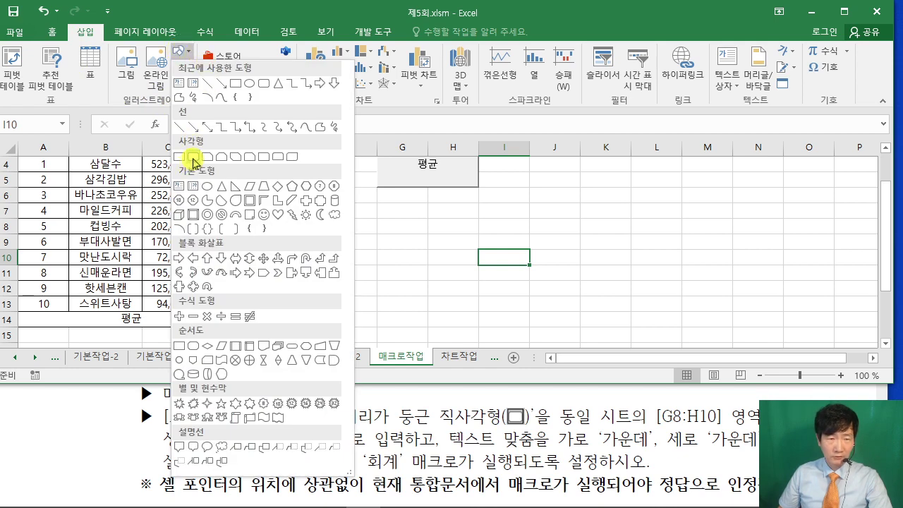
left_click(193, 156)
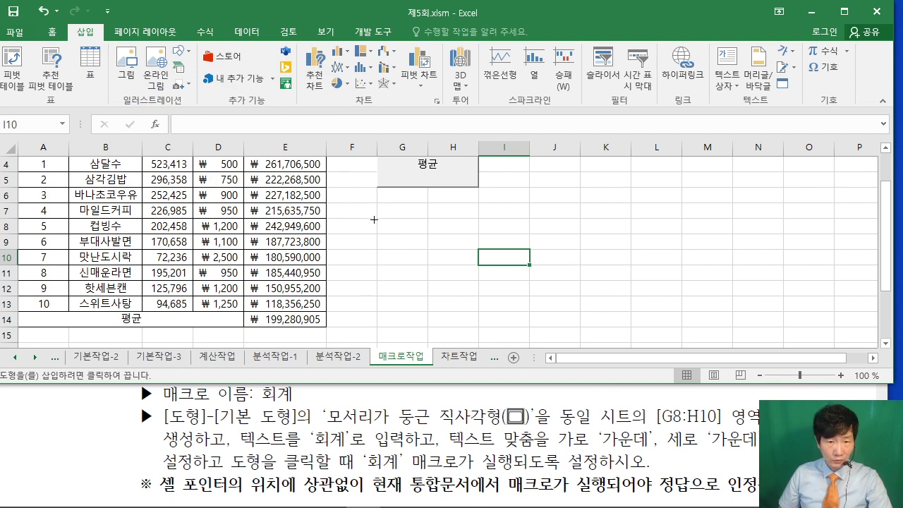
left_click_drag(377, 218, 453, 259)
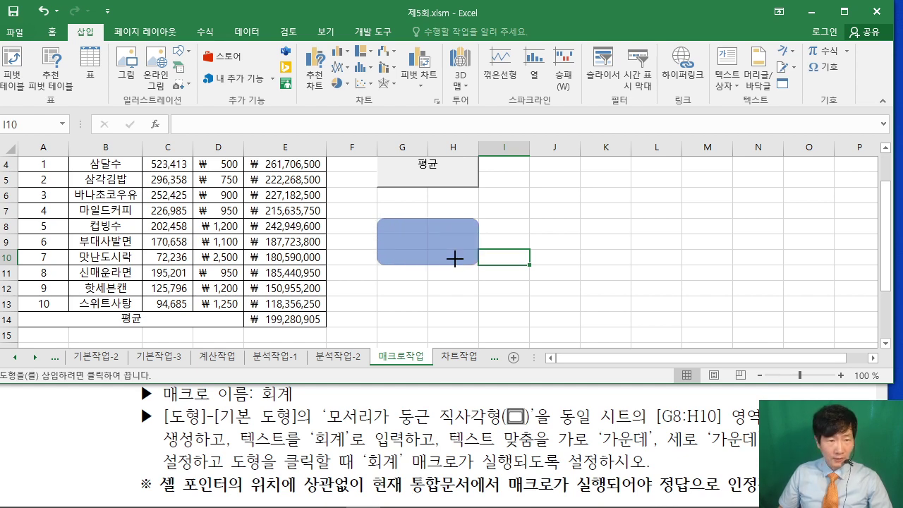
left_click_drag(455, 259, 456, 259)
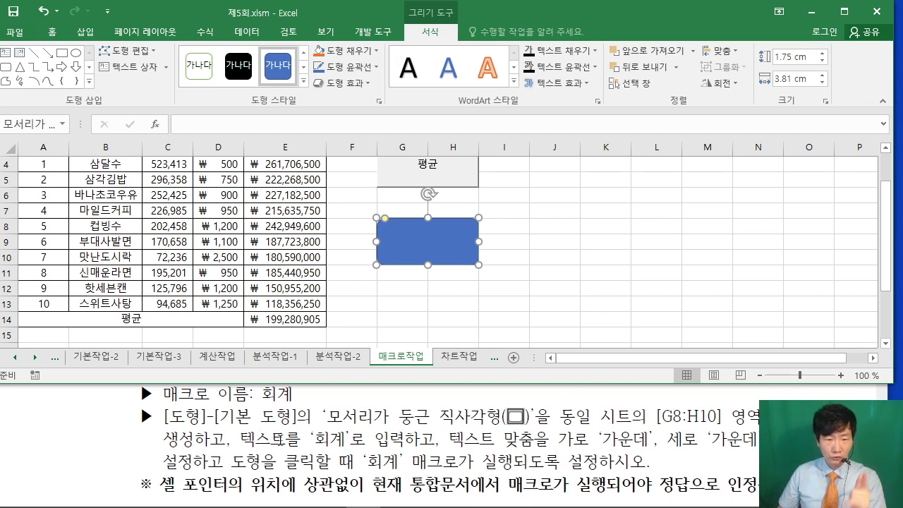
Step: Label the rounded rectangle 회계 and center its text horizontally and vertically as the PDF requires
type("회계")
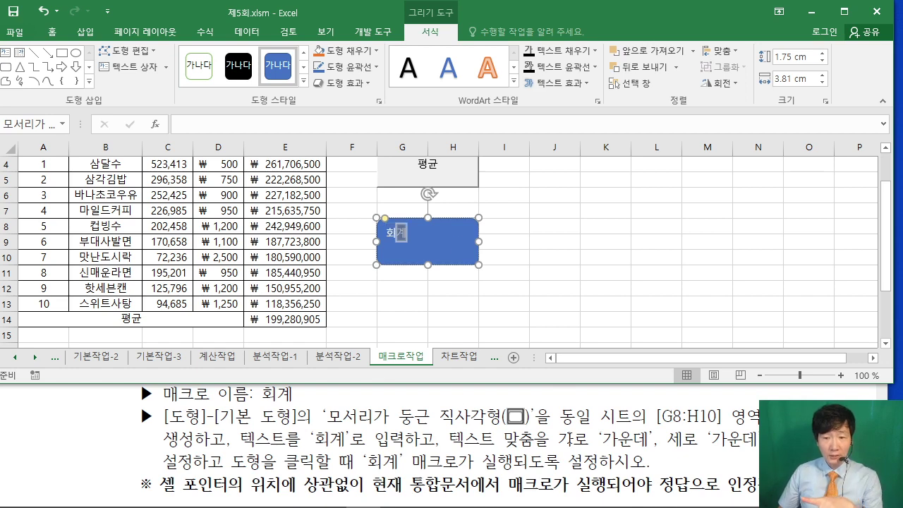
left_click(659, 423)
left_click_drag(646, 326, 596, 324)
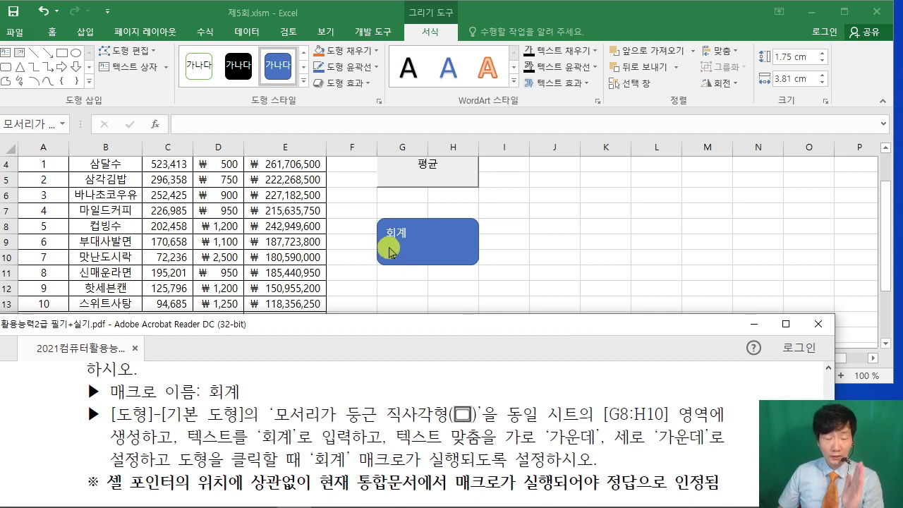
left_click(421, 230)
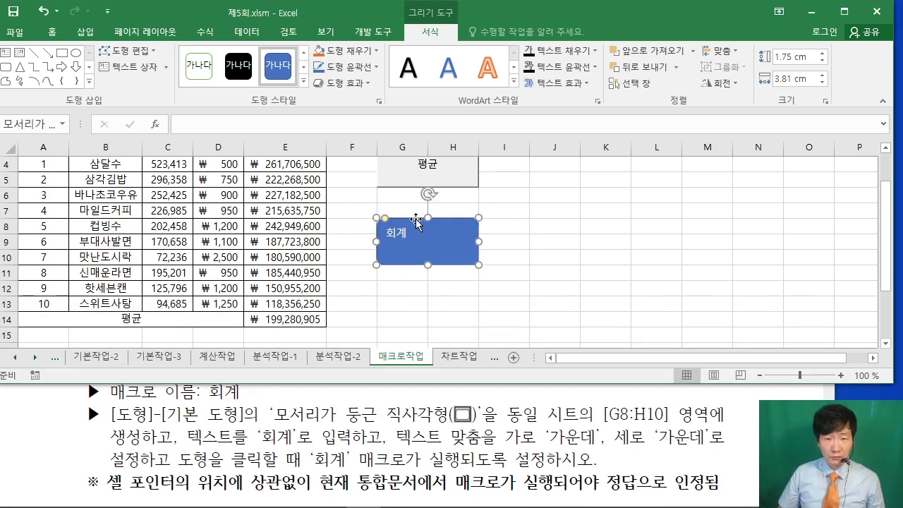
left_click(51, 33)
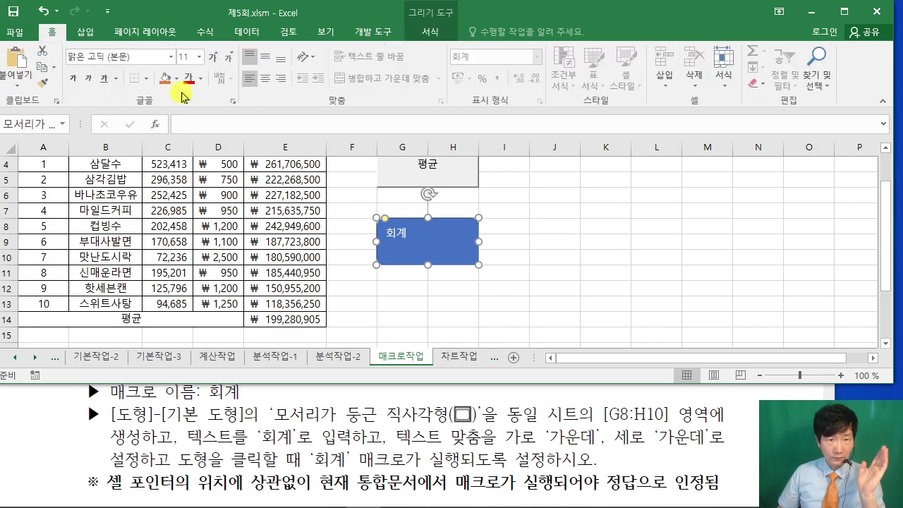
left_click(263, 58)
left_click(266, 78)
key("ctrl+2")
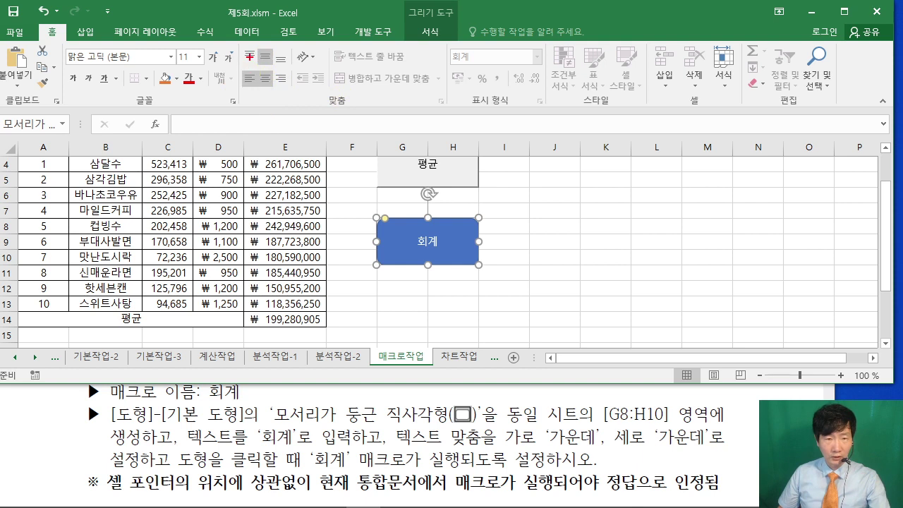
left_click_drag(252, 48, 276, 91)
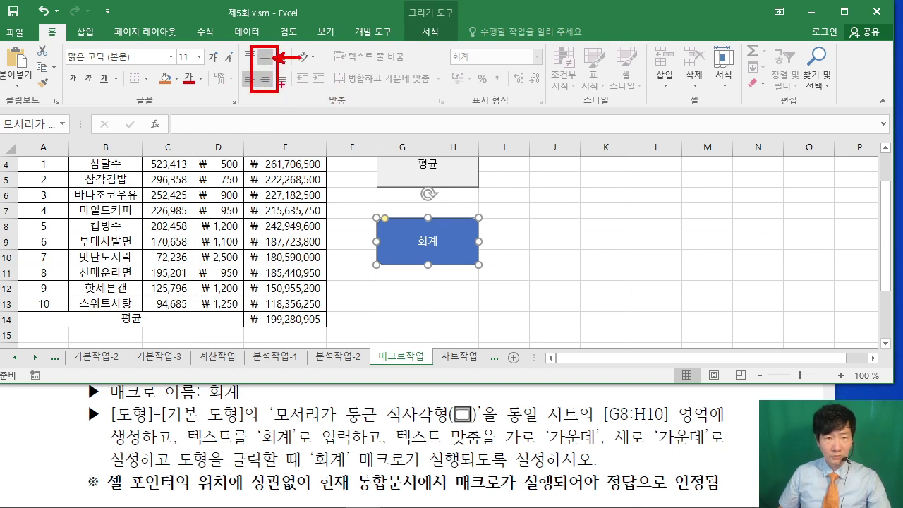
key("Escape")
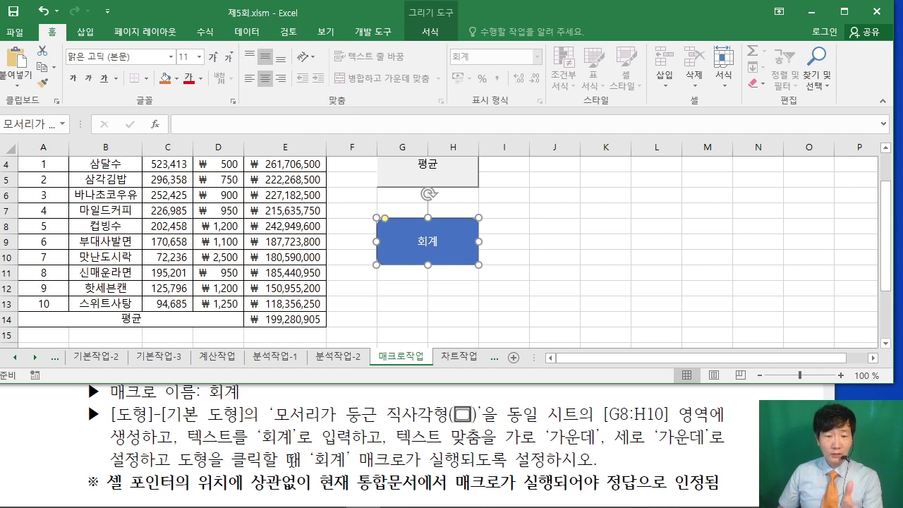
Step: Assign the 회계 macro to the rounded rectangle and deselect the shape
right_click(448, 230)
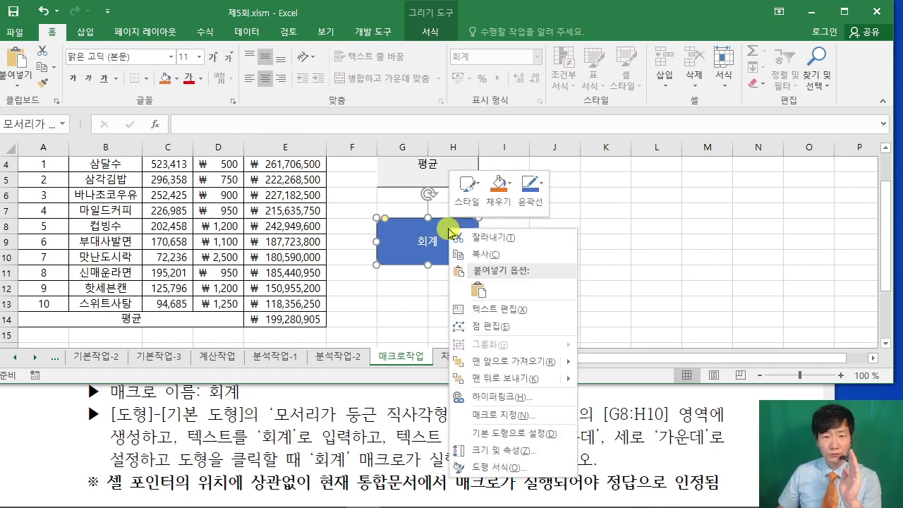
left_click(492, 416)
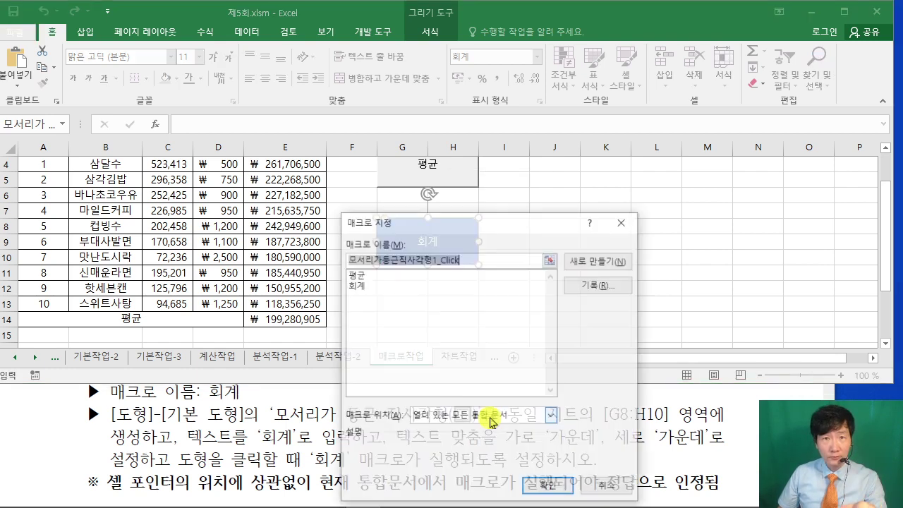
left_click_drag(459, 163, 579, 75)
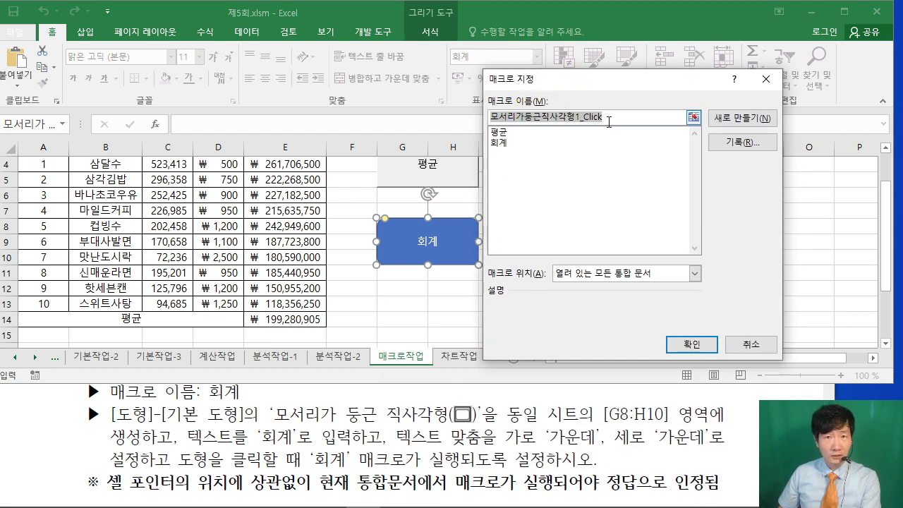
left_click(498, 143)
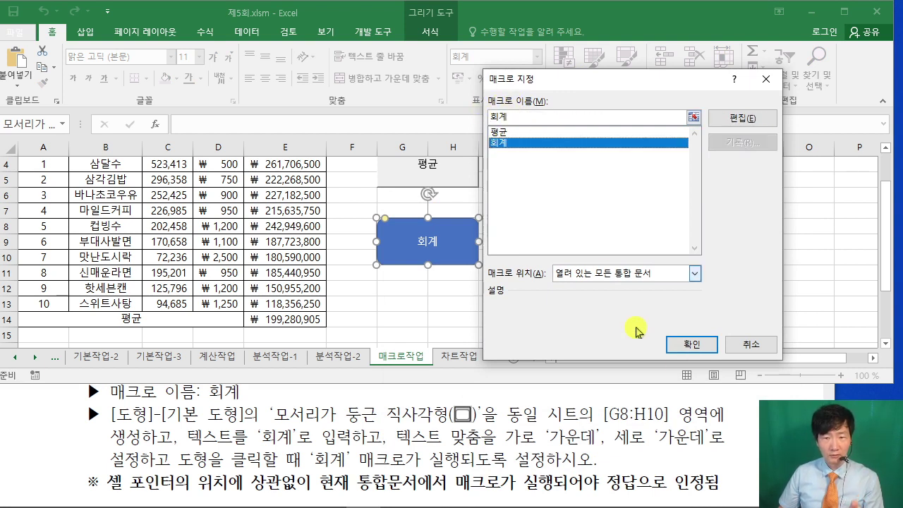
left_click(683, 345)
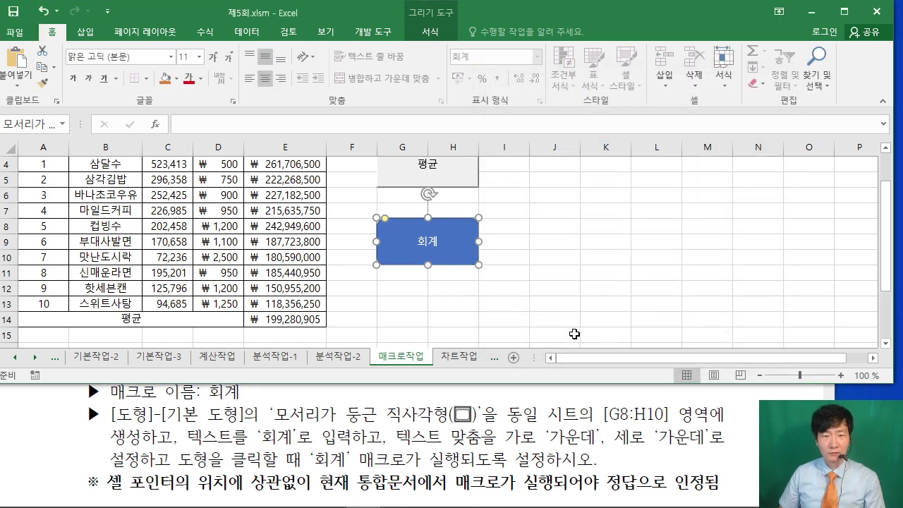
left_click(580, 277)
Step: Review the finished 매크로작업 table, button and shape against task ② in the exam PDF
scroll(586, 294, "up", 1)
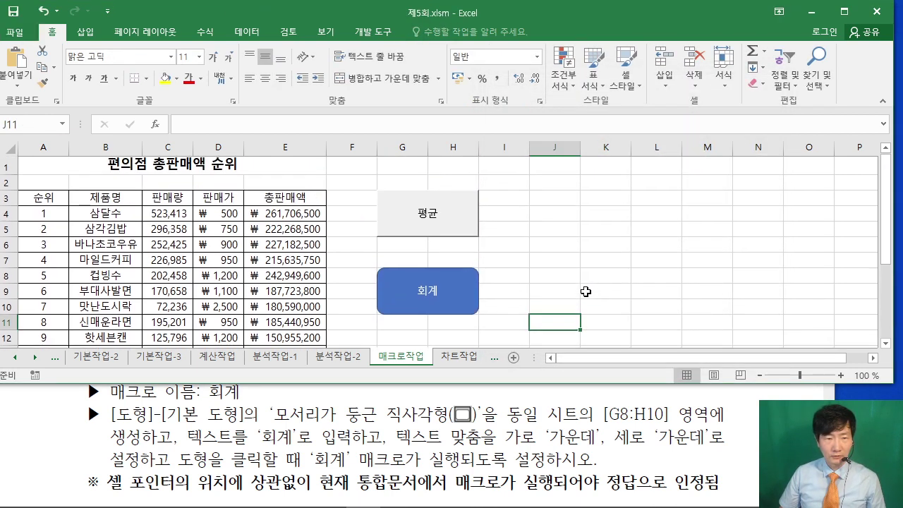
scroll(585, 291, "down", 2)
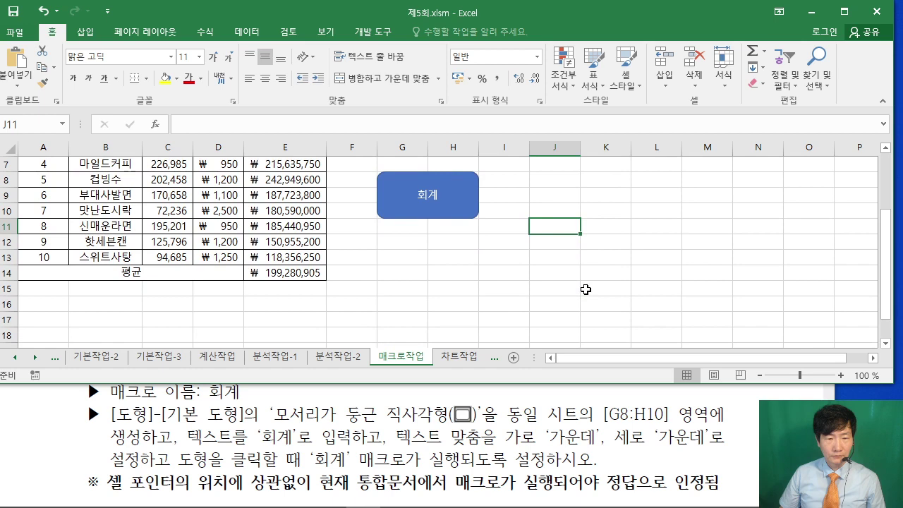
scroll(585, 290, "up", 2)
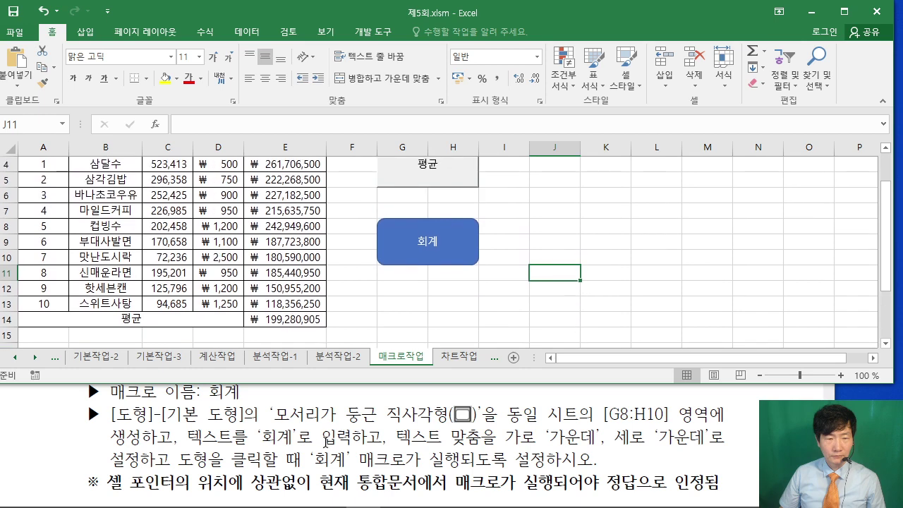
scroll(585, 289, "down", 2)
left_click(323, 438)
scroll(323, 437, "up", 1)
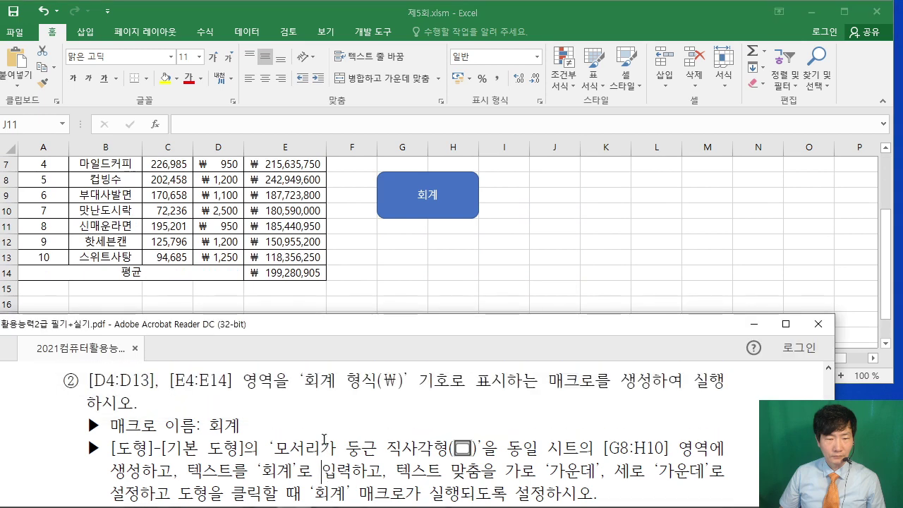
left_click(500, 232)
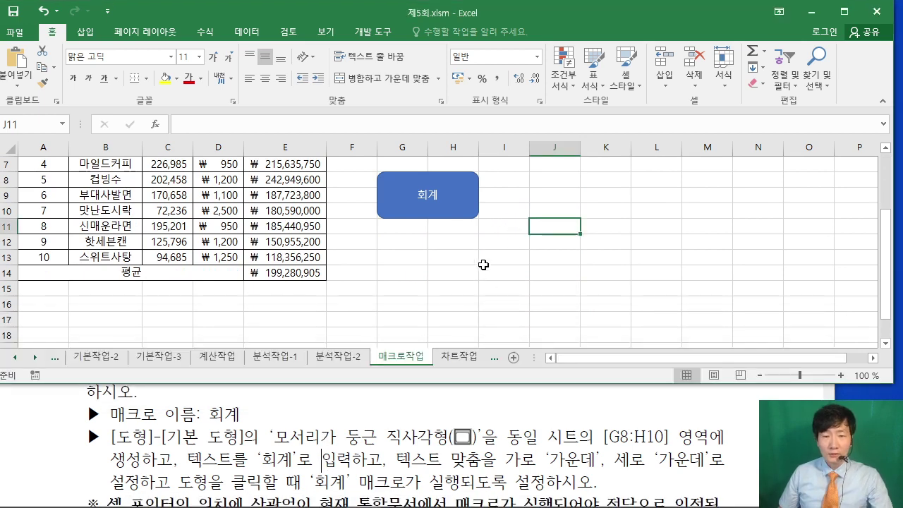
scroll(463, 311, "up", 2)
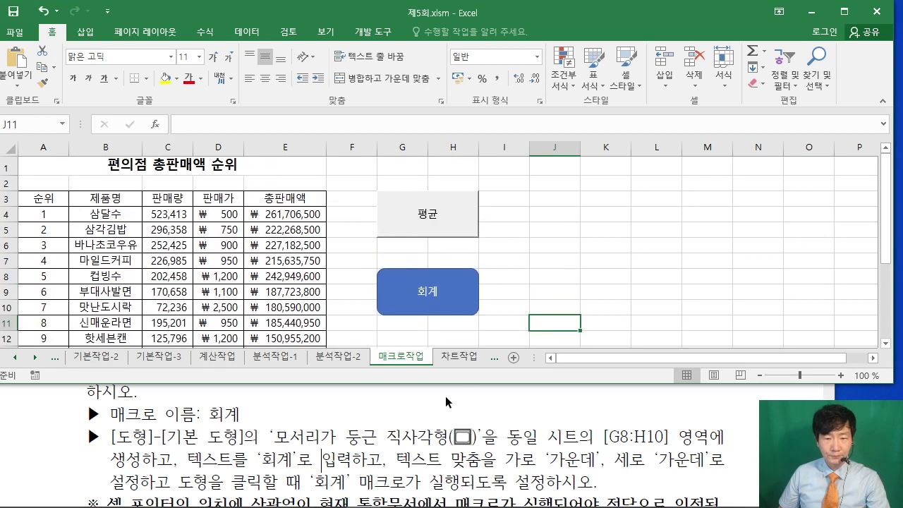
Step: Open the 차트작업 sheet and read chart tasks ① to ⑤ and the sample chart in the maximized exam PDF
left_click(456, 357)
left_click(253, 406)
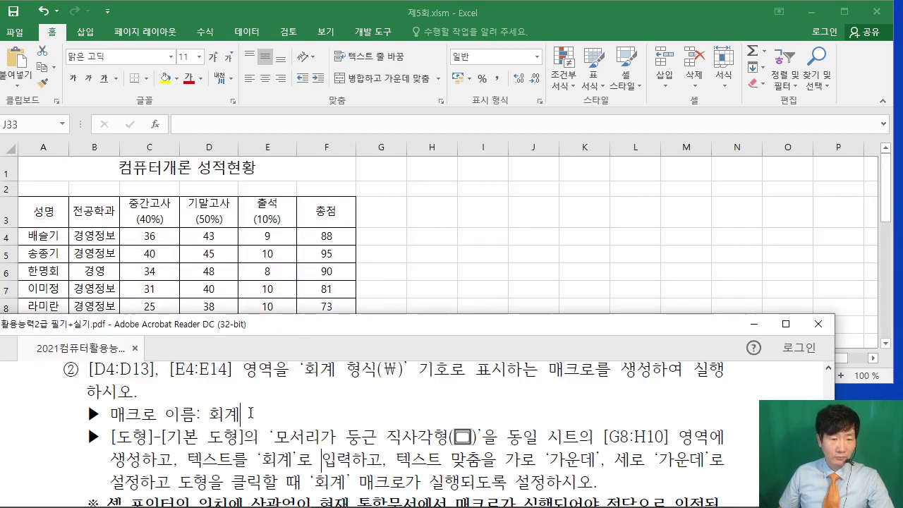
scroll(258, 408, "down", 5)
scroll(240, 408, "down", 1)
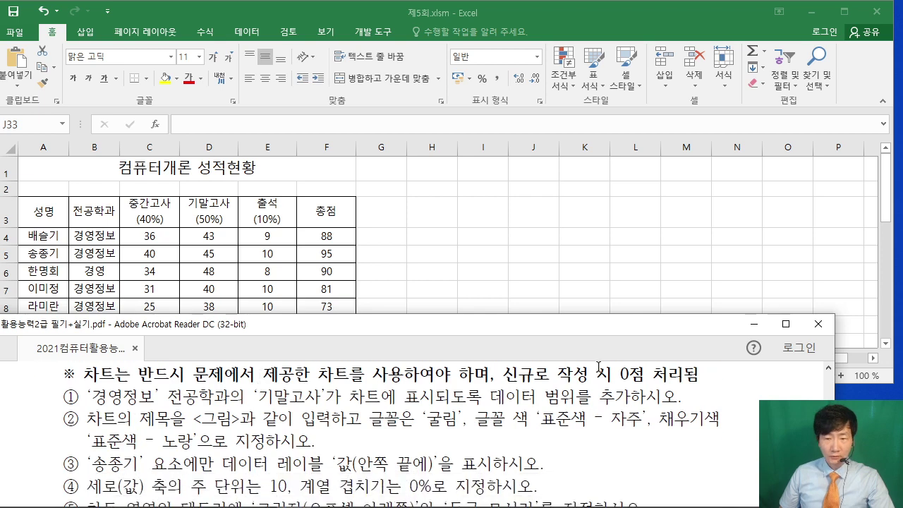
left_click(786, 324)
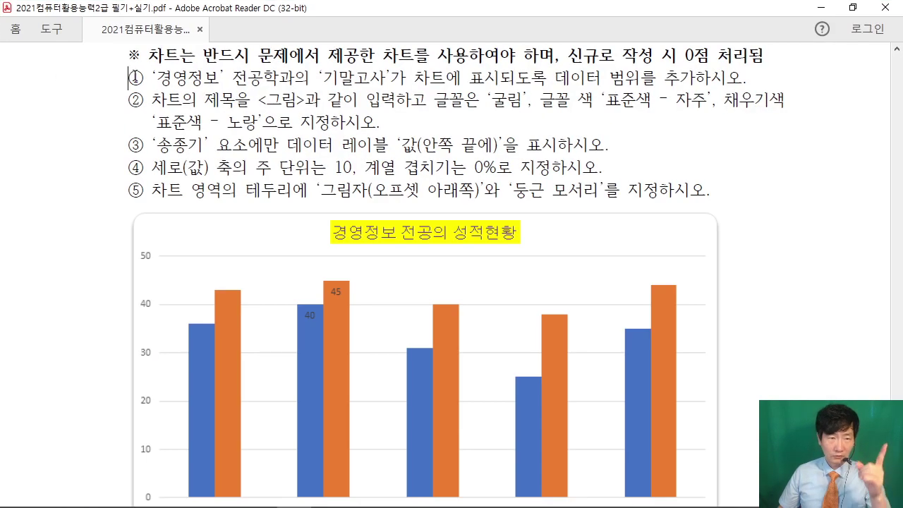
left_click_drag(133, 74, 150, 189)
scroll(381, 332, "down", 3)
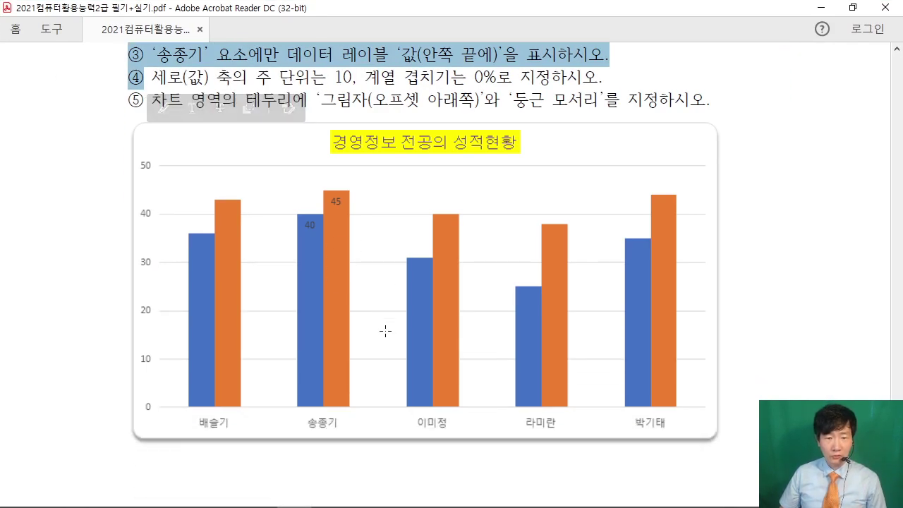
Step: Reread the chart tasks in the exam PDF, restore its window beside the workbook, and mark the task ① text
scroll(374, 319, "up", 3)
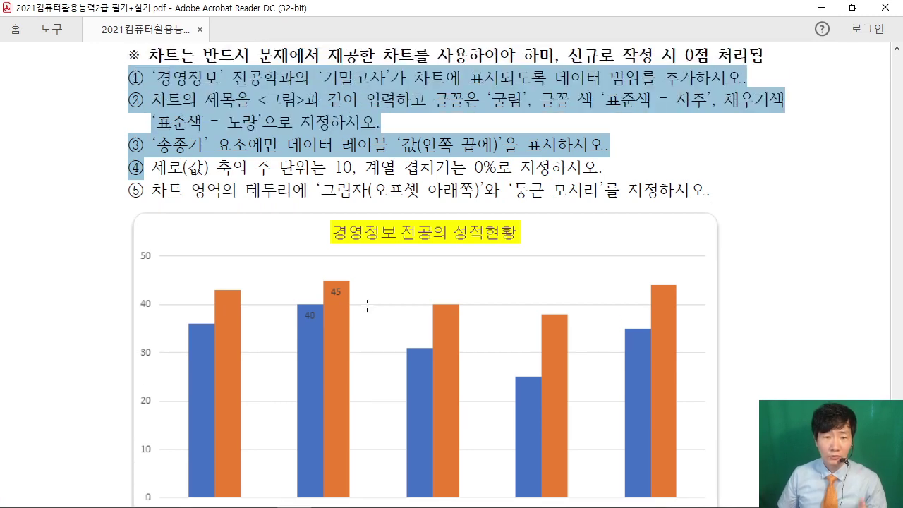
left_click(401, 149)
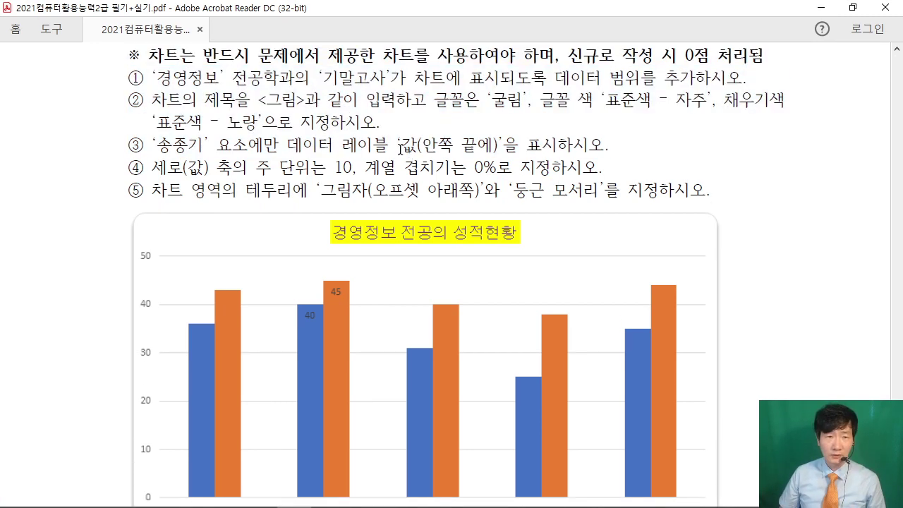
left_click(851, 8)
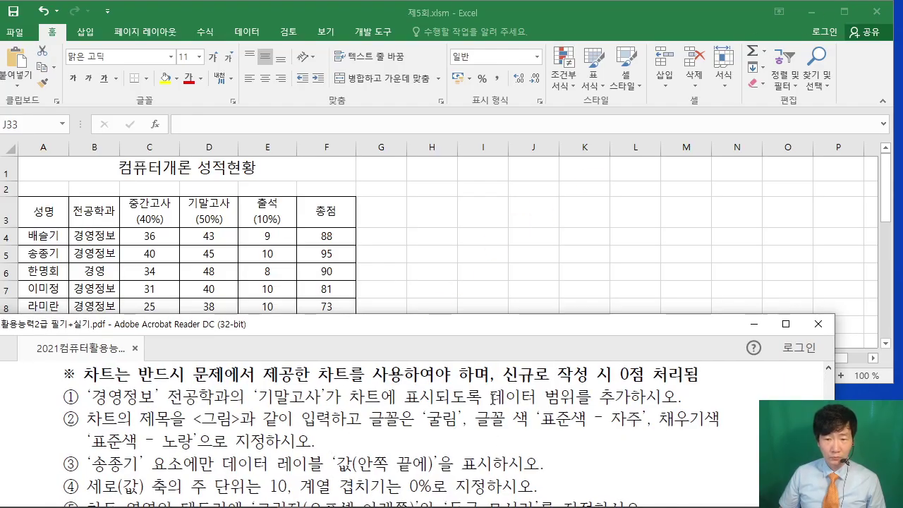
left_click_drag(493, 398, 634, 396)
left_click_drag(87, 399, 632, 399)
Step: Compare the names charted on the 차트작업 sheet with the 경영정보 rows of the table and task ① in the PDF
left_click(501, 254)
scroll(501, 254, "down", 7)
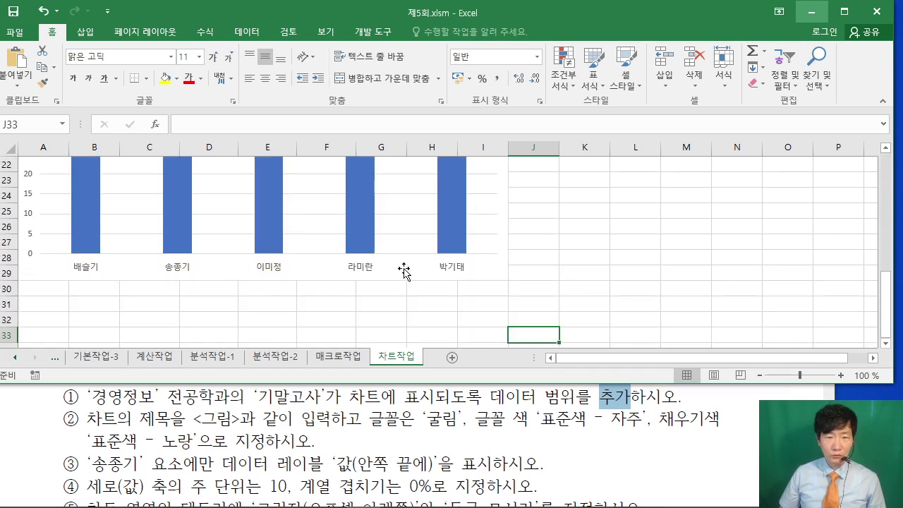
scroll(487, 285, "up", 2)
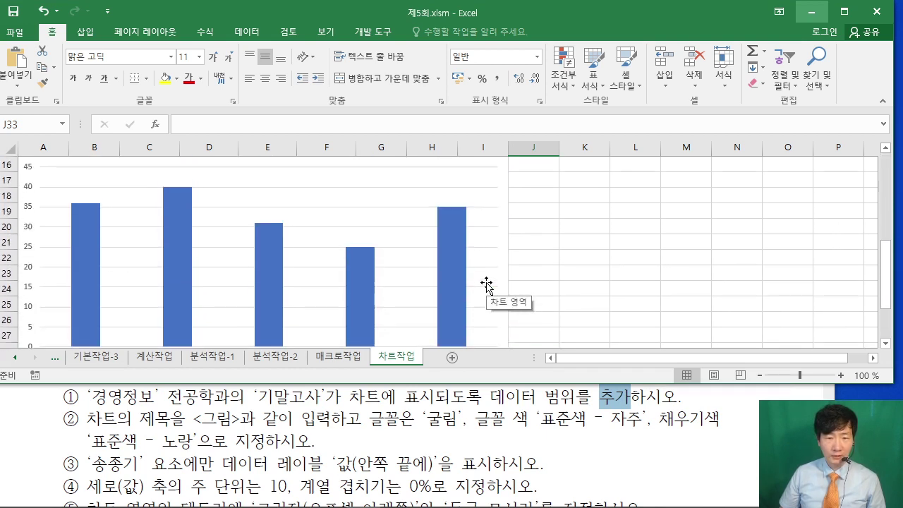
scroll(487, 284, "up", 3)
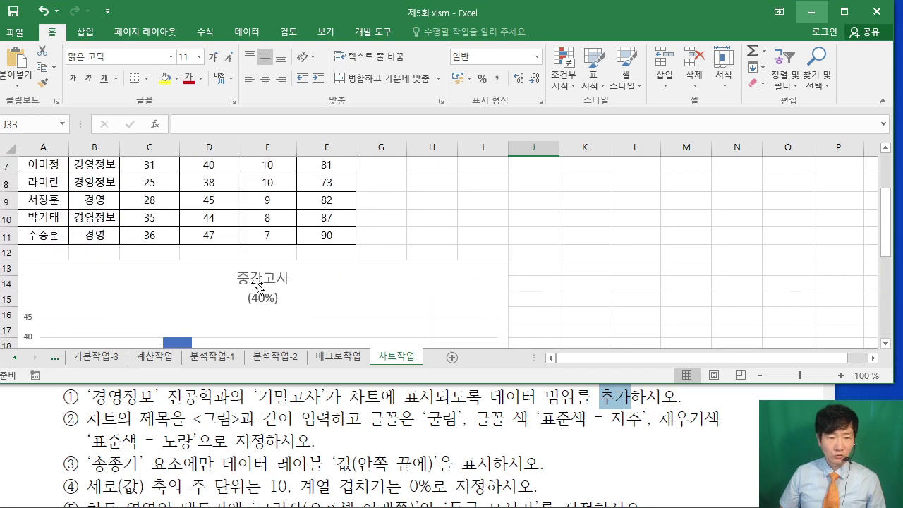
scroll(313, 279, "up", 2)
scroll(311, 276, "down", 1)
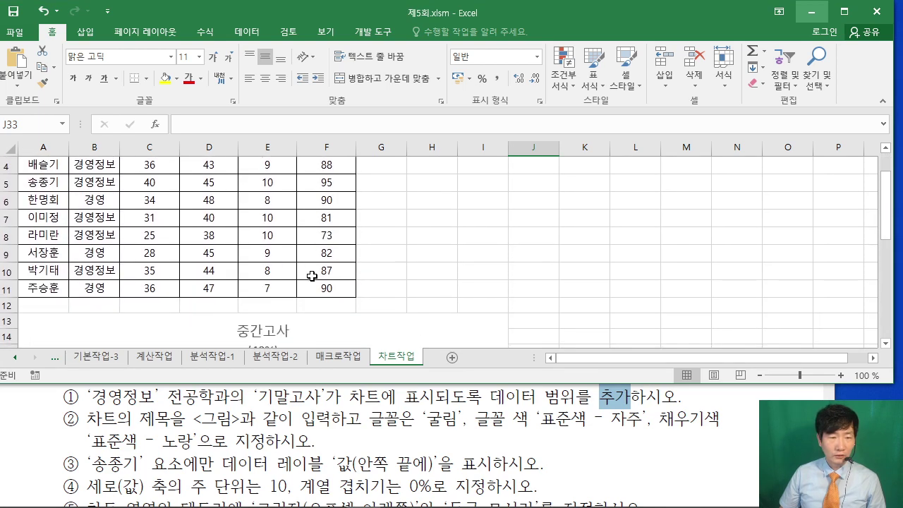
scroll(363, 270, "up", 1)
scroll(346, 275, "down", 1)
left_click(48, 168)
left_click_drag(61, 182, 80, 182)
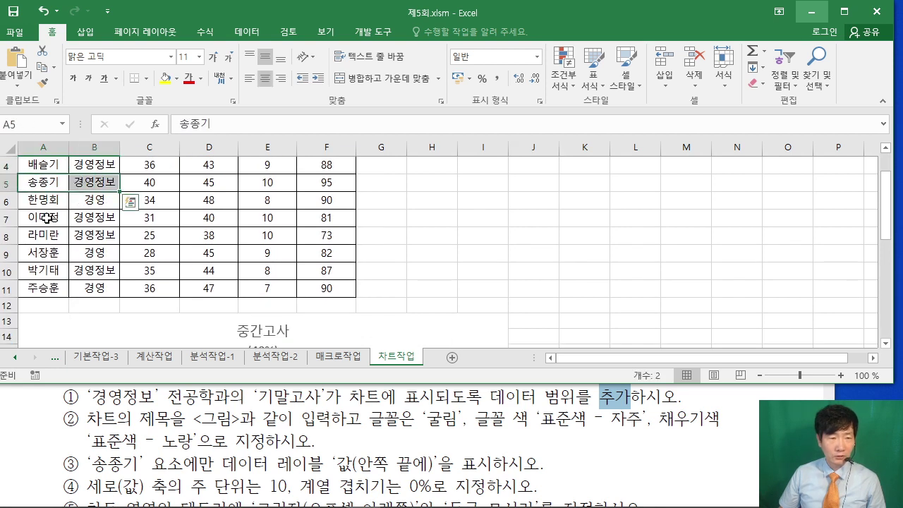
left_click_drag(56, 218, 79, 235)
left_click_drag(48, 271, 94, 280)
scroll(94, 280, "up", 1)
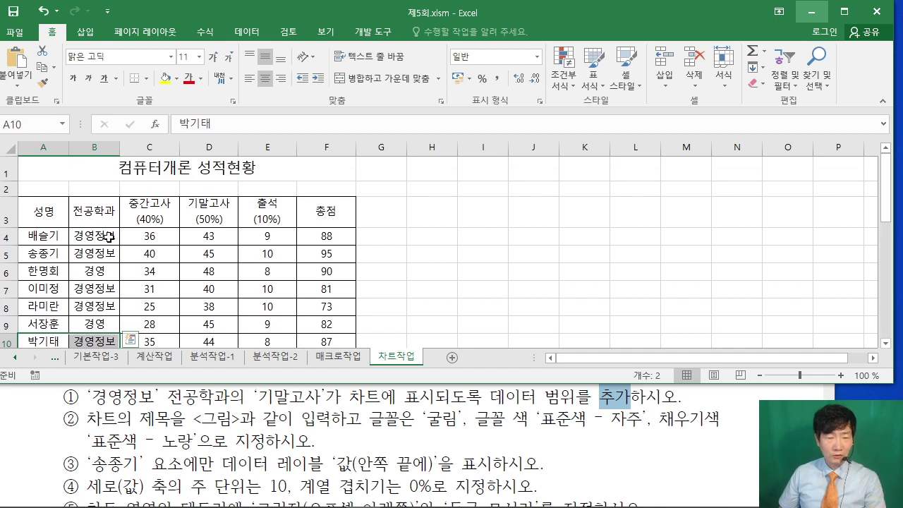
left_click(117, 397)
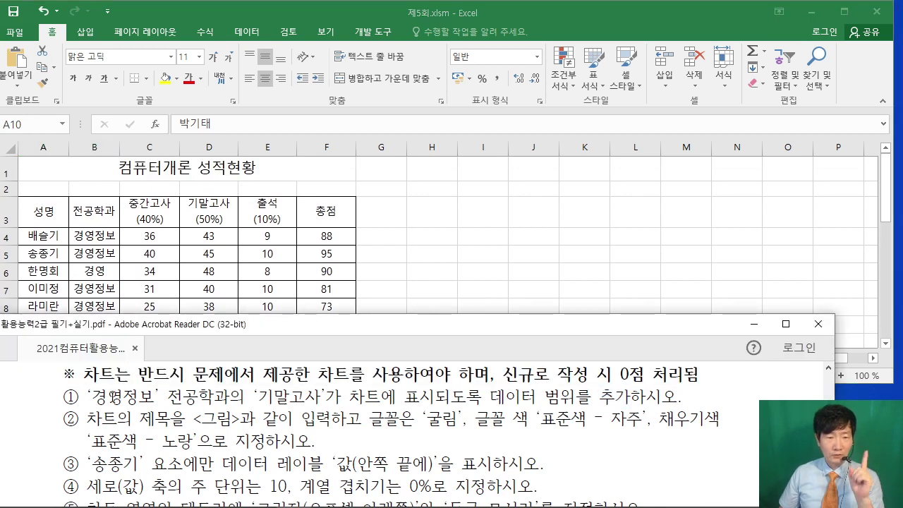
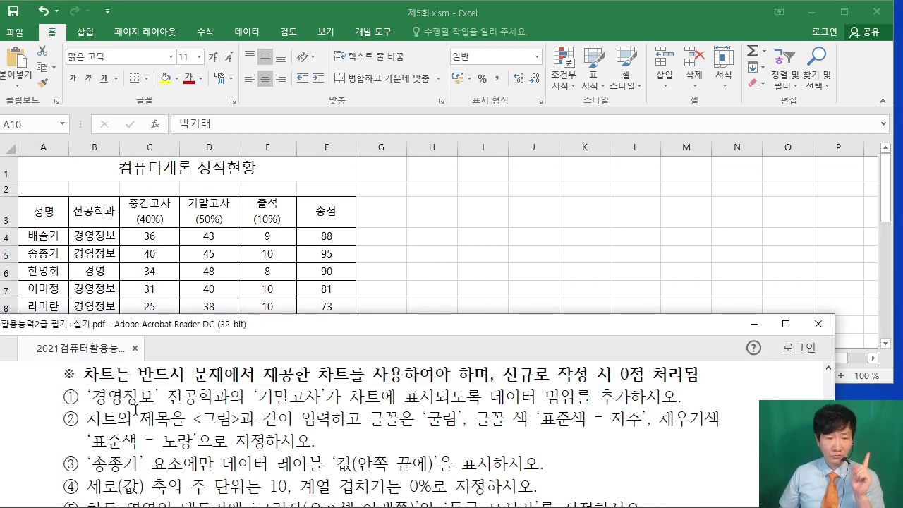
Step: Copy the 기말고사 header and the scores of the 경영정보 students, cells D3:D5, D7:D8 and D10
left_click(472, 252)
left_click(207, 211)
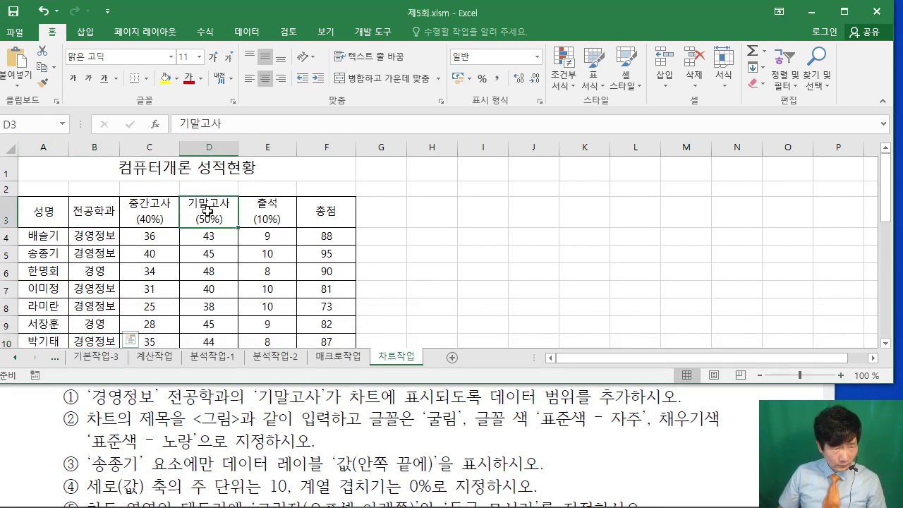
left_click_drag(207, 211, 209, 252)
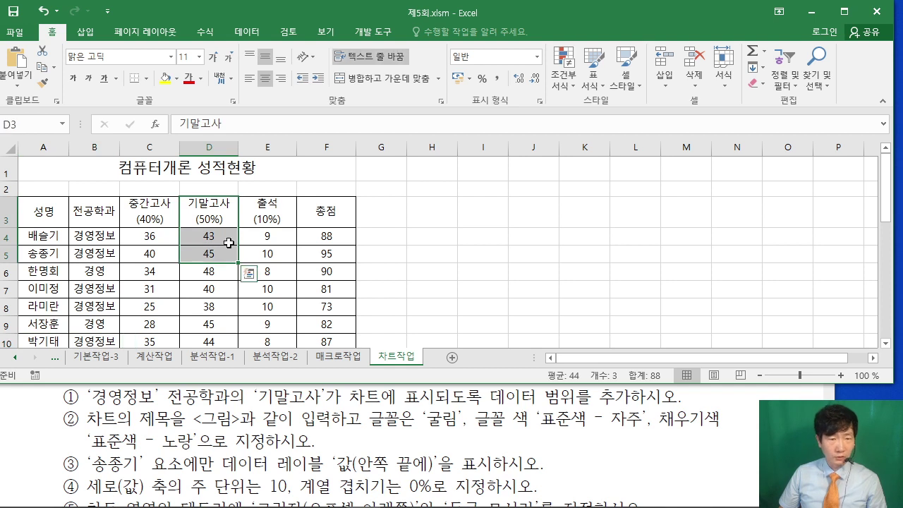
scroll(414, 240, "down", 1)
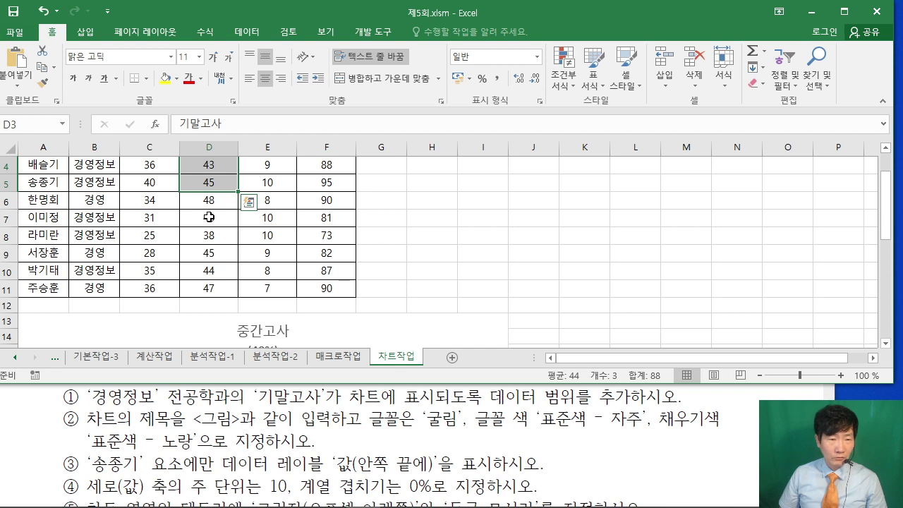
left_click_drag(209, 217, 206, 235, "ctrl")
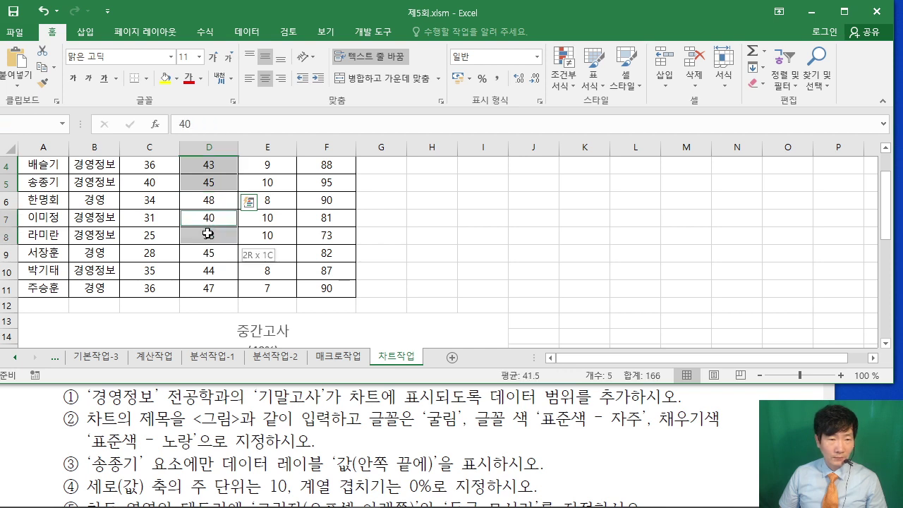
left_click(200, 272, "ctrl")
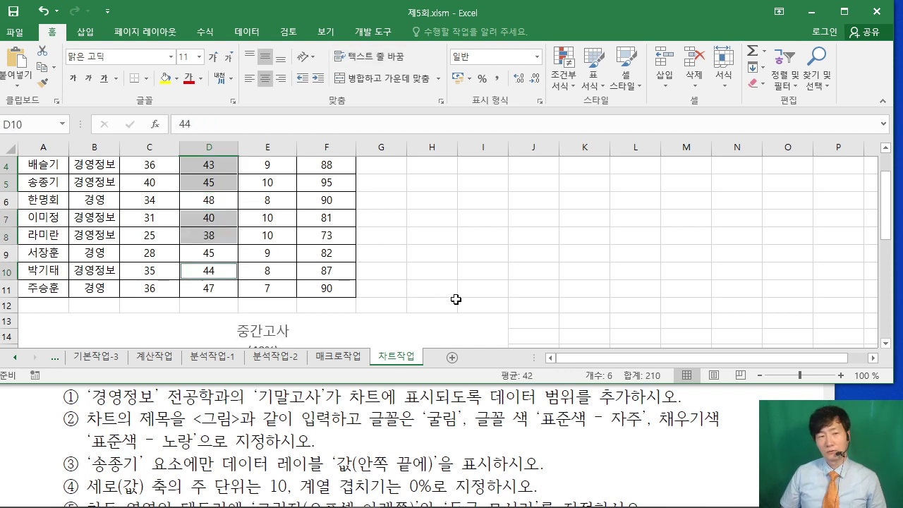
scroll(456, 300, "up", 1)
right_click(209, 211)
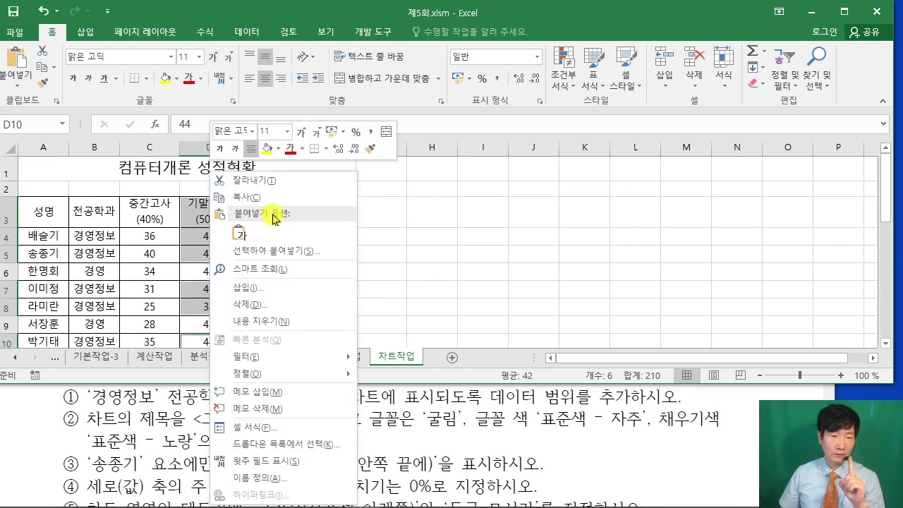
left_click(300, 177)
Step: Paste the copied 기말고사 data into the existing column chart as a new series
scroll(432, 242, "down", 1)
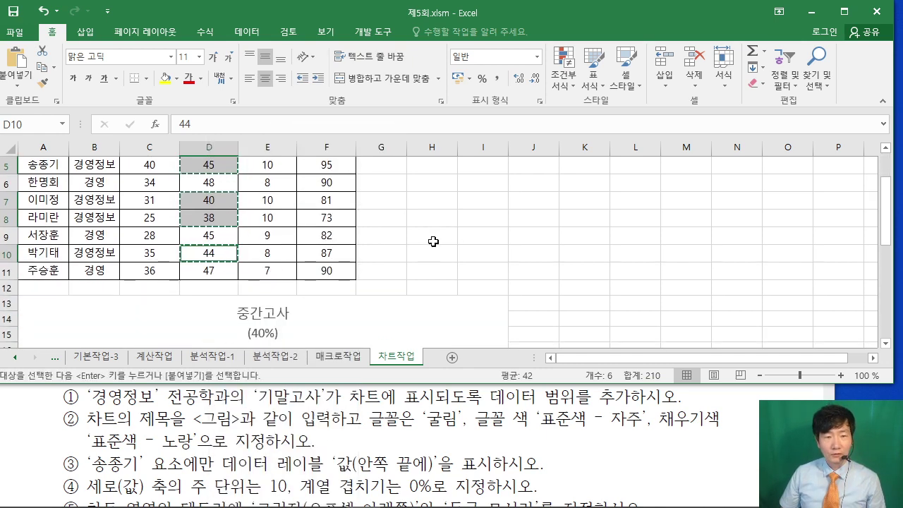
scroll(433, 241, "down", 3)
left_click(462, 176)
scroll(427, 210, "up", 1)
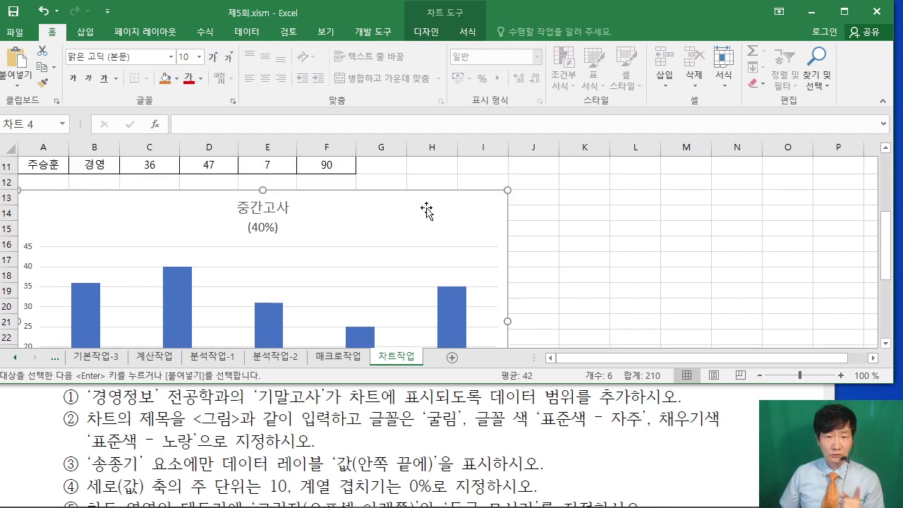
right_click(426, 210)
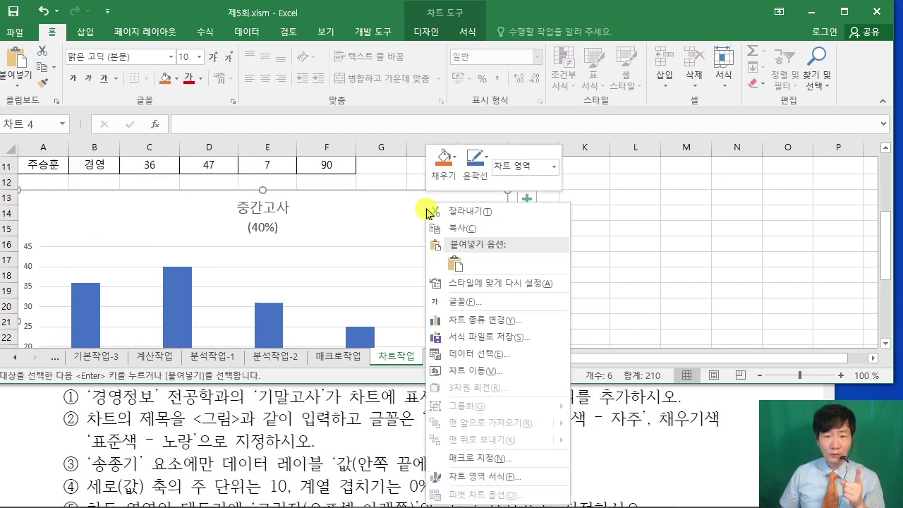
left_click(455, 264)
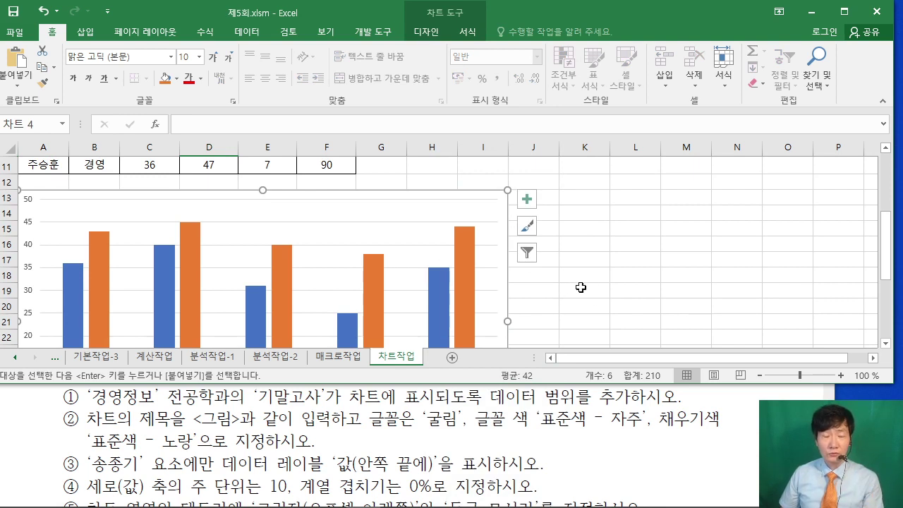
Step: Check the chart's added 기말고사 columns against the copied cells in the table
scroll(581, 287, "down", 3)
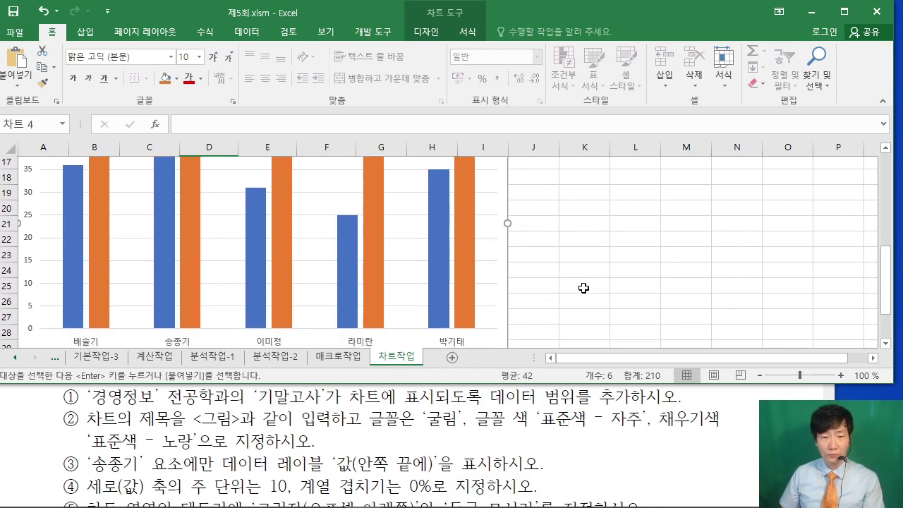
scroll(583, 288, "down", 1)
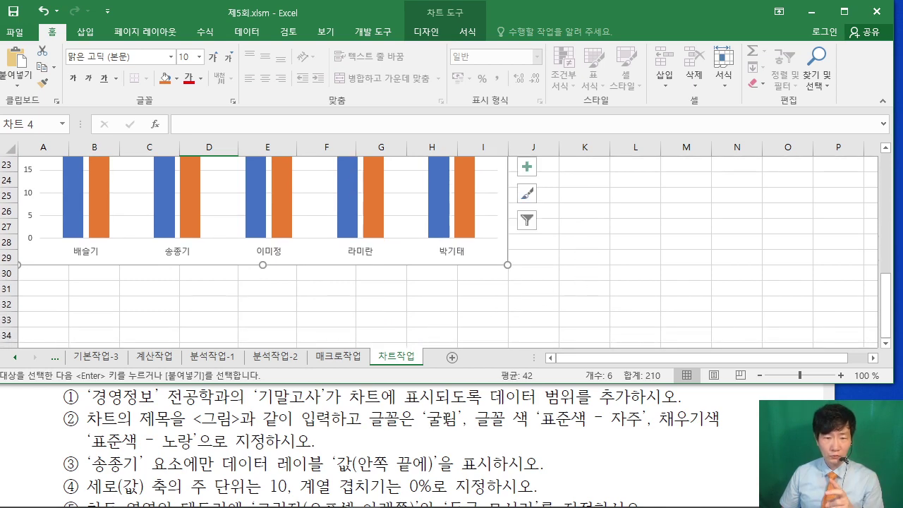
scroll(397, 332, "up", 7)
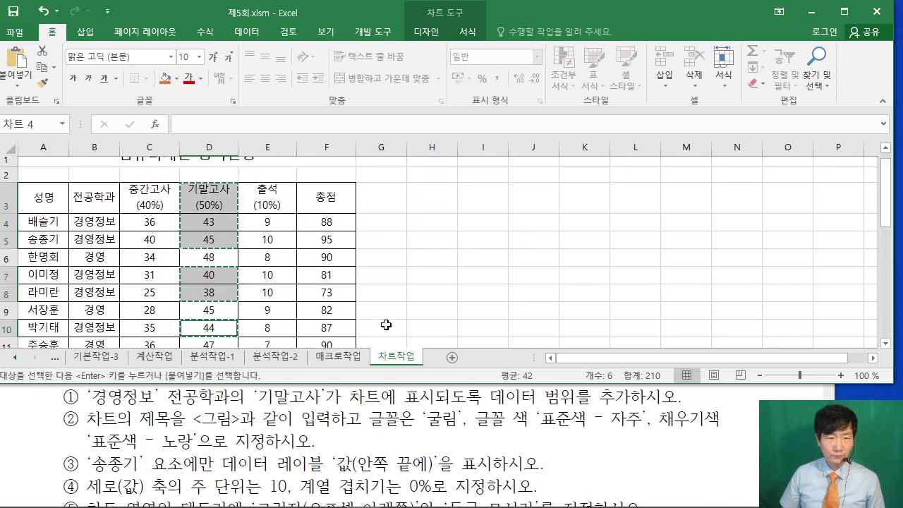
scroll(219, 222, "down", 1)
scroll(220, 223, "up", 1)
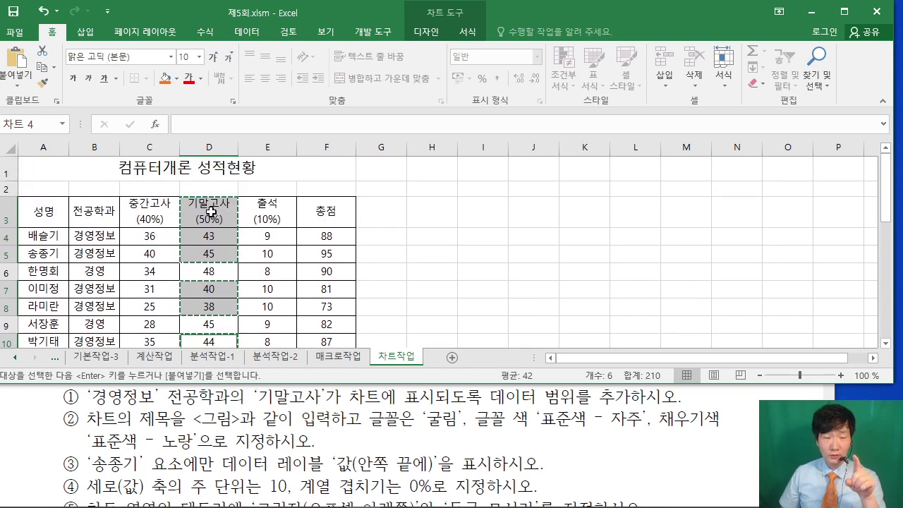
scroll(234, 299, "down", 1)
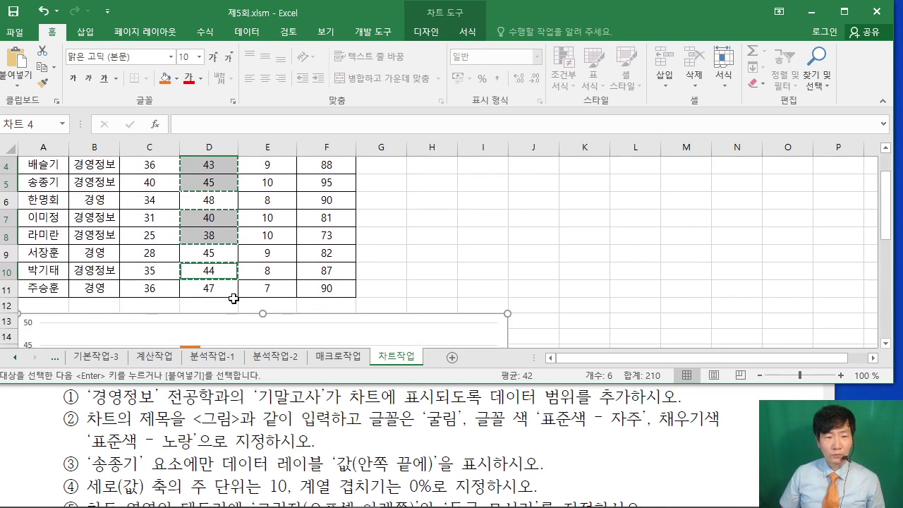
scroll(234, 299, "down", 2)
Step: Read task ② in the exam PDF and the title wording in the sample chart
left_click(263, 426)
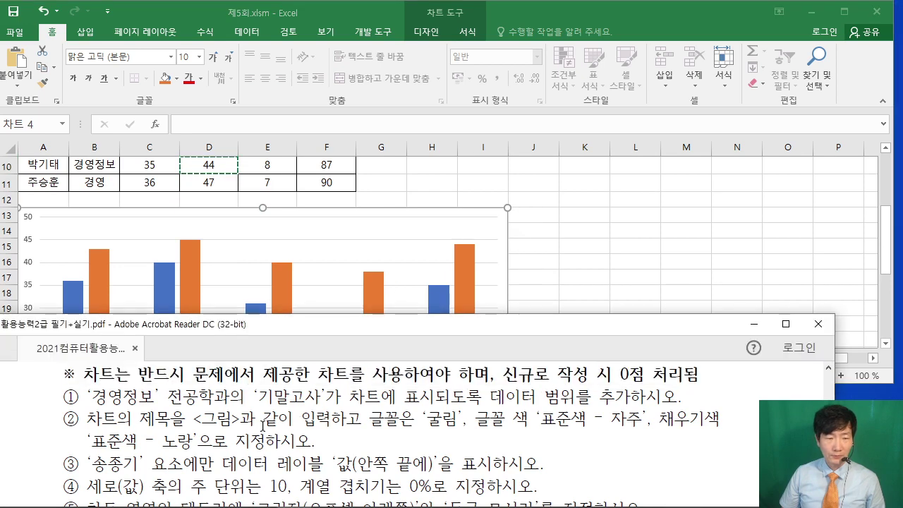
left_click_drag(81, 417, 317, 443)
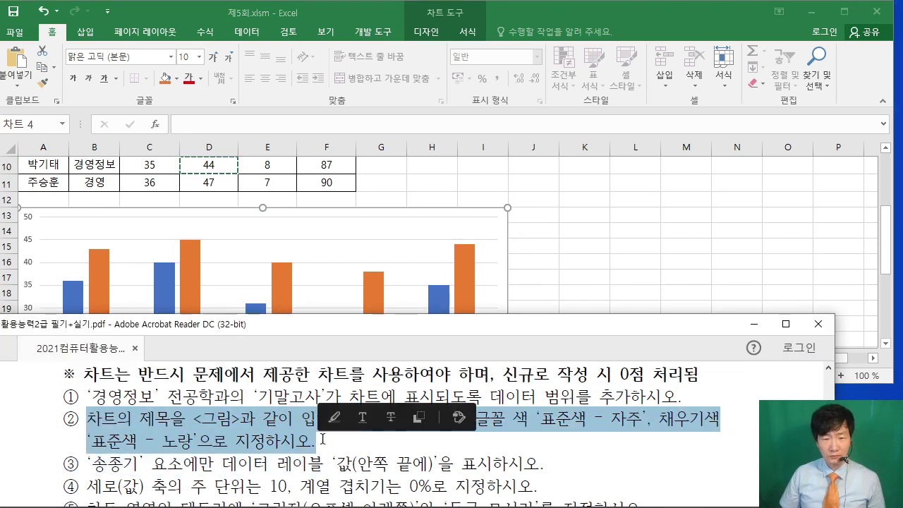
scroll(306, 452, "down", 1)
scroll(304, 447, "down", 1)
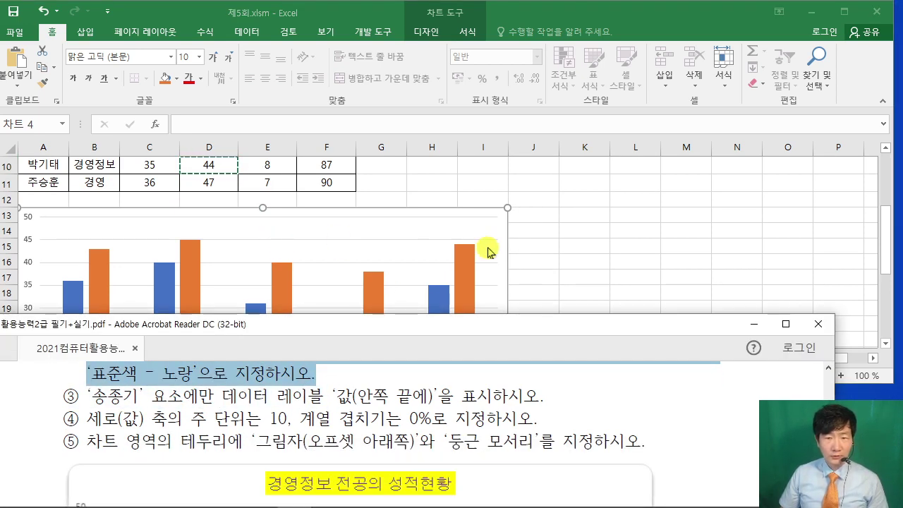
scroll(352, 451, "down", 1)
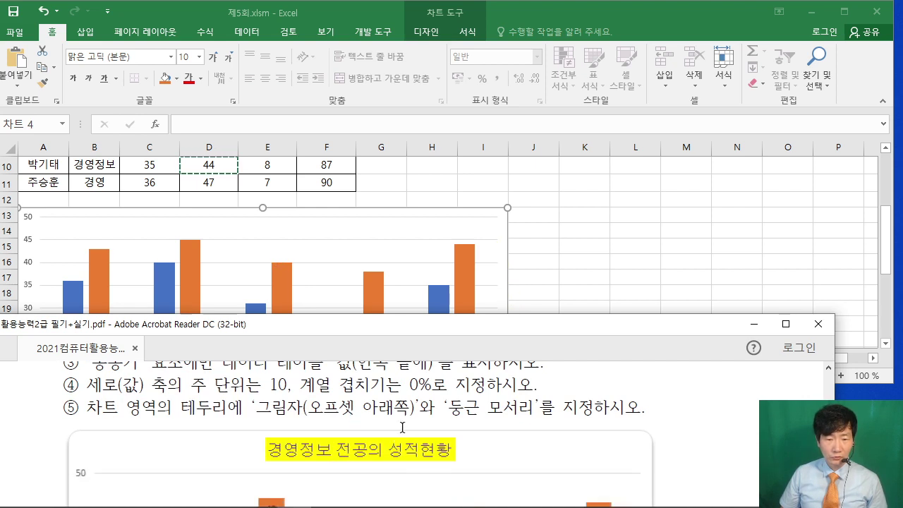
scroll(399, 416, "down", 1)
Step: Add a chart title above the plot area of the 차트작업 column chart
left_click(490, 264)
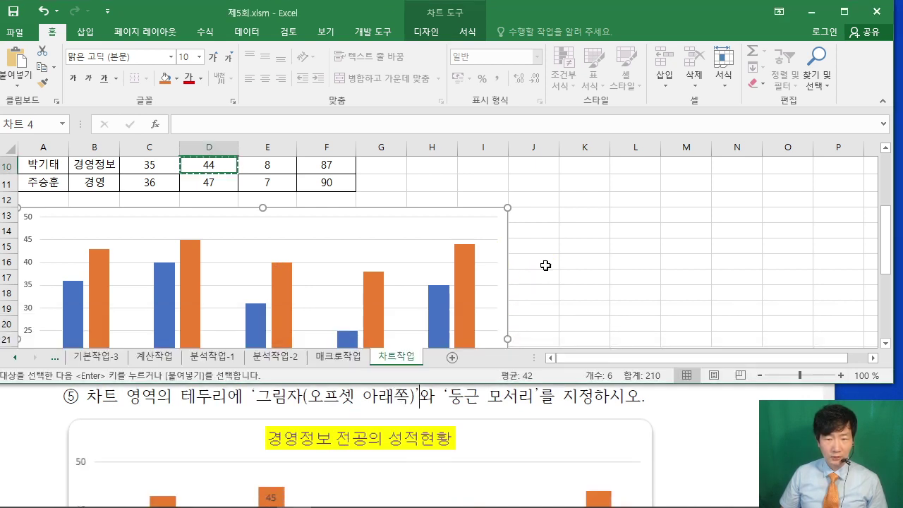
left_click(497, 220)
left_click(506, 226)
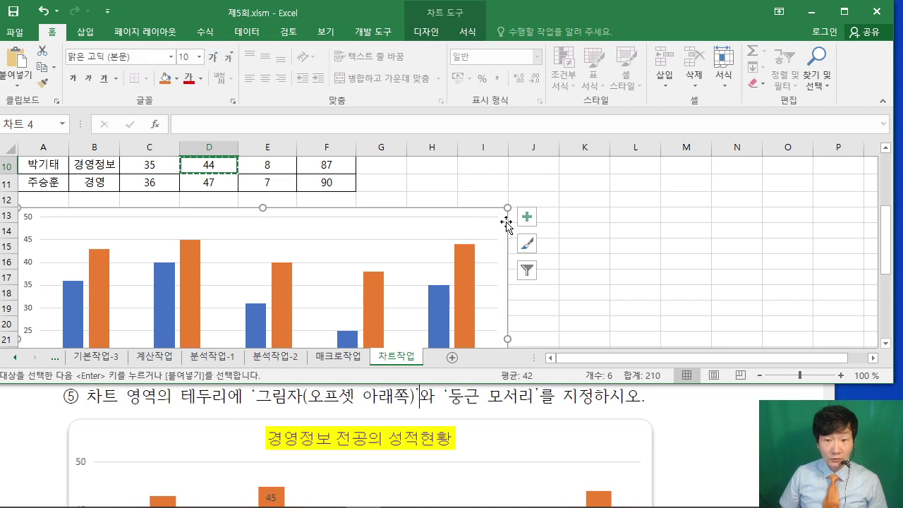
left_click(427, 32)
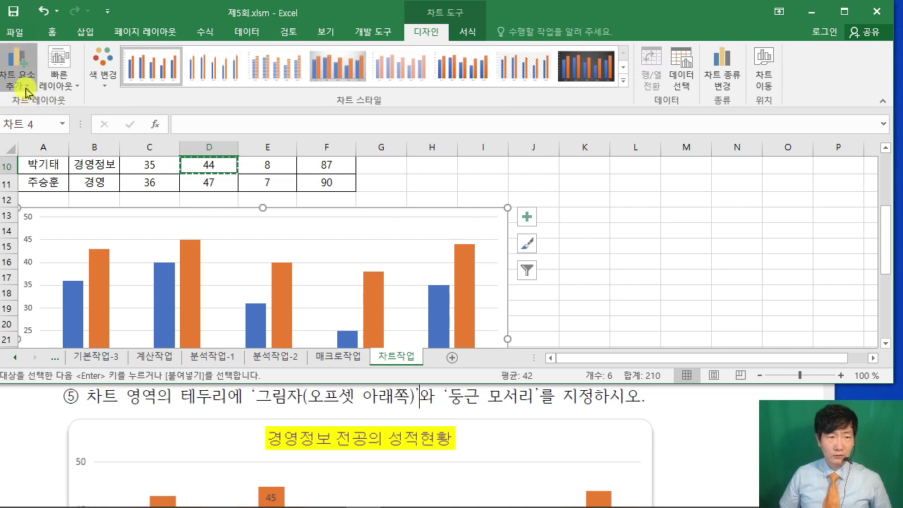
left_click(26, 91)
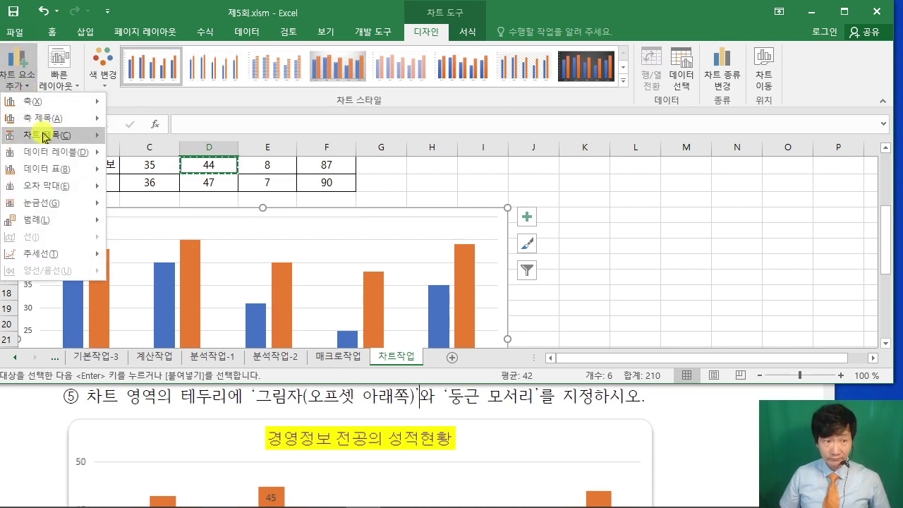
mouse_move(52, 135)
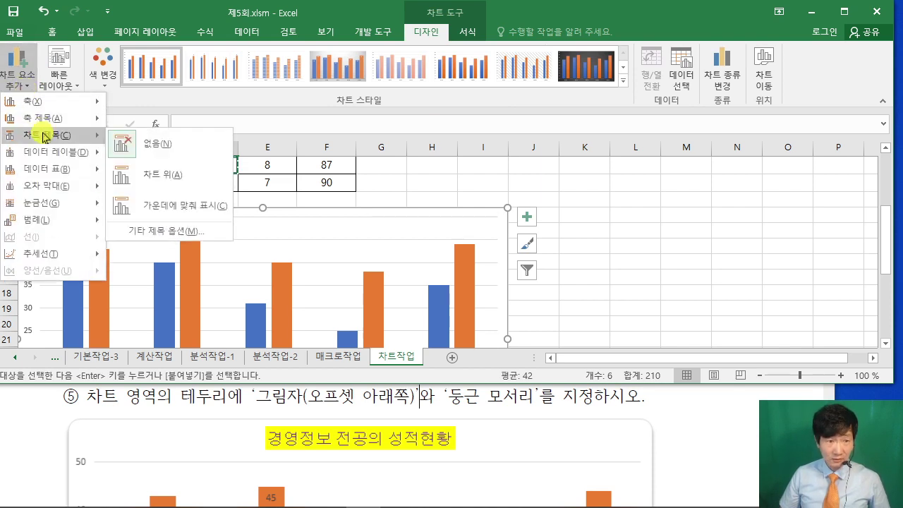
left_click(170, 181)
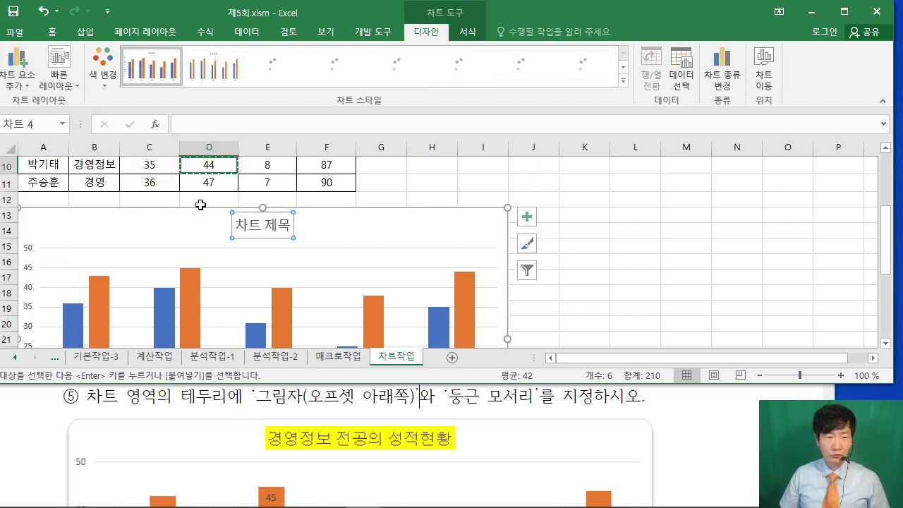
Step: Replace the placeholder chart title text with 경영정보 전공의 성적현황
left_click_drag(287, 226, 211, 223)
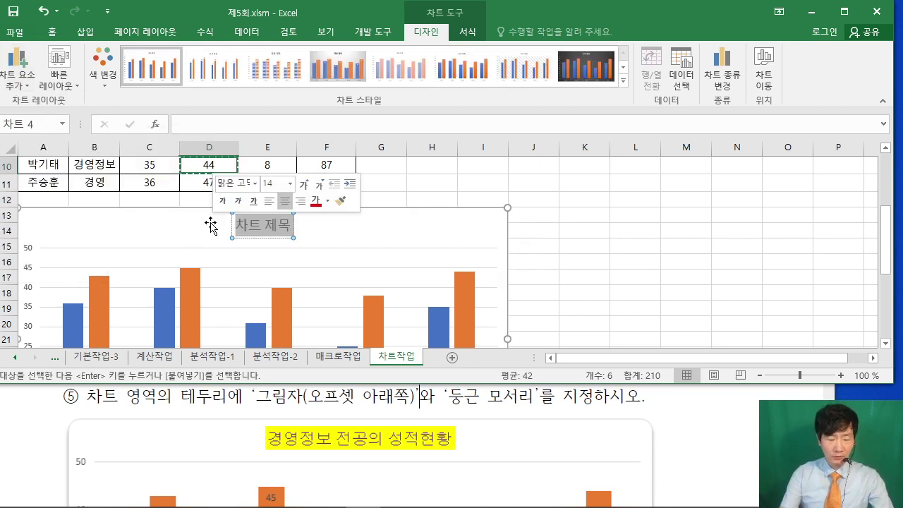
type("경영정보")
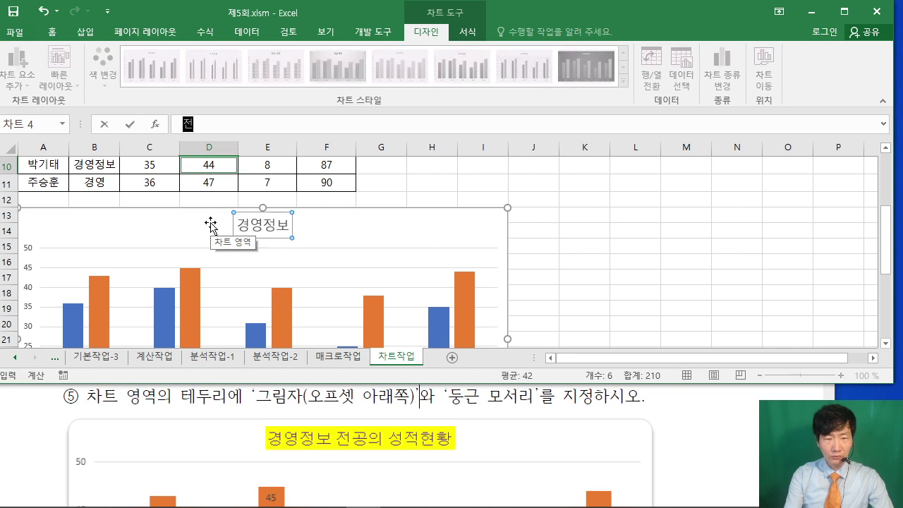
type("전공")
key("Escape")
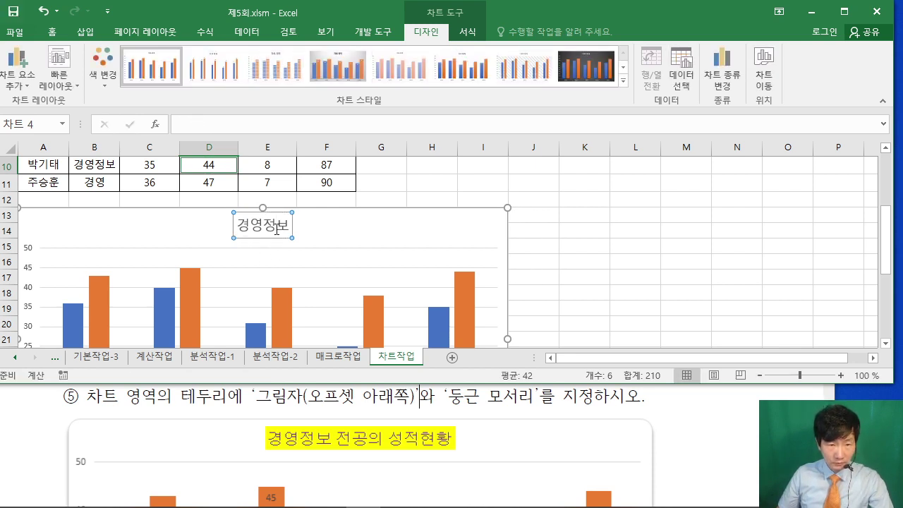
type("전공의")
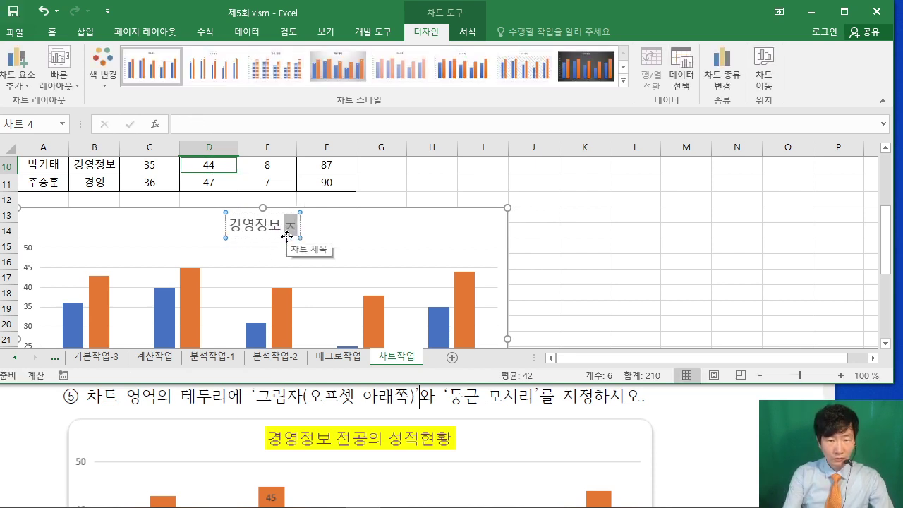
type(" 성ㅈ")
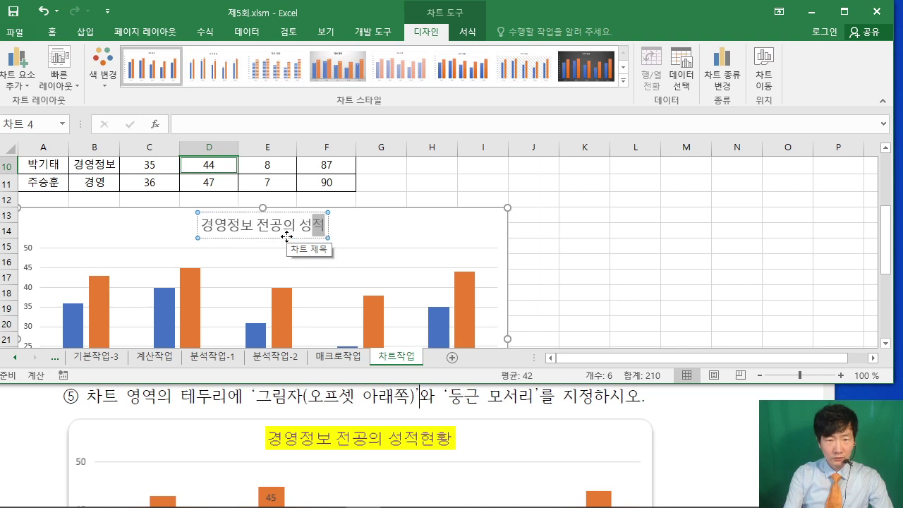
type("현황")
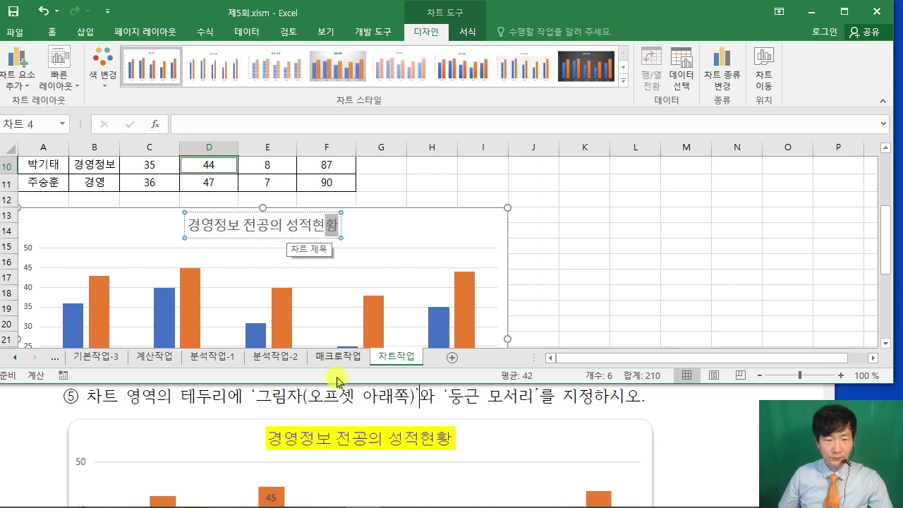
Step: Consult the title formatting requirements in task ② and set the chart title's font to 굴림
scroll(336, 367, "up", 3)
scroll(337, 367, "down", 4)
left_click(54, 412)
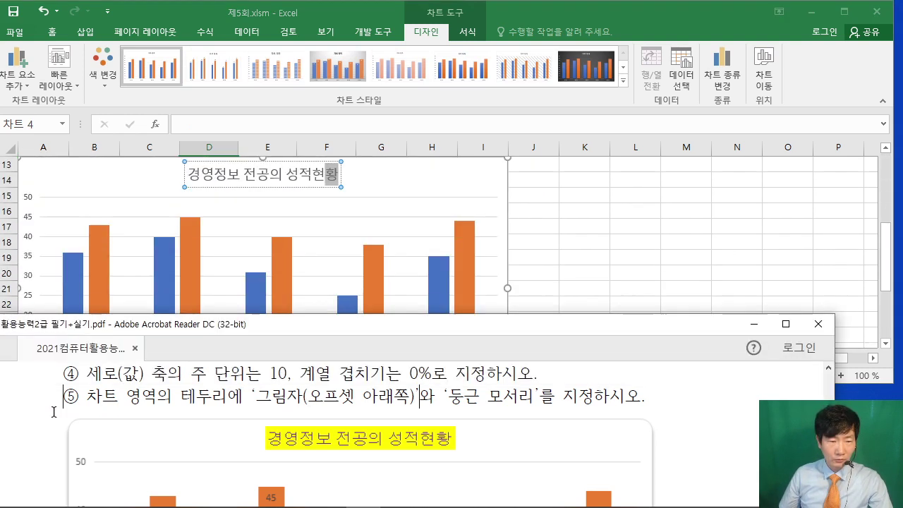
scroll(54, 413, "up", 3)
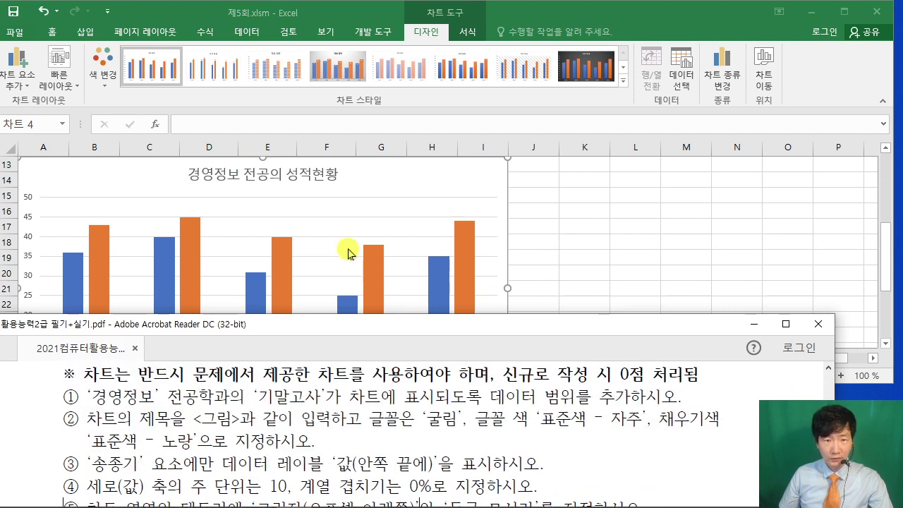
left_click(305, 178)
scroll(308, 212, "up", 1)
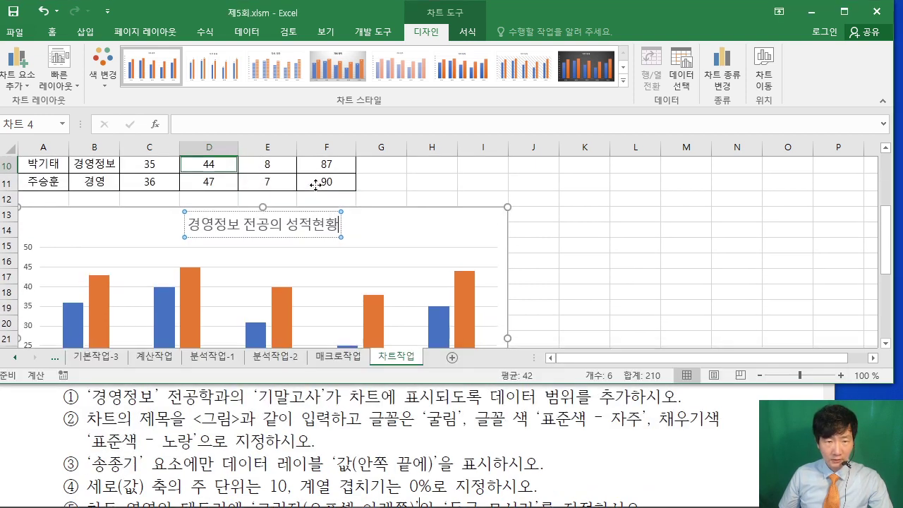
left_click(306, 238)
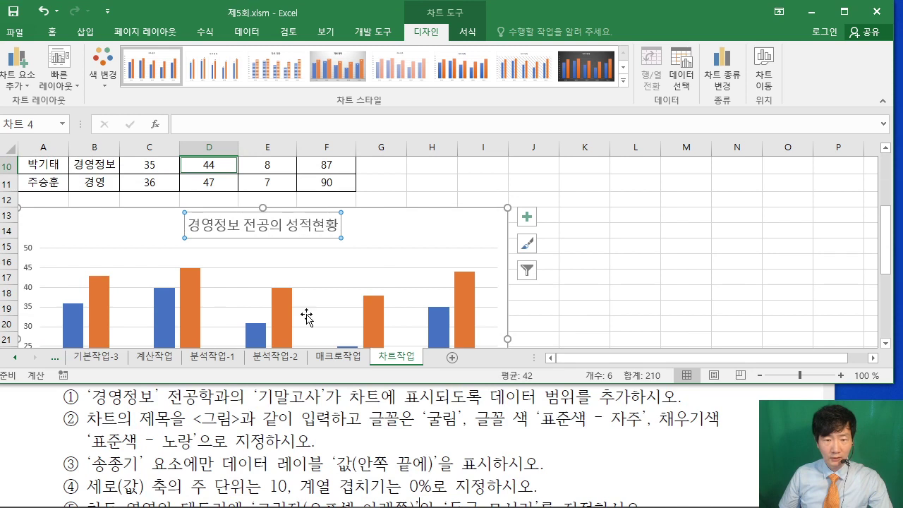
left_click(51, 32)
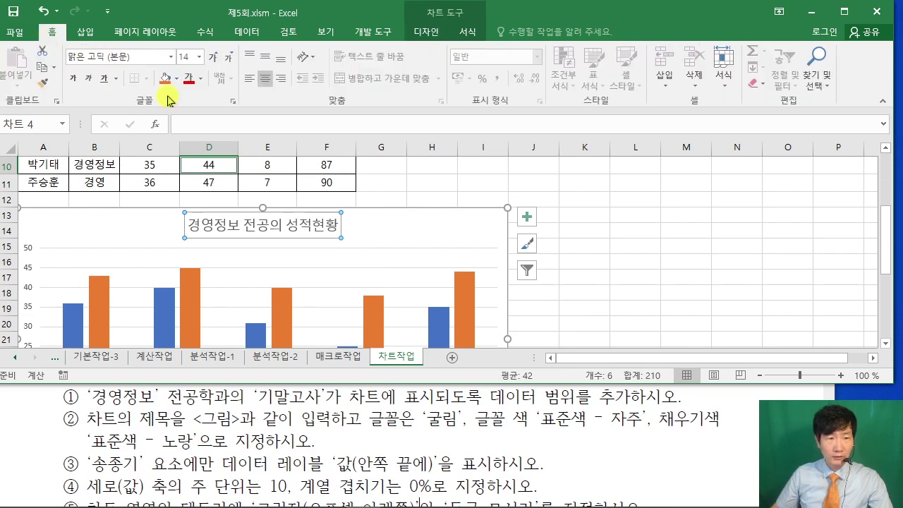
left_click(141, 57)
type("ㄱ")
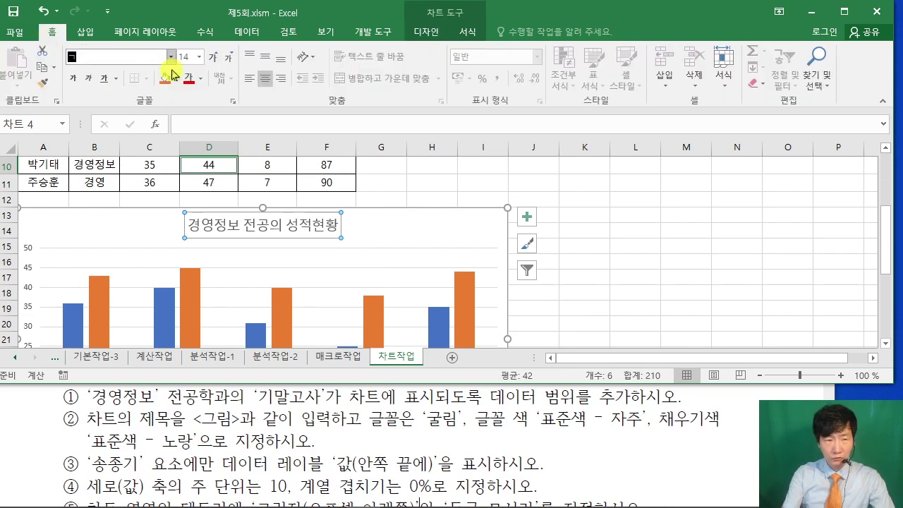
key("Return")
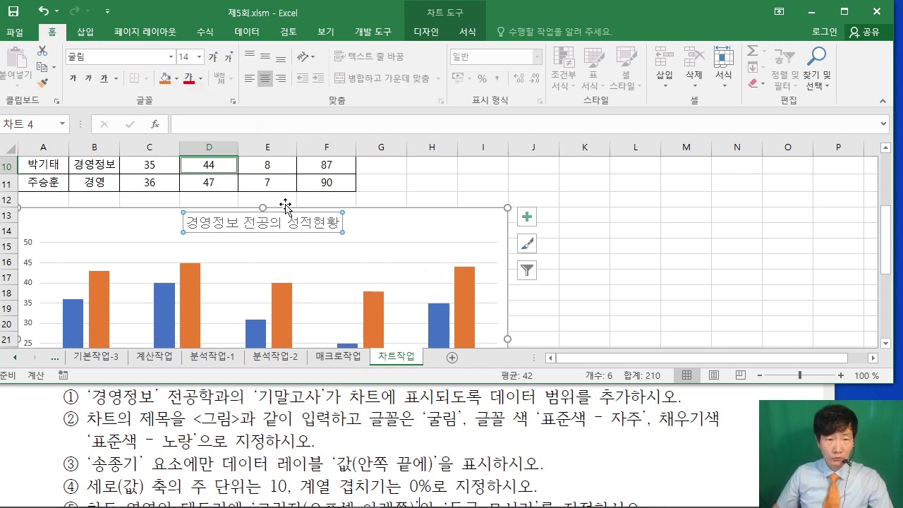
Step: Give the chart title the standard purple (자주) font color and a standard yellow (노랑) fill
left_click(201, 79)
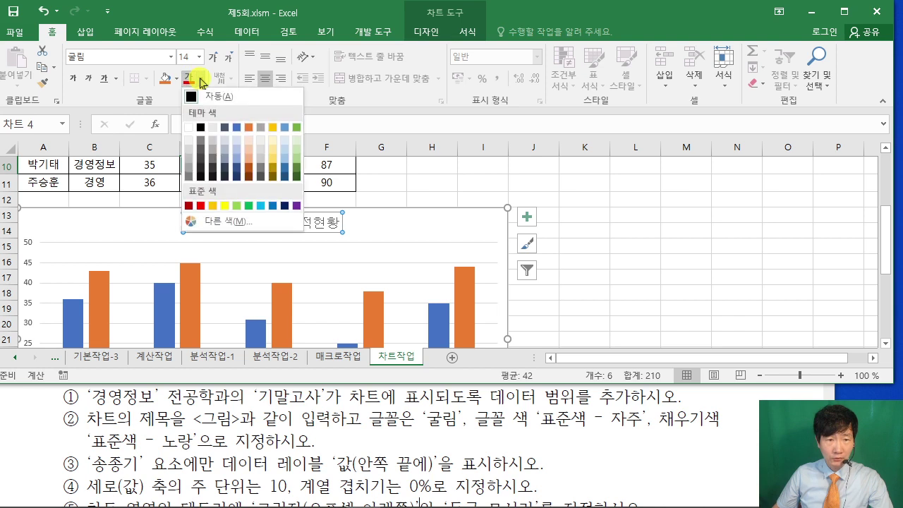
left_click(297, 206)
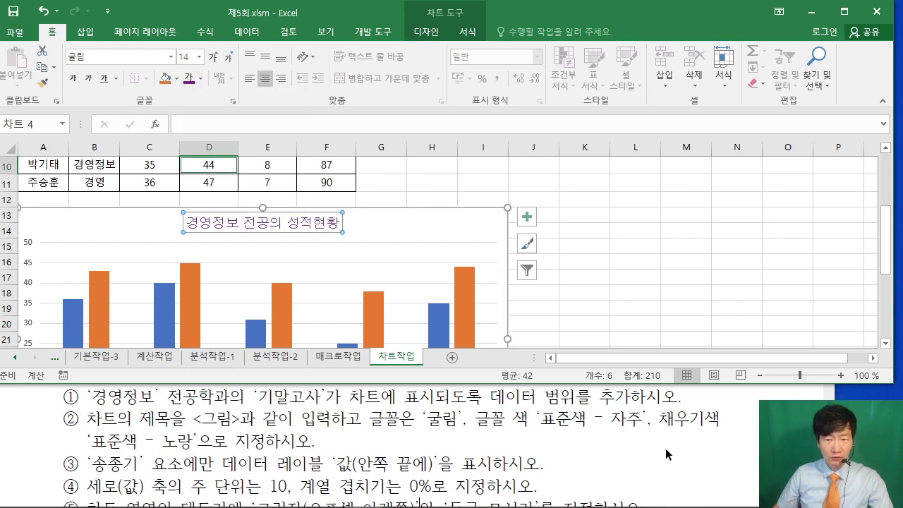
left_click(176, 78)
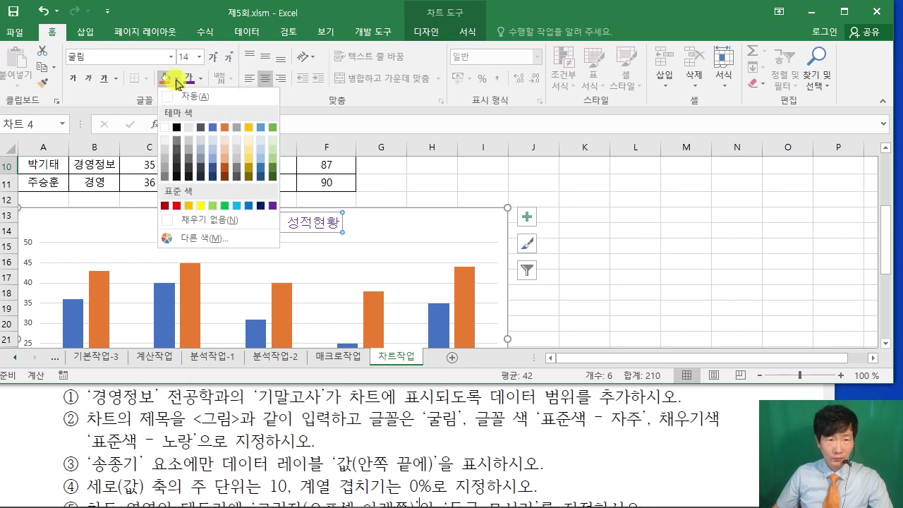
left_click(201, 205)
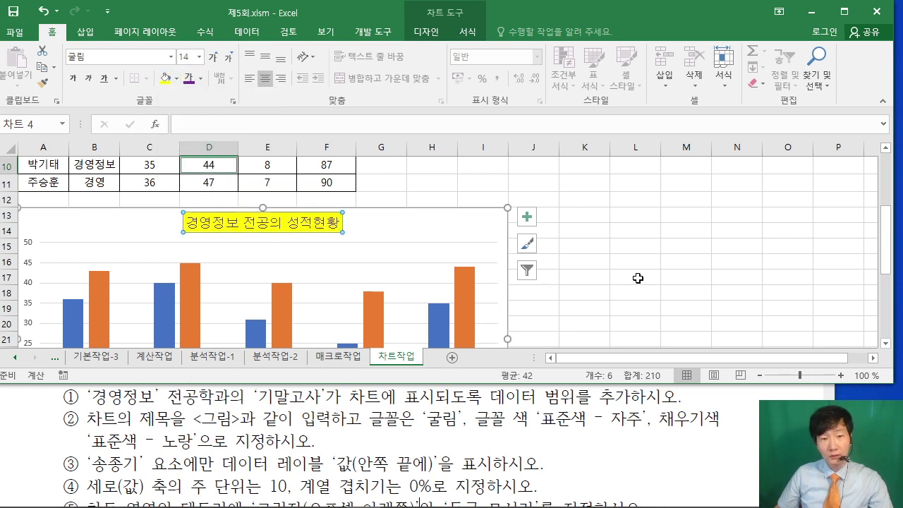
Step: Read tasks ③ to ⑤ in the exam PDF and examine the data labels in the sample chart
left_click_drag(164, 441, 299, 443)
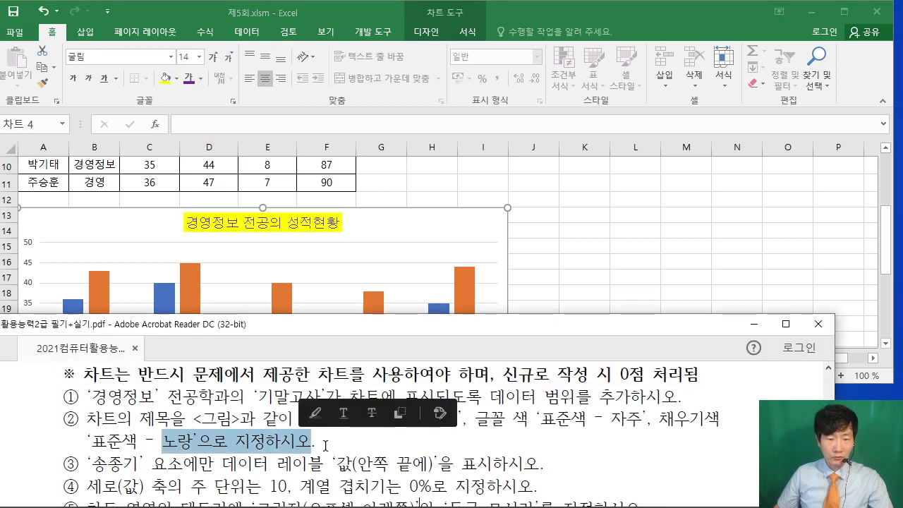
left_click(327, 445)
scroll(329, 441, "down", 2)
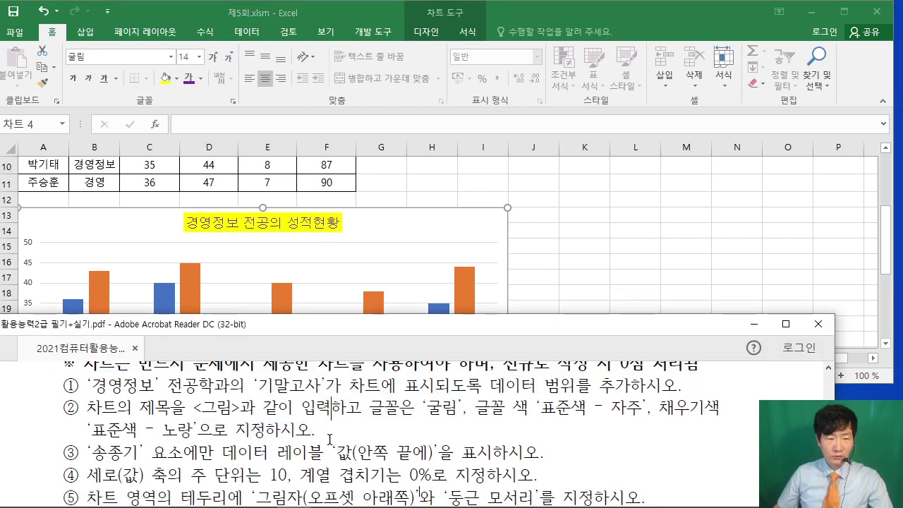
left_click_drag(97, 436, 570, 446)
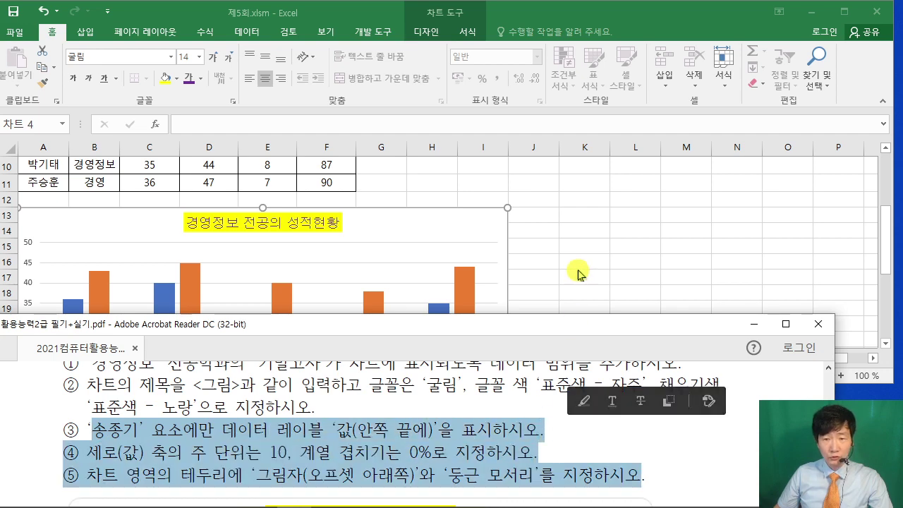
left_click(520, 264)
left_click(526, 410)
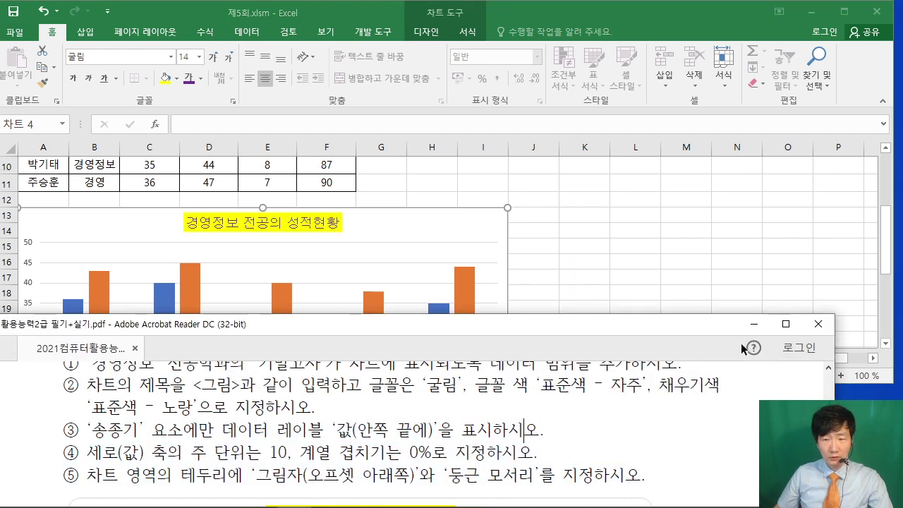
left_click(785, 324)
scroll(430, 350, "down", 1)
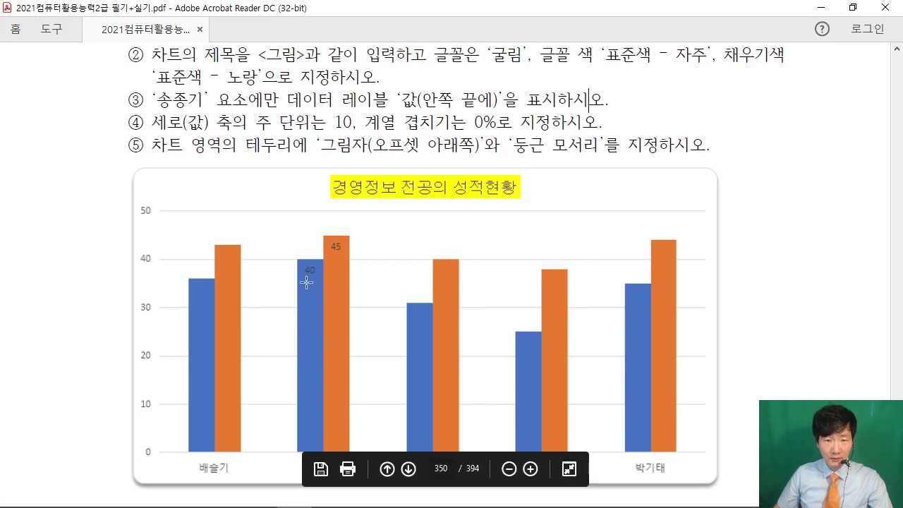
left_click(854, 9)
left_click(653, 233)
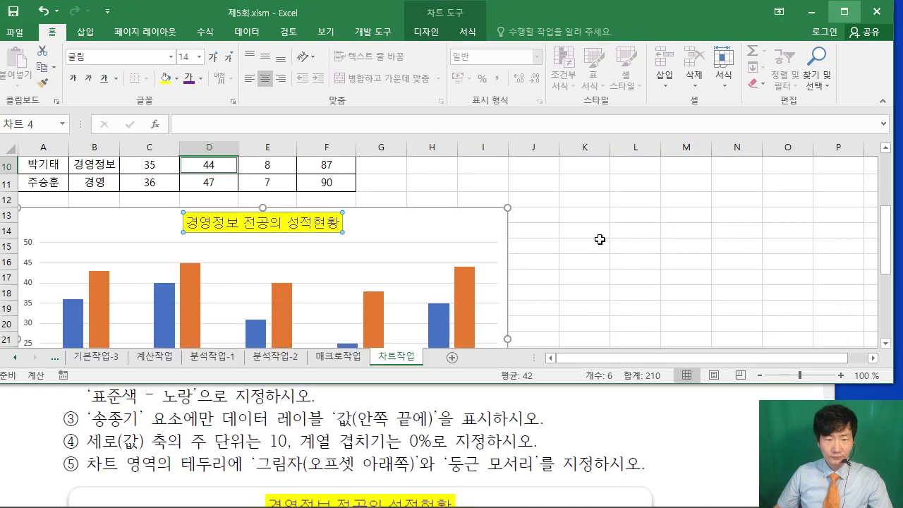
Step: Add an inside-end (안쪽 끝에) data label to only the second student's blue 중간고사(40%) bar in the chart
scroll(298, 227, "down", 2)
scroll(298, 227, "down", 2)
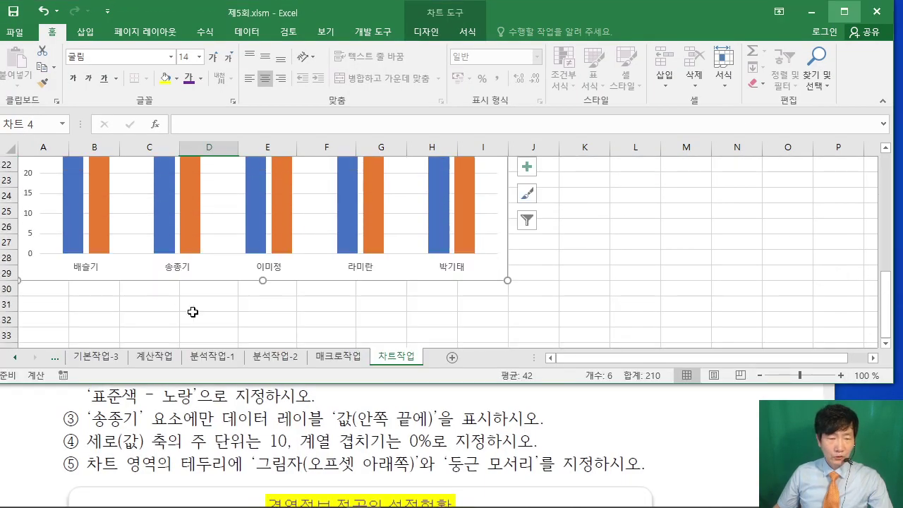
scroll(192, 313, "up", 2)
left_click(165, 242)
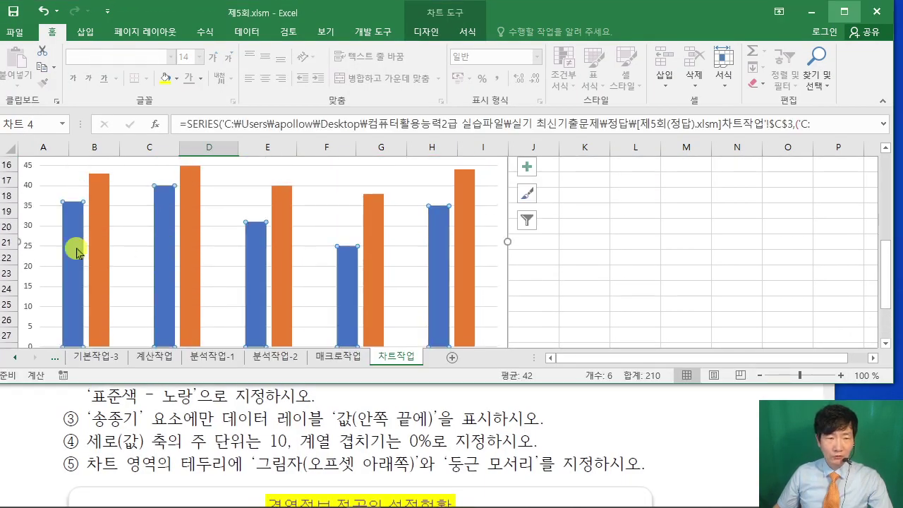
left_click(165, 219)
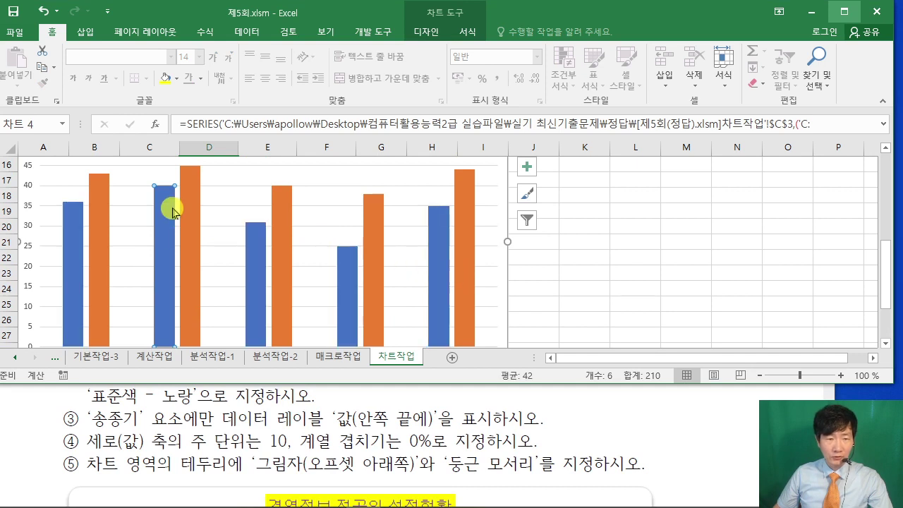
left_click(426, 32)
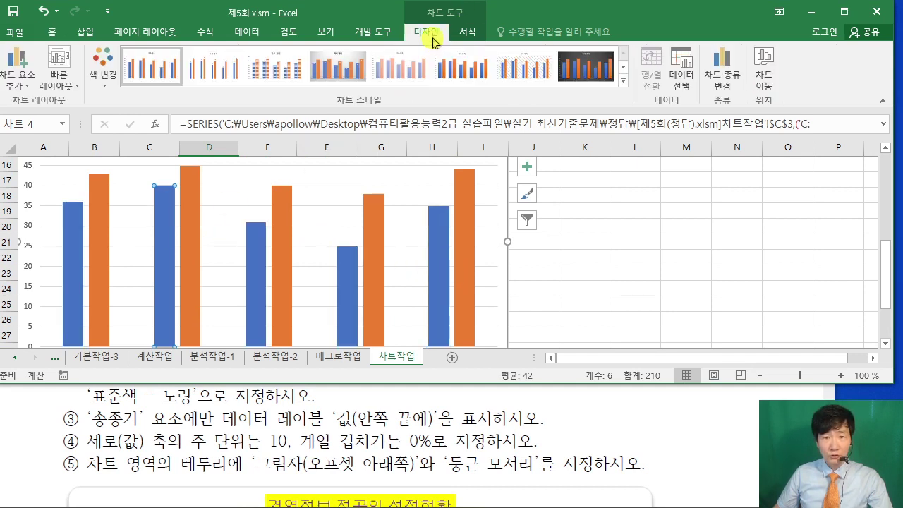
left_click(25, 88)
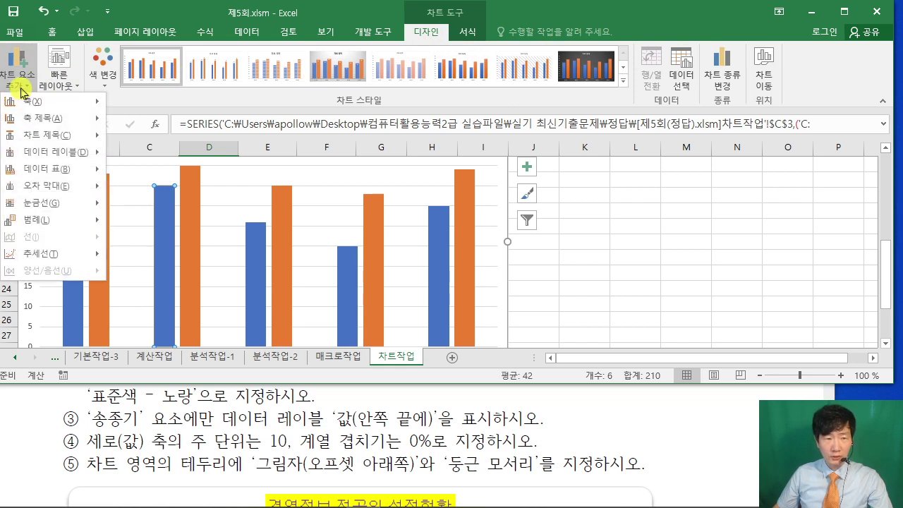
left_click(71, 151)
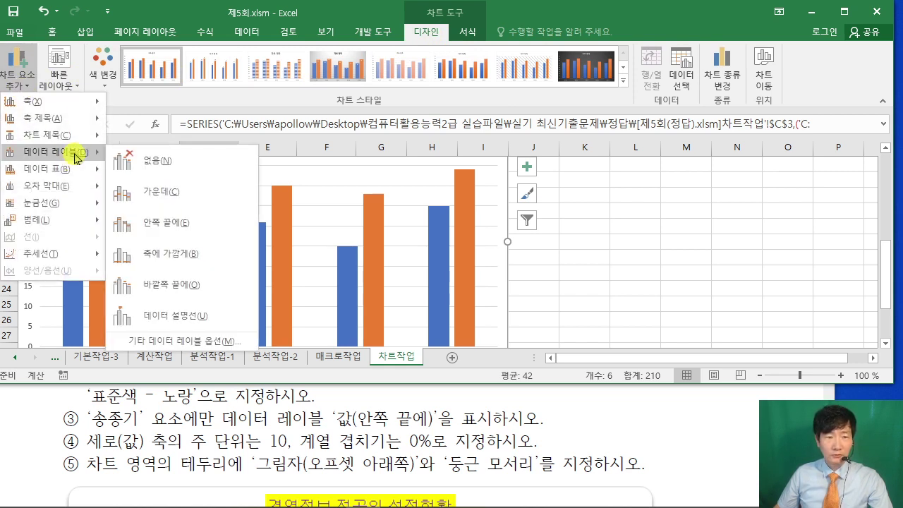
left_click(203, 224)
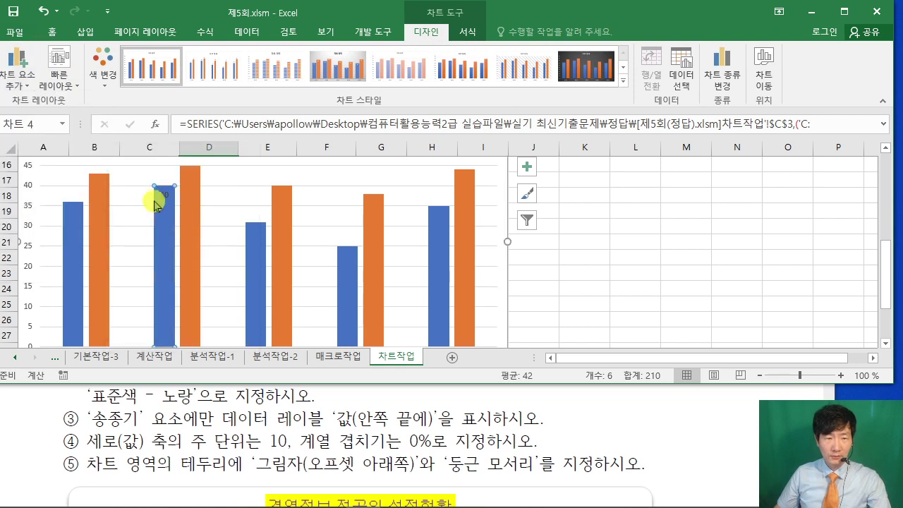
Step: Add an inside-end (안쪽 끝에) data label to only the second student's orange bar in the chart
scroll(568, 256, "down", 2)
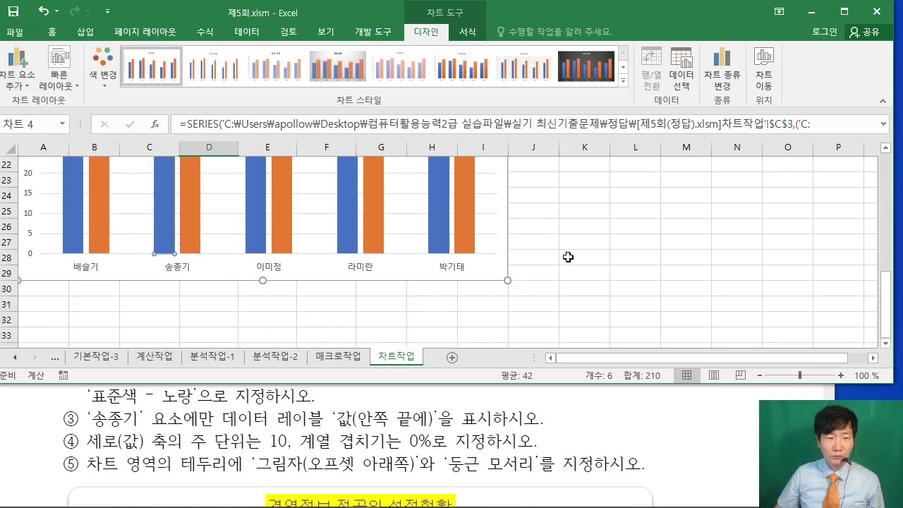
scroll(558, 257, "up", 3)
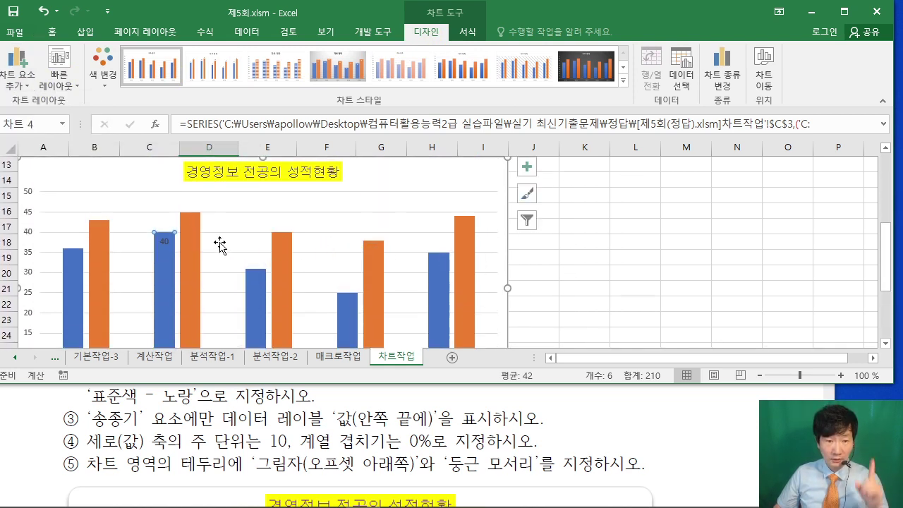
left_click(188, 242)
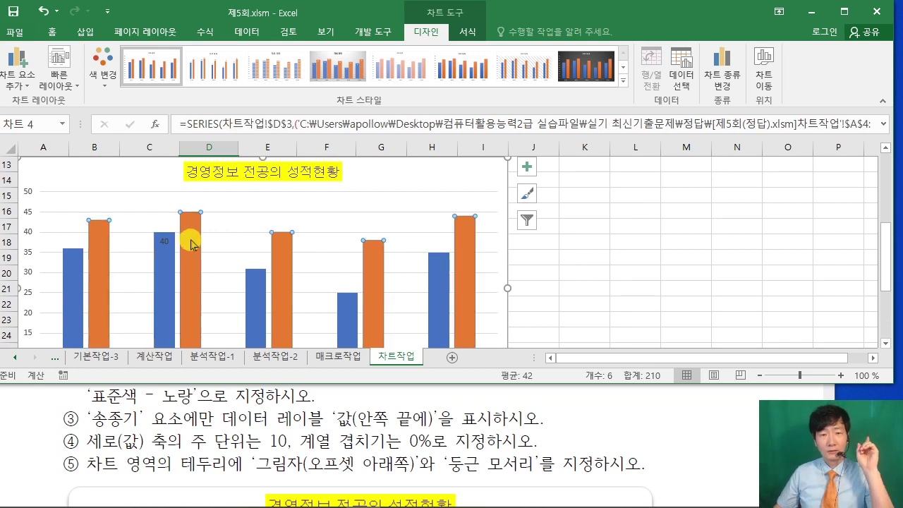
left_click(190, 244)
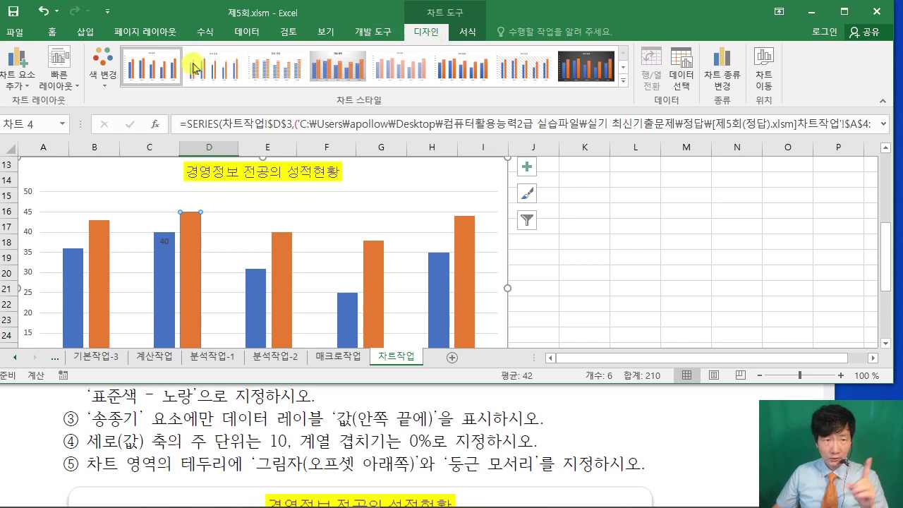
left_click(17, 71)
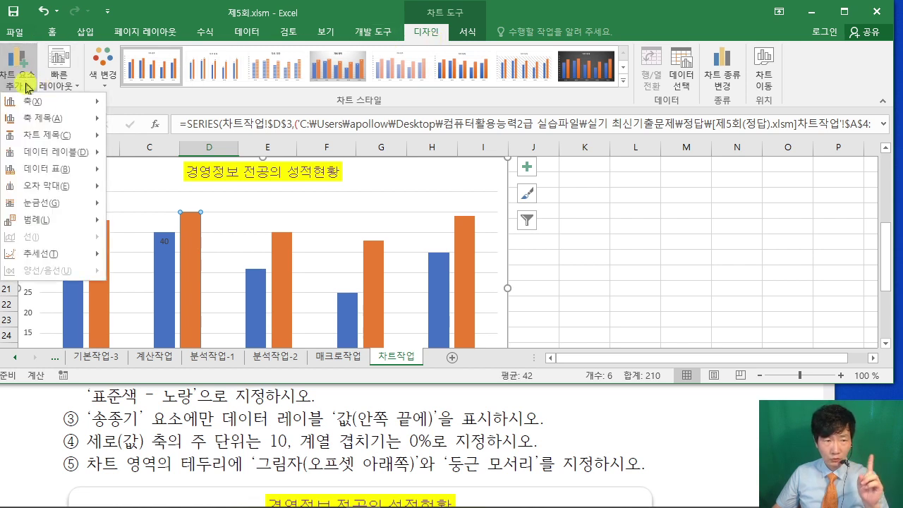
mouse_move(54, 157)
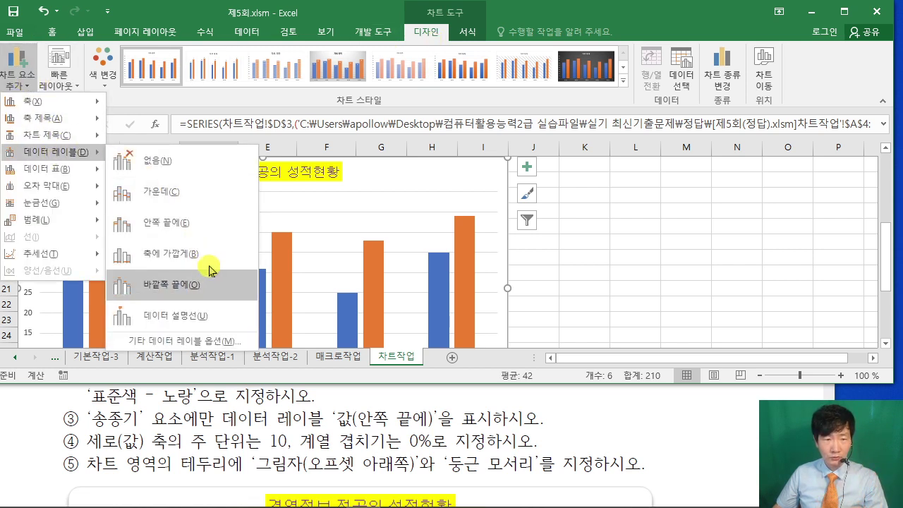
left_click(206, 232)
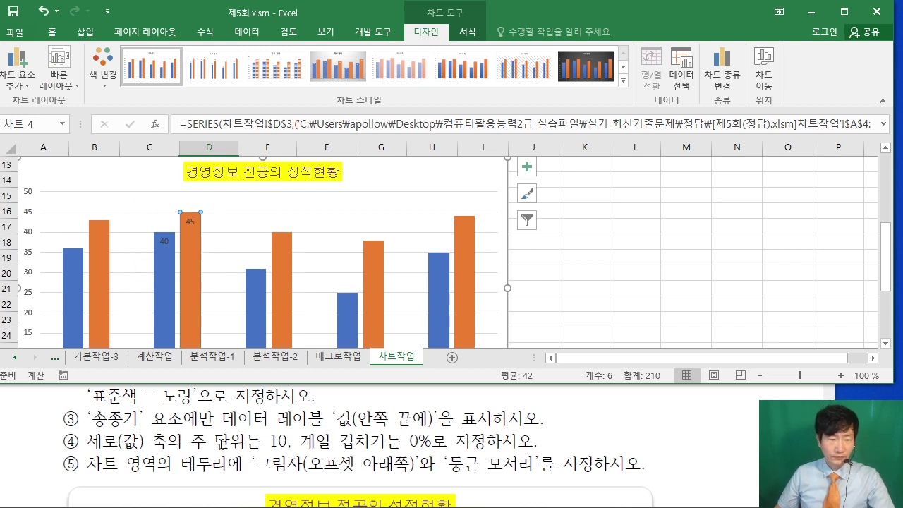
Step: Consult task ④ in the exam PDF and set the vertical value axis's major unit to 10
left_click_drag(90, 442, 515, 442)
left_click(396, 438)
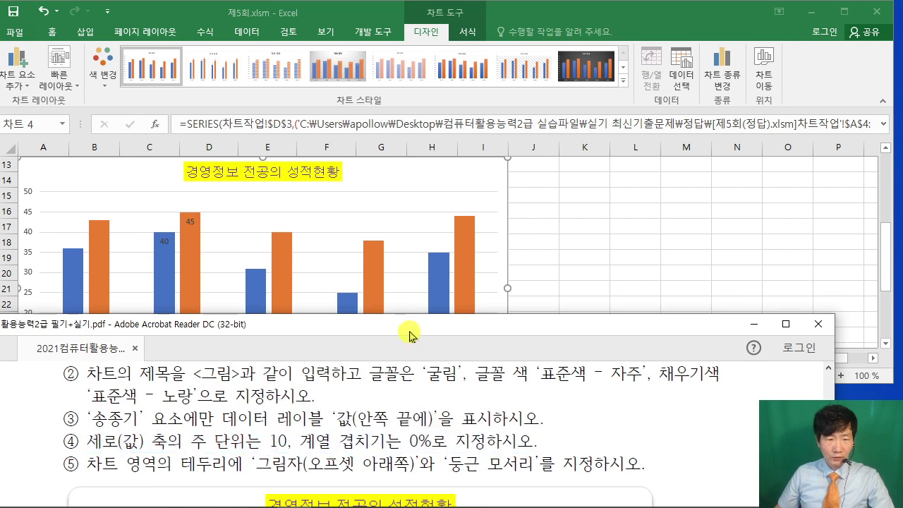
left_click(595, 247)
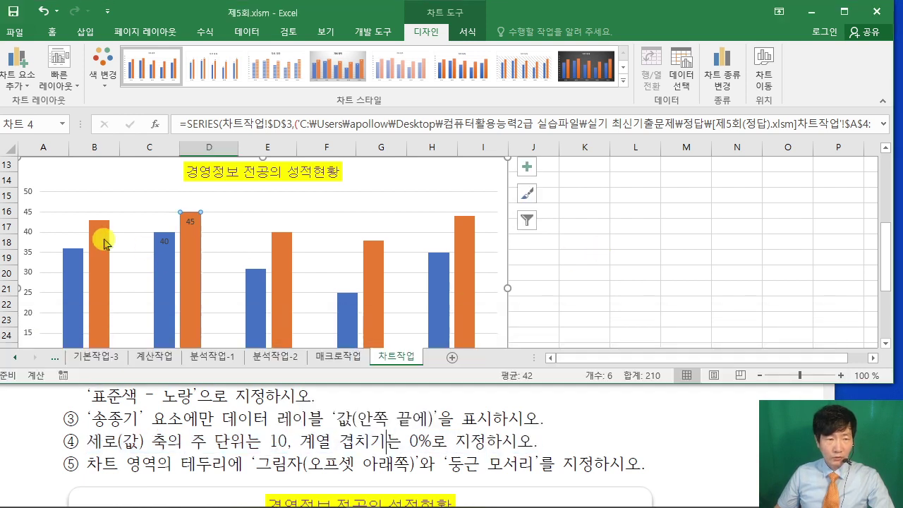
scroll(105, 241, "down", 2)
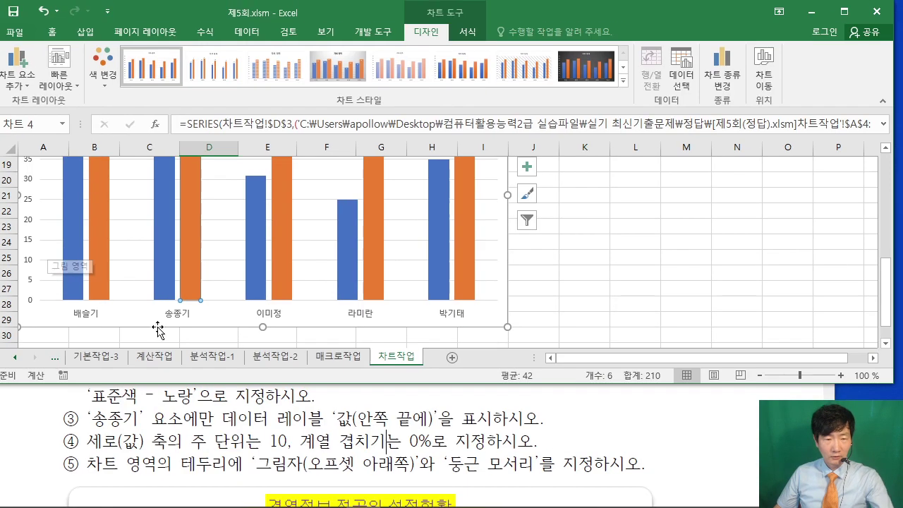
left_click(29, 244)
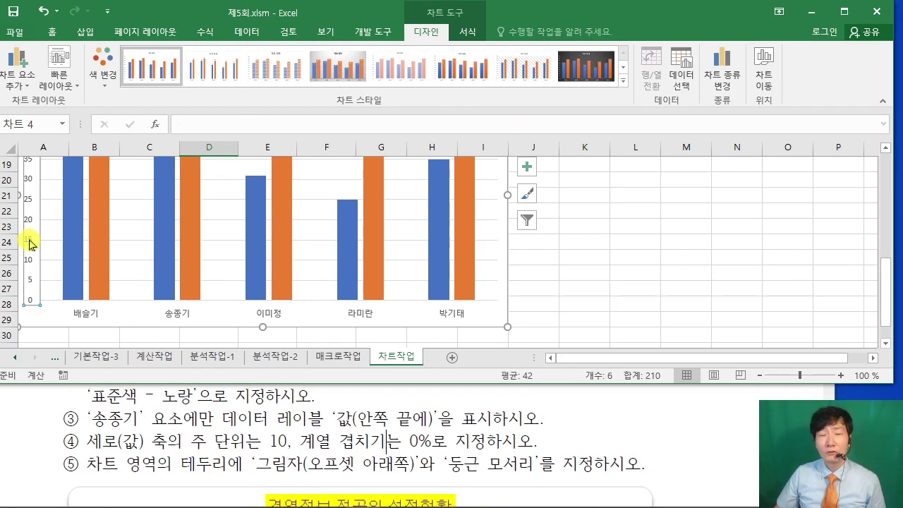
double_click(29, 243)
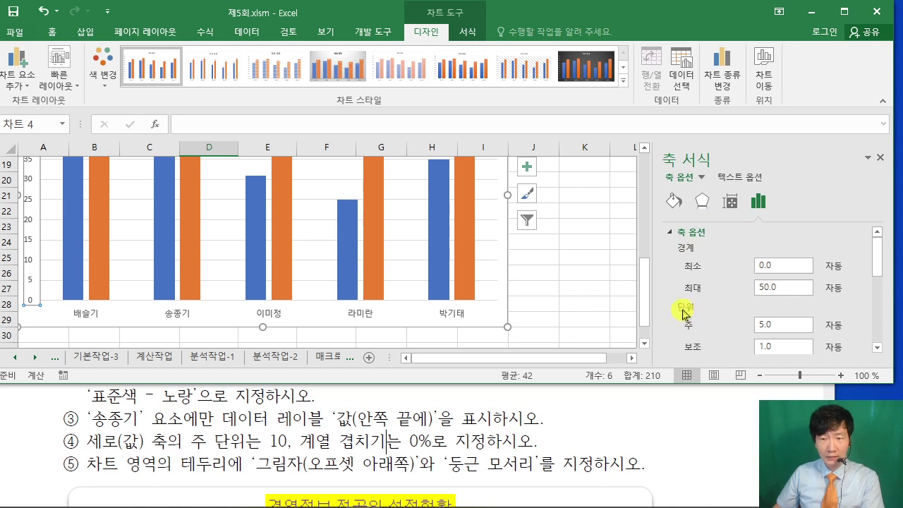
left_click(766, 325)
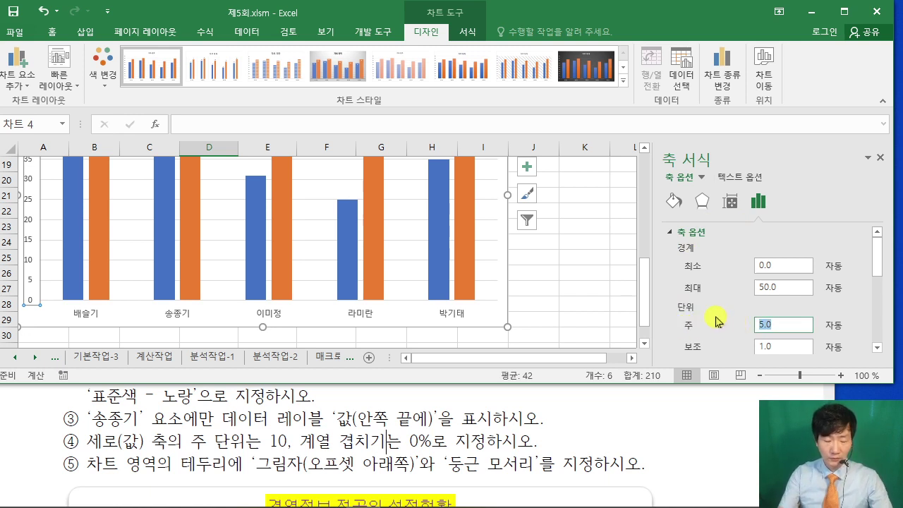
key("Return")
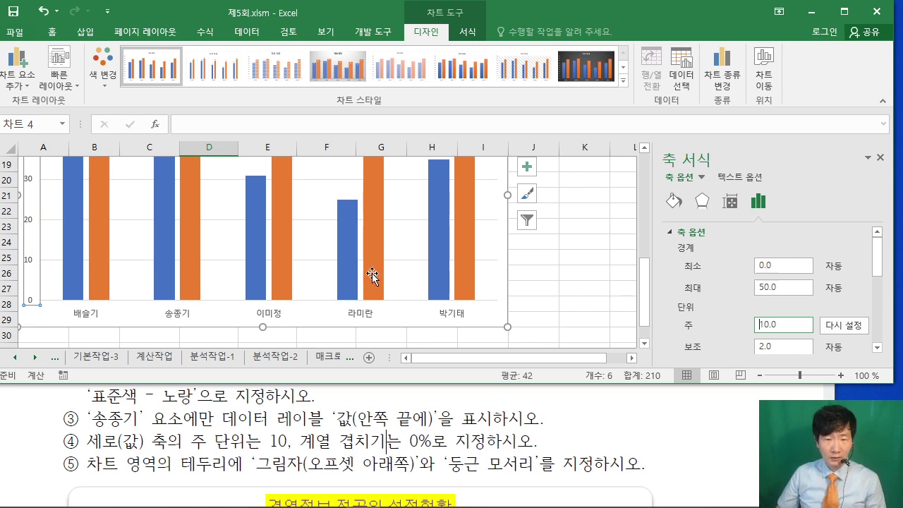
Step: Set the series overlap (계열 겹치기) of the chart's columns to 0%
left_click(344, 241)
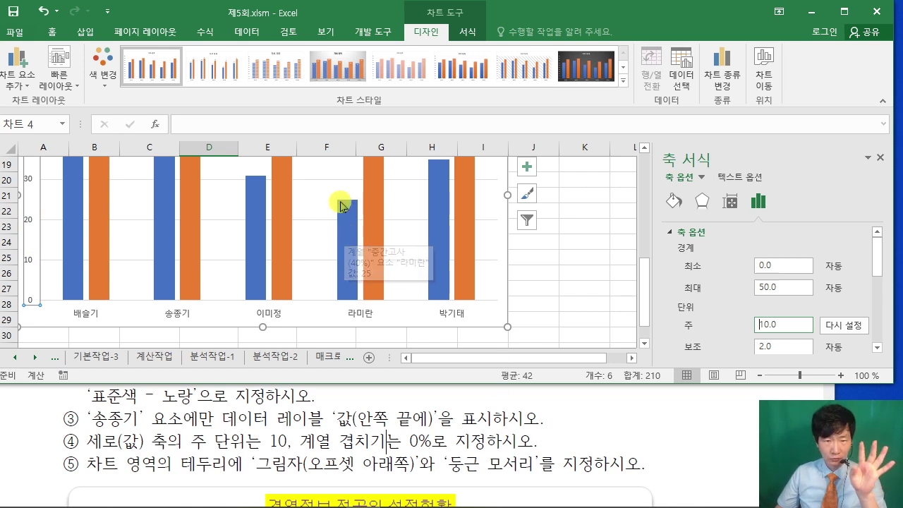
left_click(348, 256)
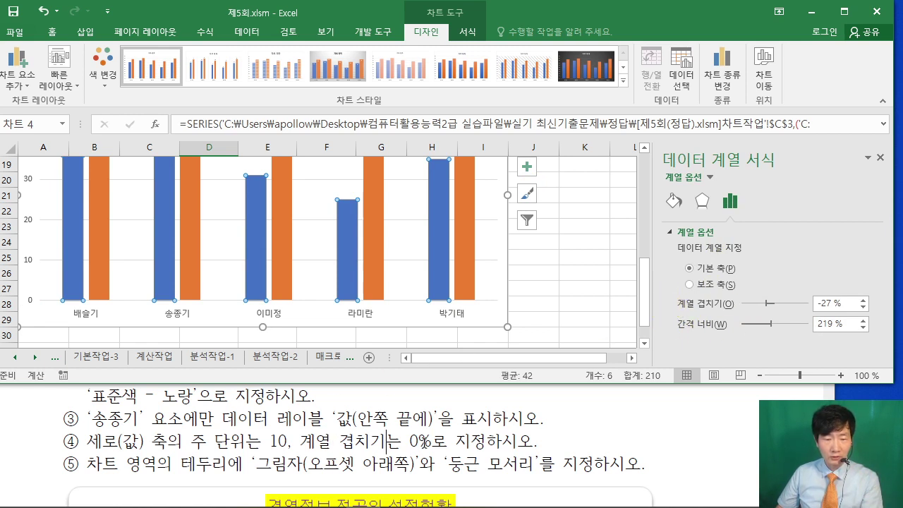
double_click(835, 303)
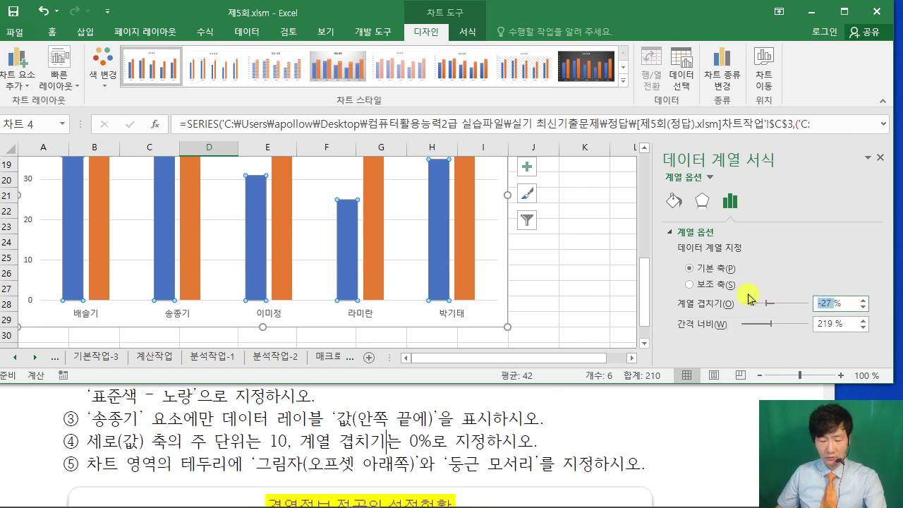
left_click(360, 255)
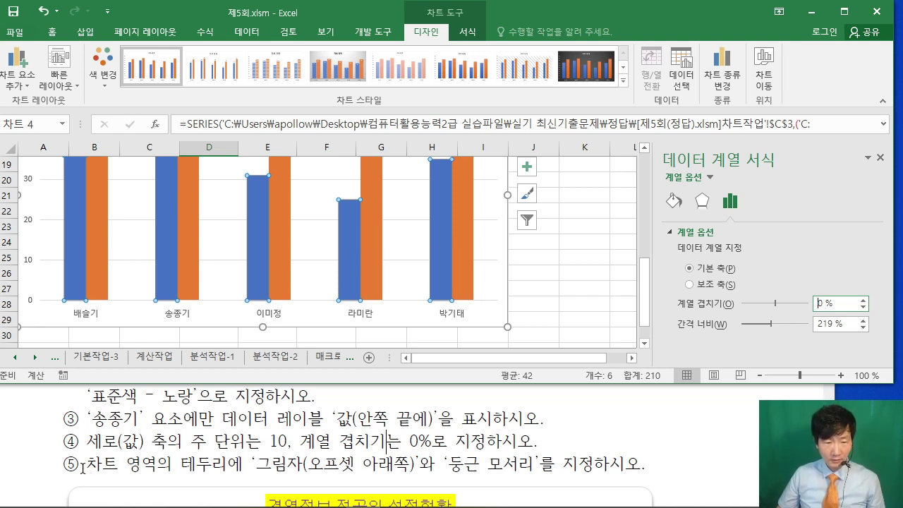
Step: Consult task ⑤ in the exam PDF and apply the 오프셋 아래쪽 outer shadow preset to the chart area
left_click_drag(82, 467, 480, 467)
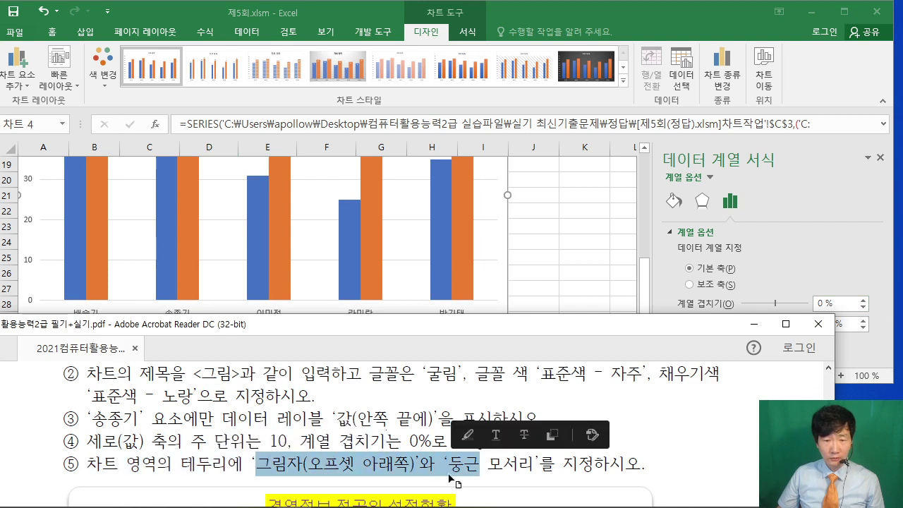
left_click(412, 466)
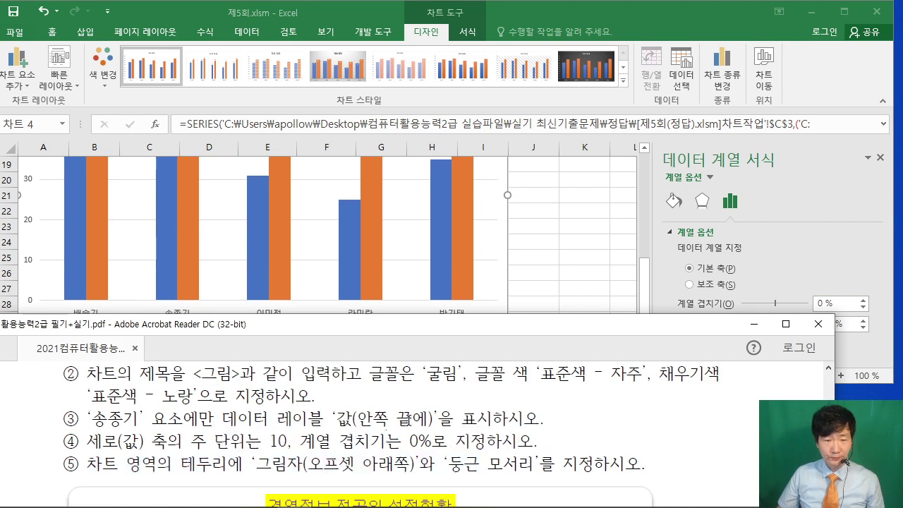
left_click(555, 251)
scroll(556, 243, "up", 3)
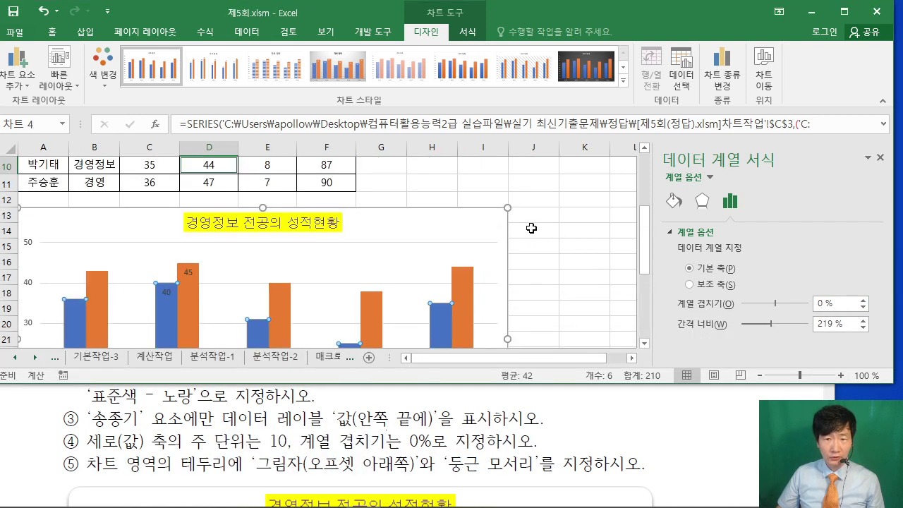
left_click(494, 218)
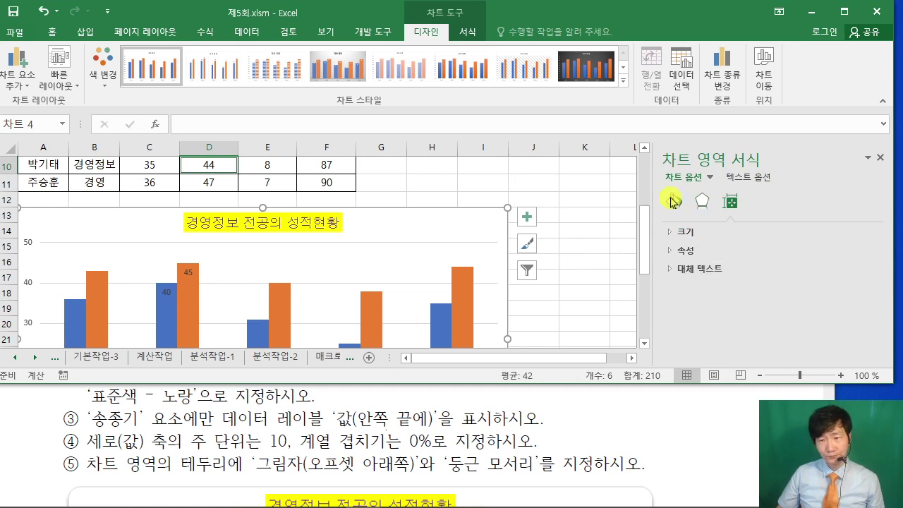
left_click(705, 206)
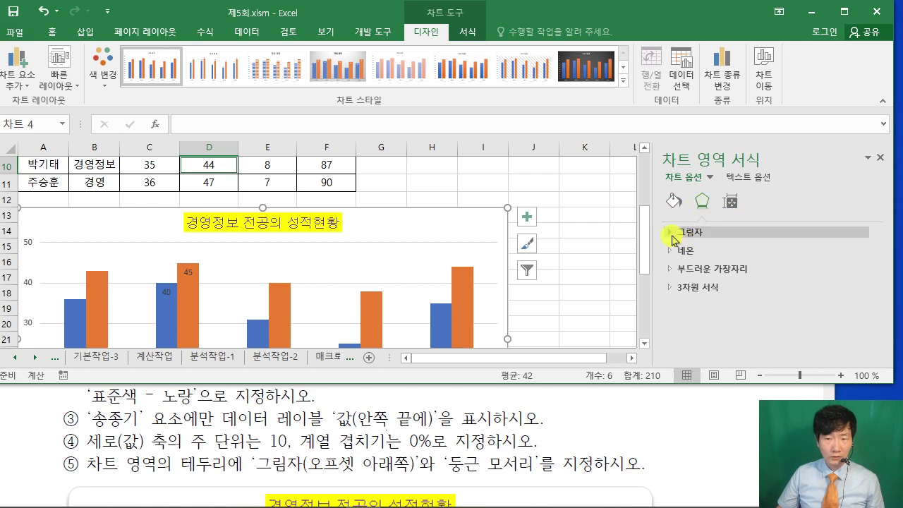
left_click(671, 235)
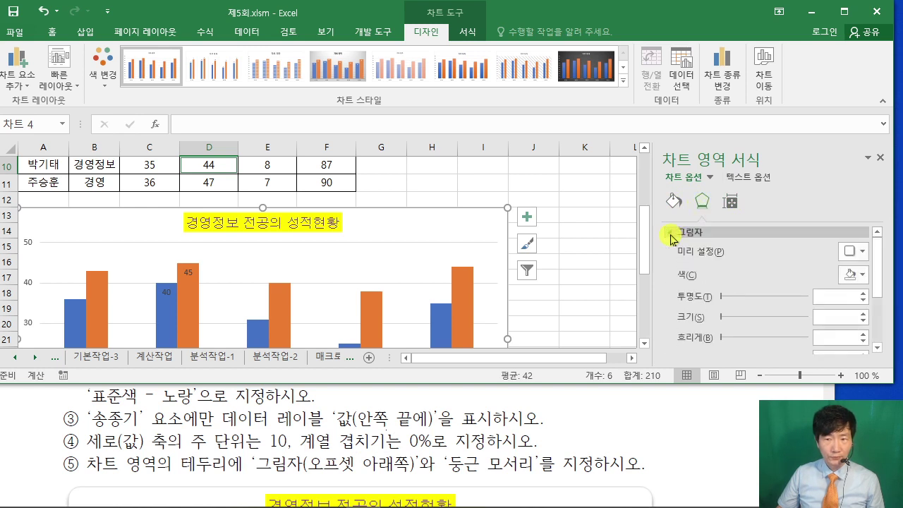
left_click(862, 253)
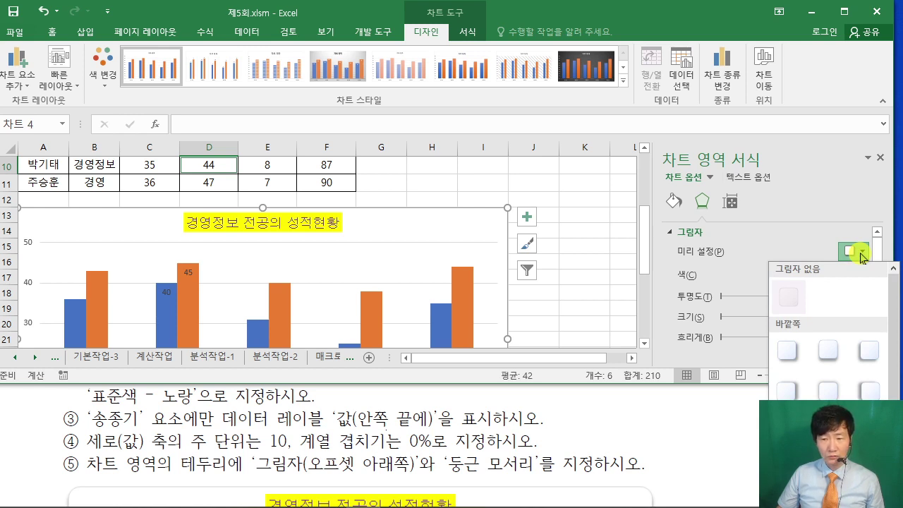
left_click(833, 346)
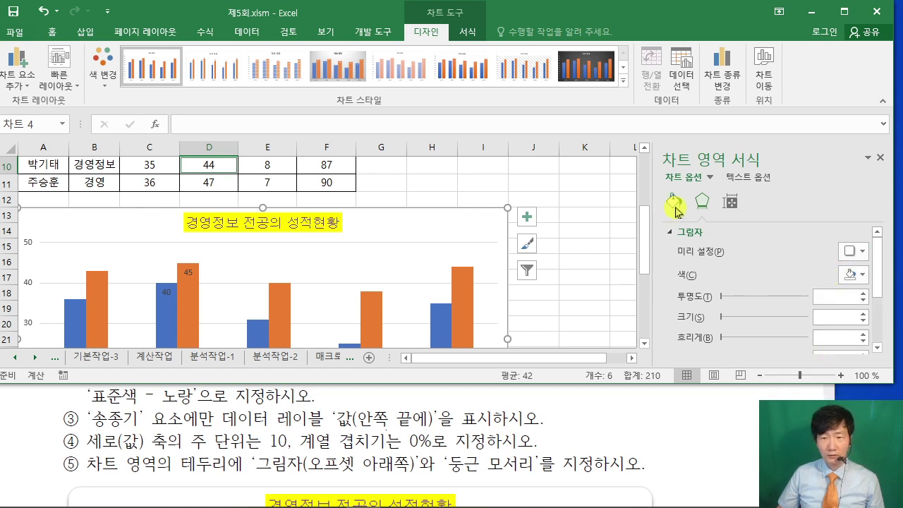
Step: Enable rounded corners (둥근 모서리) on the chart area's border and close the chart area formatting pane
left_click(676, 209)
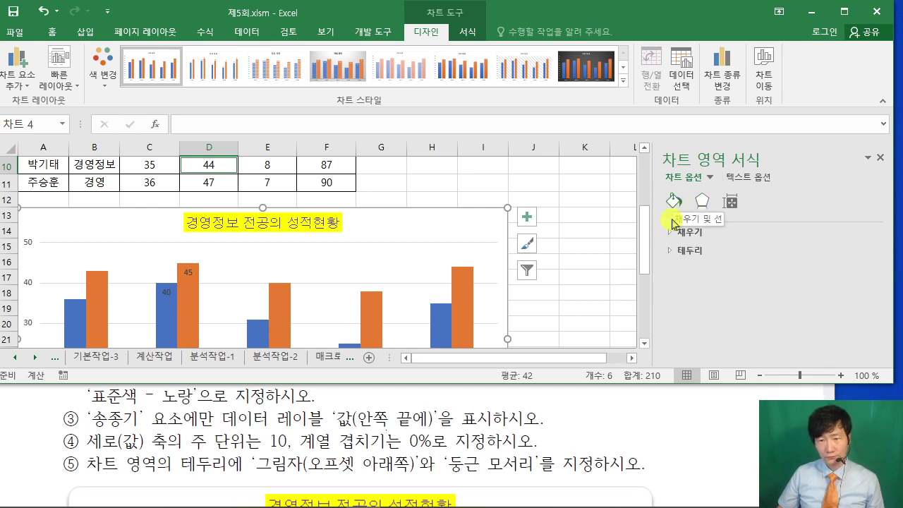
left_click(671, 252)
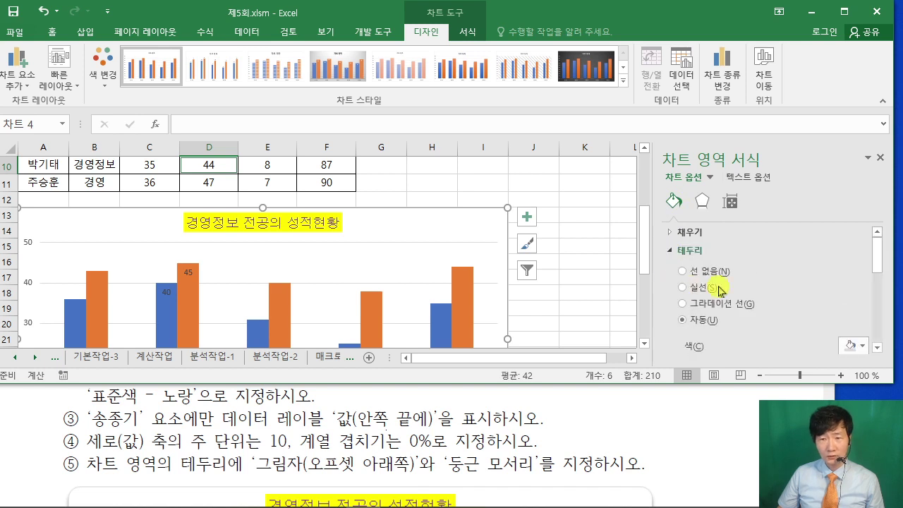
scroll(755, 288, "down", 10)
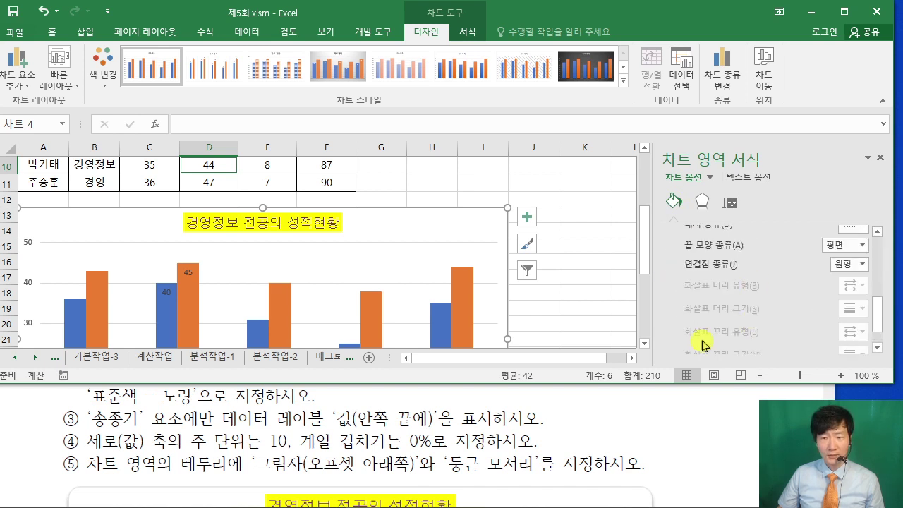
scroll(734, 314, "down", 2)
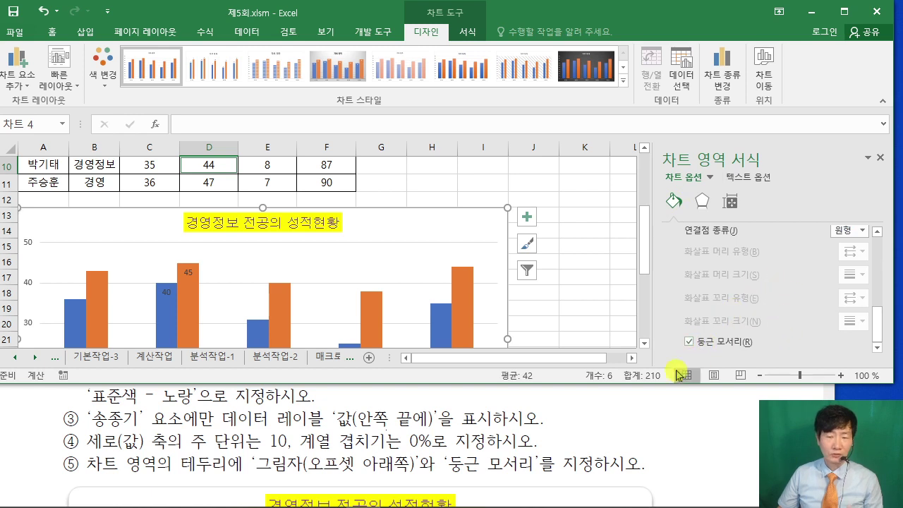
left_click(580, 295)
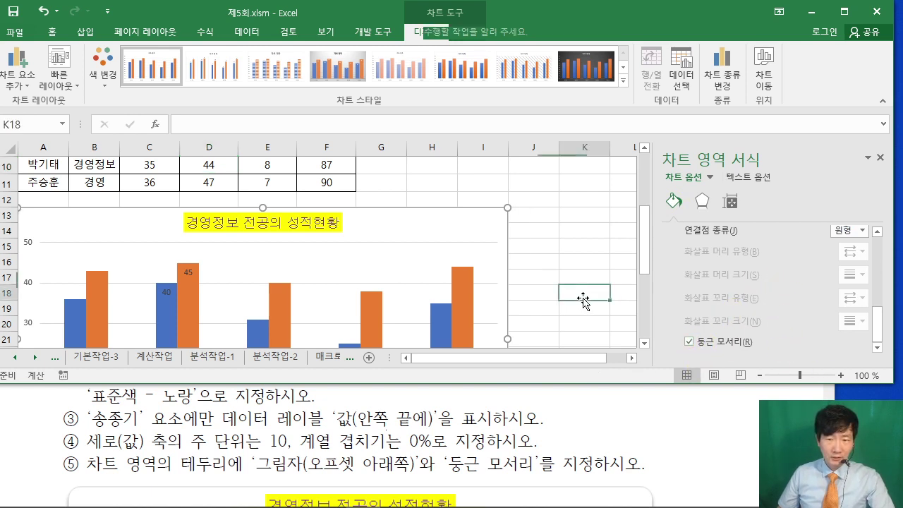
left_click(882, 161)
left_click(680, 221)
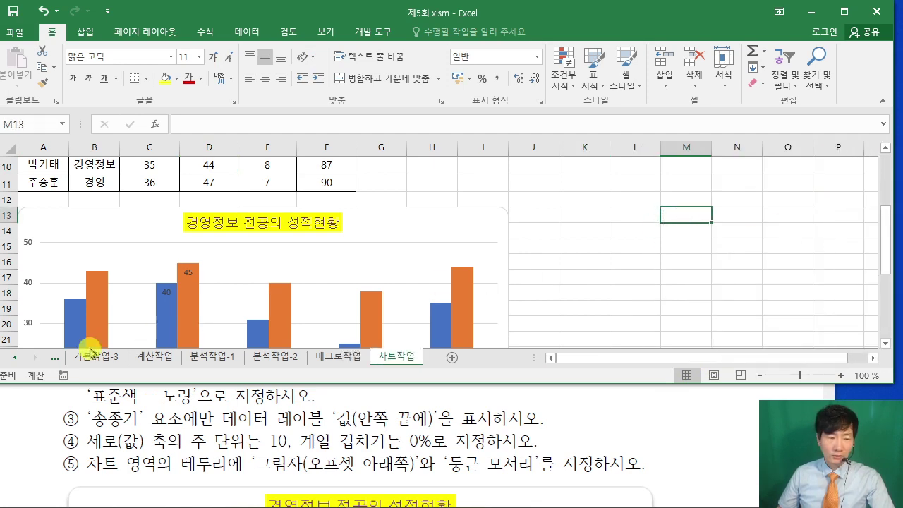
Step: Switch to the 기본작업-2 sheet and locate its instructions on page 348 of the exam PDF
left_click(17, 358)
left_click(159, 357)
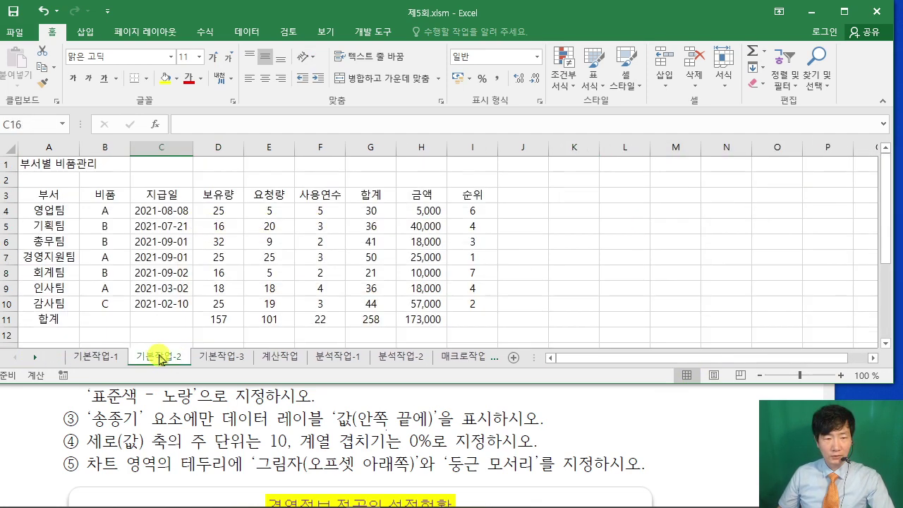
left_click(643, 285)
left_click(541, 406)
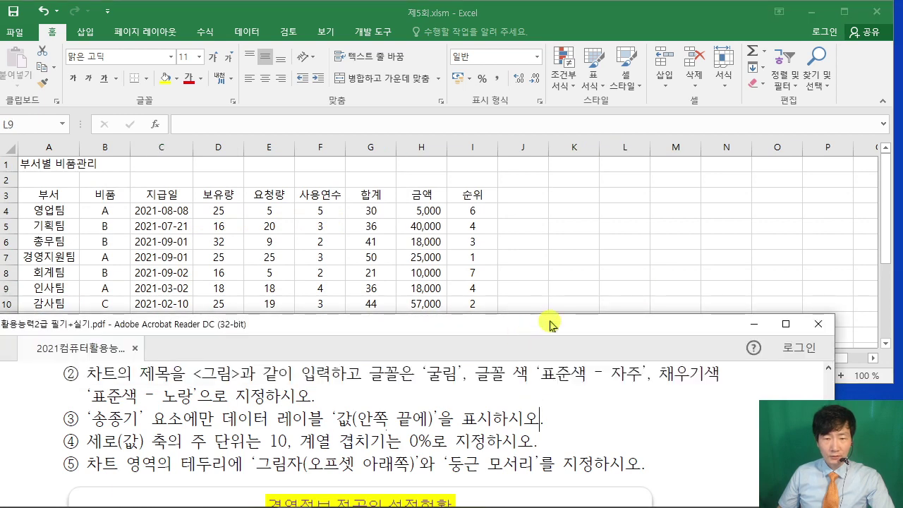
left_click_drag(550, 322, 611, 197)
left_click(385, 427)
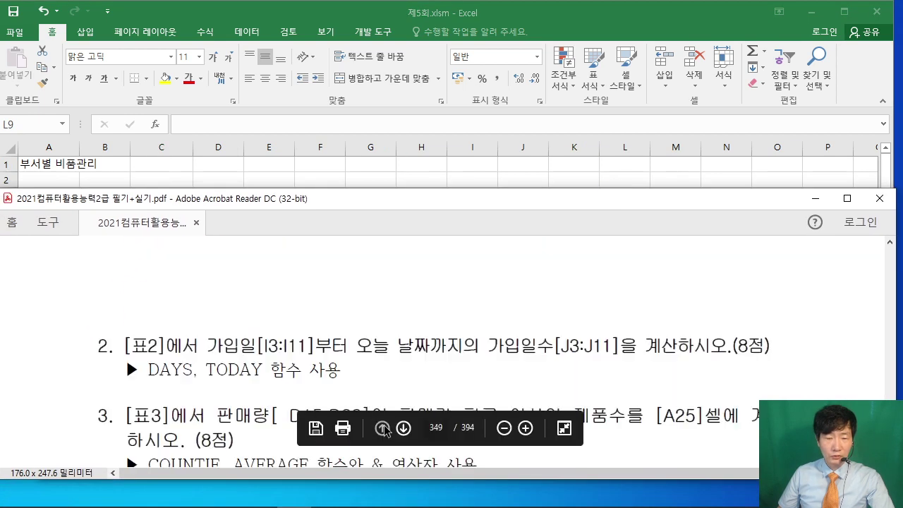
left_click(383, 429)
scroll(430, 326, "down", 5)
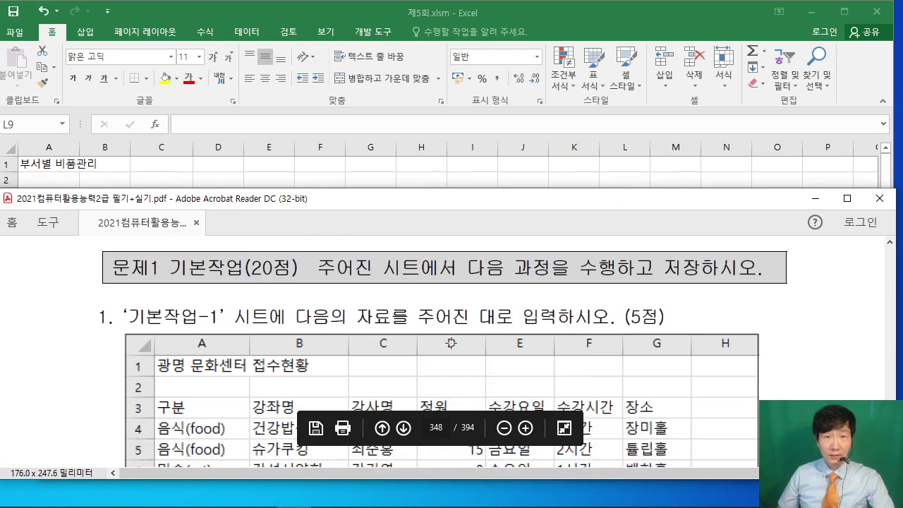
scroll(452, 337, "down", 6)
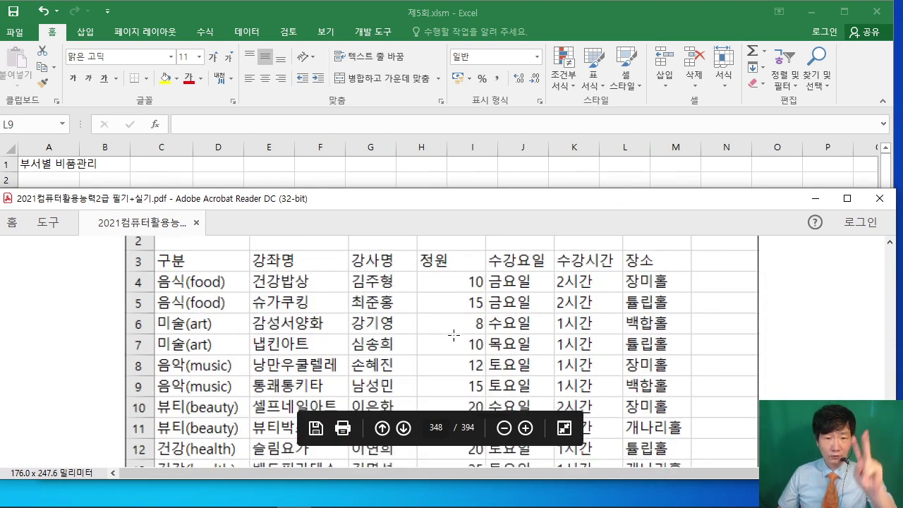
scroll(459, 337, "down", 5)
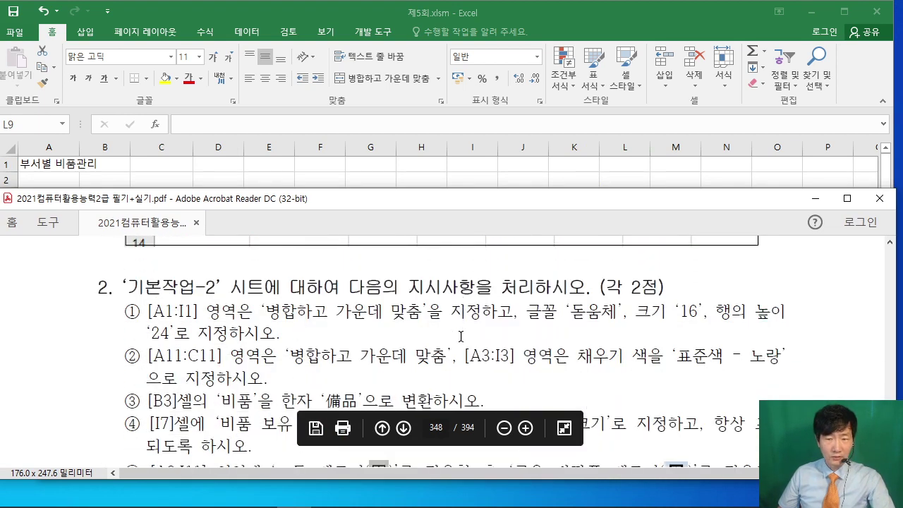
left_click_drag(479, 202, 415, 357)
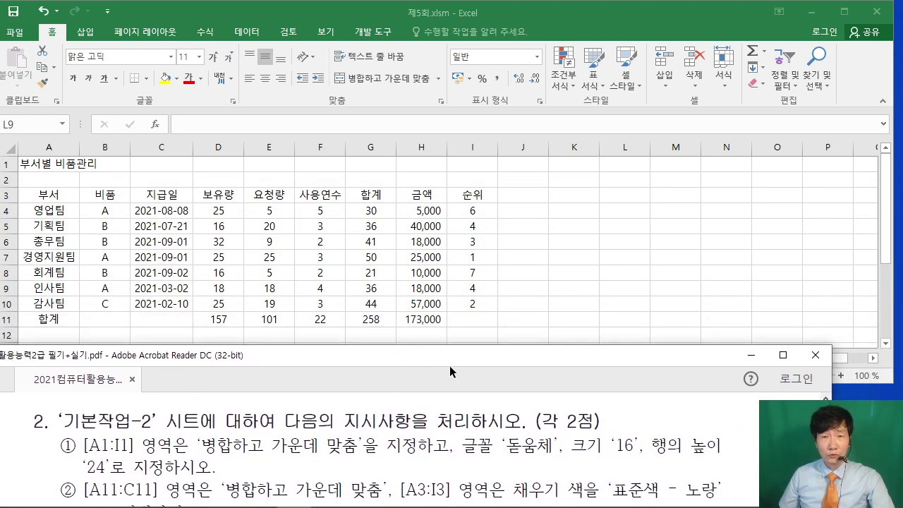
Step: Consult task ① in the exam PDF and merge and center the title across A1:I1
scroll(198, 422, "down", 2)
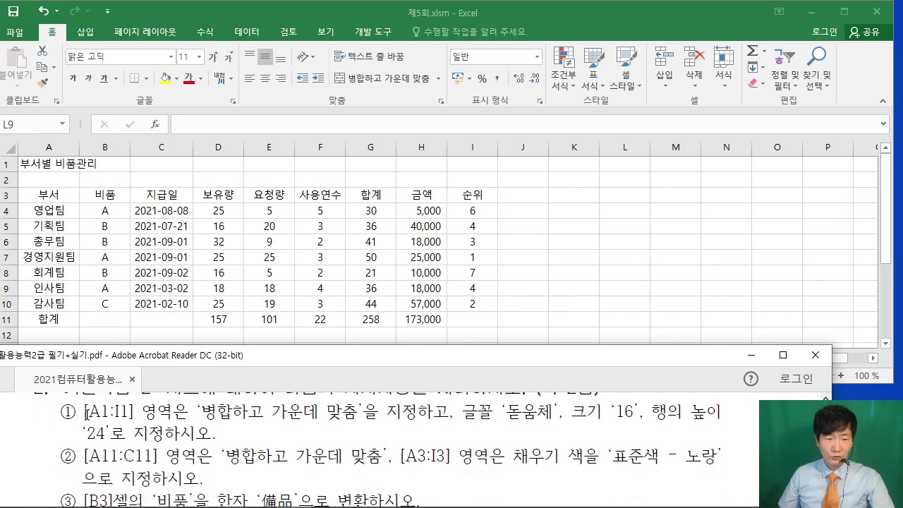
left_click_drag(86, 414, 220, 430)
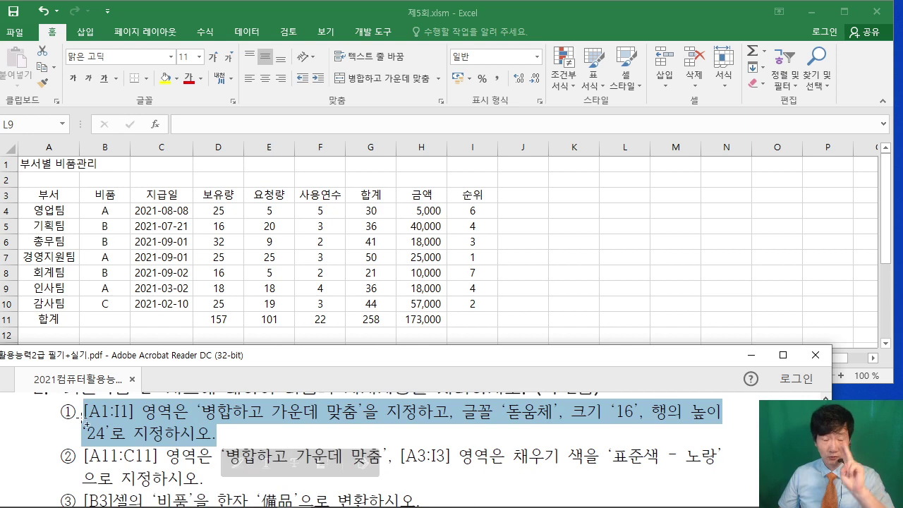
left_click(151, 415)
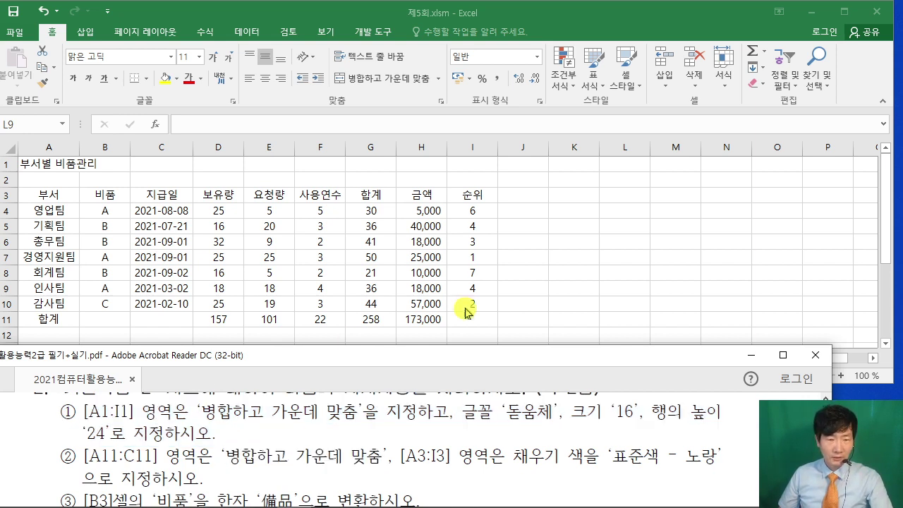
left_click(527, 281)
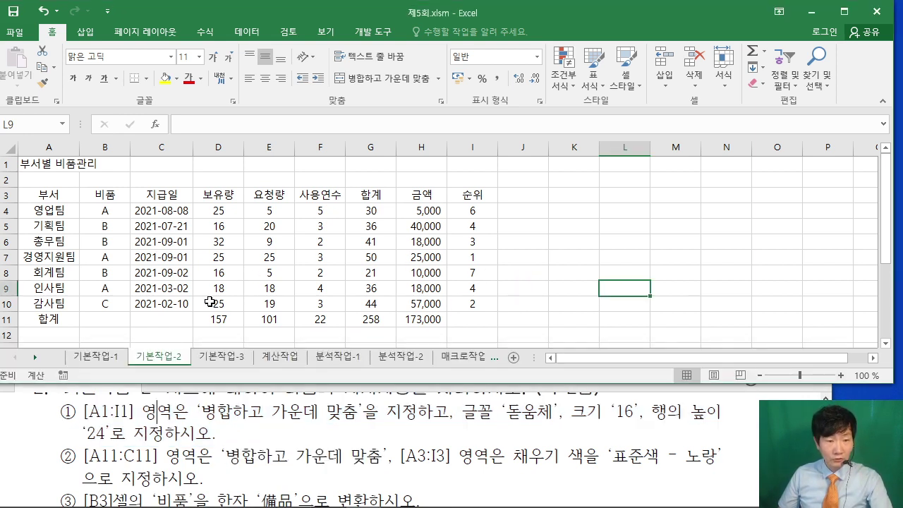
left_click_drag(44, 167, 466, 161)
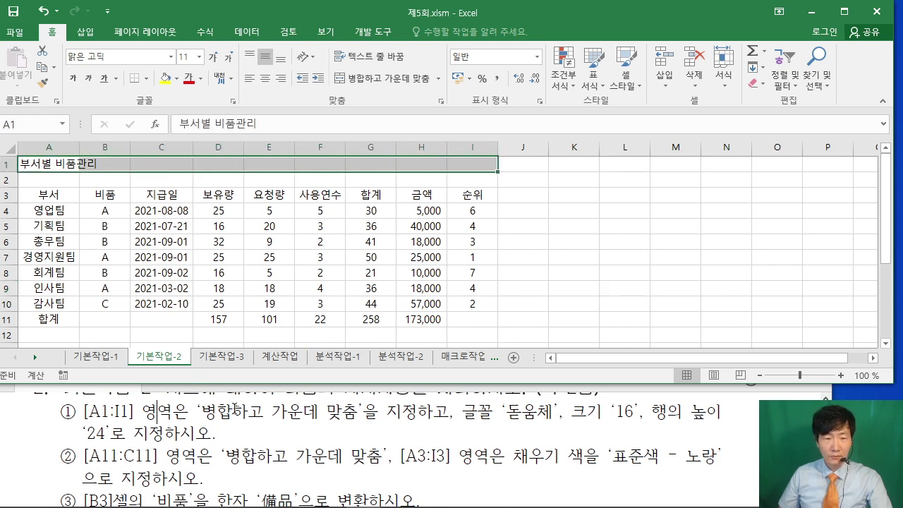
left_click(364, 78)
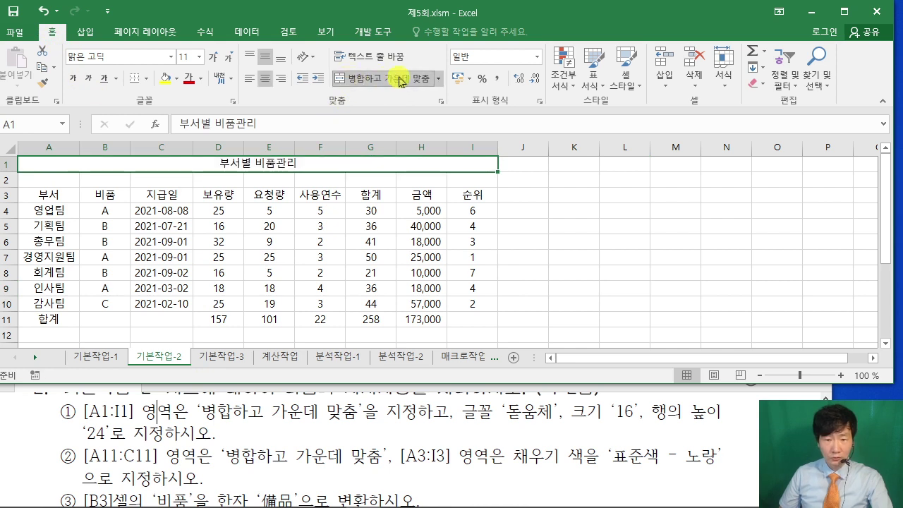
Step: Set the merged title's font to 돋움체 and its size to 16
left_click(132, 57)
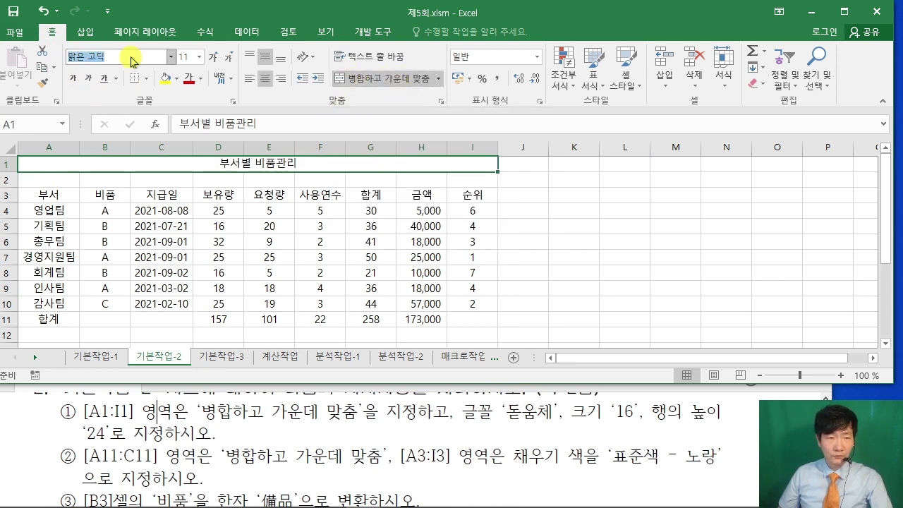
type("돋")
type("체")
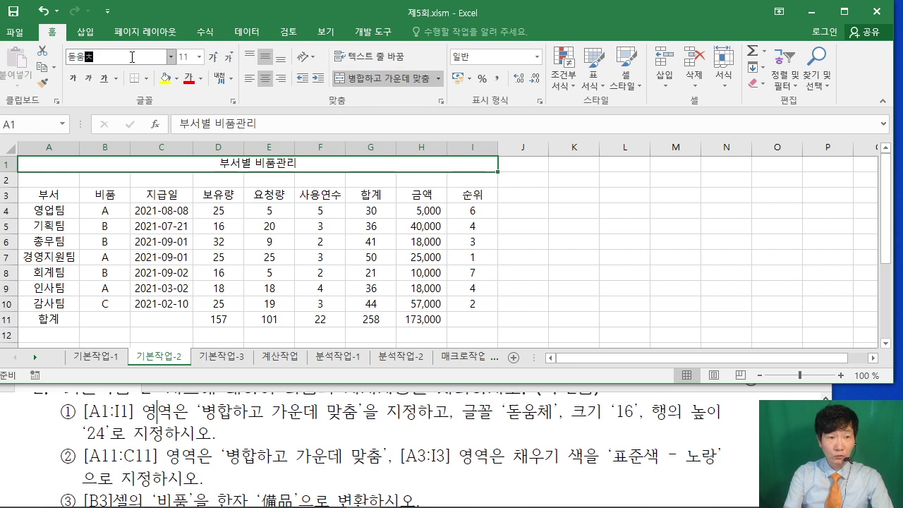
key("Return")
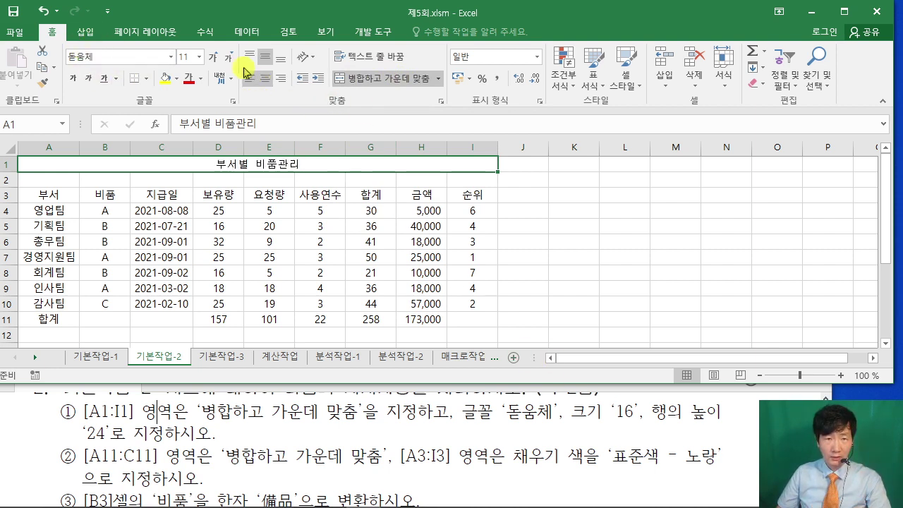
left_click(185, 56)
type("16")
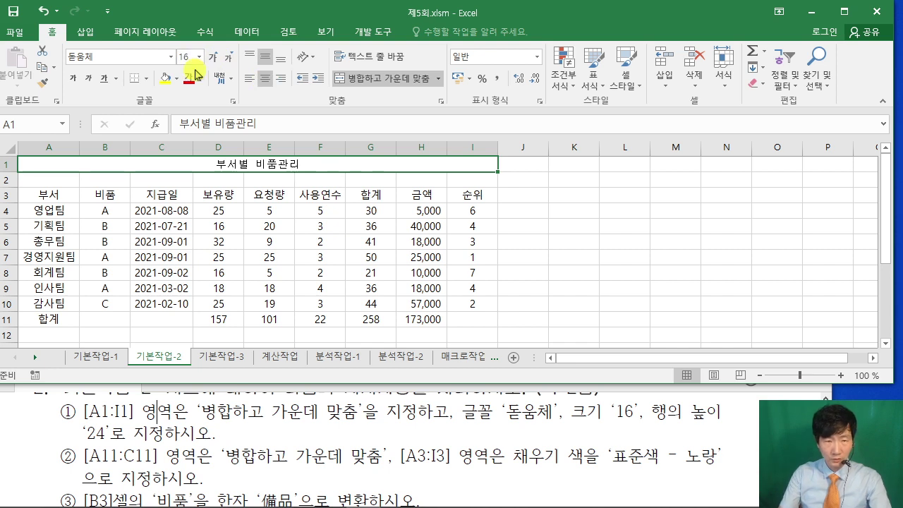
key("Return")
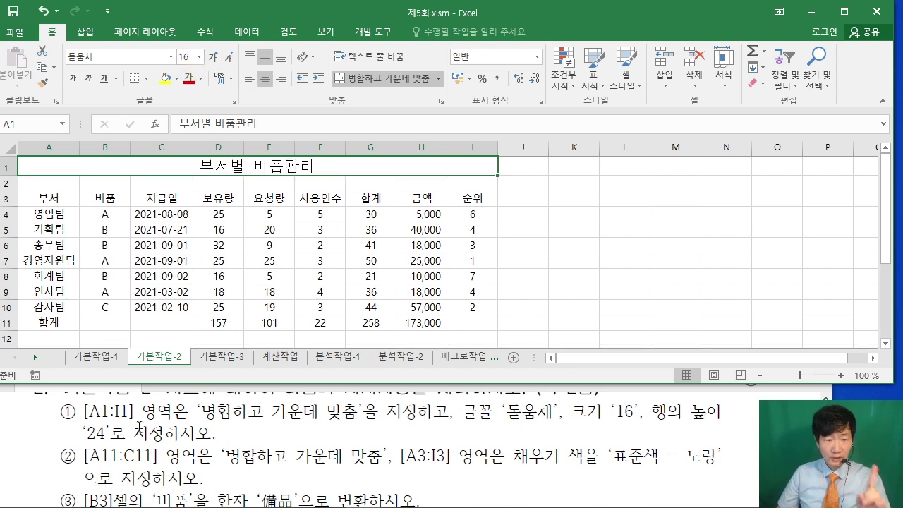
Step: Set the height of row 1 to 24
right_click(8, 165)
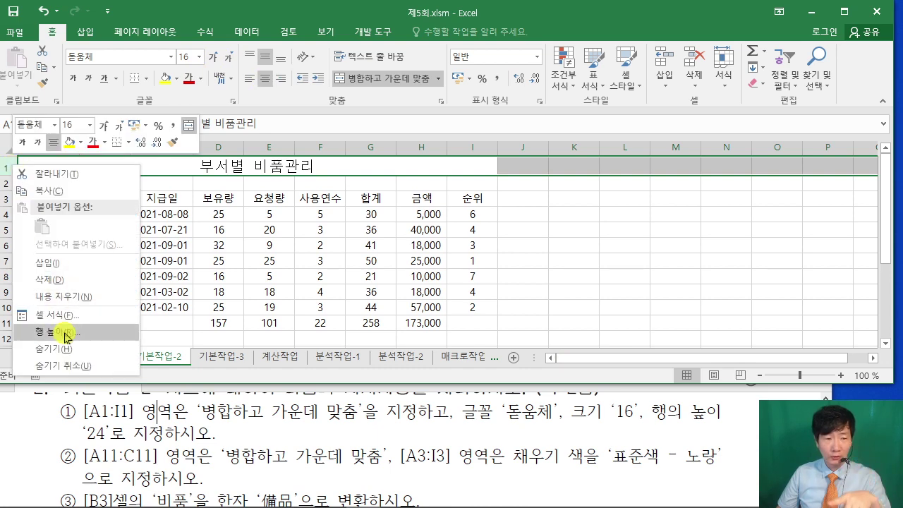
left_click(43, 332)
left_click_drag(43, 296, 435, 94)
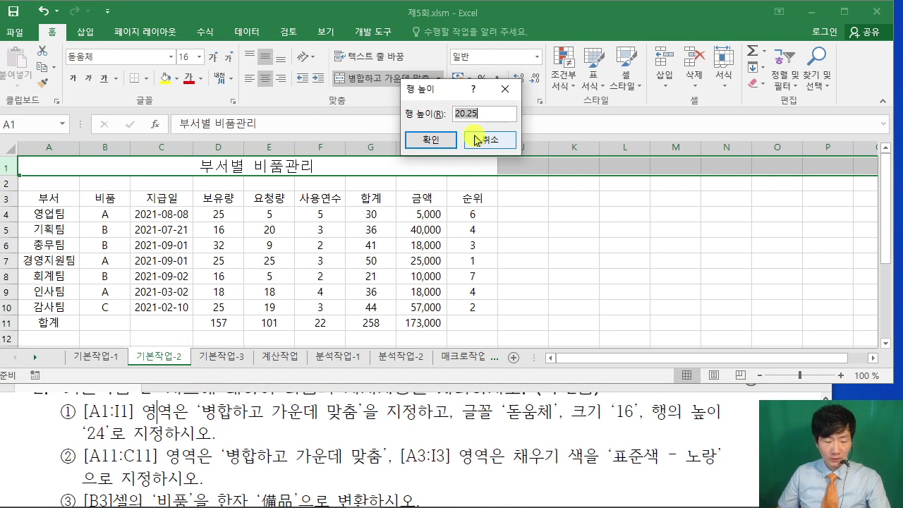
type("24")
key("Return")
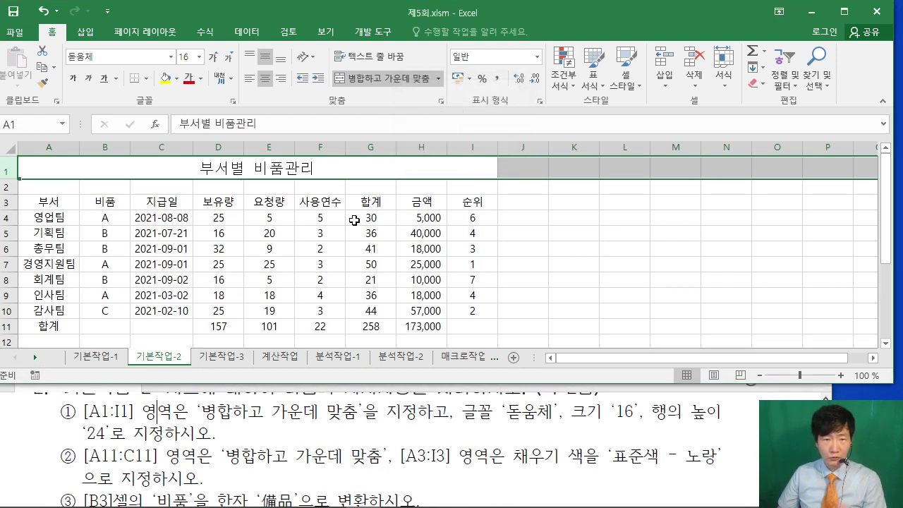
Step: Consult task ② in the exam PDF and merge and center the 합계 label across A11:C11
left_click(247, 426)
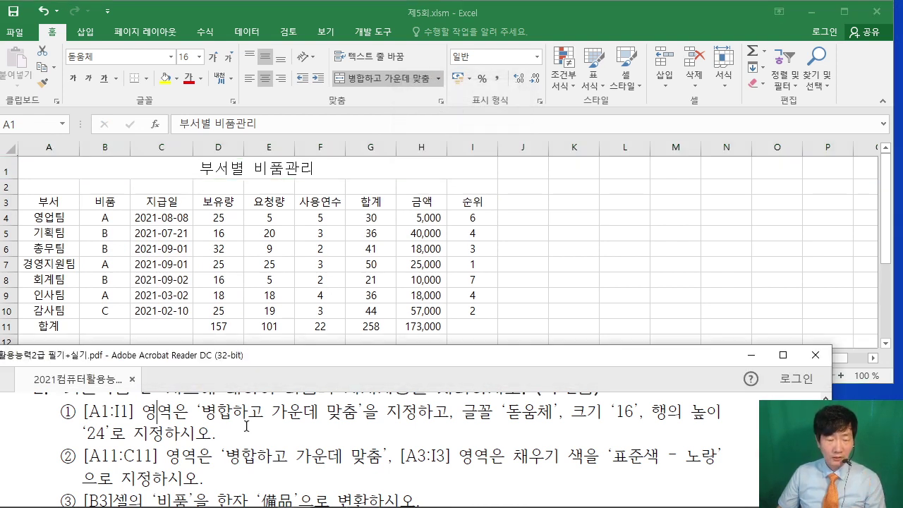
scroll(247, 427, "up", 1)
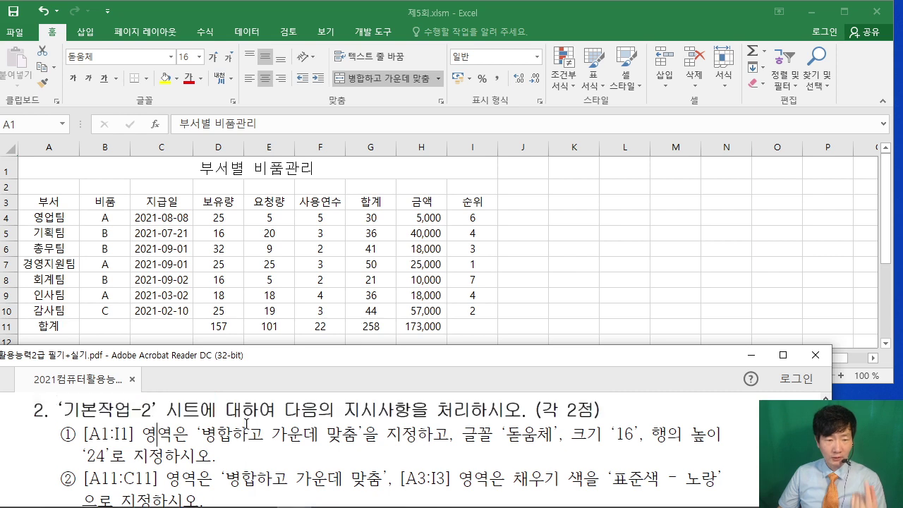
scroll(248, 422, "down", 2)
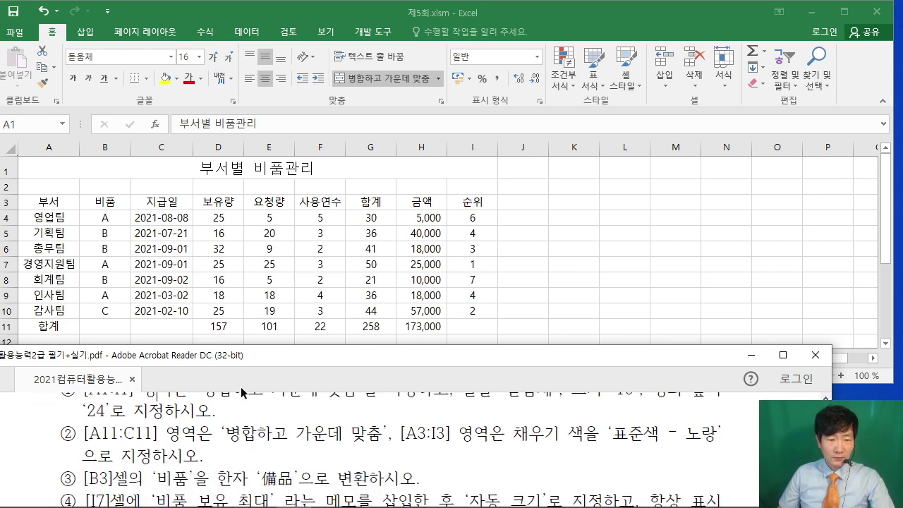
left_click(222, 297)
scroll(77, 281, "down", 1)
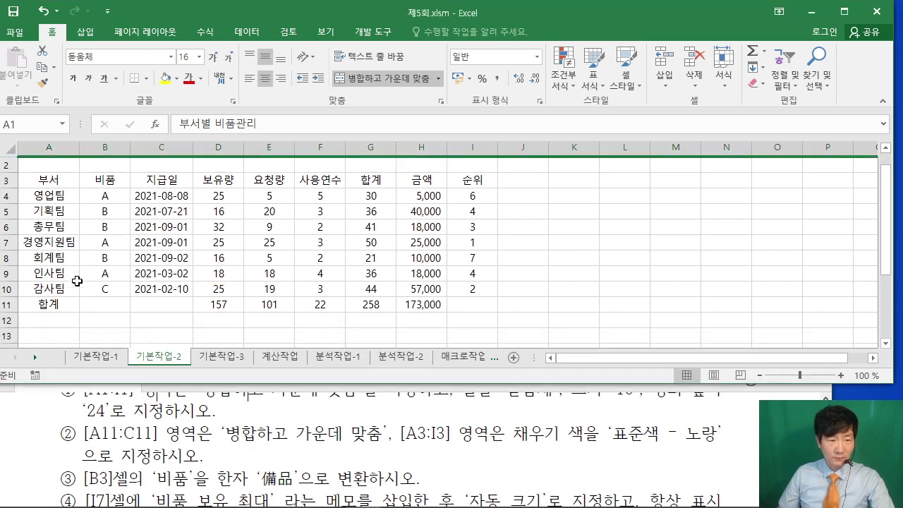
scroll(77, 281, "down", 2)
left_click_drag(55, 226, 159, 224)
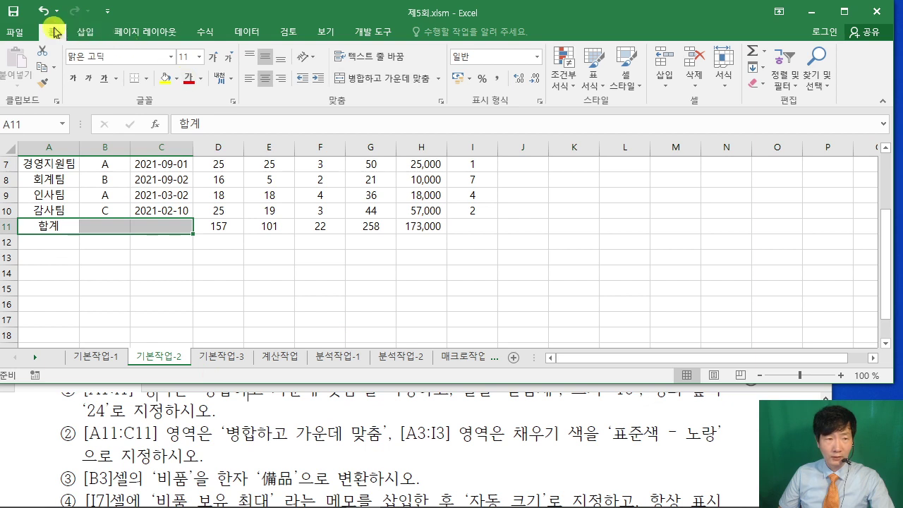
left_click(357, 492)
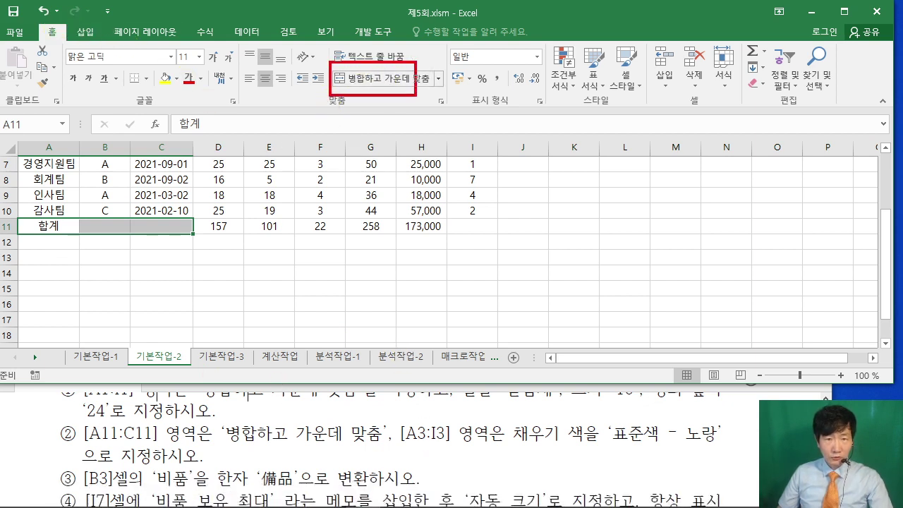
left_click(388, 82)
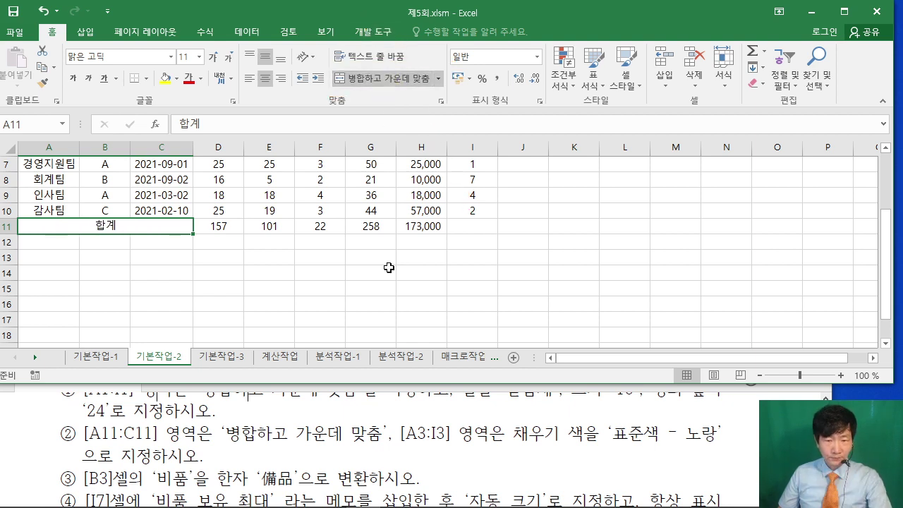
scroll(336, 231, "up", 2)
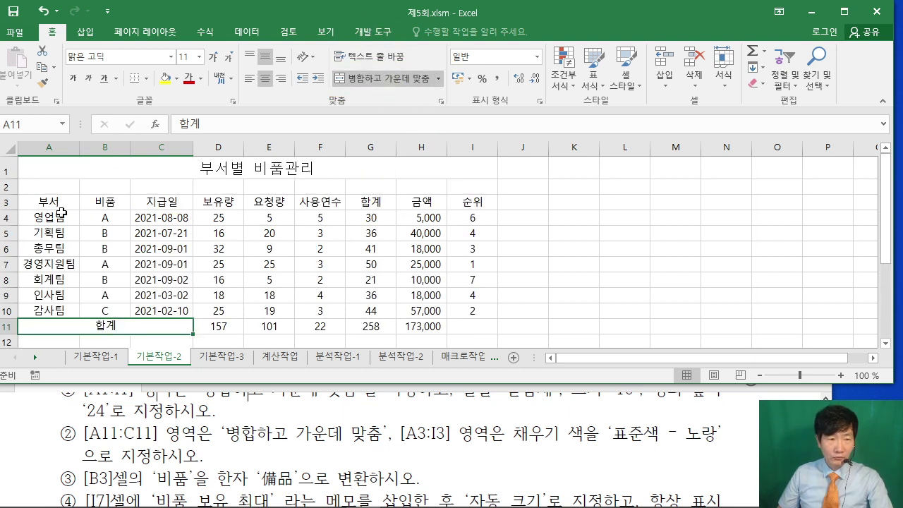
Step: Fill the header range A3:I3 with the standard yellow colour
left_click(34, 201)
left_click_drag(106, 209, 470, 202)
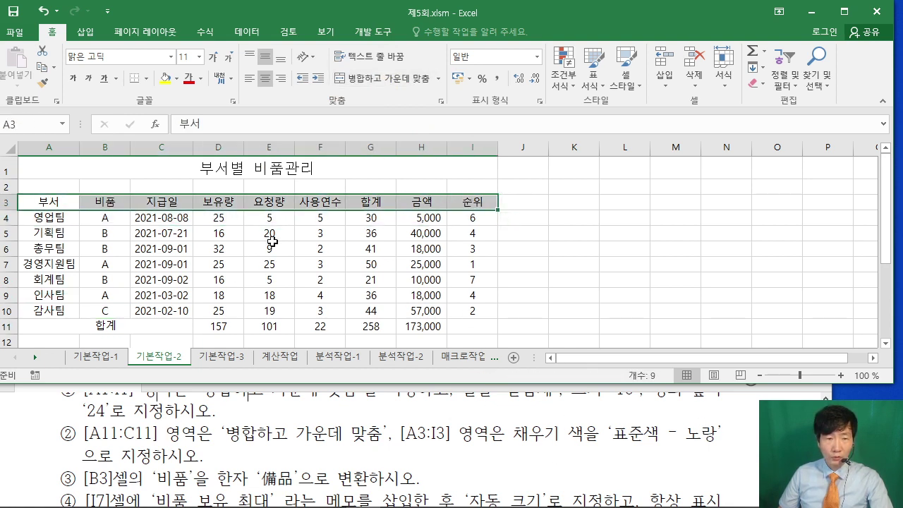
left_click(178, 80)
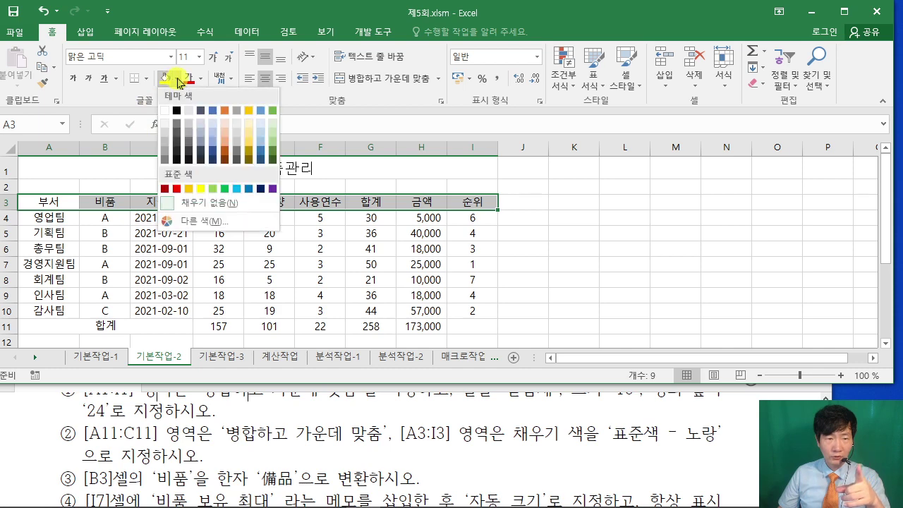
left_click(203, 189)
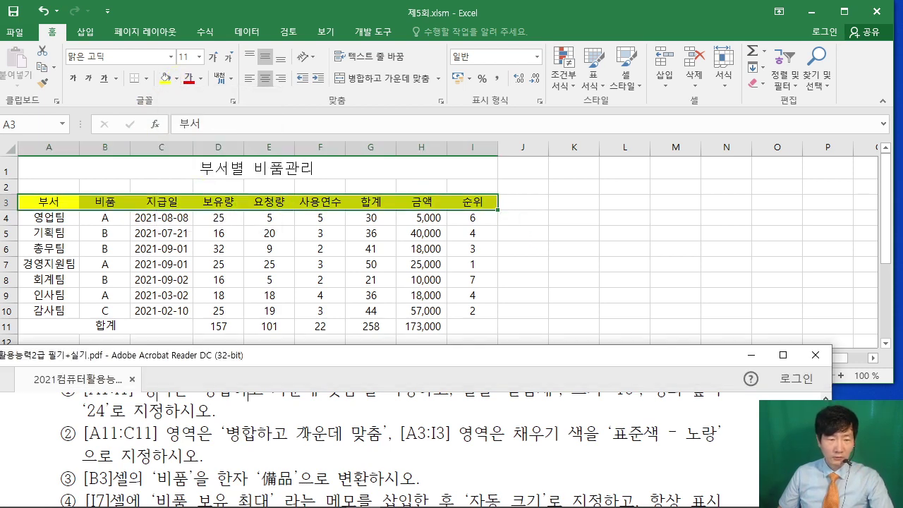
Step: Consult task ③ in the exam PDF and convert the text 비품 in cell B3 to the Hanja 備品
left_click(312, 434)
scroll(315, 427, "down", 1)
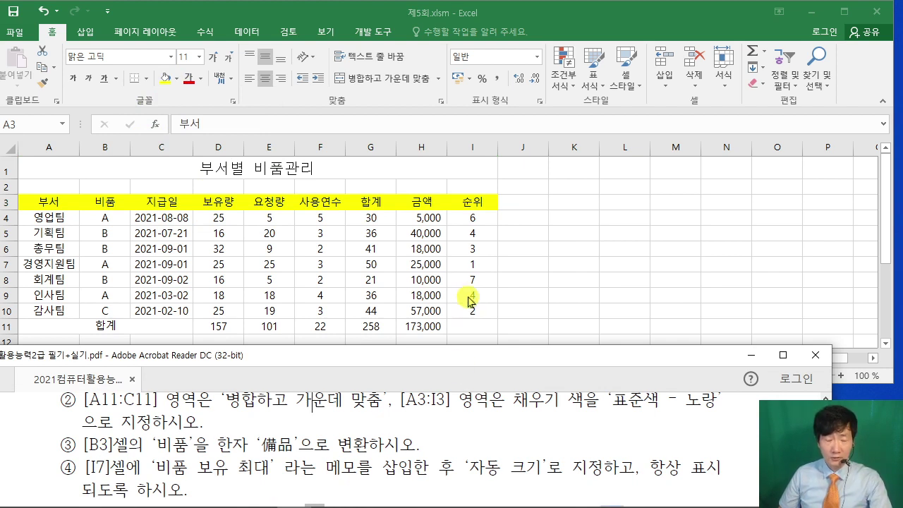
left_click(106, 203)
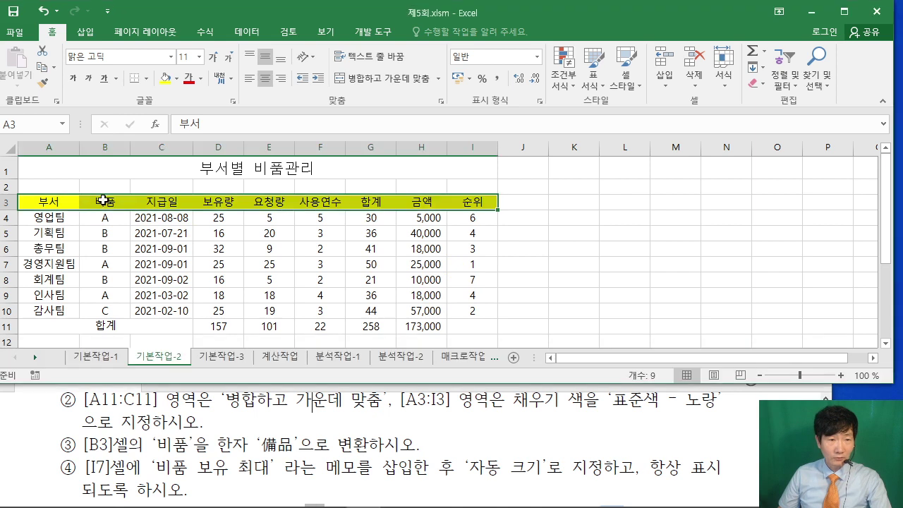
double_click(208, 127)
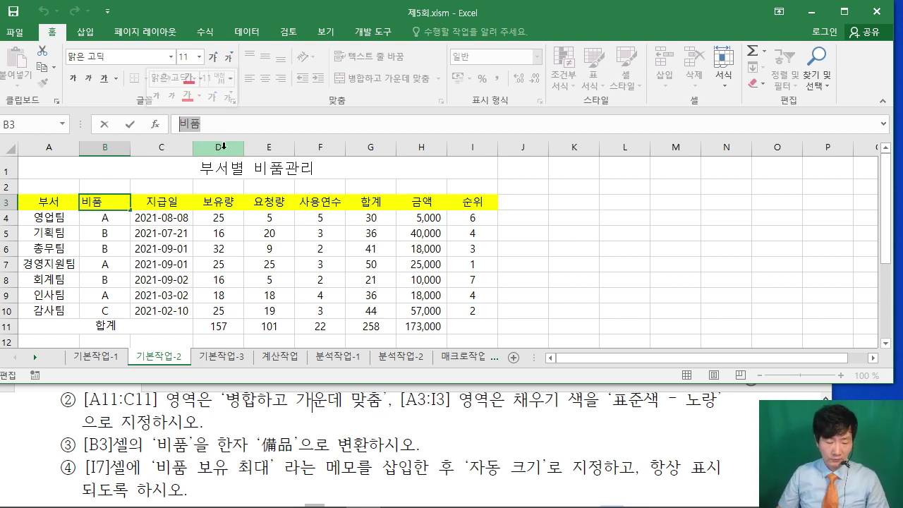
key("Hangul_Hanja")
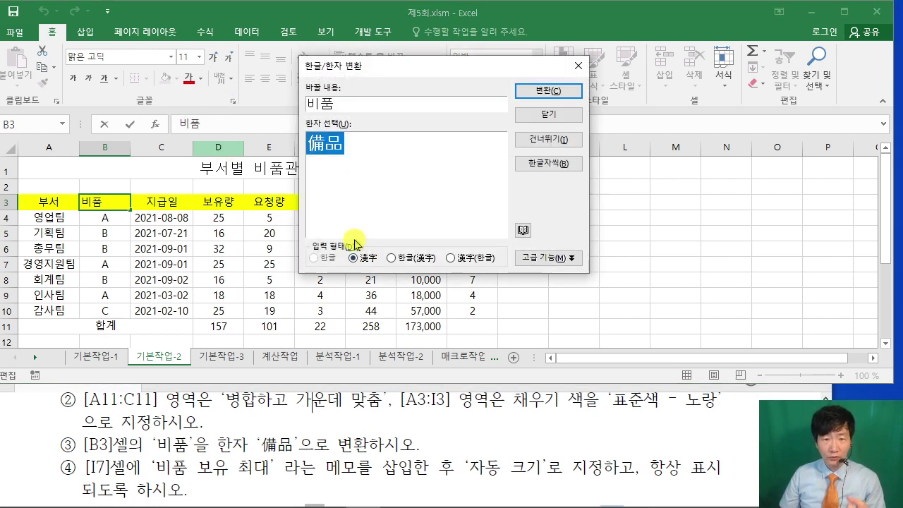
left_click(564, 92)
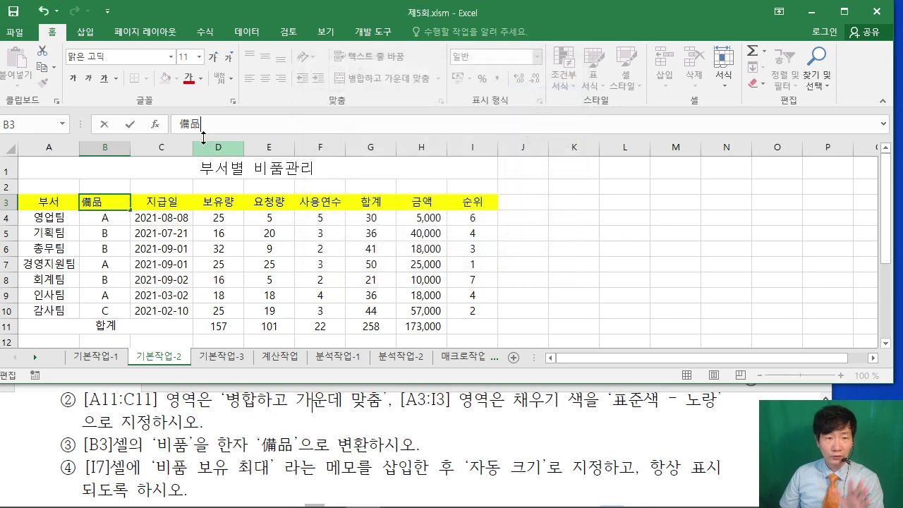
Step: Consult task ④ in the exam PDF, commit the B3 entry and select cell I7 for the memo
left_click(221, 422)
scroll(222, 420, "down", 3)
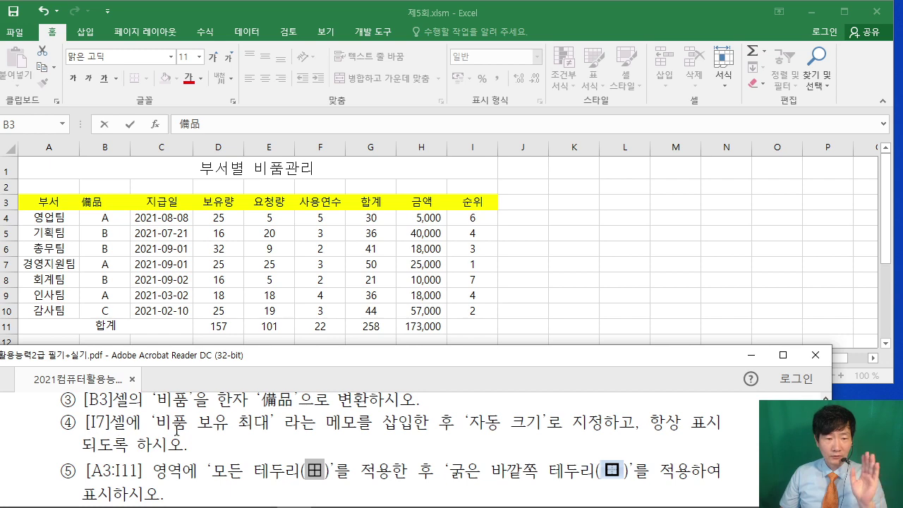
left_click(598, 248)
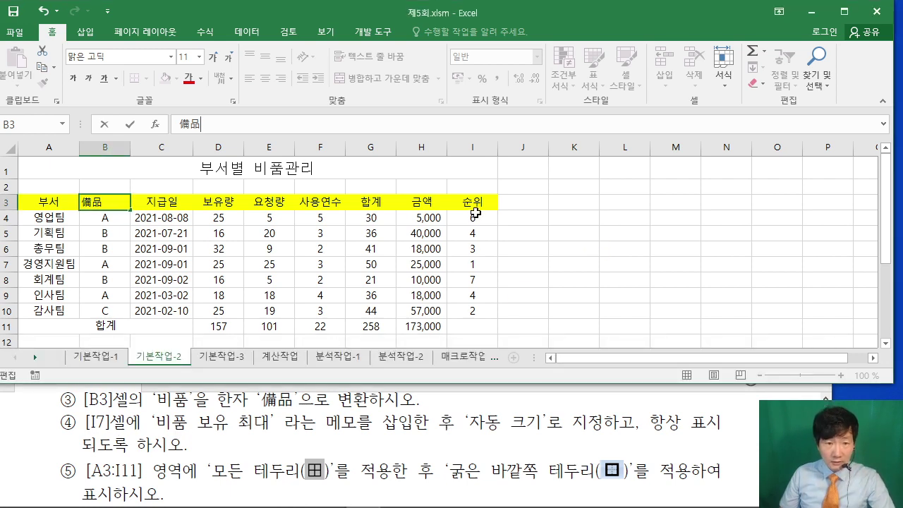
left_click(467, 267)
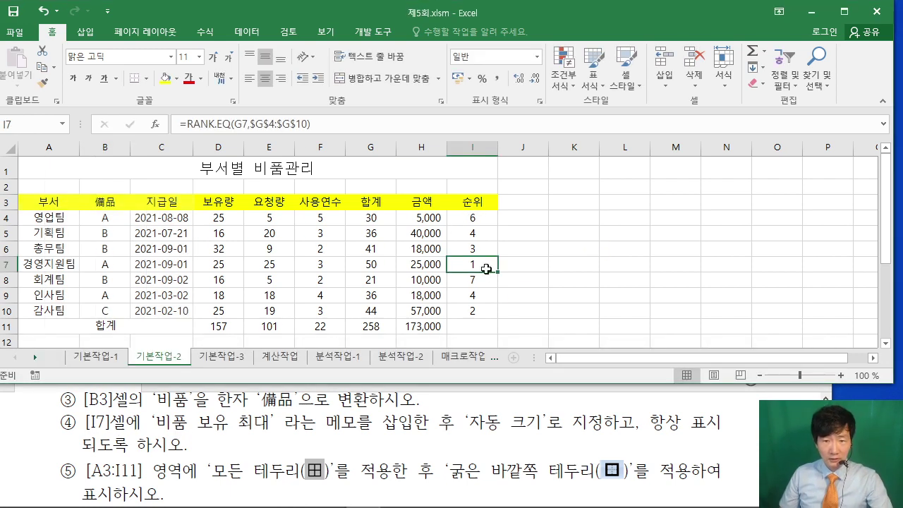
Step: Insert a comment on cell I7 with the text "비품 보유 최대"
scroll(474, 263, "down", 1)
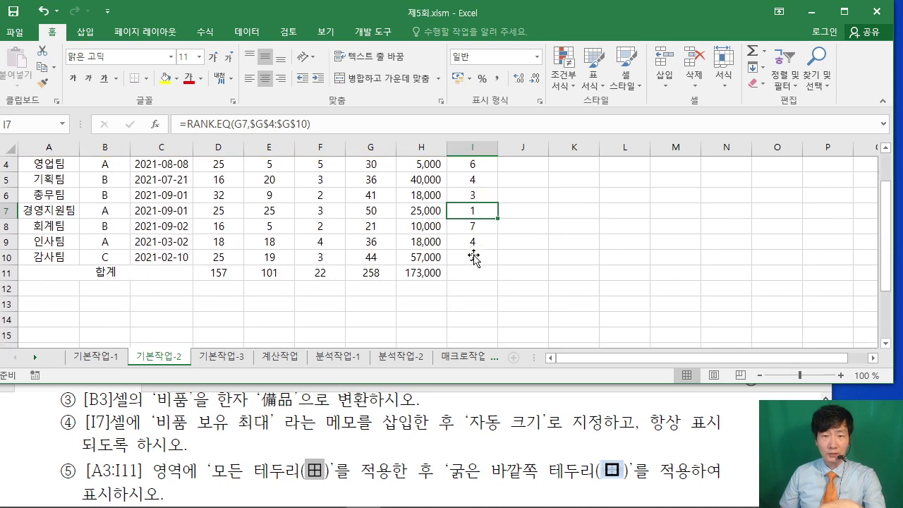
right_click(484, 213)
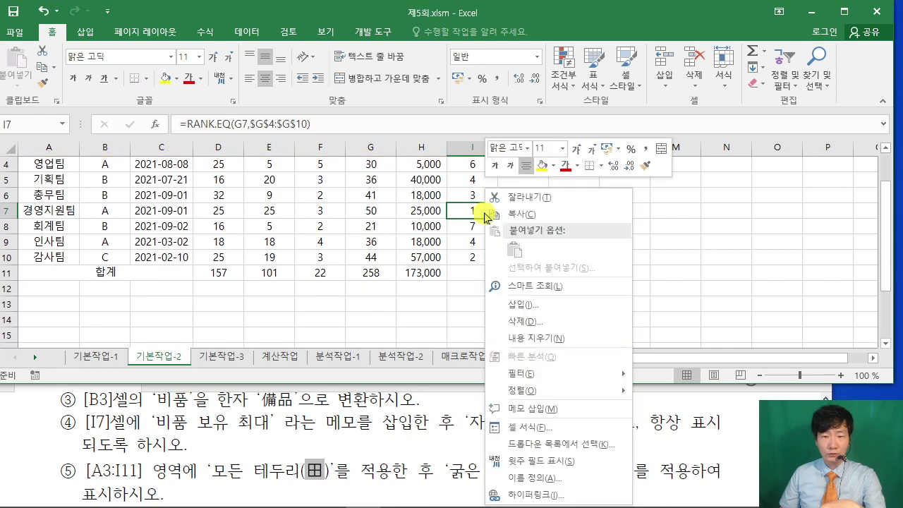
left_click(558, 403)
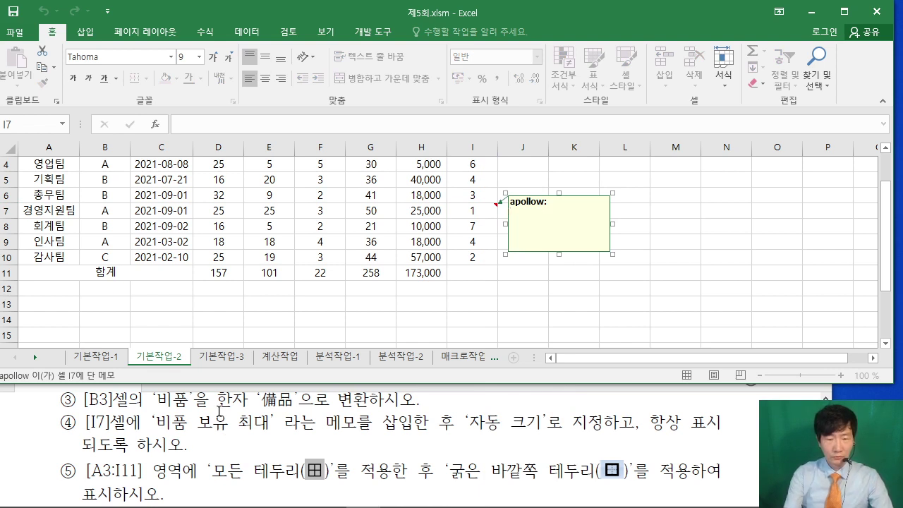
type("비품 보유 ")
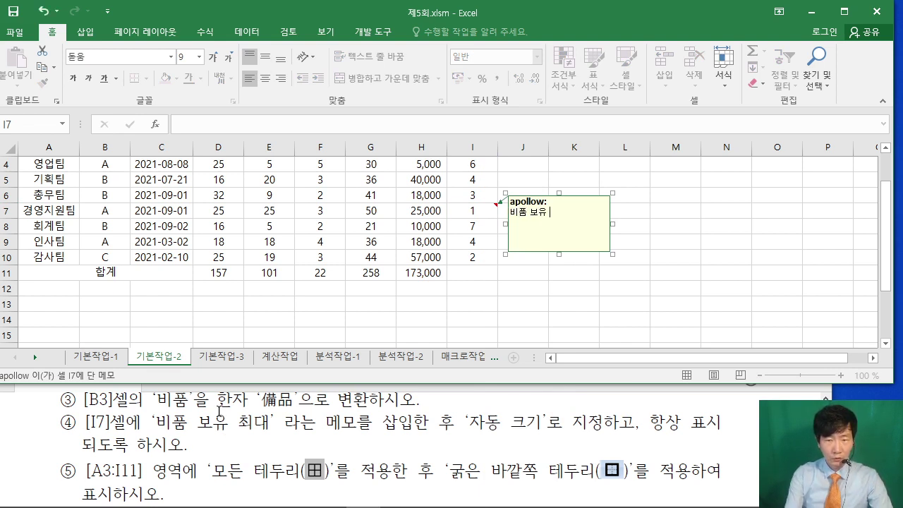
type("최대")
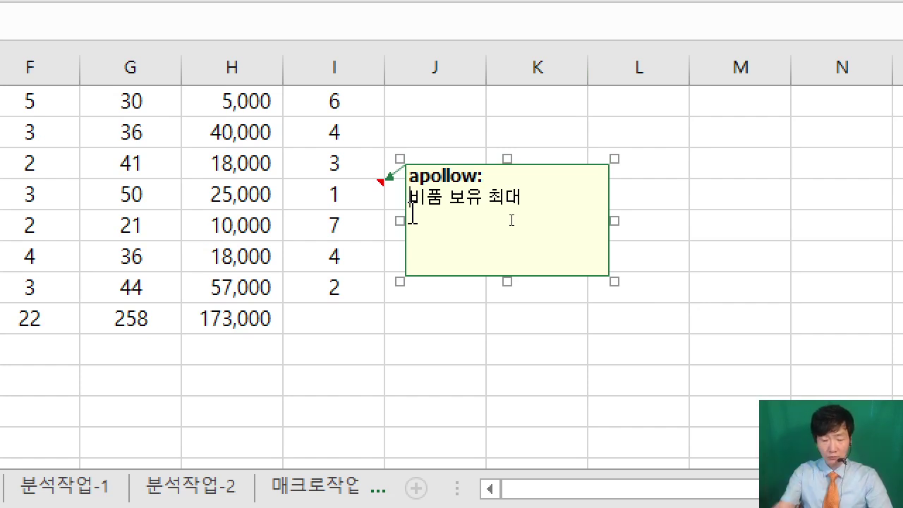
Step: Remove the default author name line from the I7 comment so only the entered text remains
key("BackSpace")
key("BackSpace")
key("BackSpace")
key("BackSpace")
key("BackSpace")
key("BackSpace")
key("BackSpace")
key("BackSpace")
key("BackSpace")
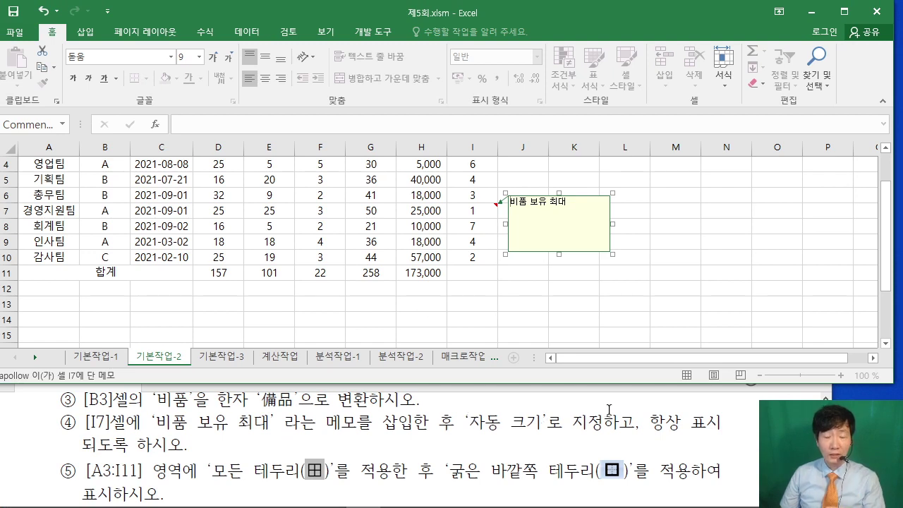
left_click(537, 196)
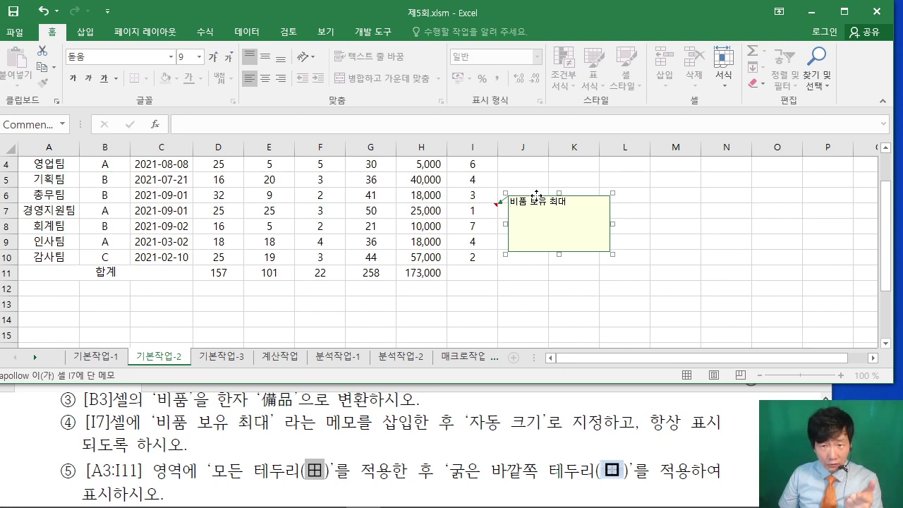
right_click(537, 197)
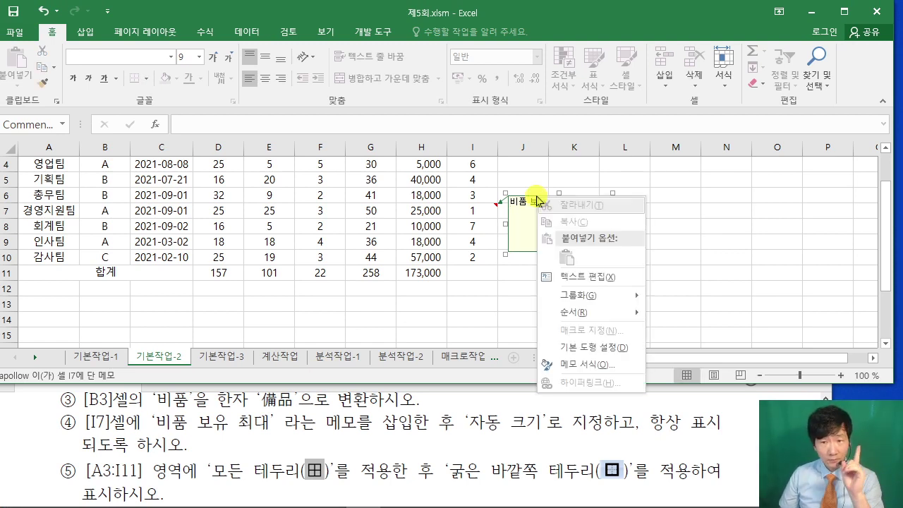
key("Escape")
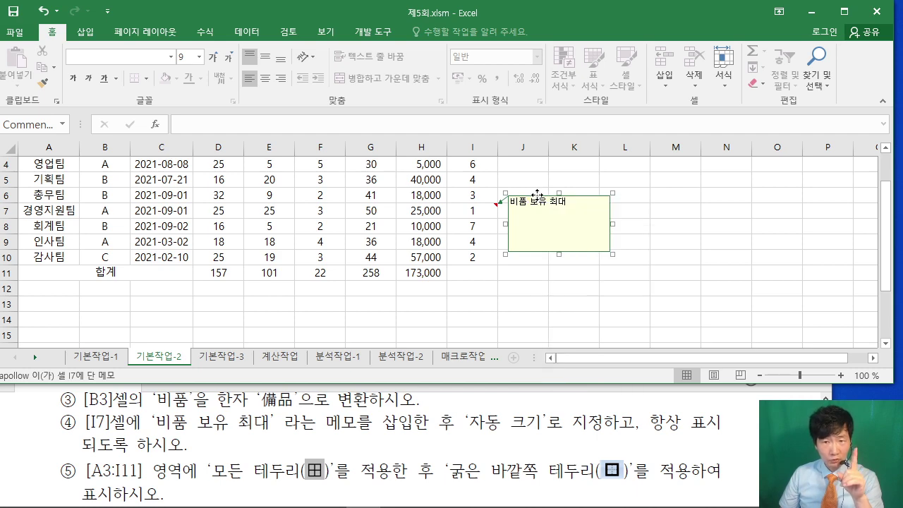
right_click(537, 195)
left_click(595, 361)
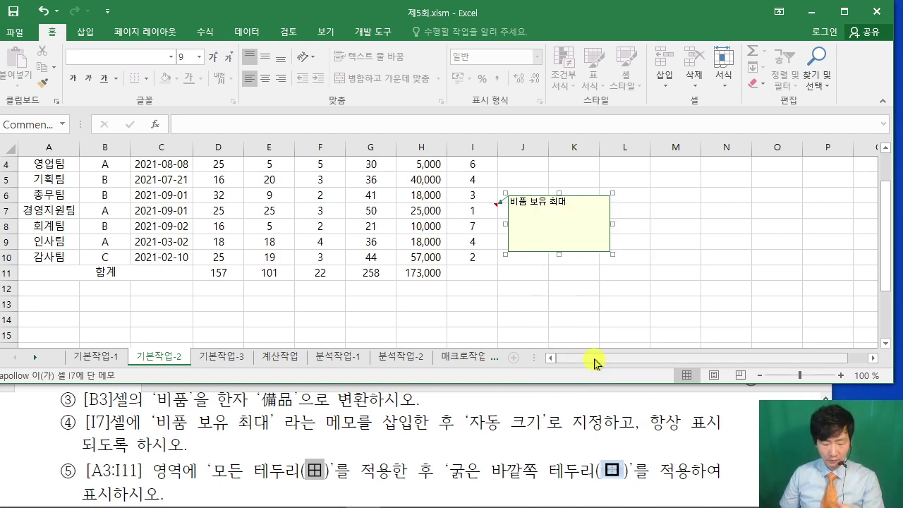
left_click_drag(468, 16, 261, 32)
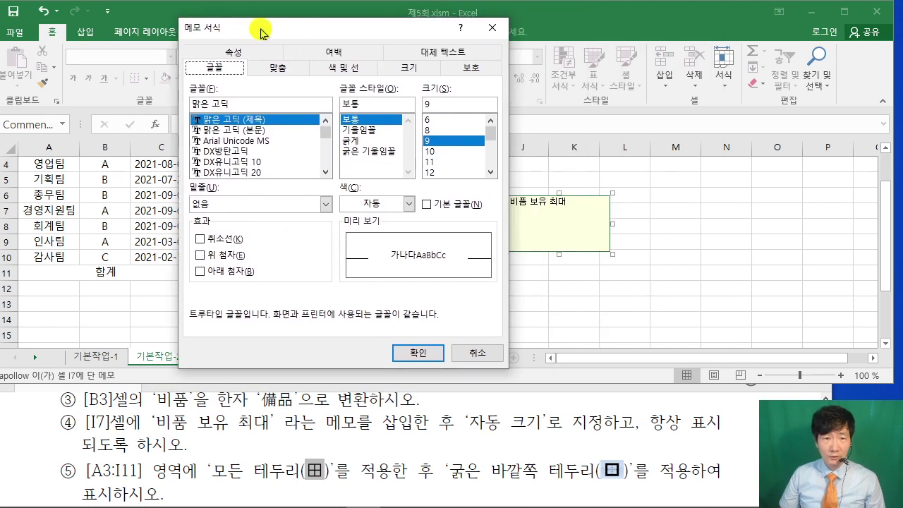
left_click(275, 68)
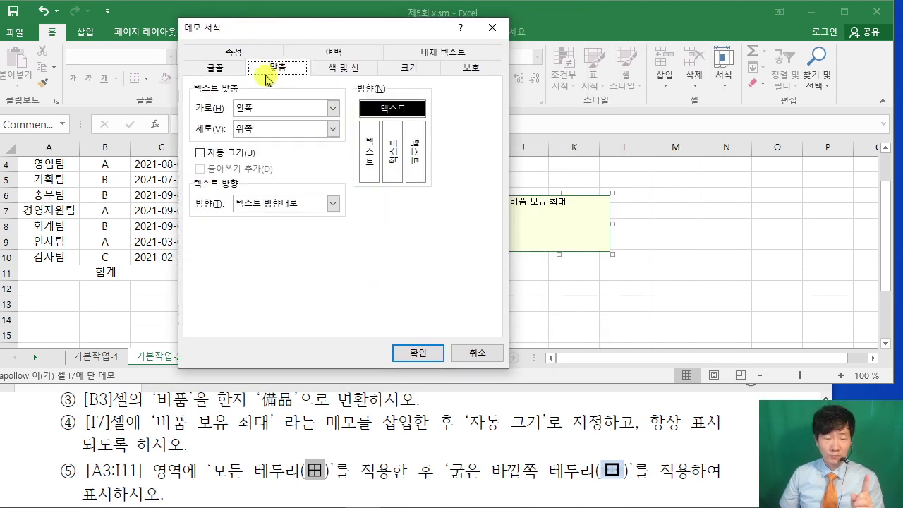
left_click(492, 27)
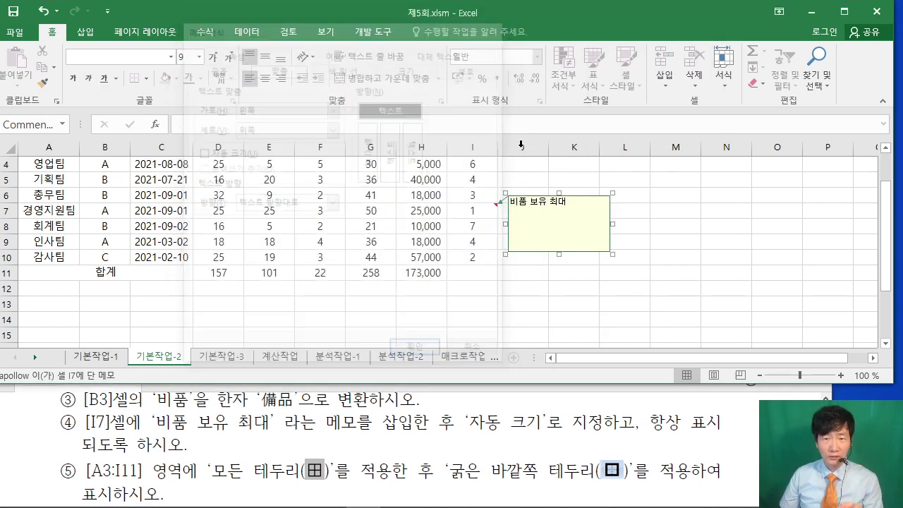
right_click(539, 203)
left_click(583, 372)
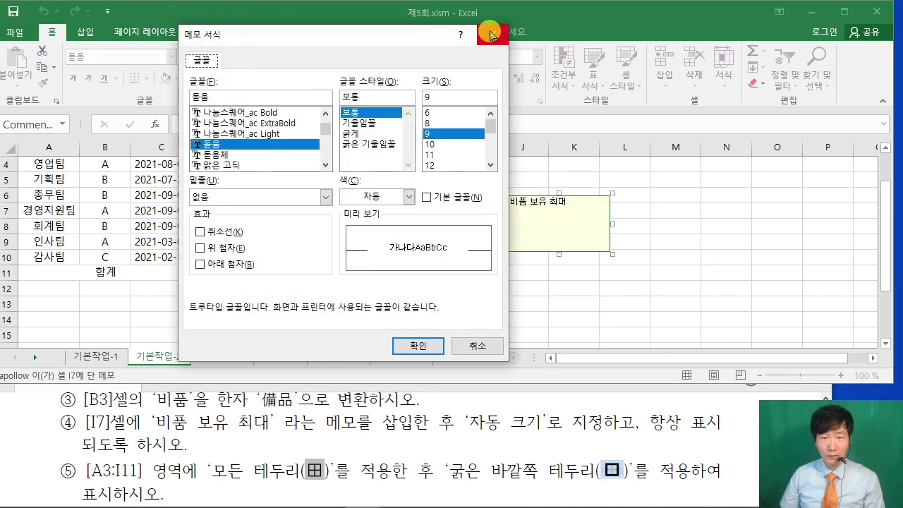
left_click(492, 35)
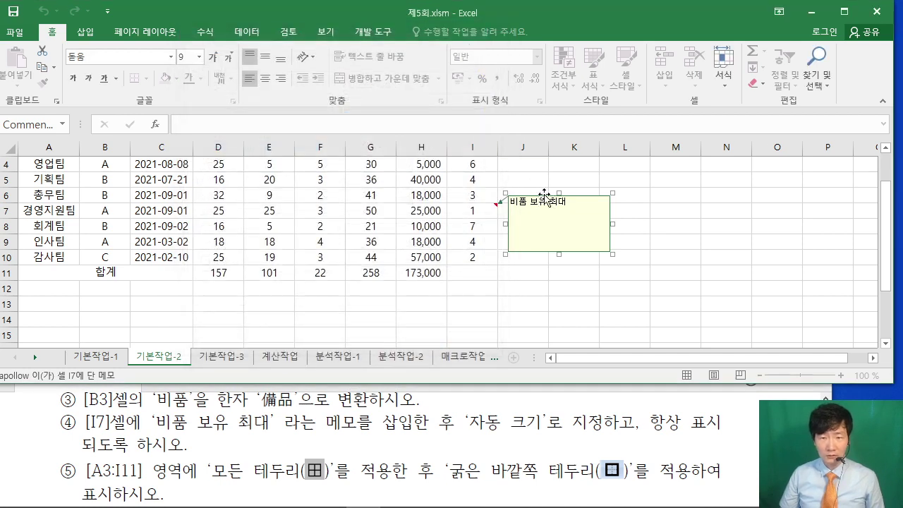
Step: Format the I7 comment with the automatic size (자동 크기) option enabled
right_click(545, 194)
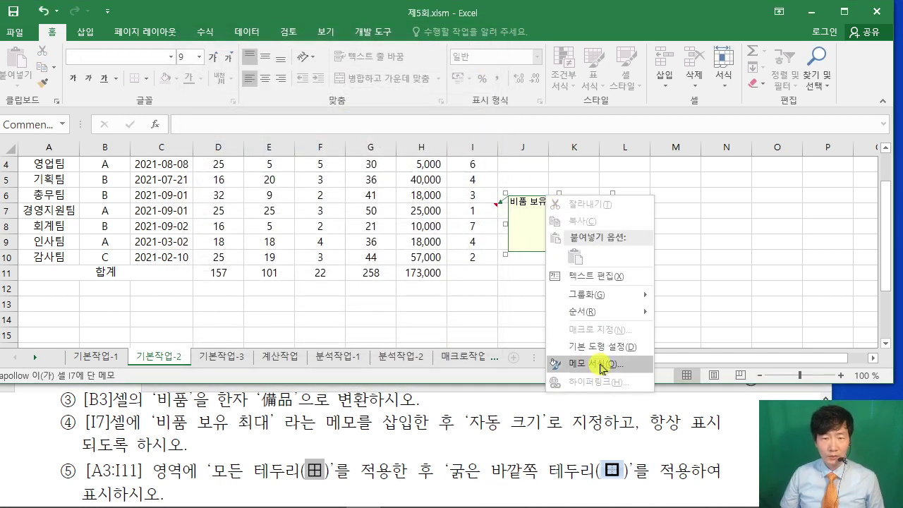
left_click(583, 367)
left_click(276, 70)
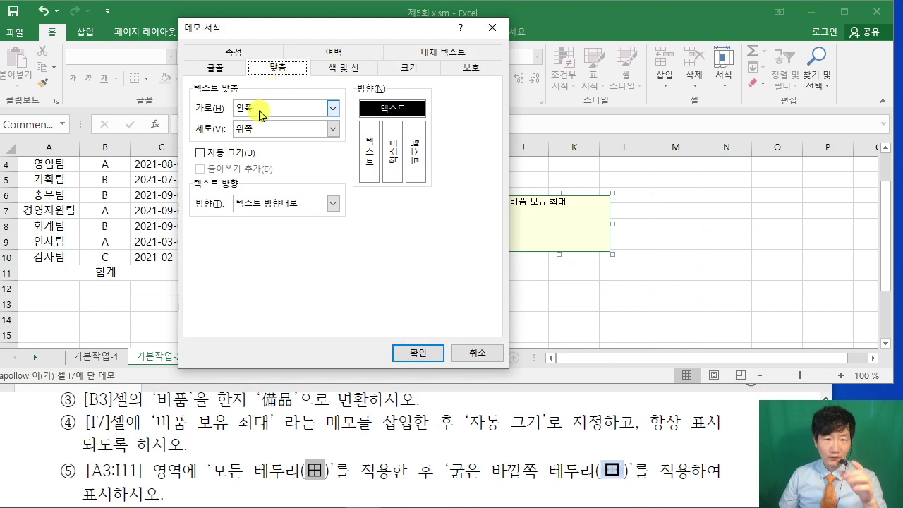
left_click(200, 152)
left_click(418, 353)
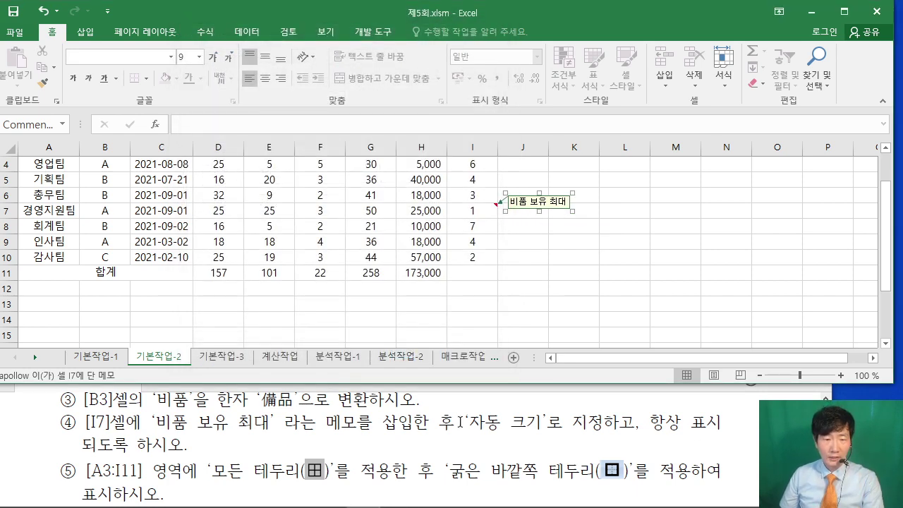
Step: Select several empty cells away from the I7 comment to check whether it stays displayed
left_click(652, 258)
left_click(626, 180)
left_click(593, 257)
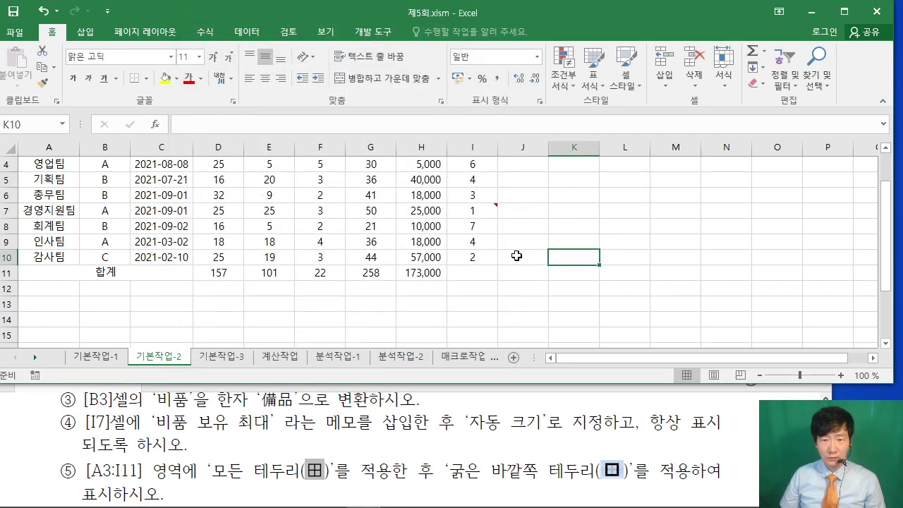
left_click(630, 261)
left_click(635, 197)
left_click(683, 178)
left_click(670, 272)
left_click(572, 287)
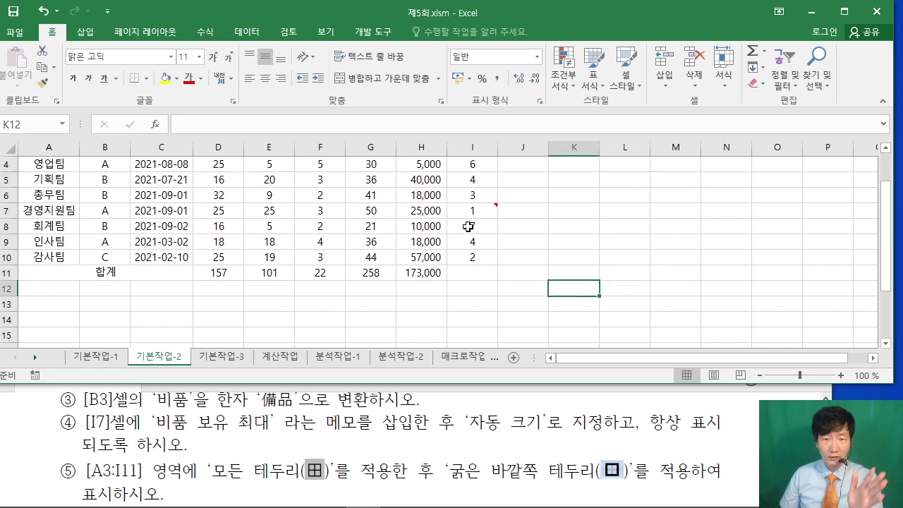
Step: Set the comment on cell I7 to be always shown and select empty cells to check it
mouse_move(468, 211)
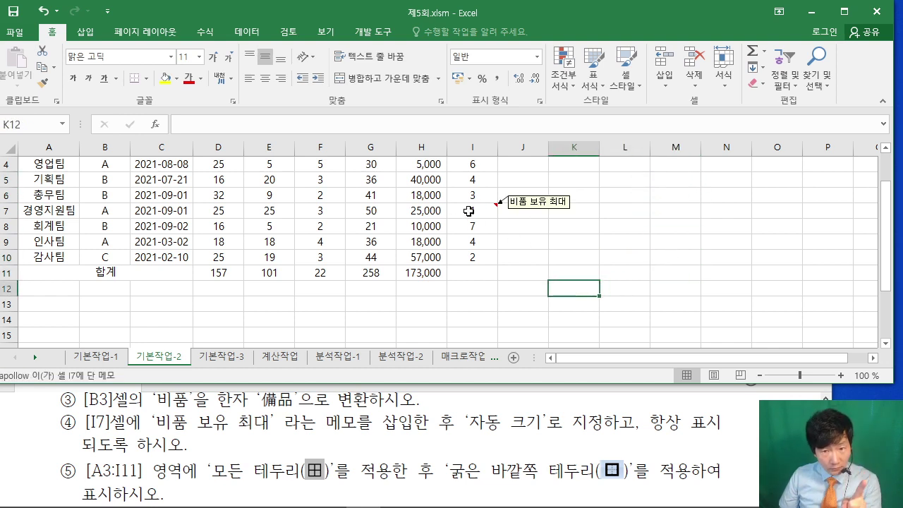
right_click(468, 210)
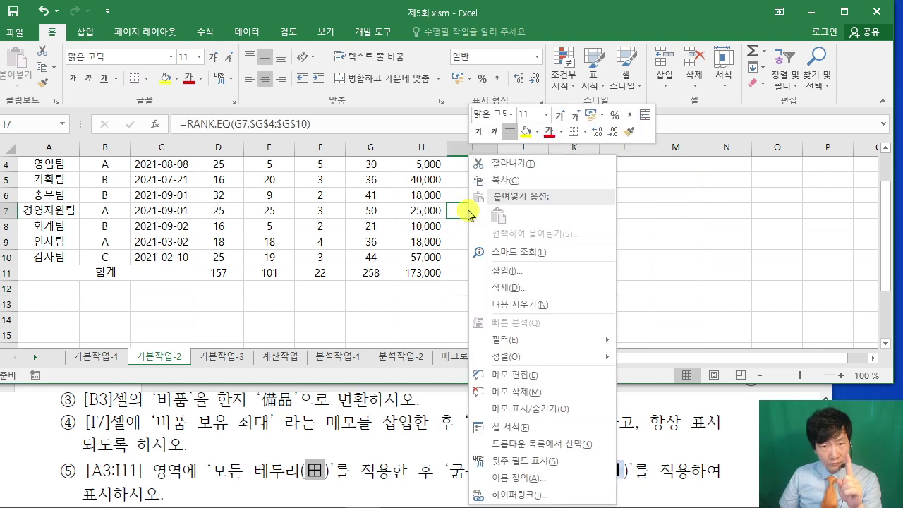
left_click(528, 408)
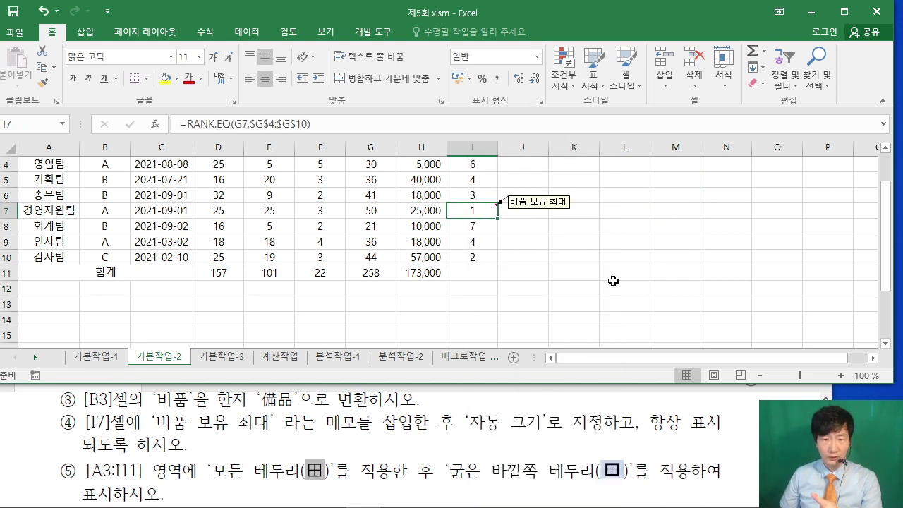
left_click(654, 274)
left_click(678, 212)
left_click(590, 258)
left_click(635, 240)
left_click(640, 260)
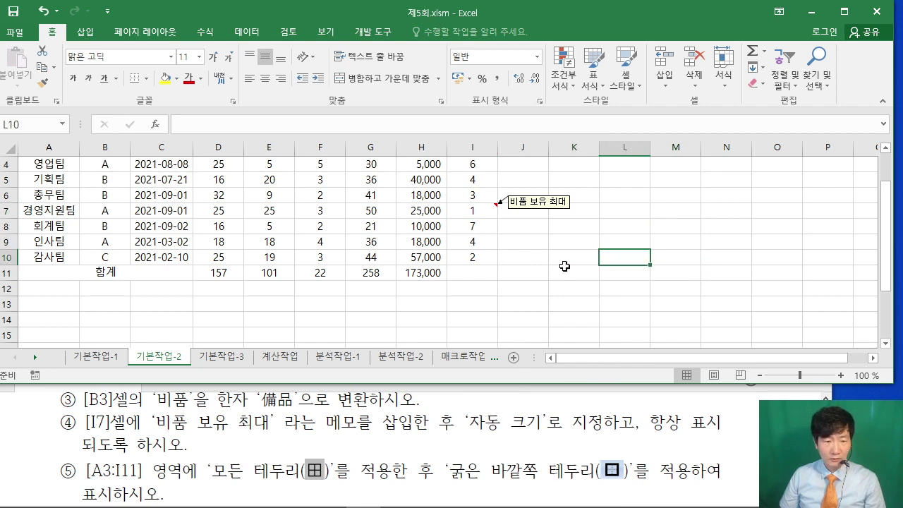
left_click(558, 269)
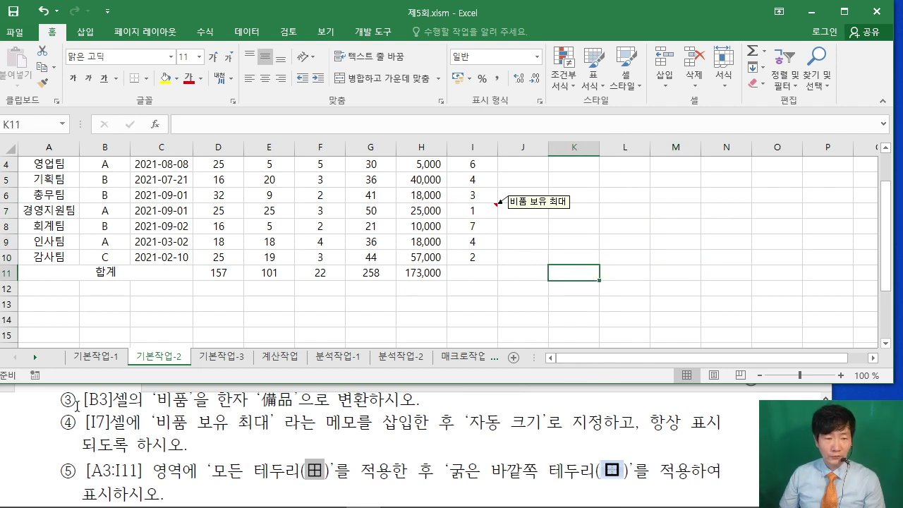
Step: Apply all borders (모든 테두리) to the range A3:I11
scroll(106, 216, "up", 1)
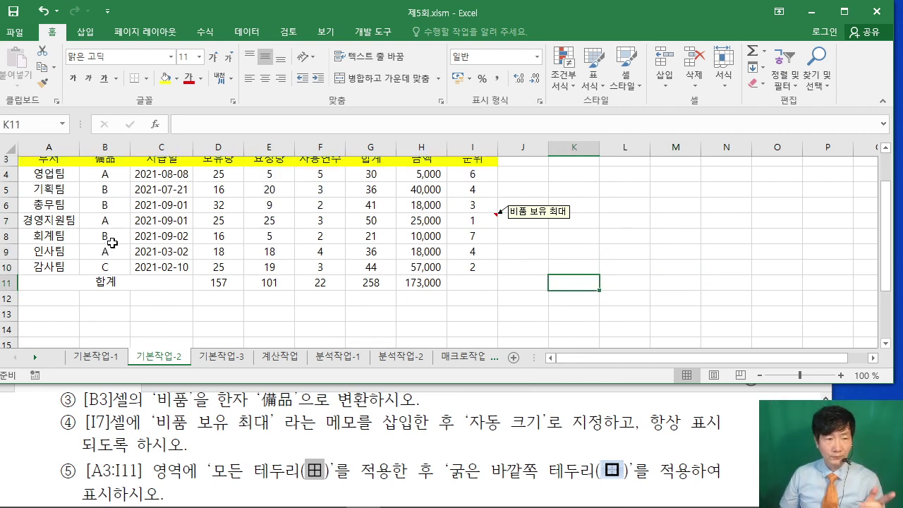
left_click(45, 202)
left_click_drag(44, 202, 478, 275)
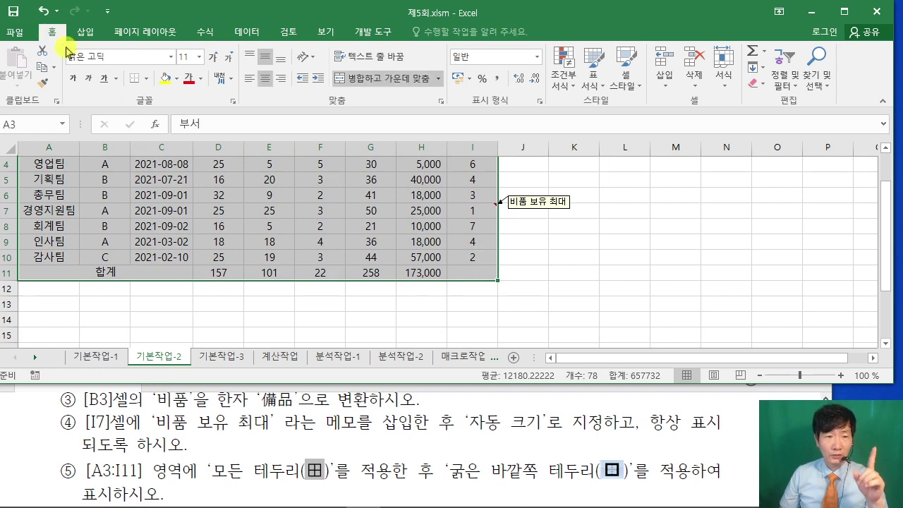
left_click(147, 79)
left_click(190, 200)
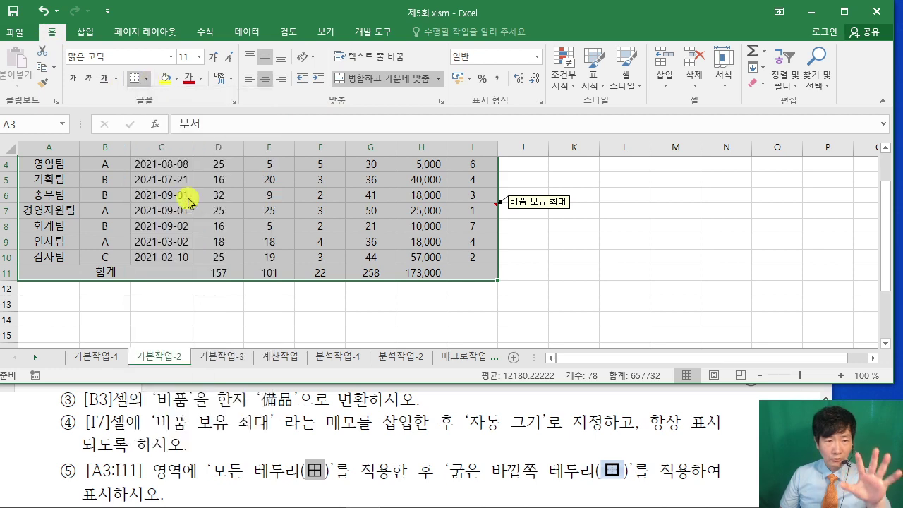
Step: Add a thick outside border (굵은 바깥쪽 테두리) around A3:I11 and deselect the range
scroll(186, 169, "up", 1)
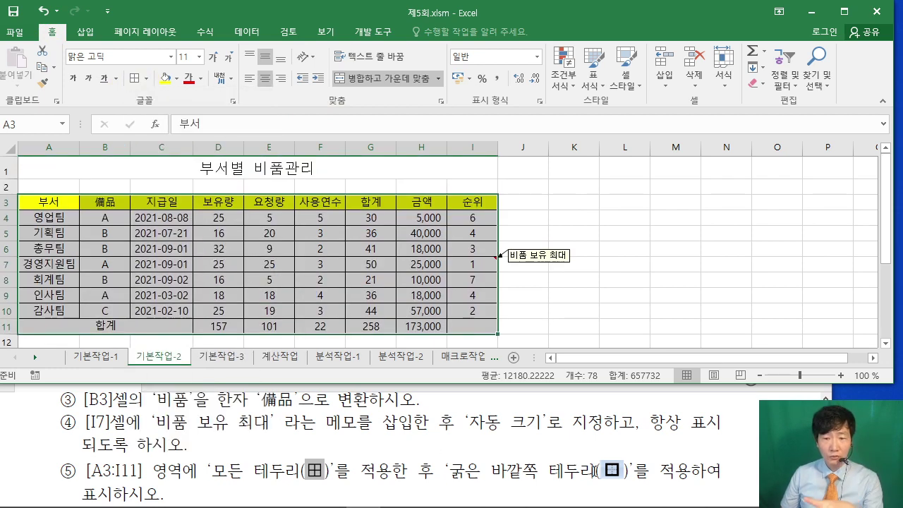
left_click(146, 79)
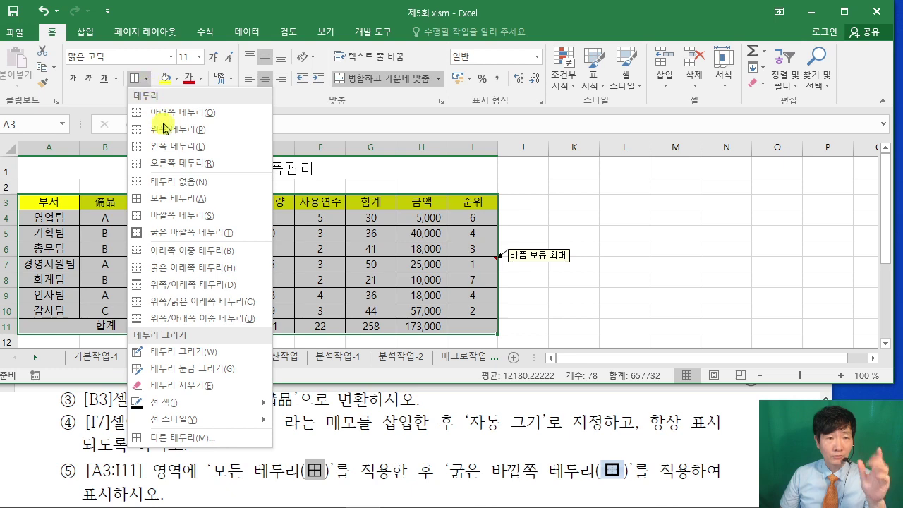
left_click(200, 232)
left_click(660, 265)
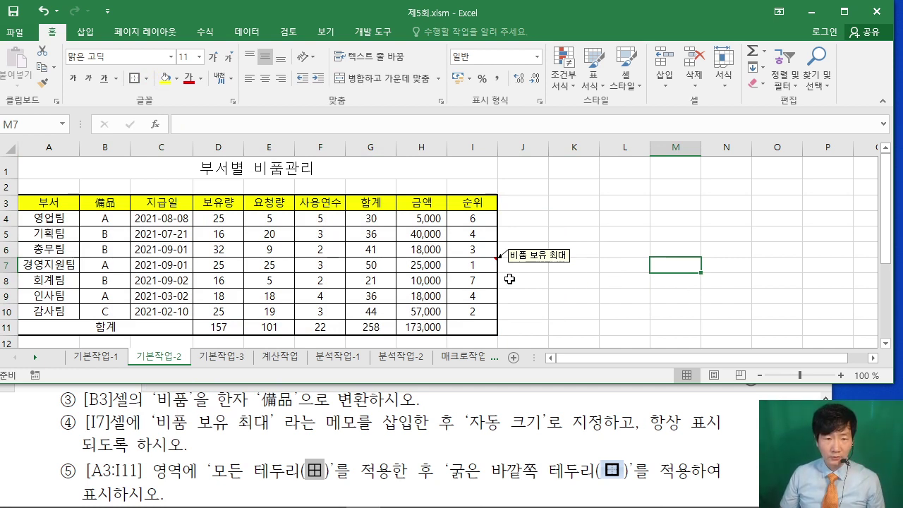
Step: Switch to the Adobe Acrobat Reader PDF, read the advanced filter task for sheet 기본작업-3, and return to Excel
left_click(260, 419)
scroll(258, 418, "down", 5)
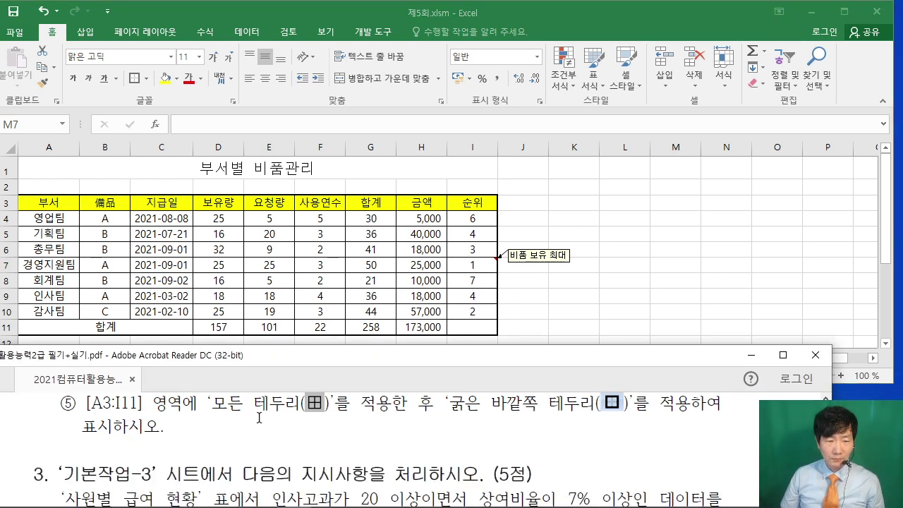
scroll(260, 417, "down", 1)
scroll(259, 416, "down", 1)
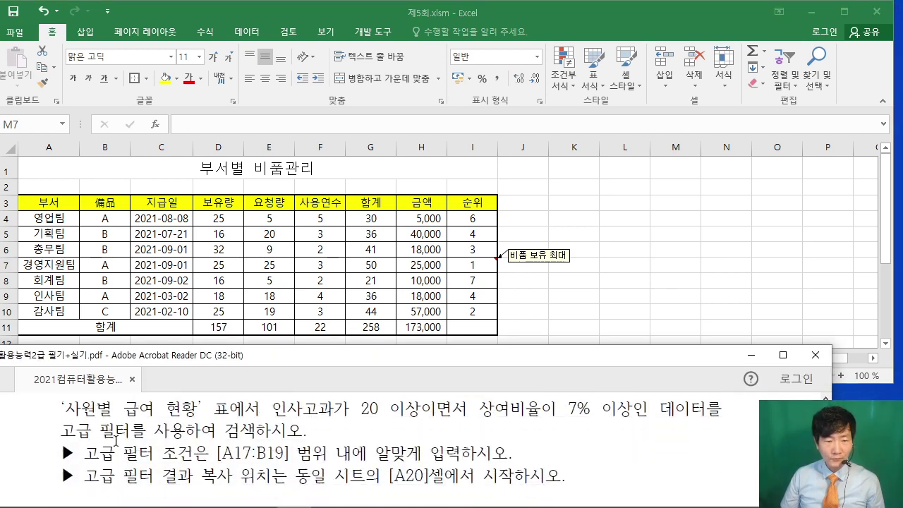
left_click_drag(77, 452, 138, 453)
left_click(186, 429)
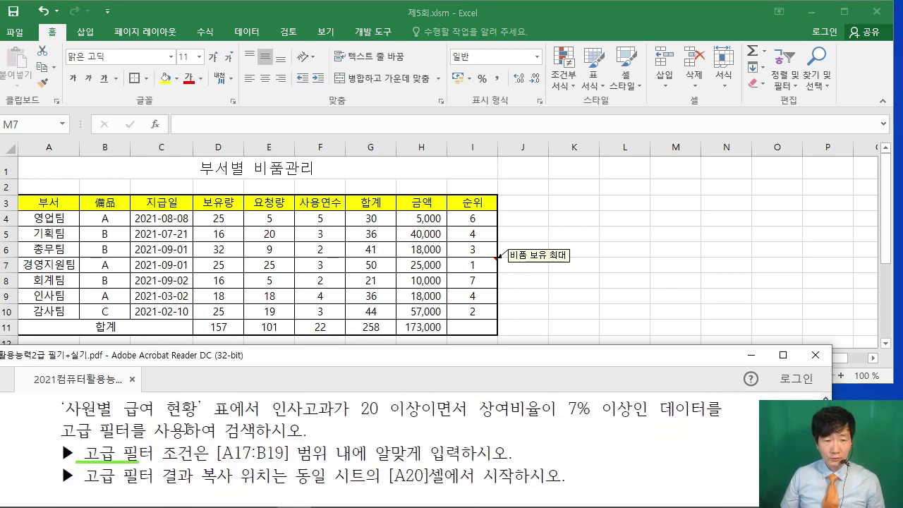
left_click(639, 267)
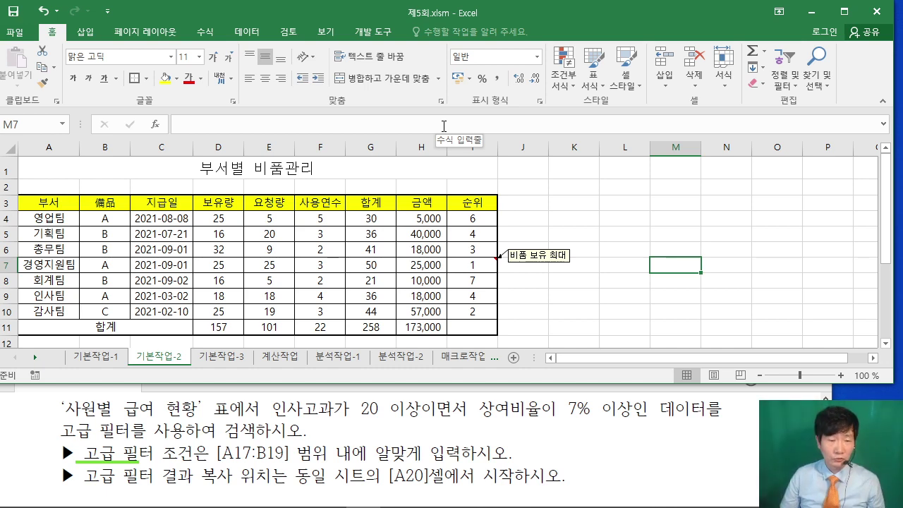
Step: Open the 기본작업-3 sheet and examine the two advanced filter conditions, their AND link and the criteria range in the PDF task
left_click(233, 358)
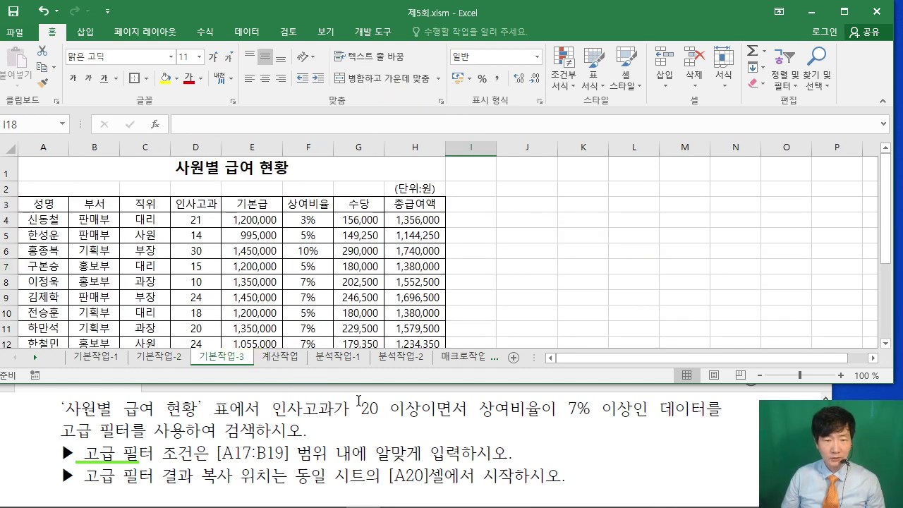
left_click(327, 428)
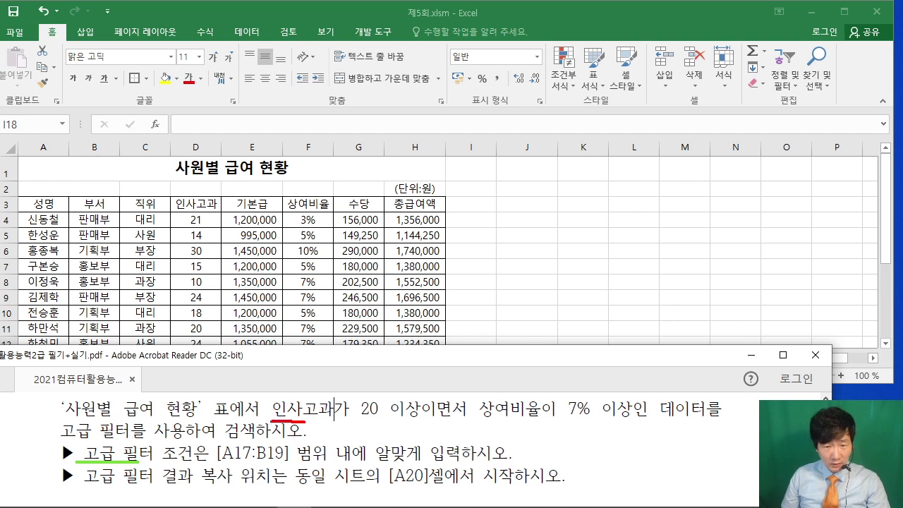
left_click_drag(393, 379, 410, 380)
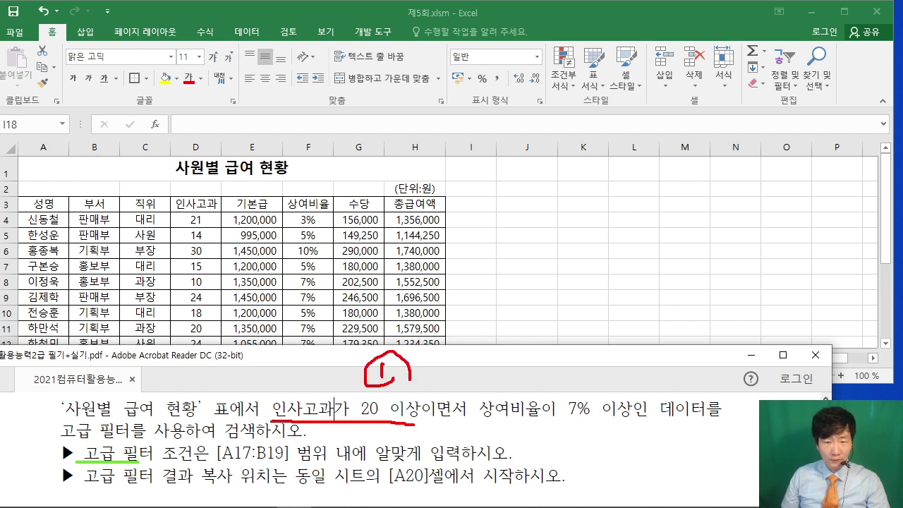
left_click_drag(492, 421, 589, 422)
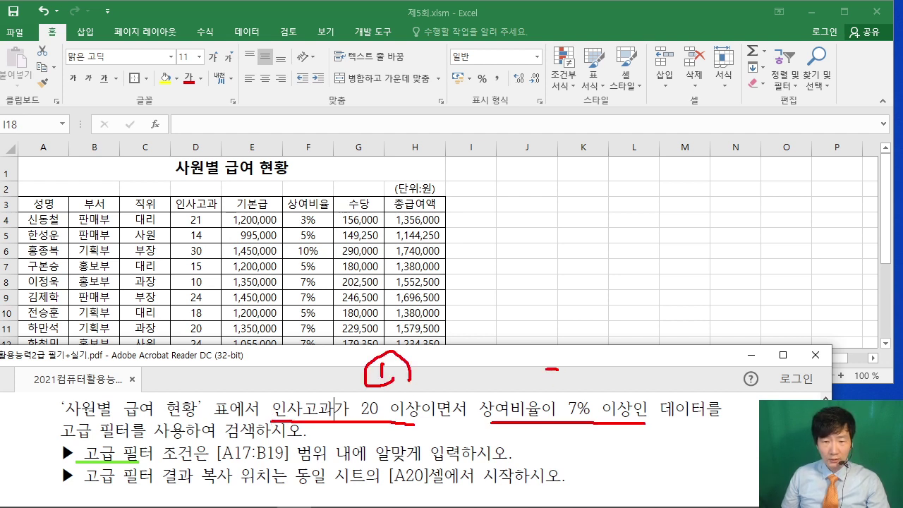
left_click_drag(581, 387, 575, 356)
mouse_move(487, 418)
left_mouse_down()
mouse_move(418, 406)
mouse_move(472, 417)
left_mouse_up()
mouse_move(472, 373)
left_mouse_down()
mouse_move(512, 318)
mouse_move(546, 311)
left_mouse_up()
mouse_move(535, 304)
left_mouse_down()
mouse_move(567, 305)
mouse_move(594, 278)
mouse_move(607, 304)
left_mouse_up()
left_click_drag(543, 321, 625, 306)
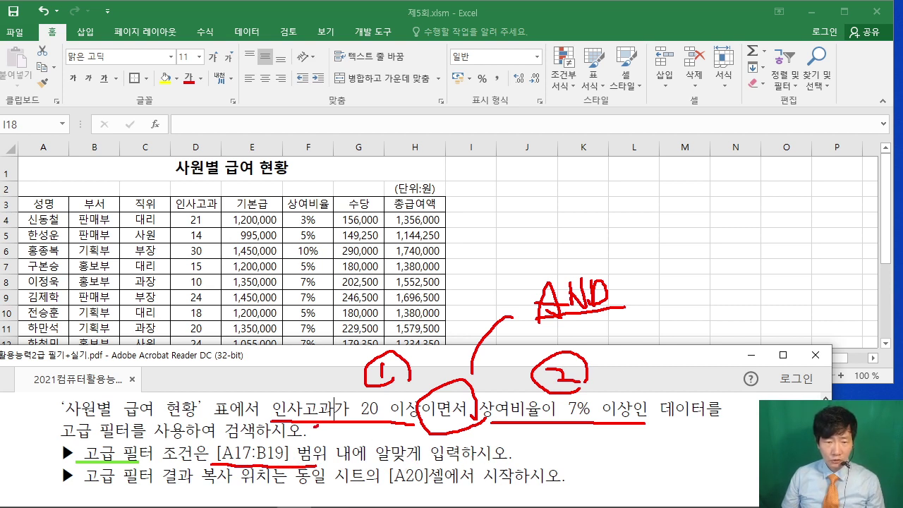
mouse_move(316, 427)
left_mouse_down()
mouse_move(304, 379)
mouse_move(322, 426)
left_mouse_up()
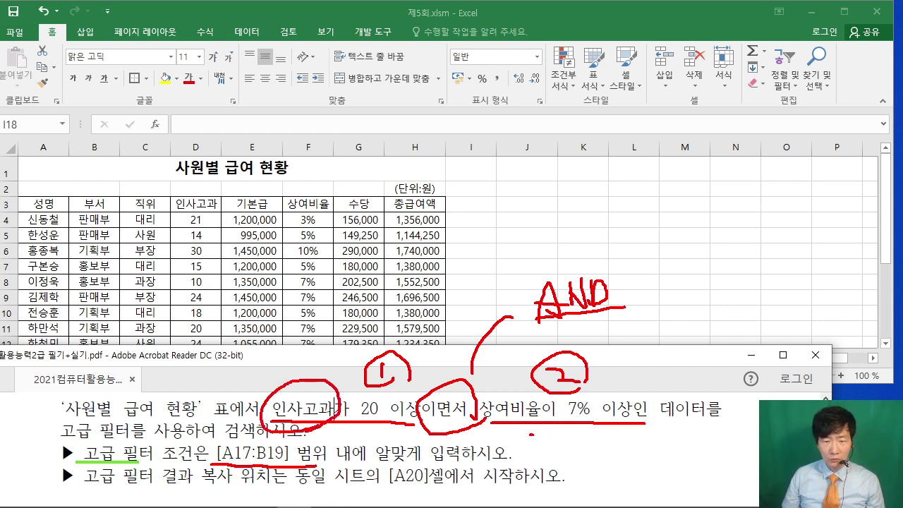
mouse_move(488, 422)
left_mouse_down()
mouse_move(498, 390)
mouse_move(515, 424)
left_mouse_up()
key("Escape")
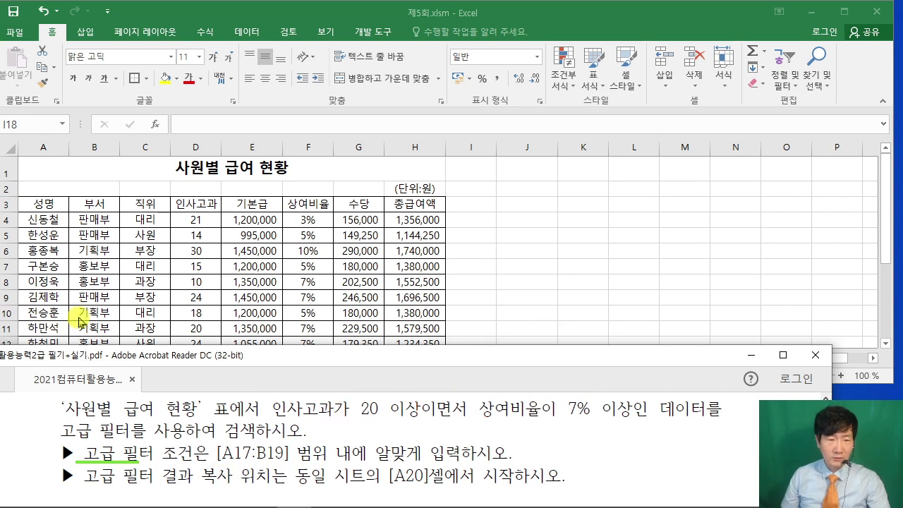
Step: Copy the 인사고과 and 상여비율 header cells D3 and F3
double_click(189, 205)
scroll(217, 207, "up", 2)
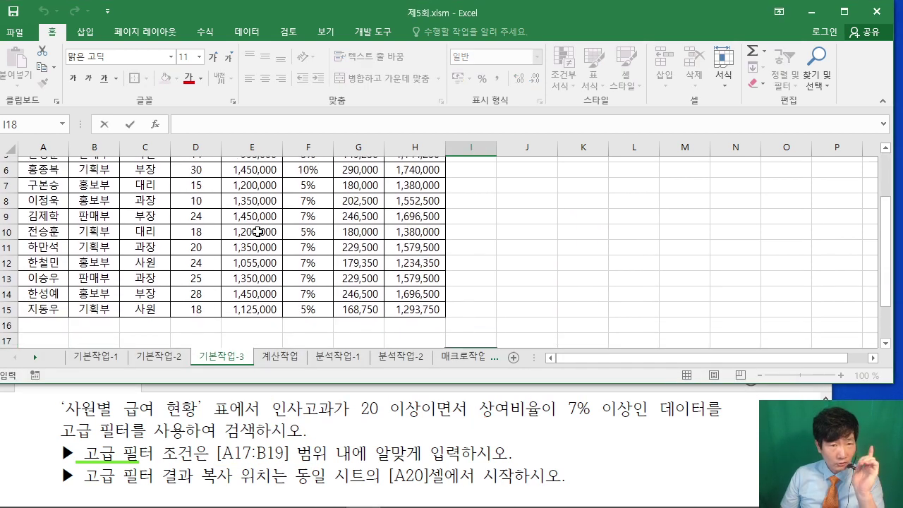
left_click(192, 203)
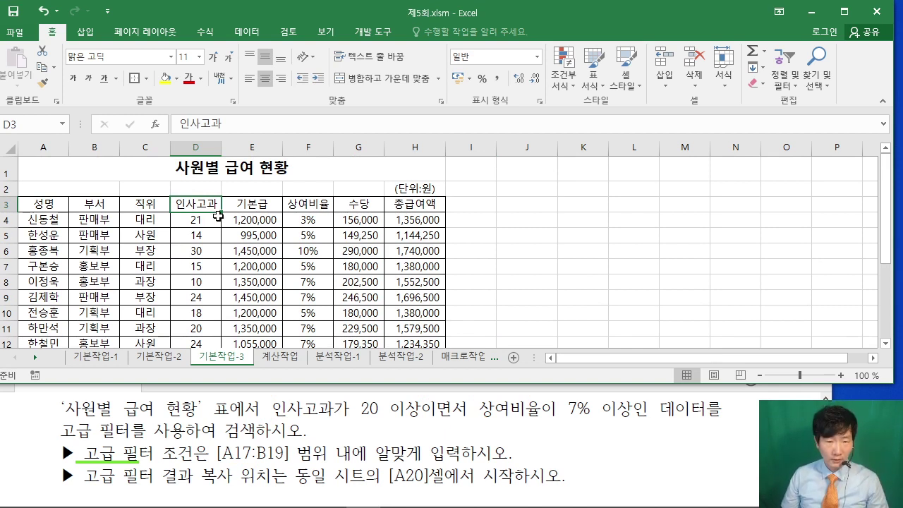
left_click(298, 204, "ctrl")
key("ctrl+c")
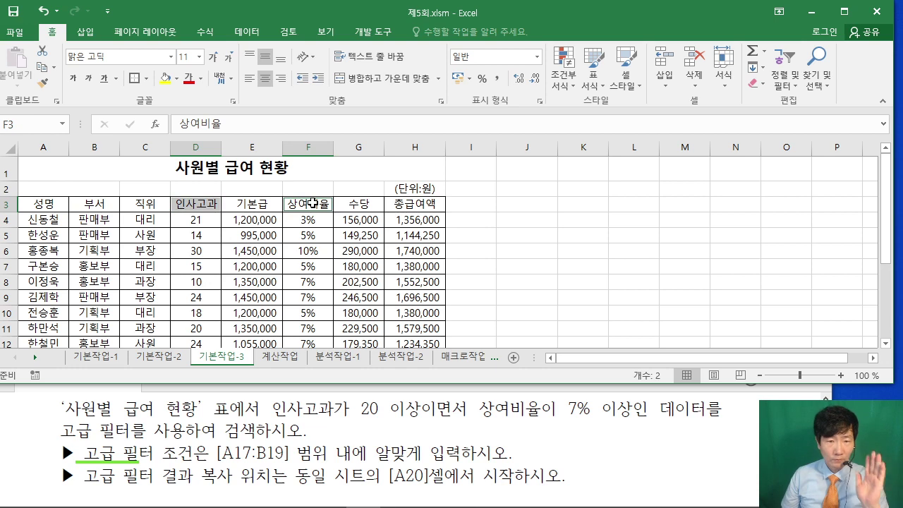
right_click(313, 203)
left_click(379, 199)
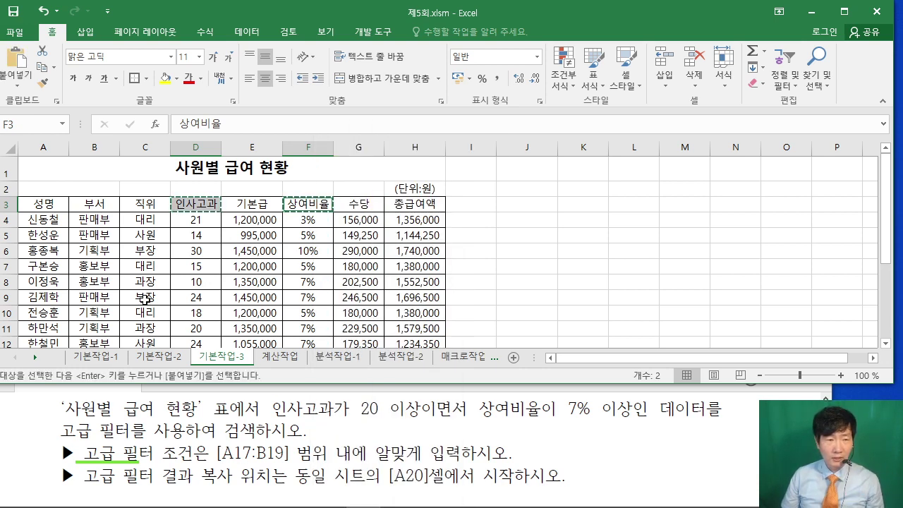
Step: Paste the copied 인사고과 and 상여비율 headers into the criteria range starting at cell A17
scroll(69, 288, "down", 3)
left_click(41, 272)
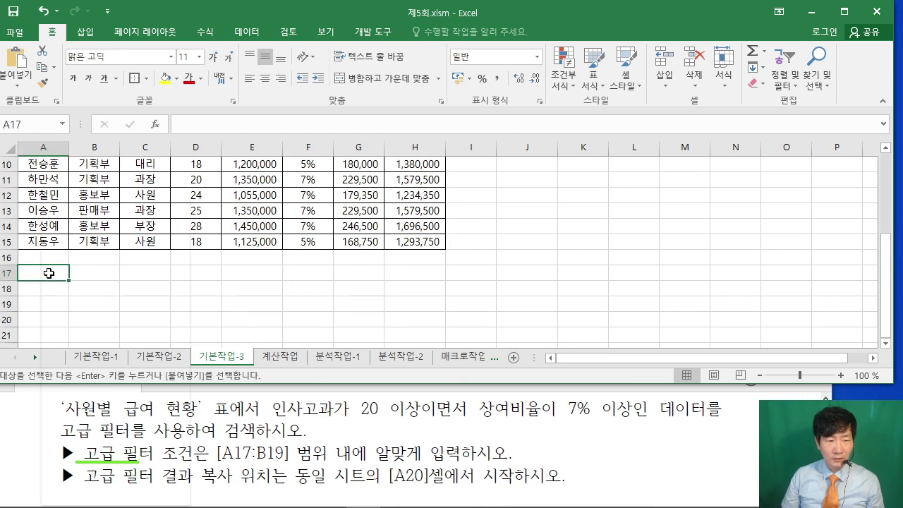
right_click(41, 273)
left_click(73, 252)
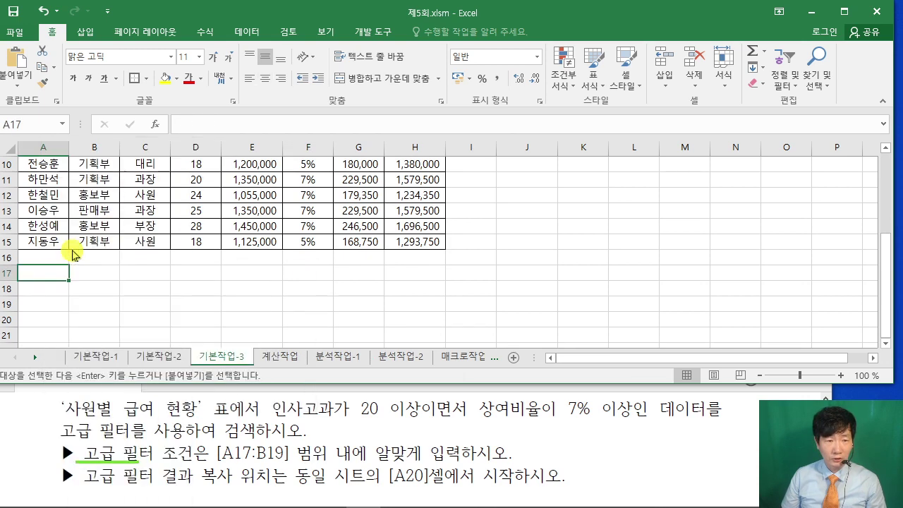
Step: Enter the criterion >=20 under the 인사고과 header in cell A18
scroll(74, 268, "up", 4)
scroll(167, 267, "down", 2)
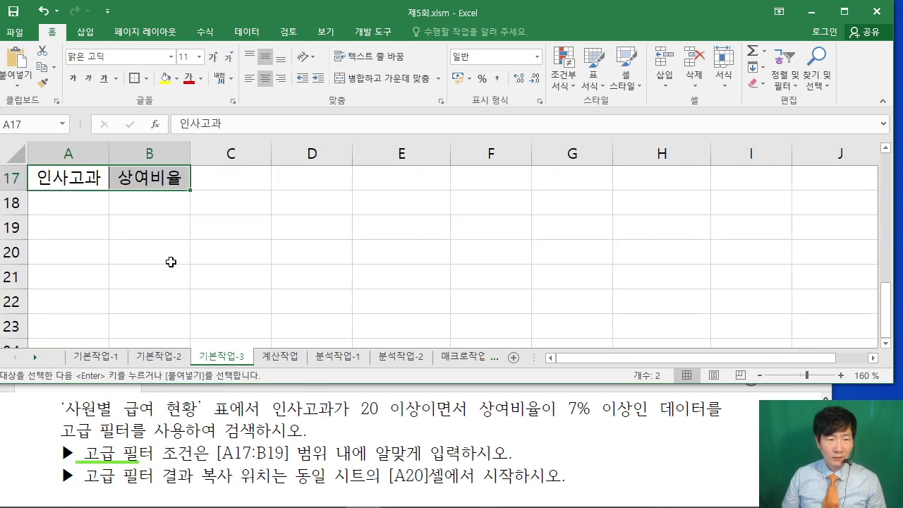
scroll(170, 260, "up", 1)
left_click(84, 278)
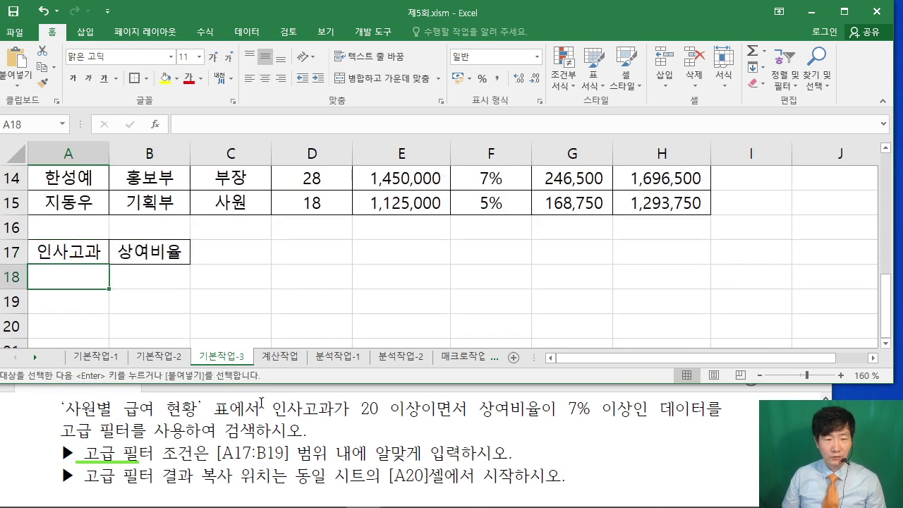
type(">")
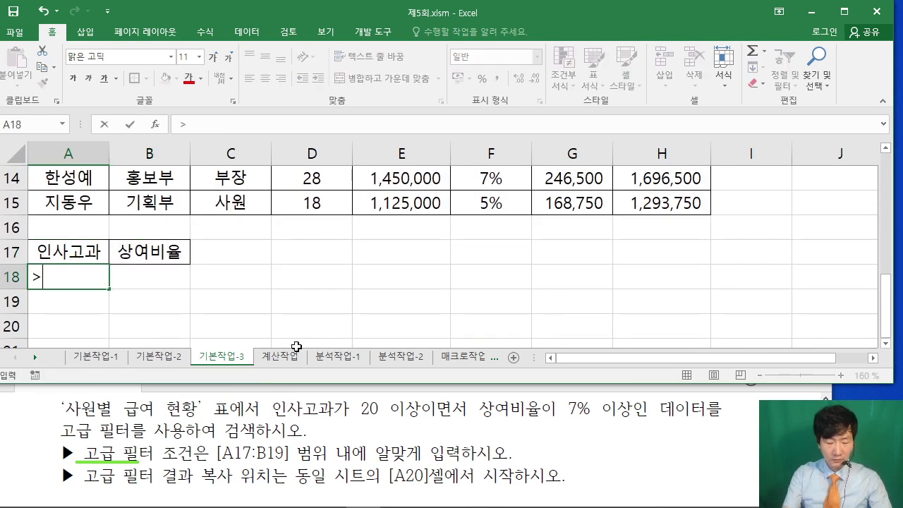
type("=20")
key("Return")
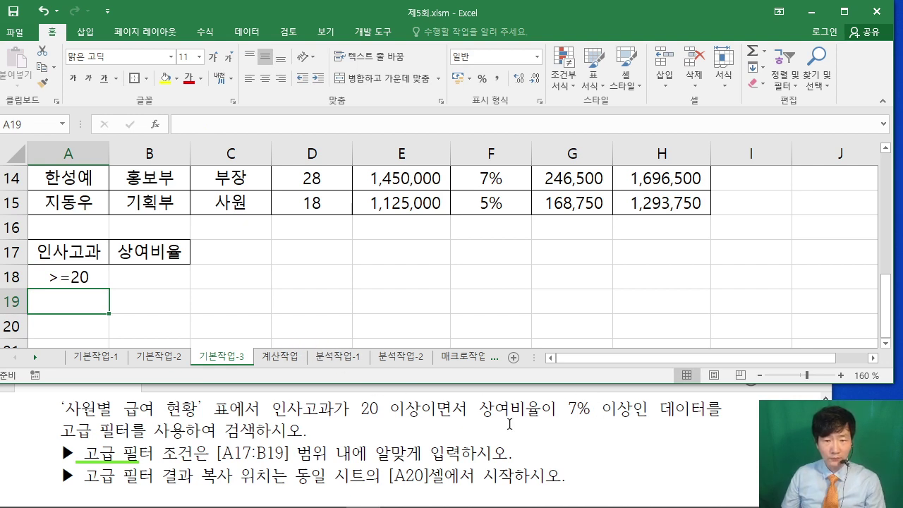
Step: Examine whether the 상여비율 criterion belongs in row 18 for an AND condition or in row 19 for an OR condition
mouse_move(479, 424)
left_mouse_down()
mouse_move(458, 424)
mouse_move(446, 379)
mouse_move(467, 429)
left_mouse_up()
left_click_drag(453, 364, 487, 361)
mouse_move(487, 326)
left_mouse_down()
mouse_move(515, 310)
mouse_move(528, 350)
left_mouse_up()
left_click_drag(526, 314, 529, 350)
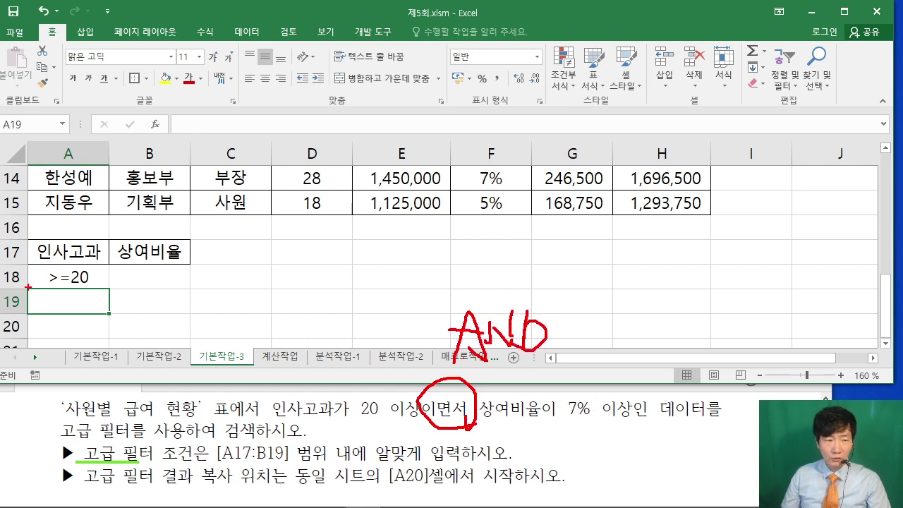
left_click_drag(104, 288, 48, 266)
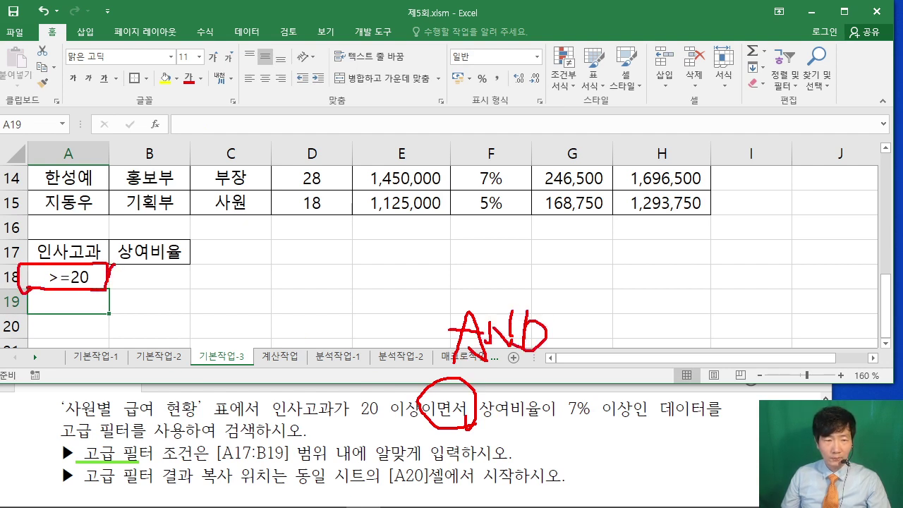
mouse_move(108, 279)
left_mouse_down()
mouse_move(191, 288)
mouse_move(319, 276)
left_mouse_up()
mouse_move(455, 224)
left_mouse_down()
mouse_move(486, 243)
mouse_move(542, 232)
left_mouse_up()
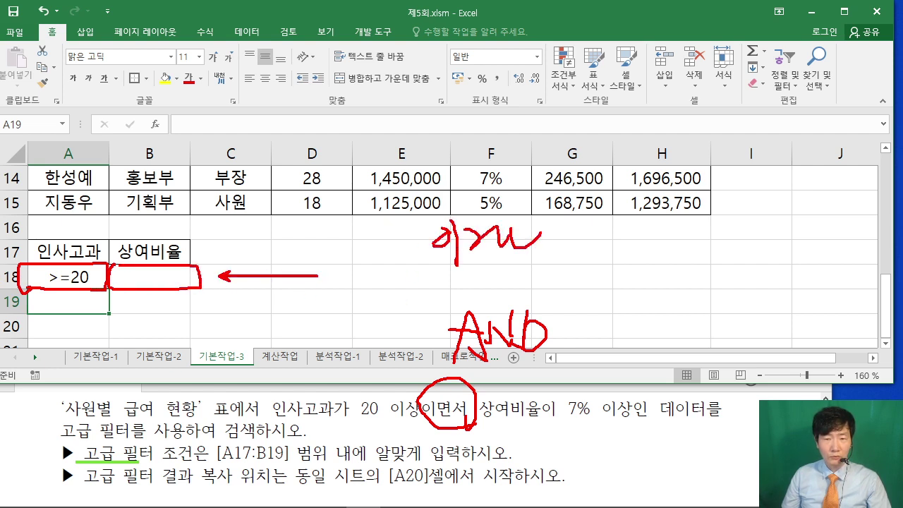
mouse_move(113, 295)
left_mouse_down()
mouse_move(155, 319)
mouse_move(201, 296)
mouse_move(268, 306)
left_mouse_up()
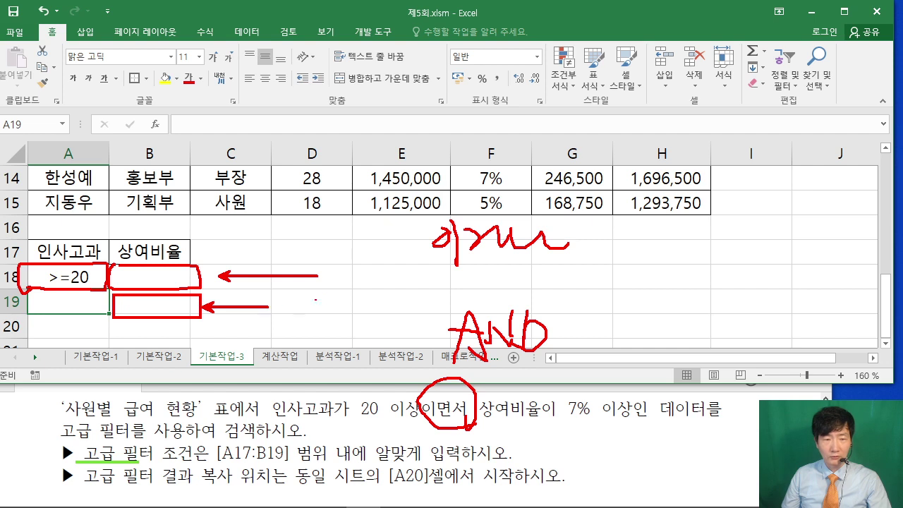
left_click_drag(324, 299, 356, 325)
left_click(363, 328)
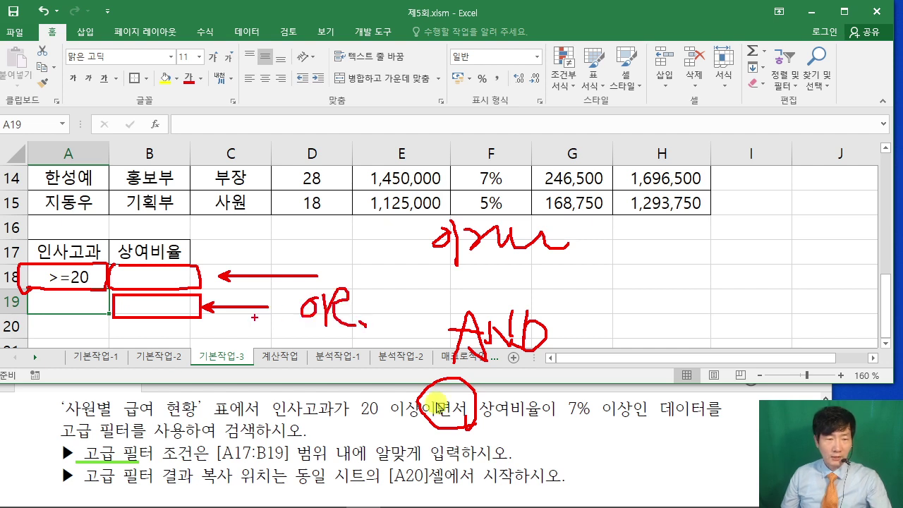
key("Escape")
Step: Enter the criterion >=7% under the 상여비율 header in cell B18
left_click(162, 275)
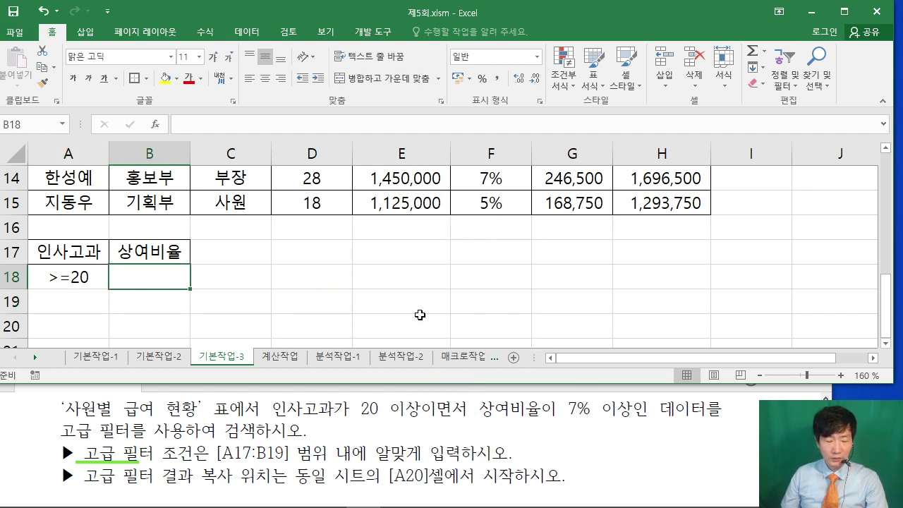
type(">=7")
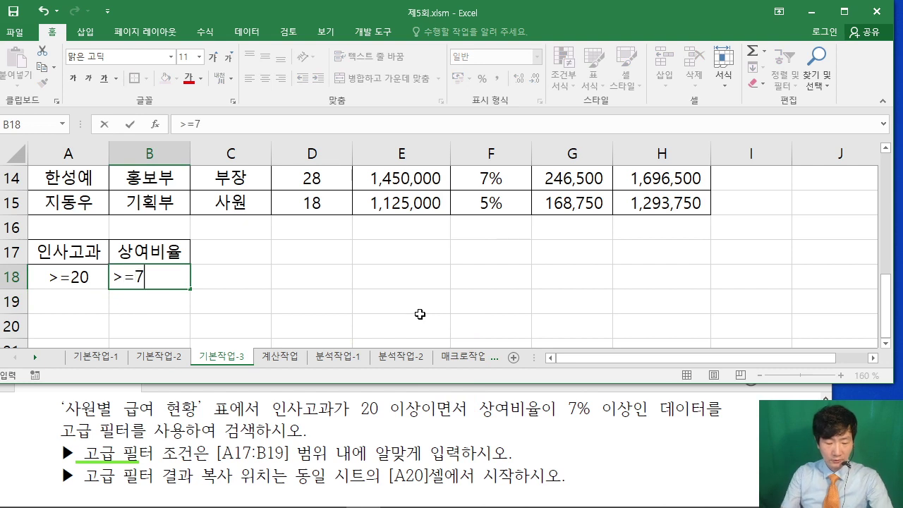
type("%")
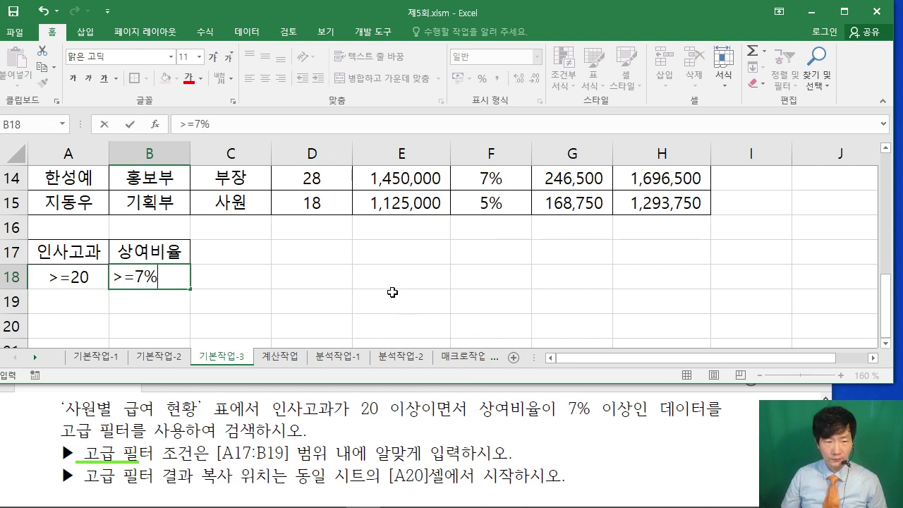
left_click(392, 292)
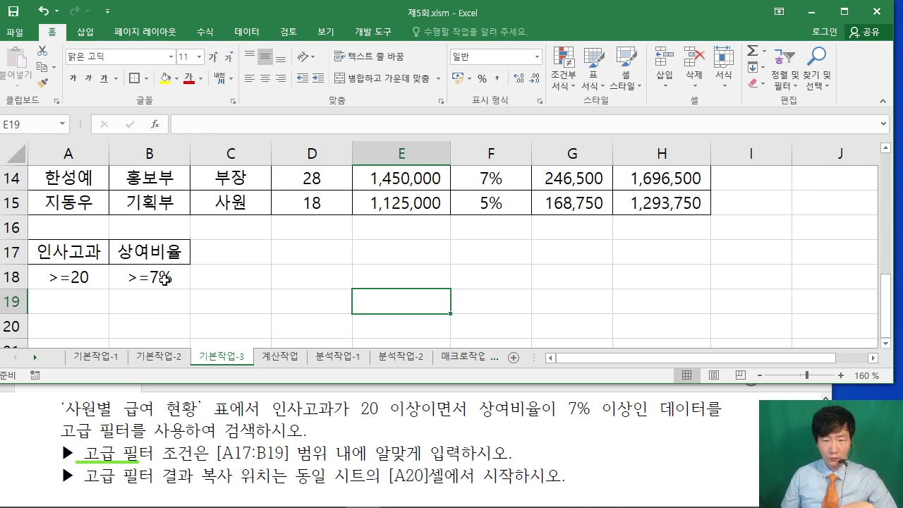
left_click(305, 284)
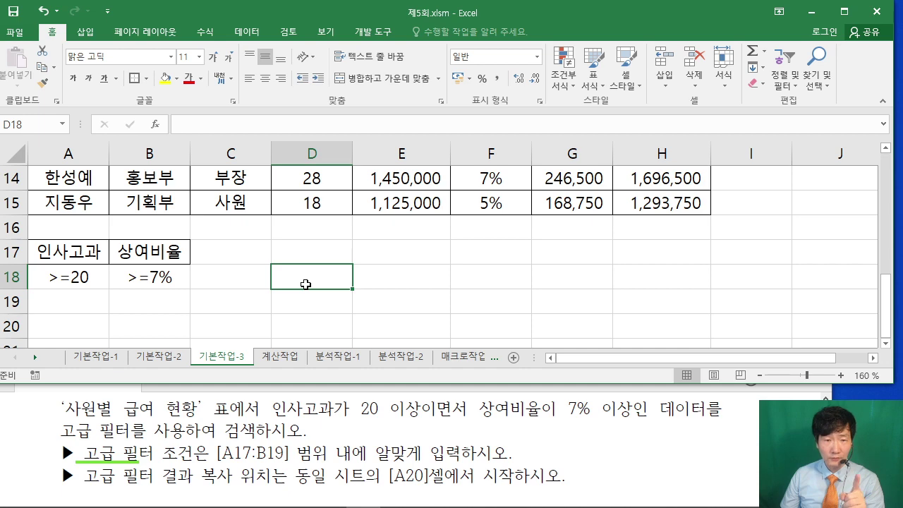
Step: Try to run the Advanced Filter (고급) with only cell D5 of the table selected
scroll(305, 284, "up", 5)
scroll(305, 284, "down", 1)
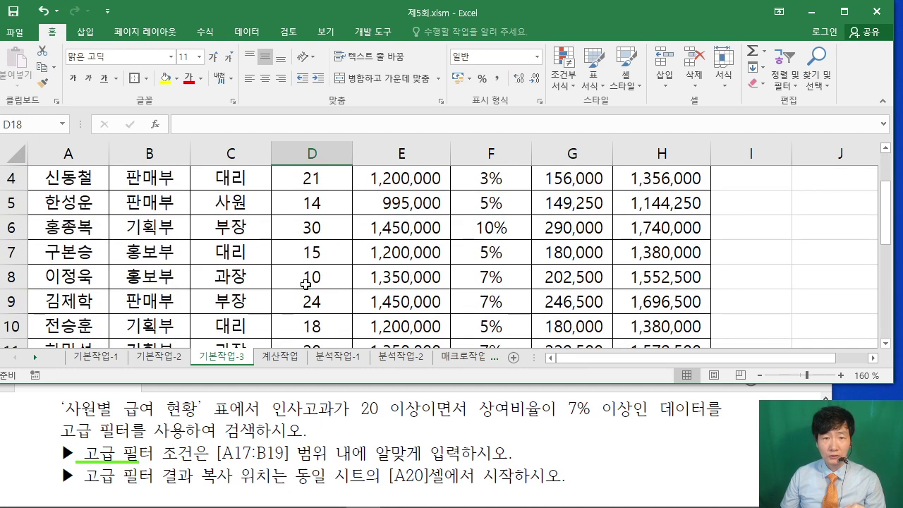
scroll(306, 284, "up", 1)
left_click(322, 290)
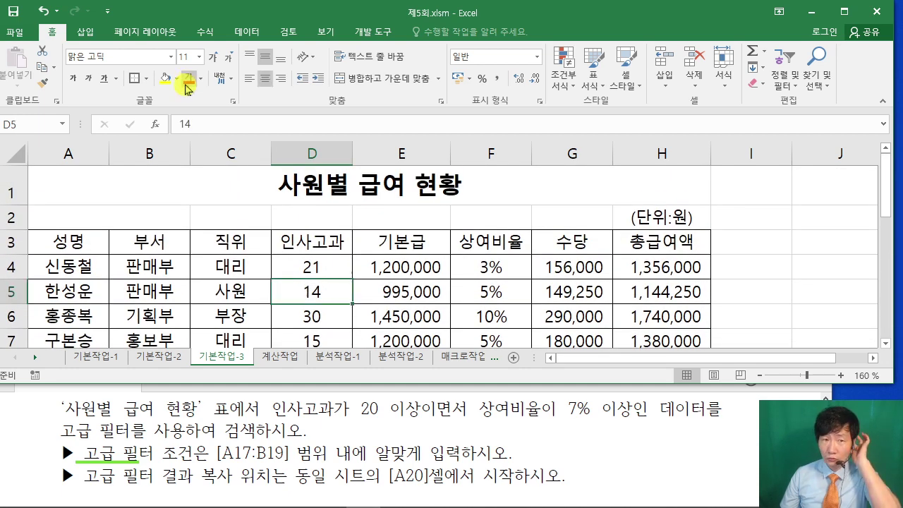
left_click(247, 31)
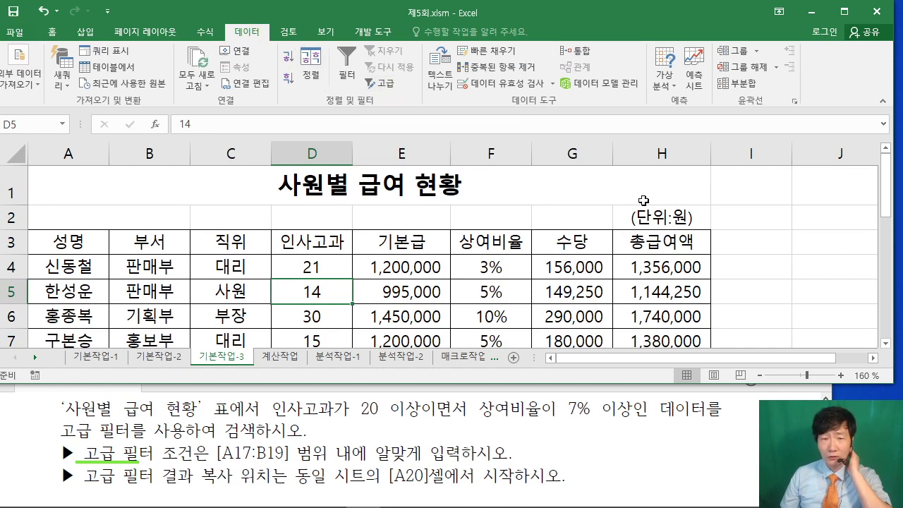
left_click(386, 83)
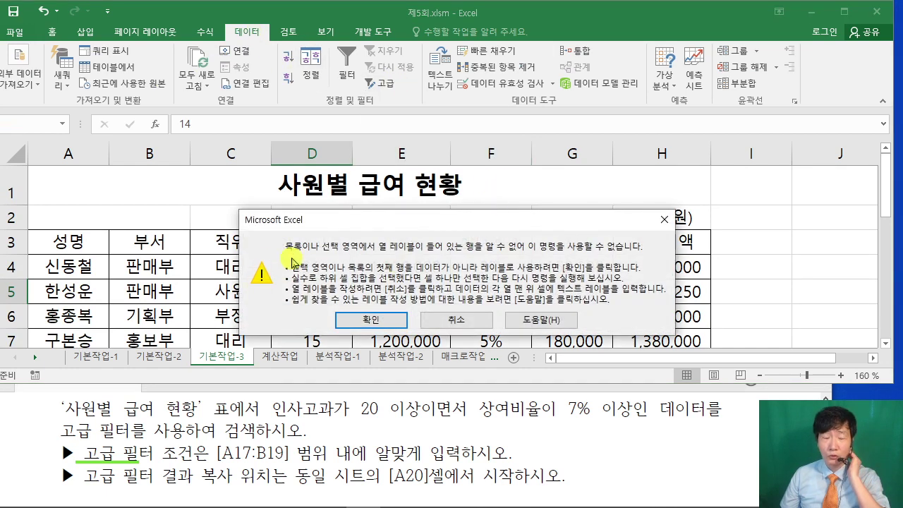
left_click(459, 318)
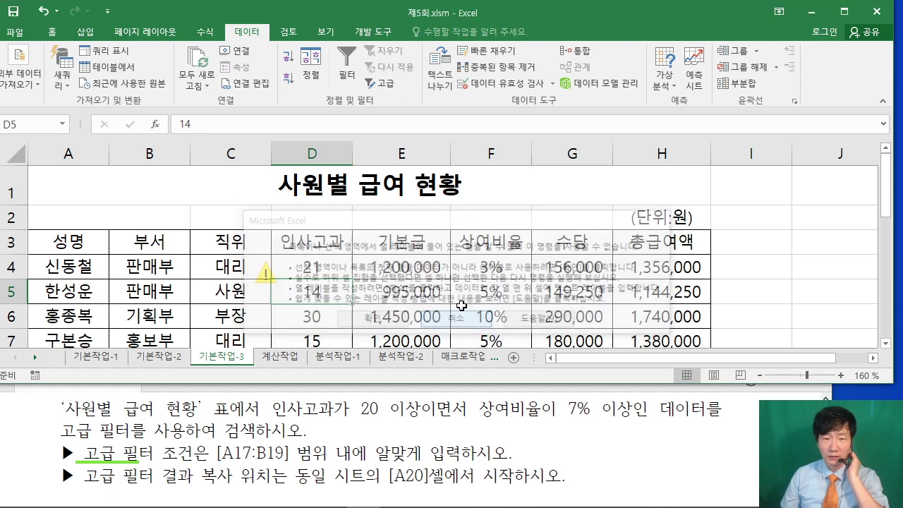
left_click(308, 267)
Step: Start an Advanced Filter on the full table range A3:H15, with the results copied to another location
left_click(60, 241)
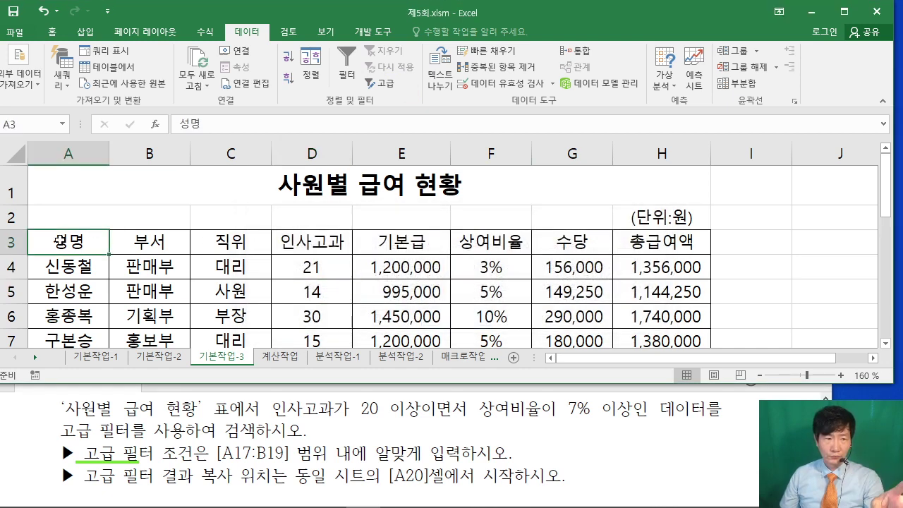
left_click_drag(60, 241, 668, 291)
scroll(494, 230, "up", 3)
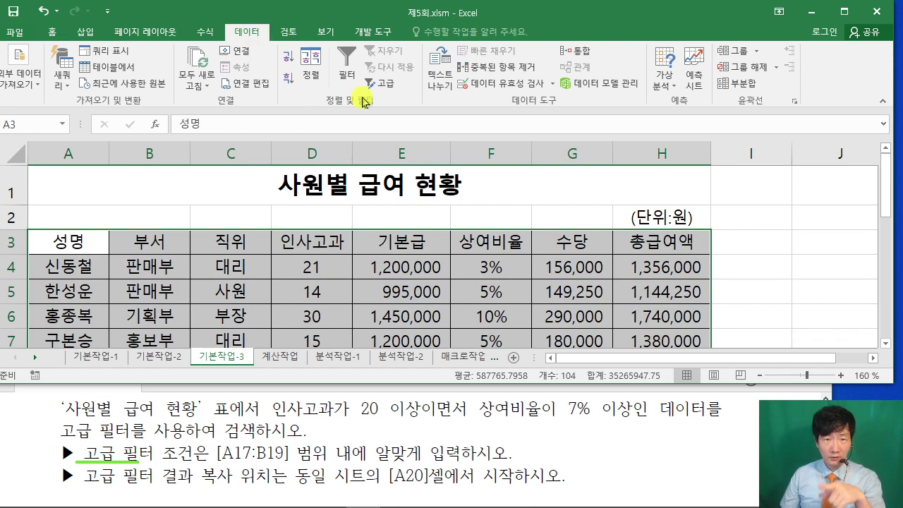
left_click(392, 90)
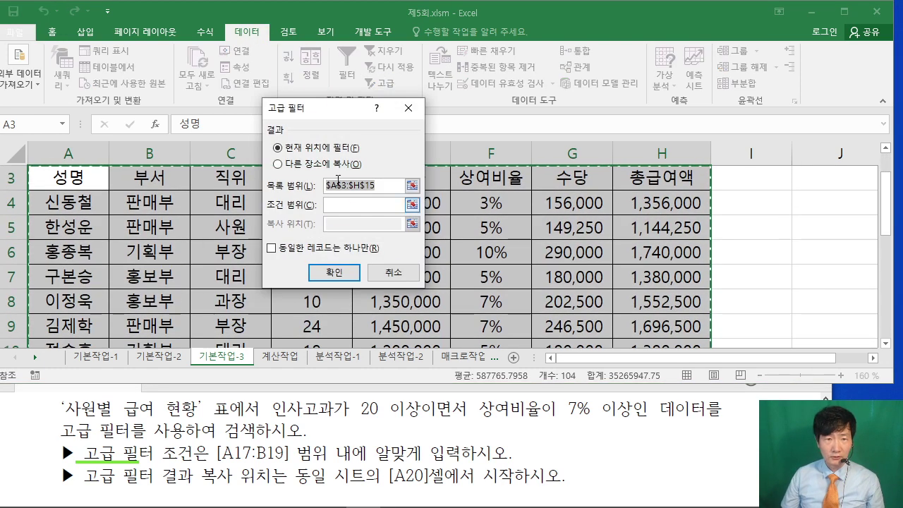
left_click_drag(325, 116, 460, 79)
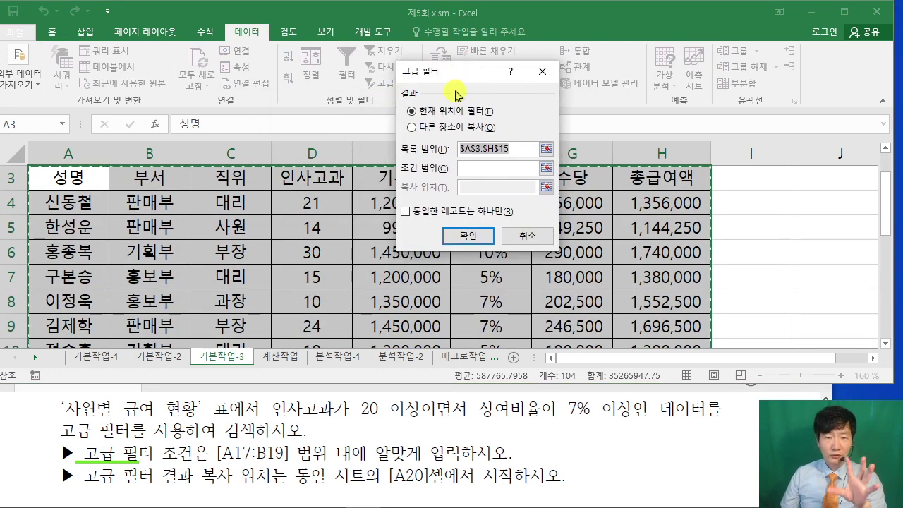
left_click(413, 128)
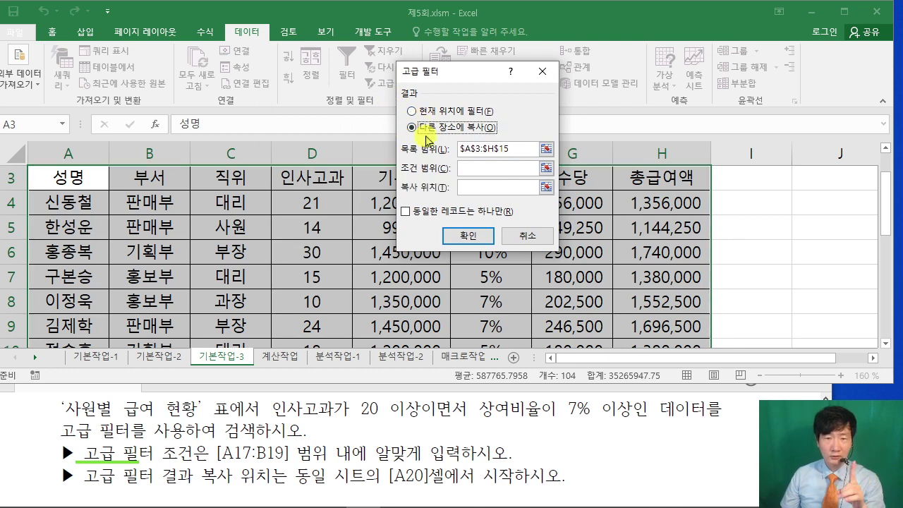
Step: Set the advanced filter's criteria range to A17:B18
left_click(477, 170)
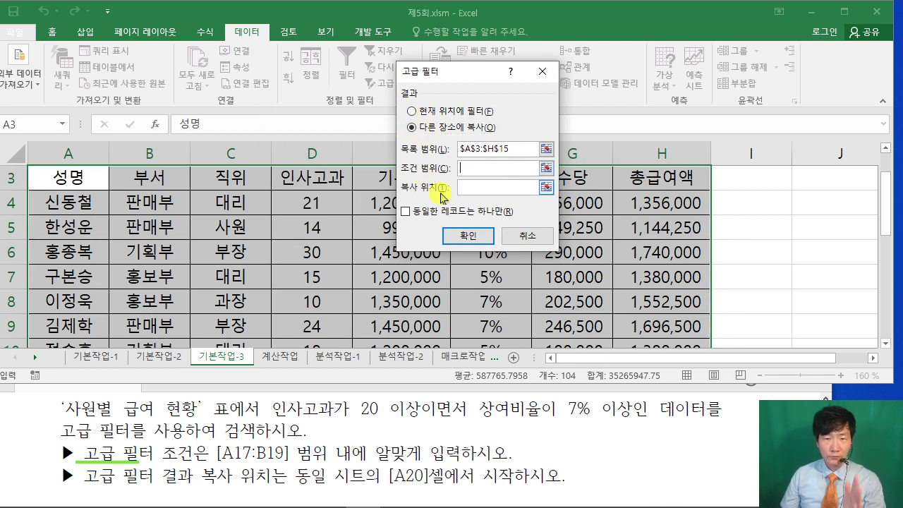
scroll(240, 300, "down", 4)
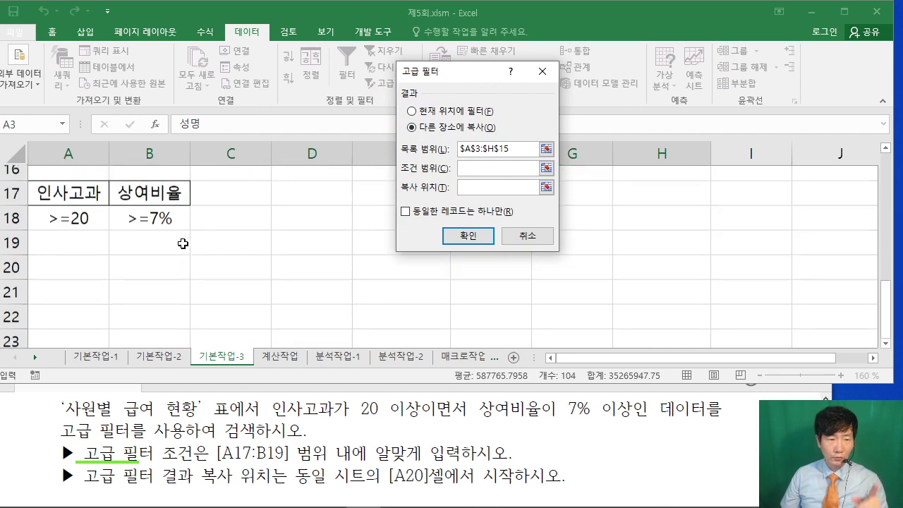
left_click_drag(60, 227, 159, 254)
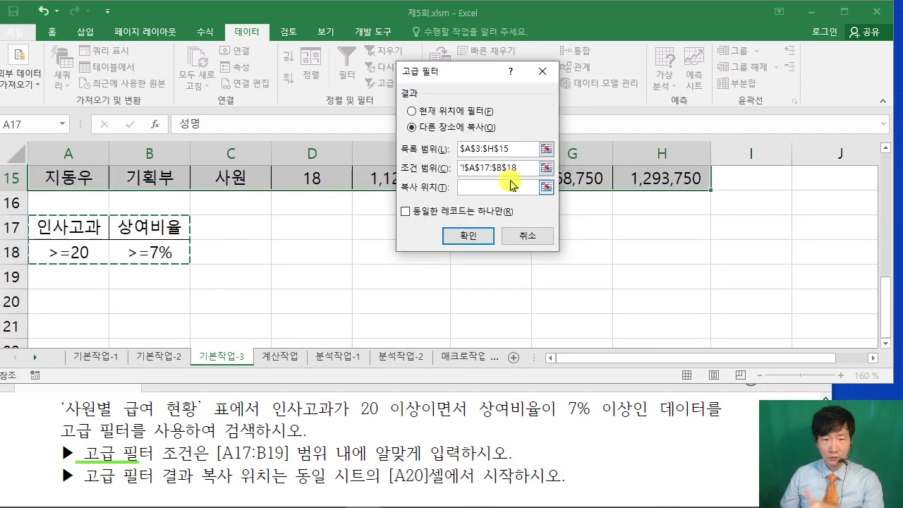
Step: Set the filter's copy destination to cell A20 and run the filter
left_click(506, 186)
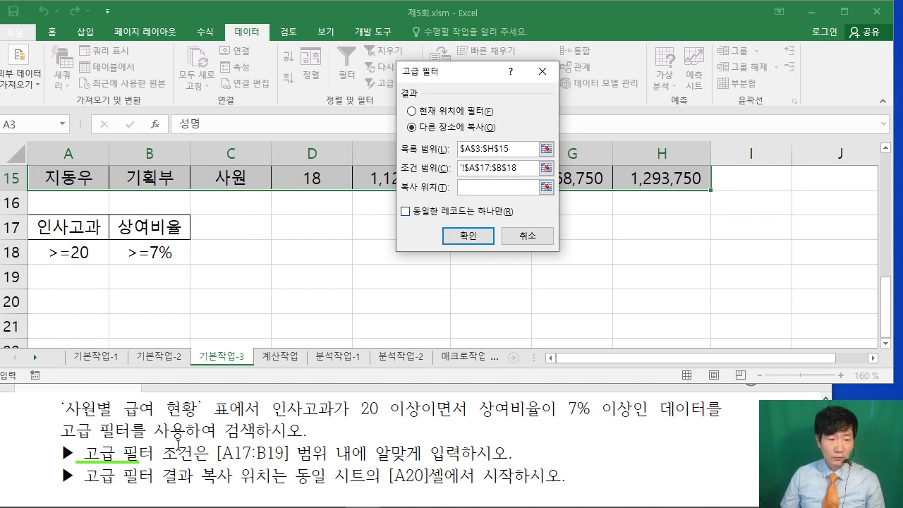
scroll(177, 446, "down", 1)
scroll(155, 471, "up", 1)
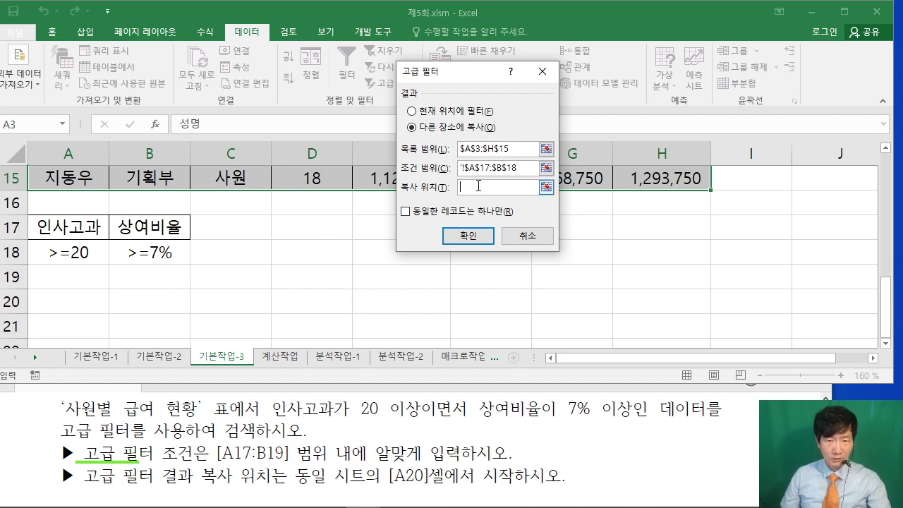
left_click(51, 301)
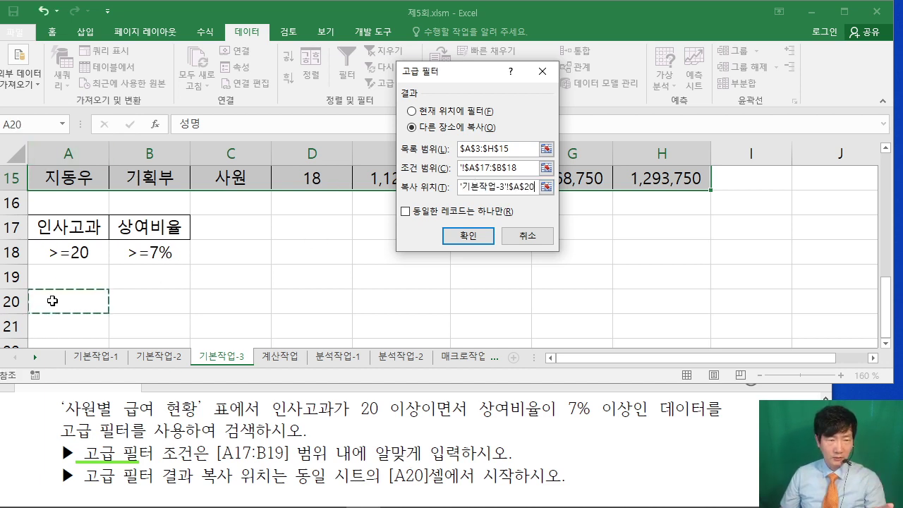
left_click(468, 234)
Step: Examine the extracted records below row 20, checking their 인사고과 and 상여비율 values against the criteria in A17:B18
scroll(297, 258, "up", 1)
scroll(201, 261, "down", 5)
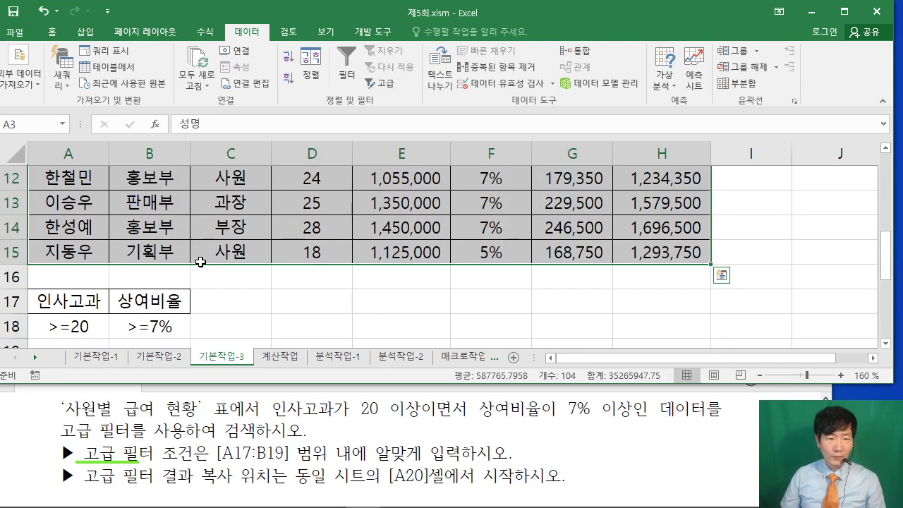
scroll(213, 258, "down", 2)
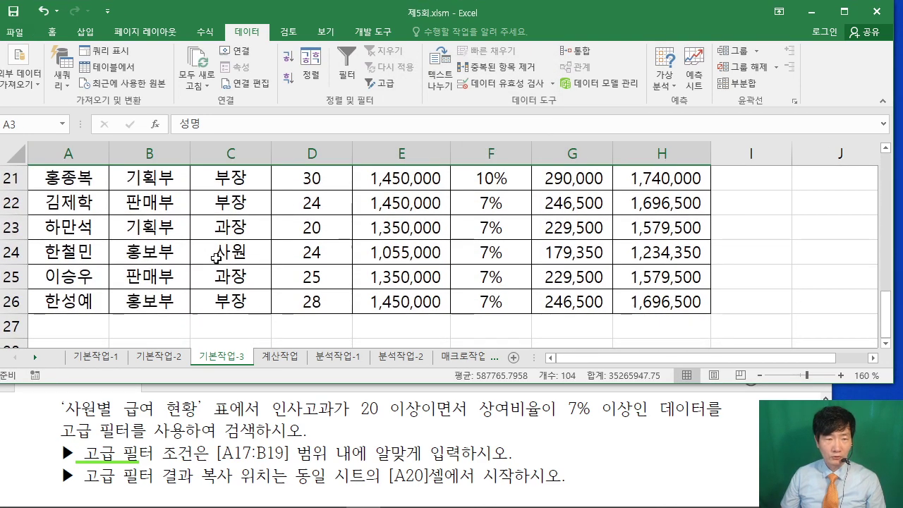
scroll(240, 261, "up", 2)
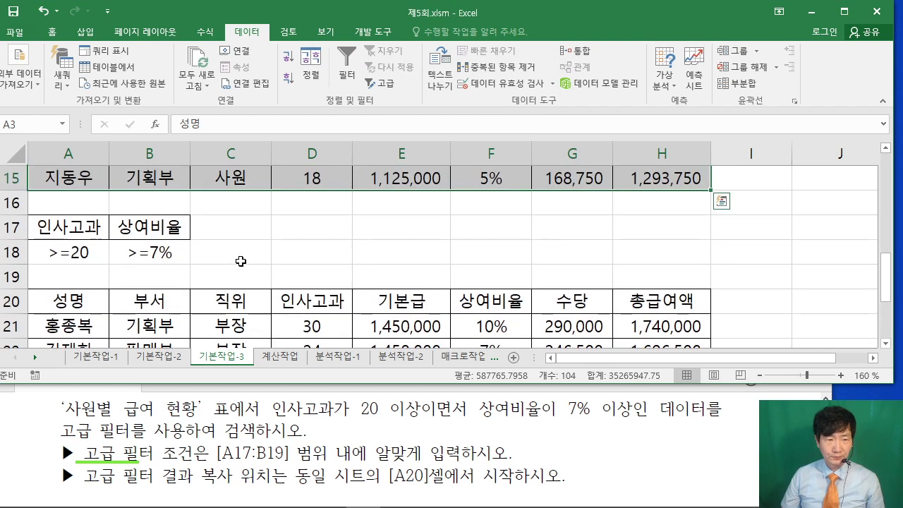
scroll(254, 261, "down", 1)
left_click_drag(328, 261, 314, 343)
scroll(337, 267, "up", 2)
scroll(337, 267, "down", 2)
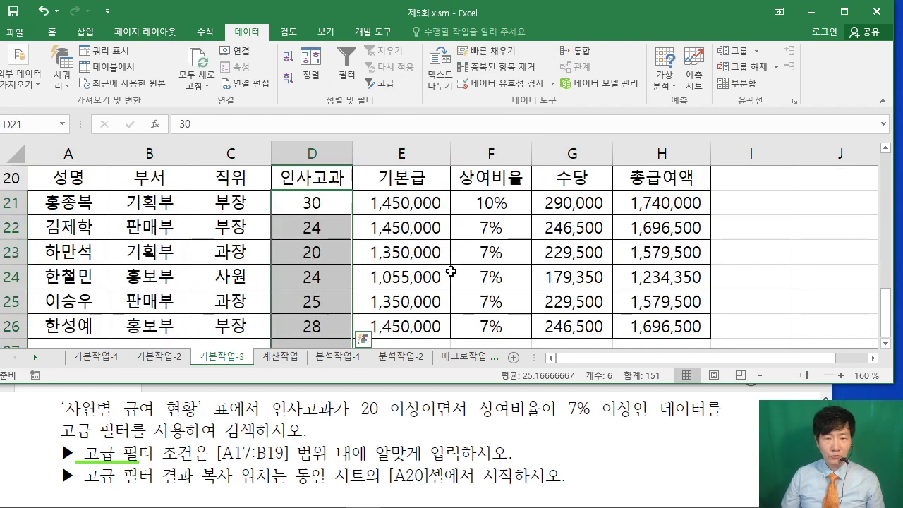
left_click_drag(494, 201, 494, 326)
left_click(375, 282)
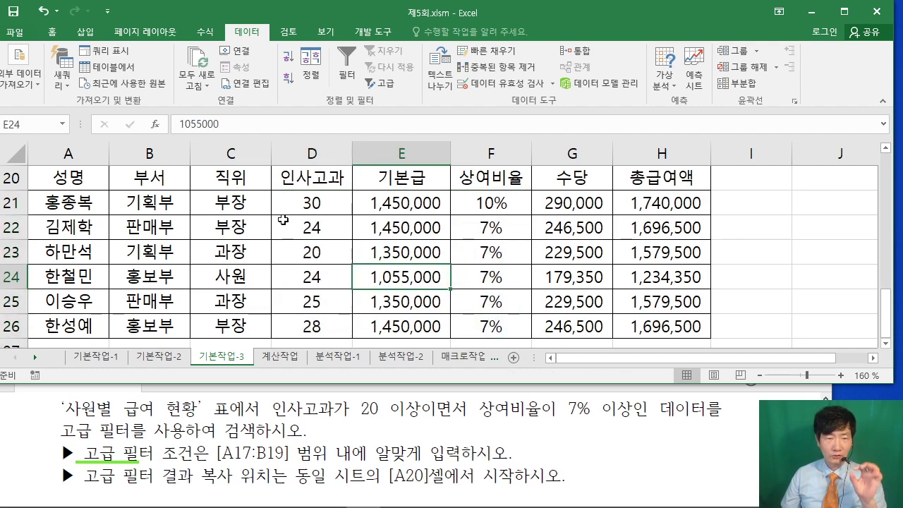
scroll(303, 272, "down", 1, "ctrl")
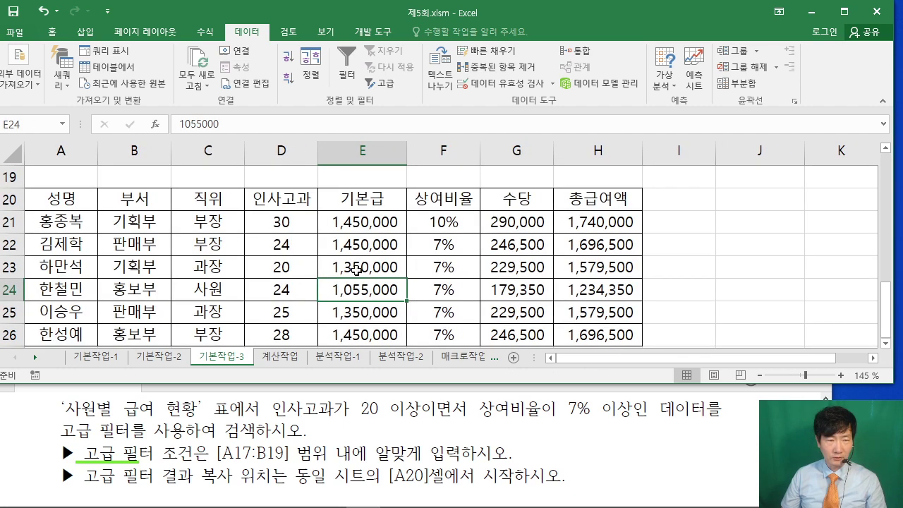
left_click(697, 282)
scroll(697, 281, "down", 1)
scroll(697, 282, "up", 1)
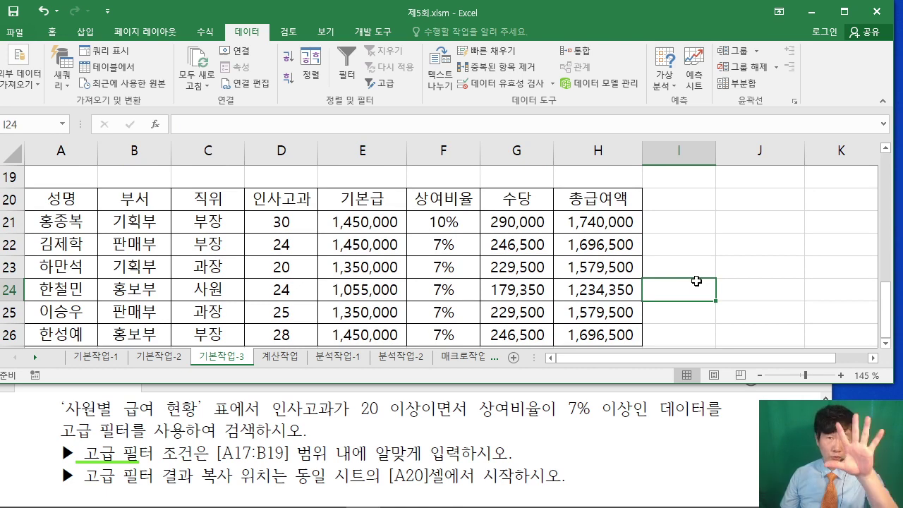
Step: Open the 계산작업 sheet and collapse the ribbon to show more rows
left_click(280, 356)
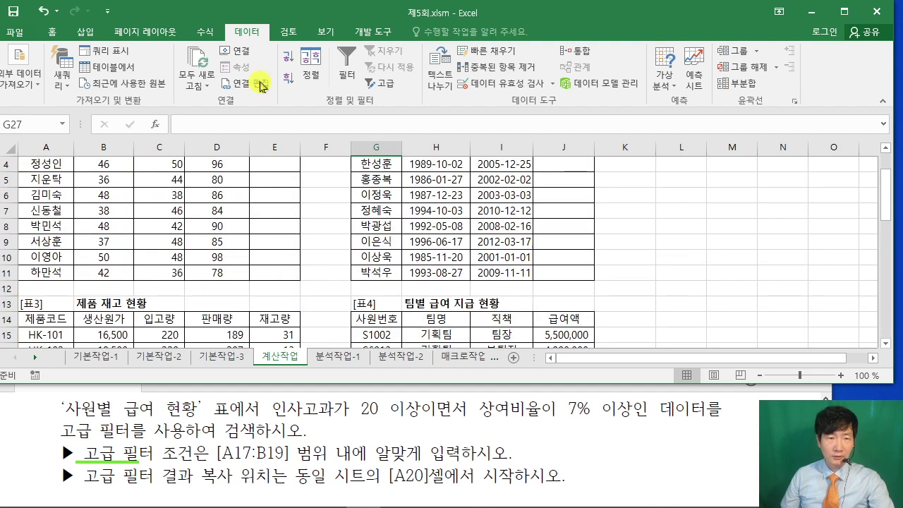
double_click(245, 31)
scroll(399, 170, "up", 1)
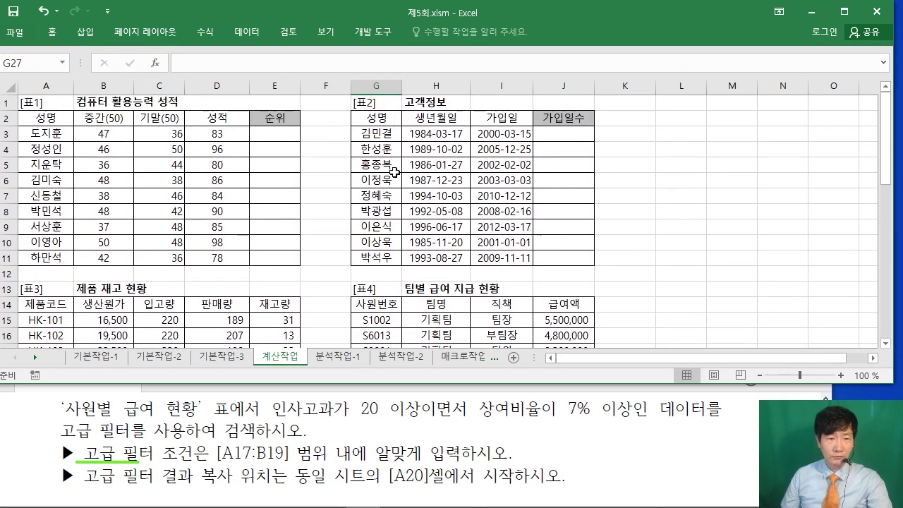
scroll(399, 171, "up", 1, "ctrl")
Step: Look over the tables on the 계산작업 sheet and the blank cells that need formulas, such as 순위 and 가입일수
left_click_drag(316, 124, 315, 261)
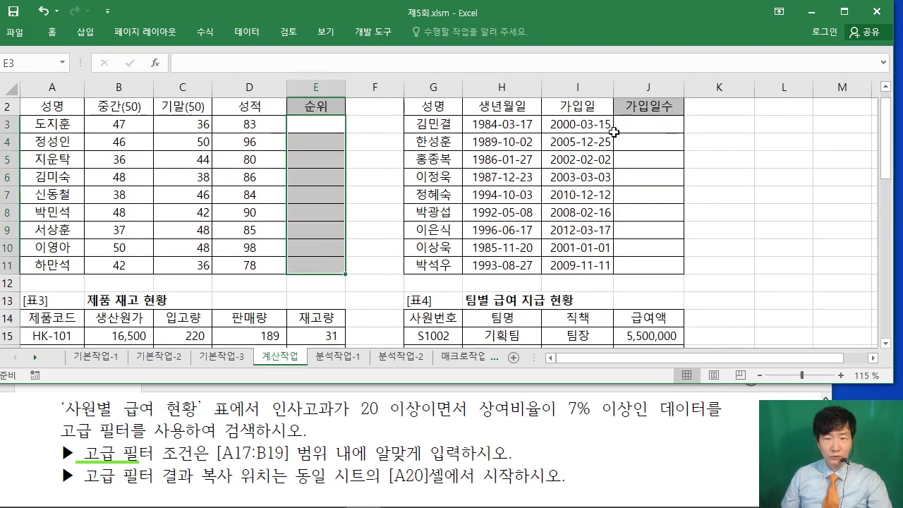
left_click_drag(630, 123, 607, 263)
scroll(449, 236, "down", 2)
scroll(449, 236, "down", 3)
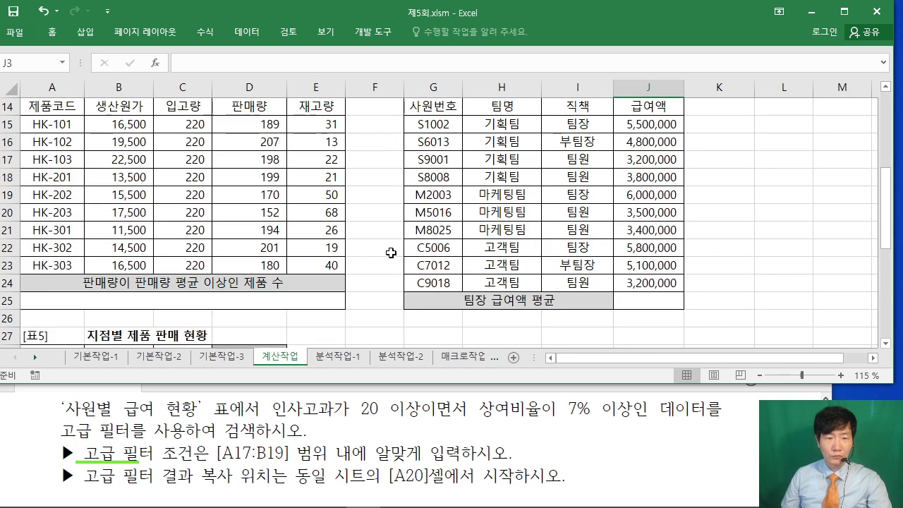
left_click(274, 252)
left_click(656, 238)
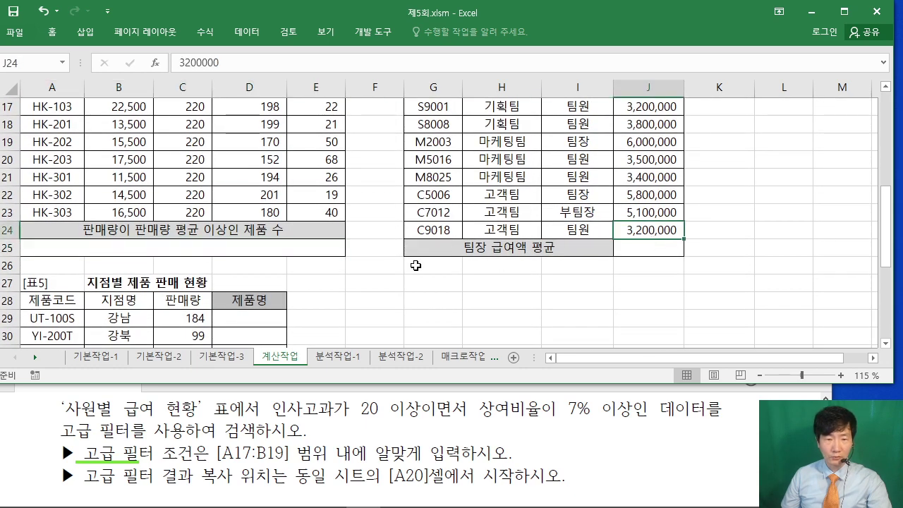
scroll(281, 232, "down", 2)
scroll(355, 234, "up", 5)
scroll(355, 234, "up", 3)
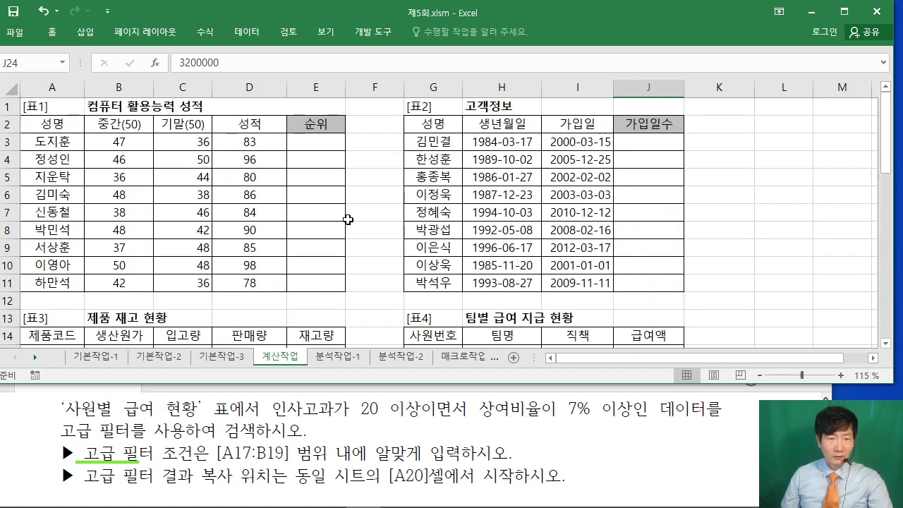
left_click(367, 218)
scroll(603, 249, "down", 1)
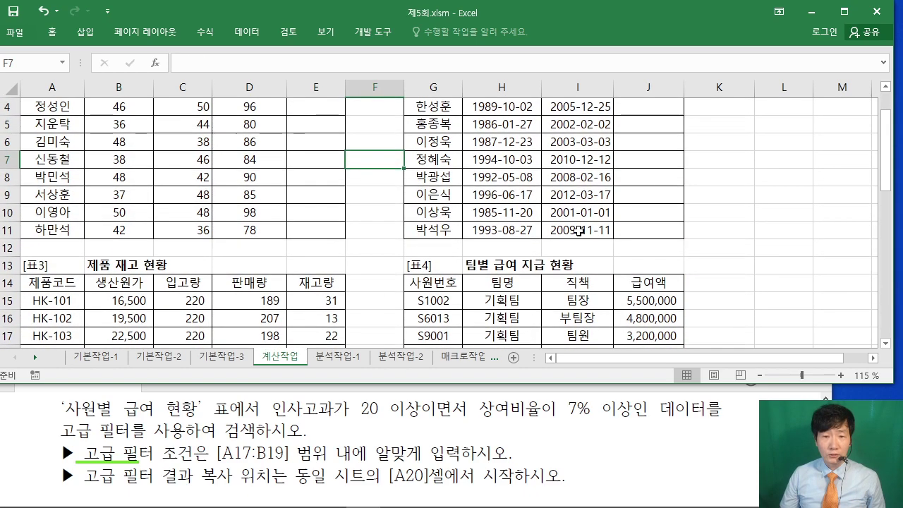
scroll(527, 212, "up", 1)
scroll(344, 210, "down", 1)
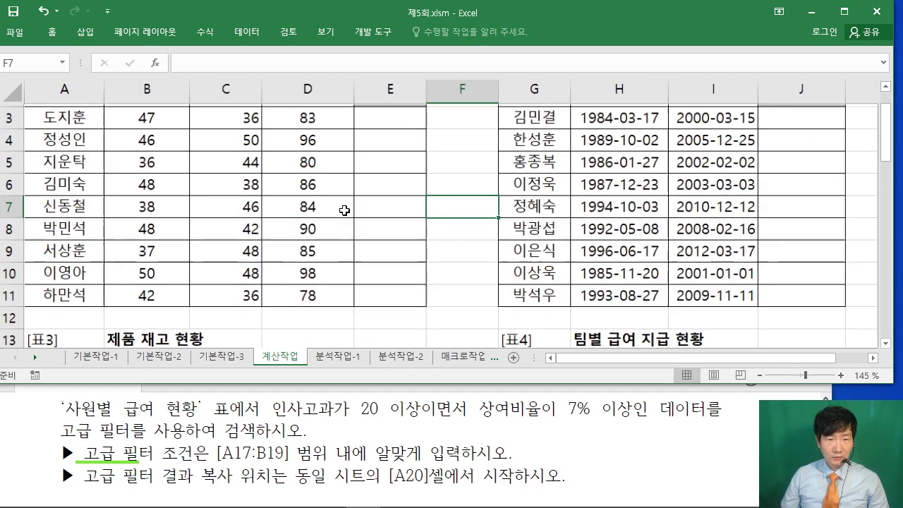
scroll(345, 210, "up", 2, "ctrl")
Step: Switch to the exam PDF in Acrobat Reader and read question 1 on [표1], including its required IFERROR, CHOOSE and RANK.EQ functions
left_click(323, 393)
scroll(323, 403, "down", 5)
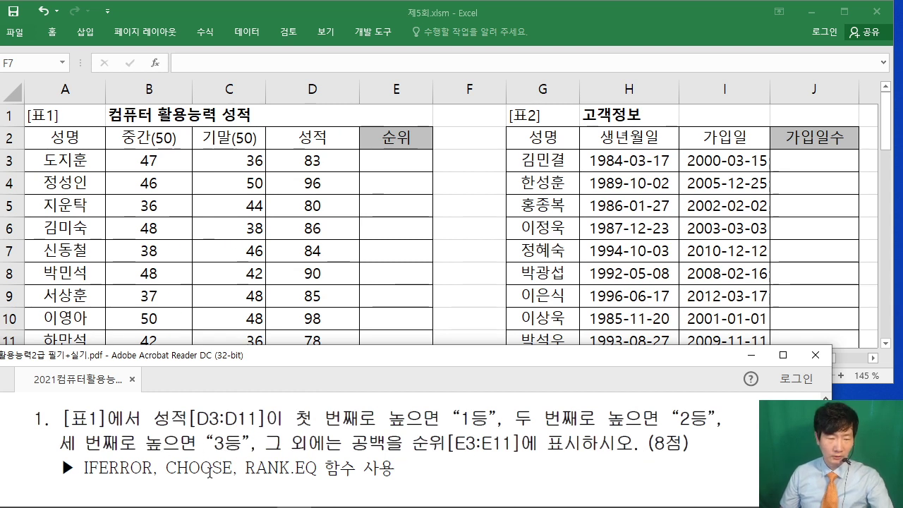
left_click_drag(87, 482, 315, 489)
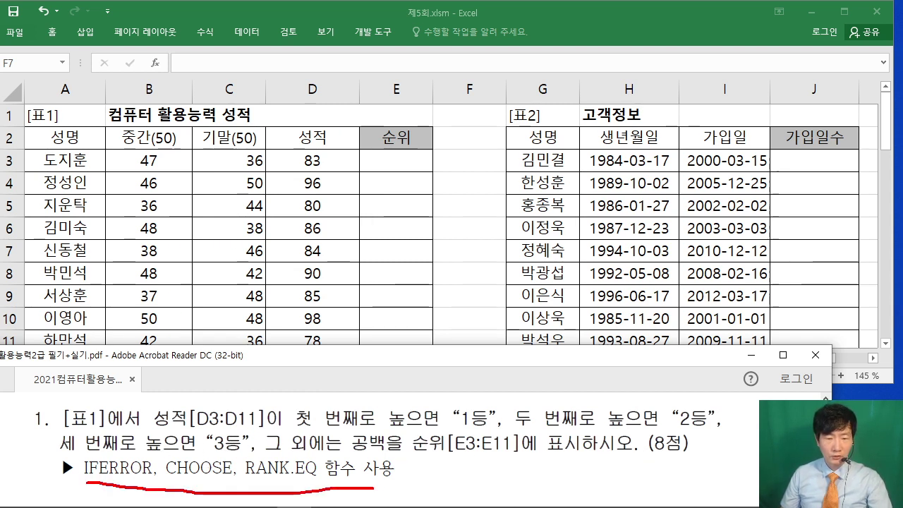
key("Escape")
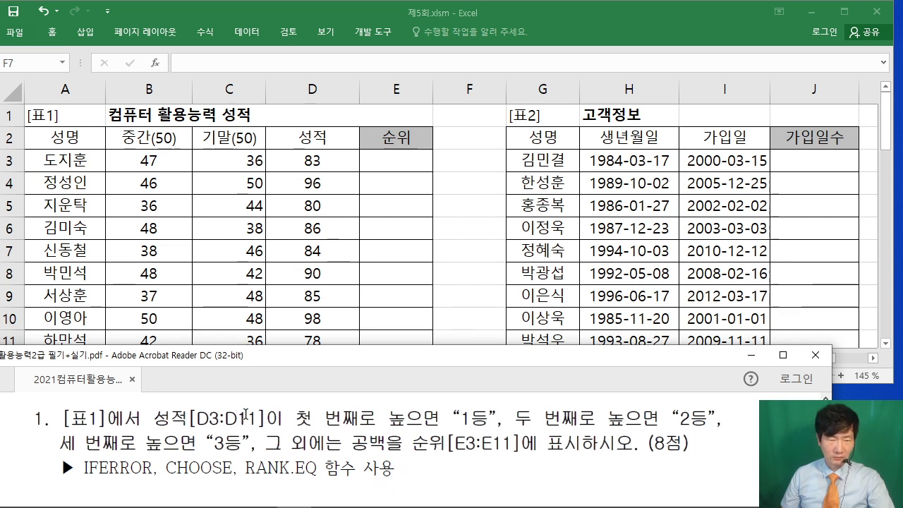
left_click_drag(167, 468, 315, 468)
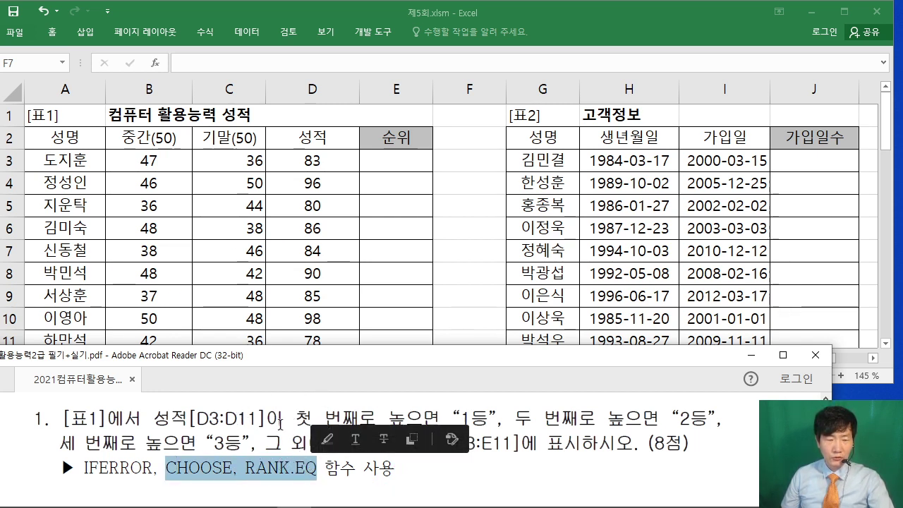
left_click_drag(85, 468, 149, 478)
left_click(300, 477)
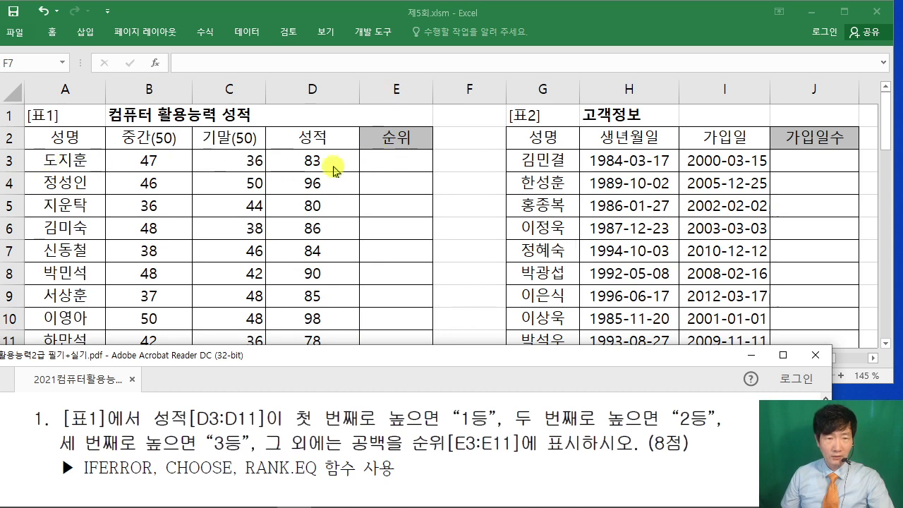
Step: Insert the IFERROR function in cell E3 of the 순위 column, finding it by a function search for IFERROR
left_click(385, 164)
left_click(385, 165)
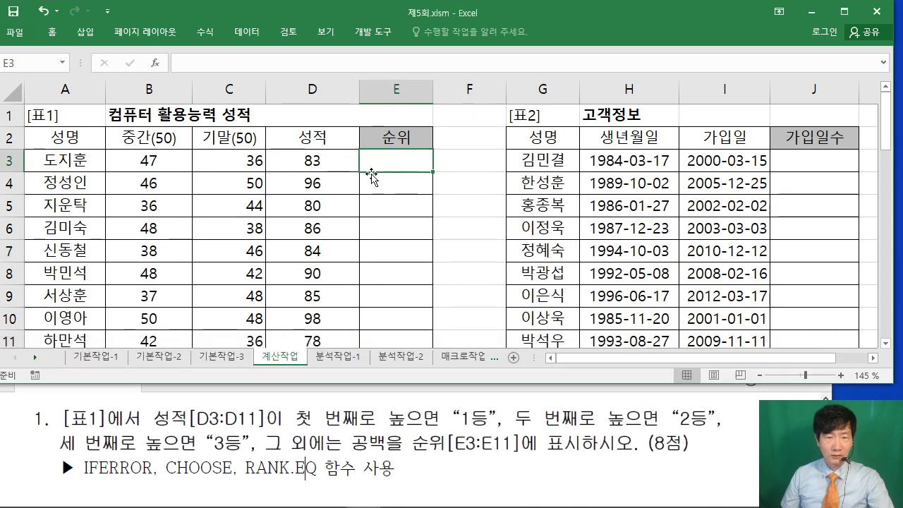
left_click(156, 63)
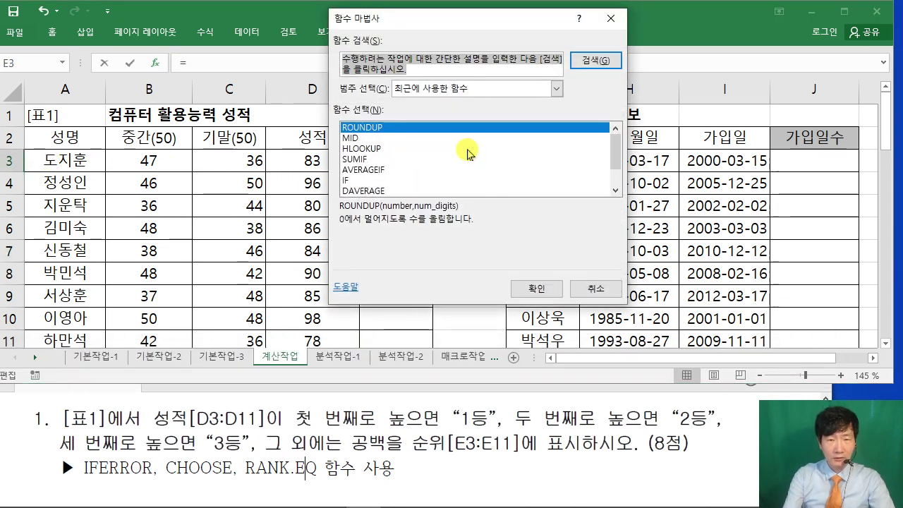
type("i")
key("BackSpace")
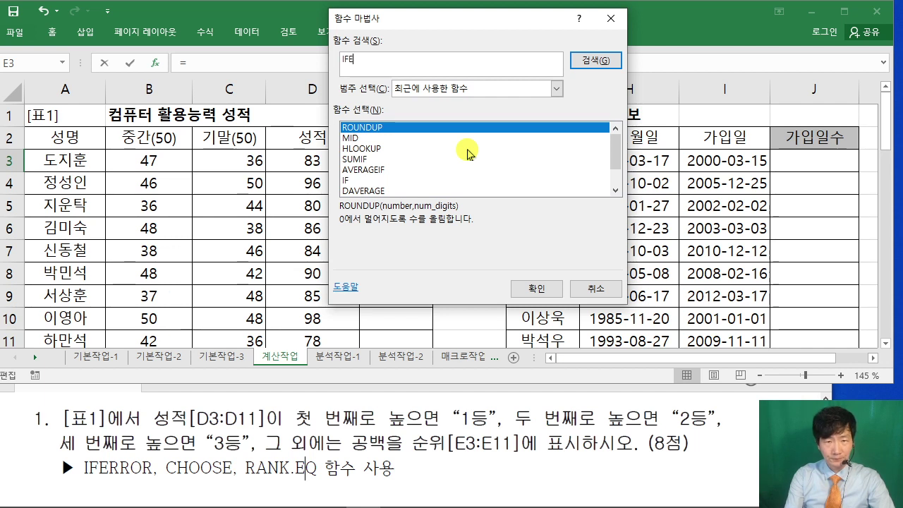
left_click(591, 60)
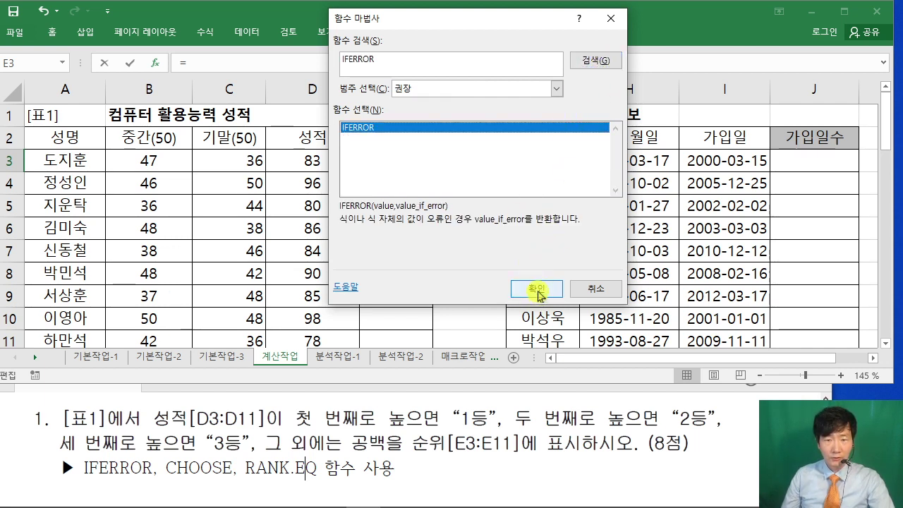
left_click(538, 289)
left_click_drag(369, 60, 391, 89)
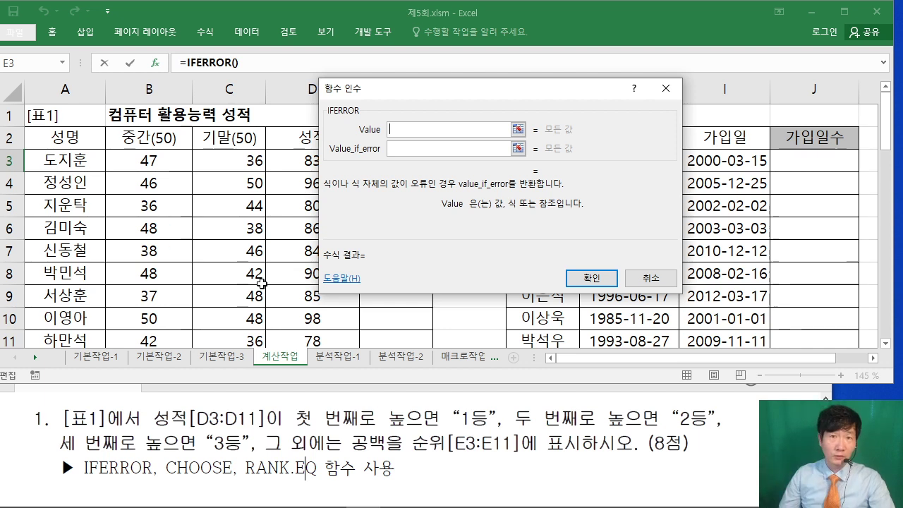
Step: Nest CHOOSE as the Value argument of IFERROR and bring up the arguments of CHOOSE, keeping the 성적 column uncovered
type("CHOOSE(")
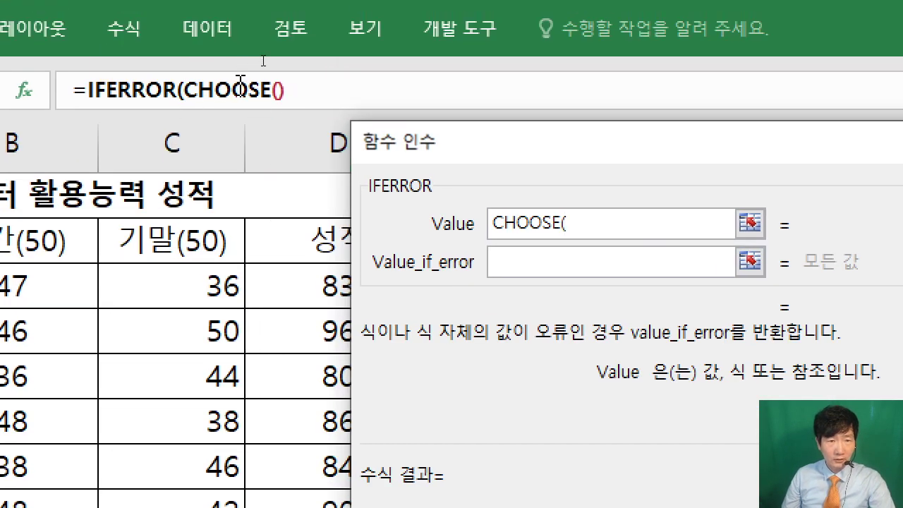
left_click(240, 83)
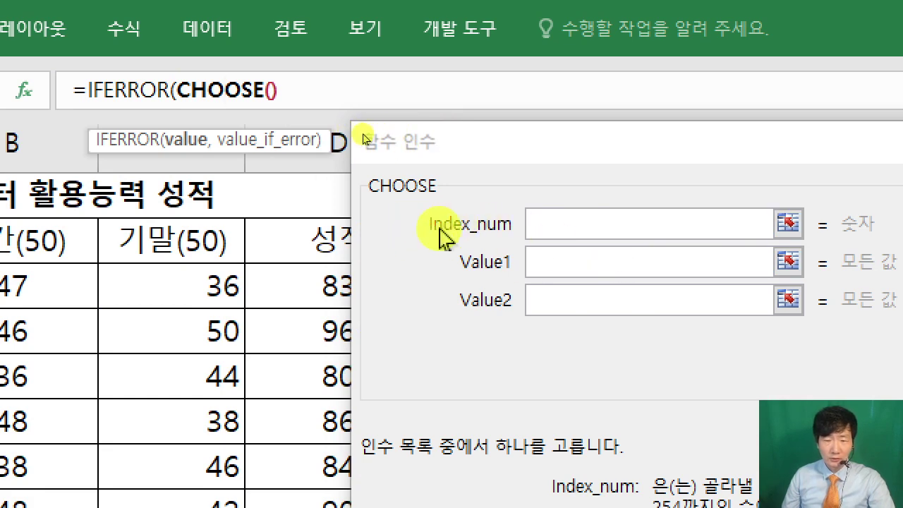
left_click(554, 226)
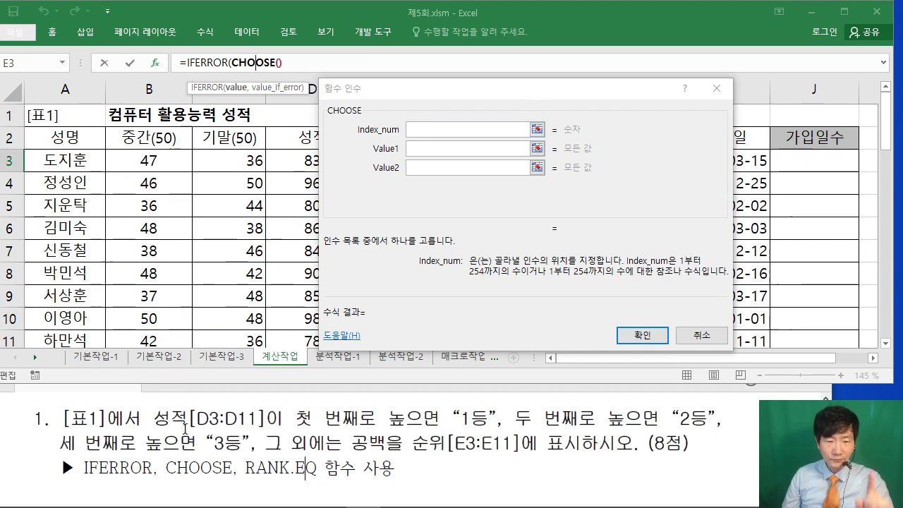
left_click_drag(366, 89, 442, 87)
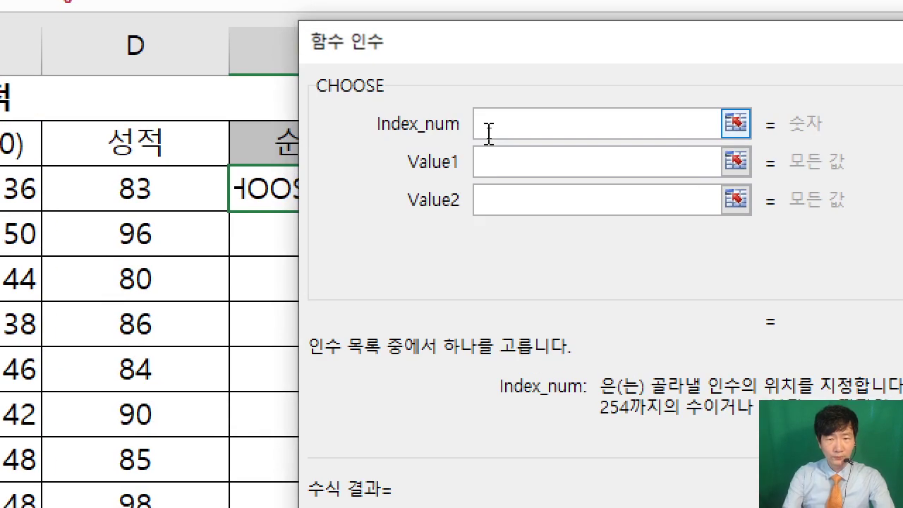
type("RANKOSE(")
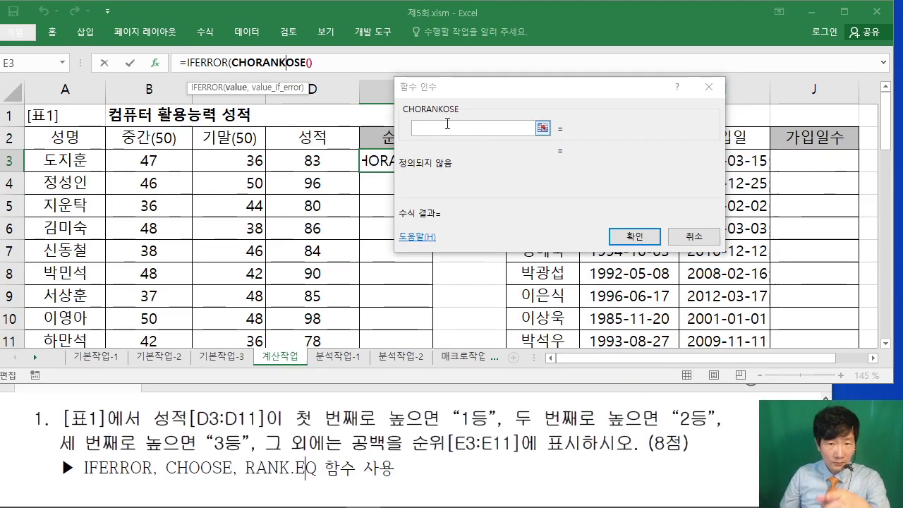
key("BackSpace")
key("BackSpace")
key("BackSpace")
key("BackSpace")
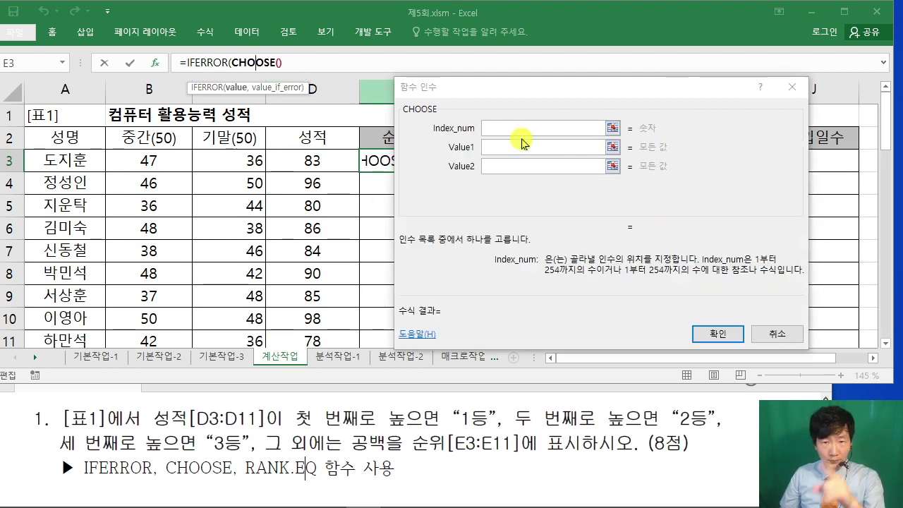
Step: Nest RANK.EQ as the Index_num argument of CHOOSE and bring up the arguments of RANK.EQ
left_click(494, 127)
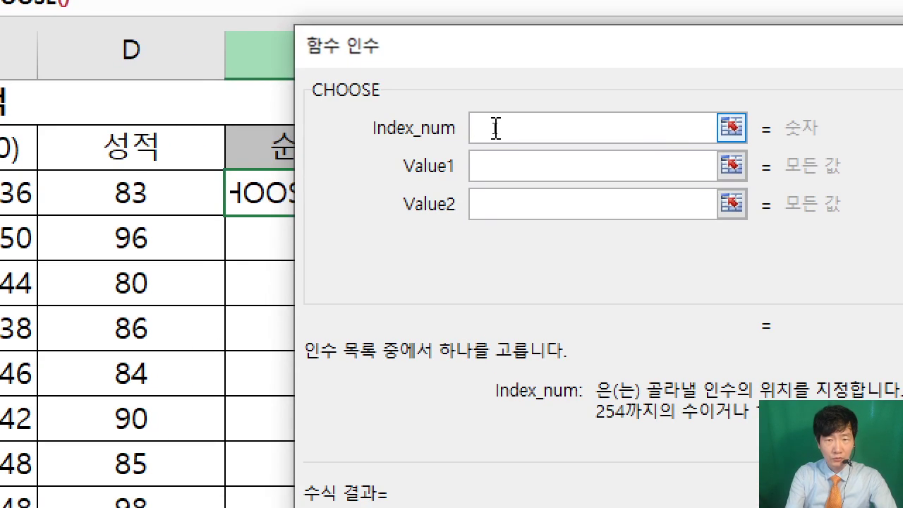
type("RANK.EQ")
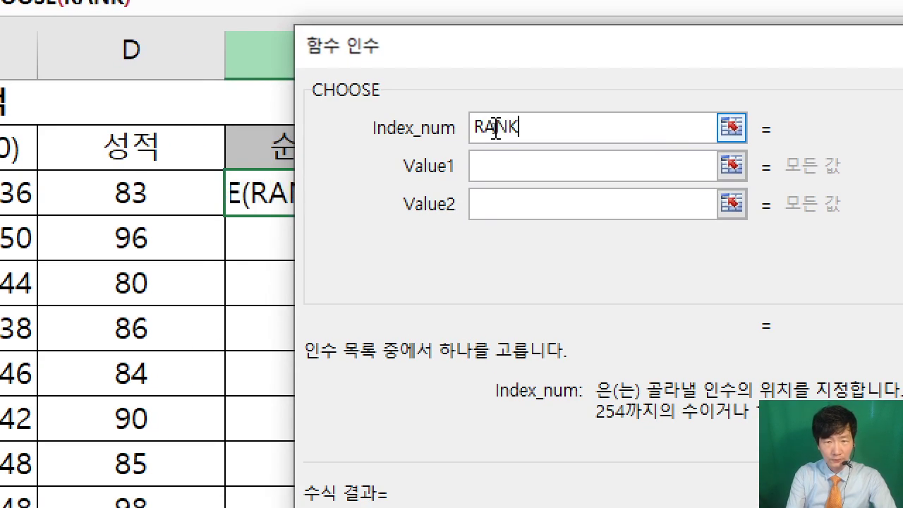
type("(")
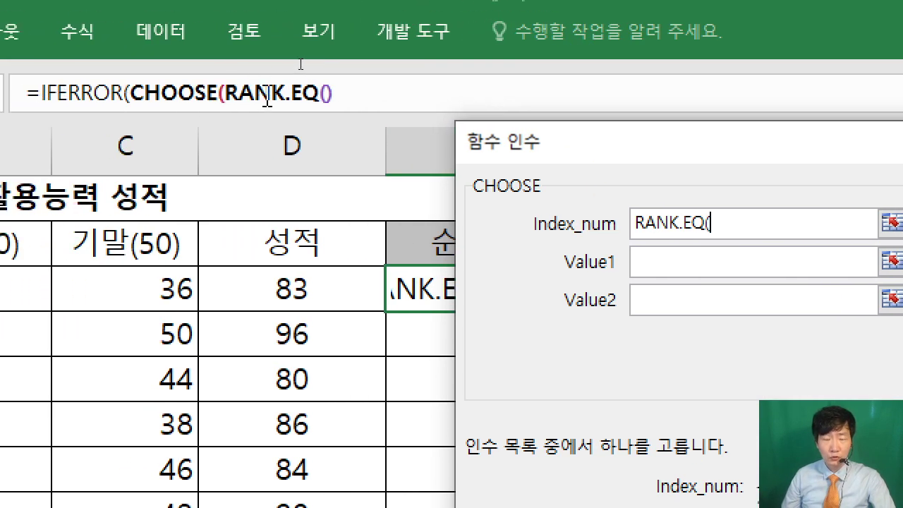
left_click(272, 95)
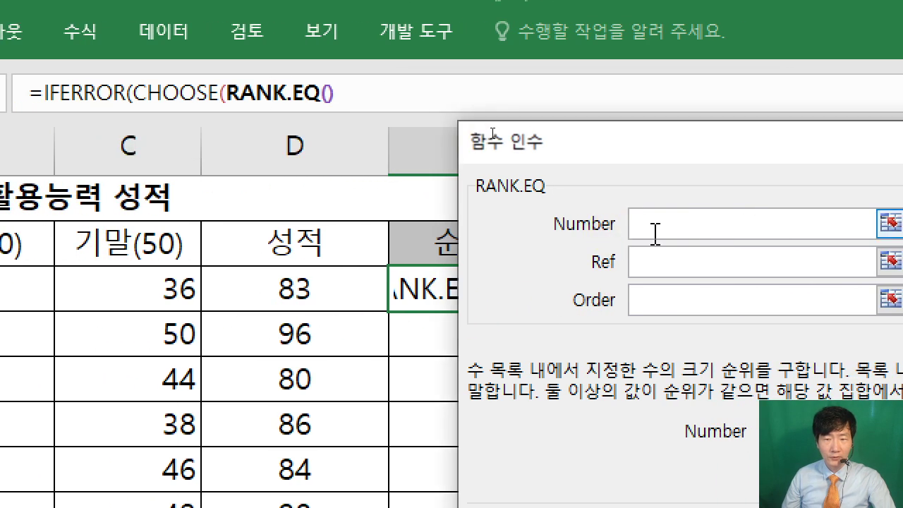
Step: Set RANK.EQ's Number argument to D3 and its Ref argument to the 성적 range D3:D11
left_click(295, 289)
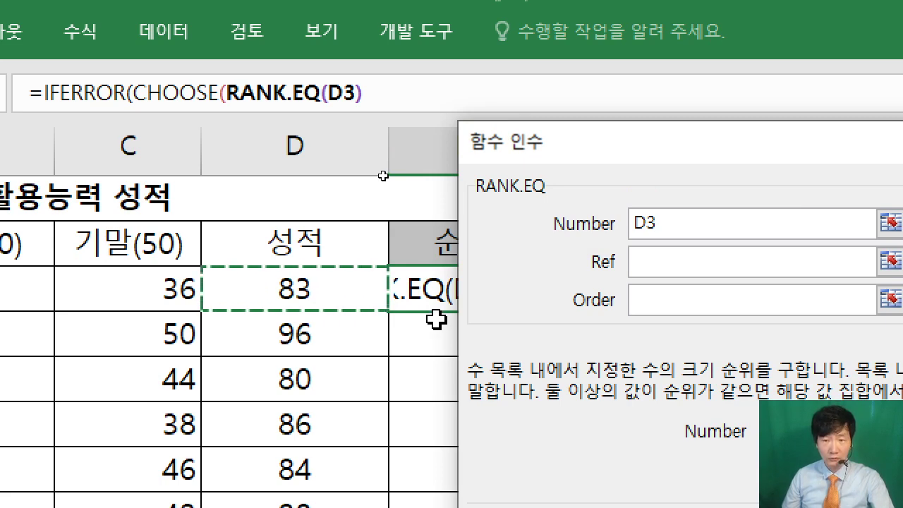
left_click(677, 265)
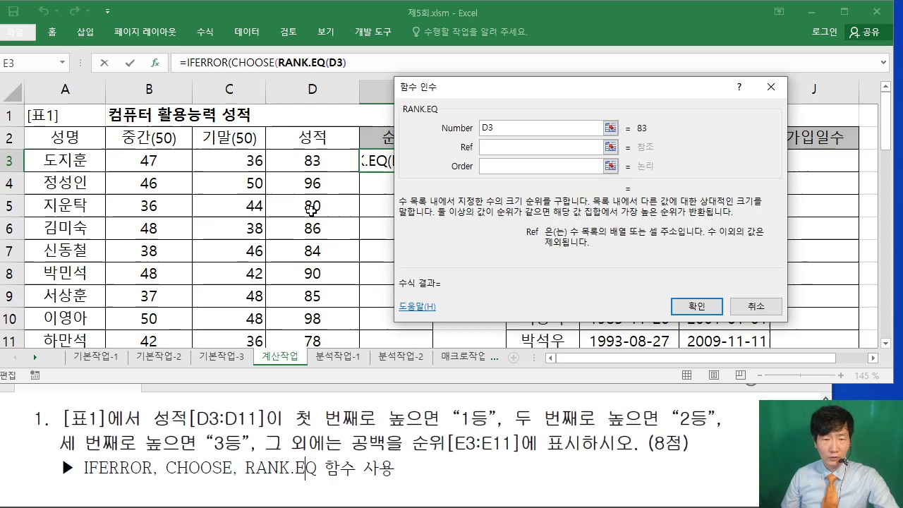
left_click_drag(318, 160, 323, 293)
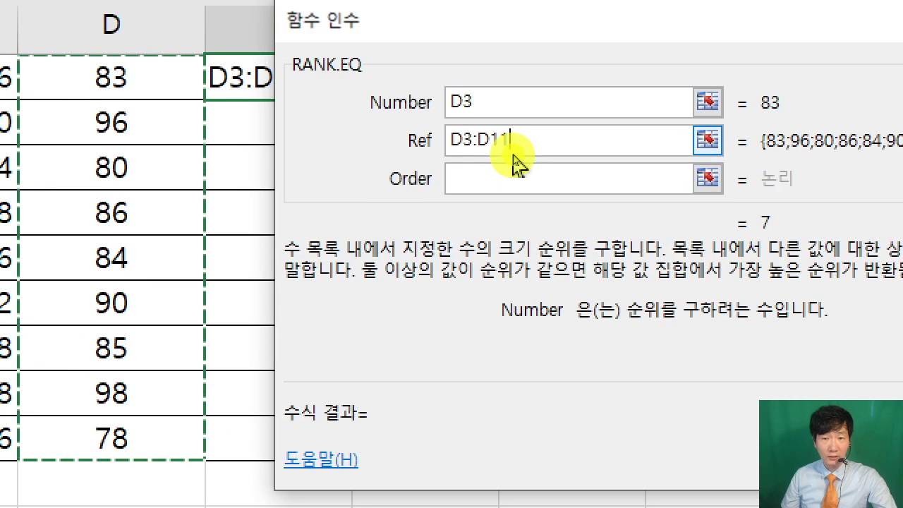
left_click_drag(363, 92, 468, 105)
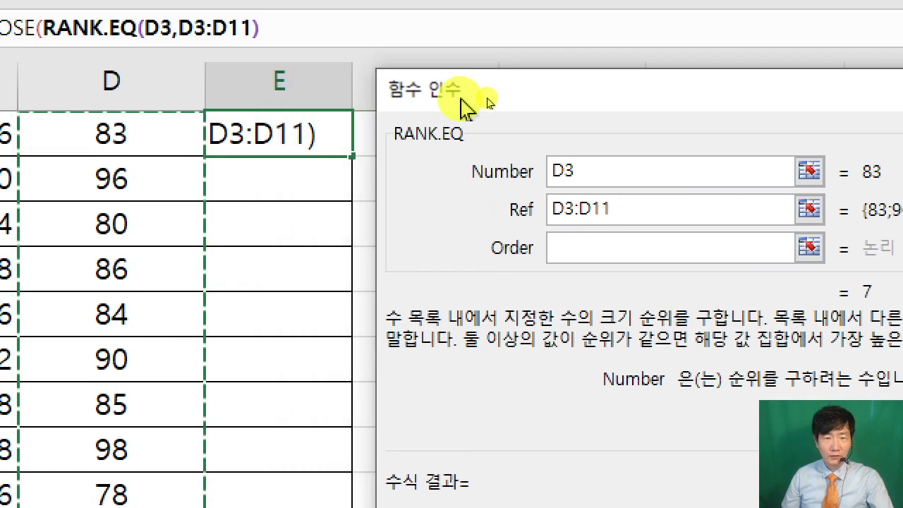
scroll(33, 236, "up", 1)
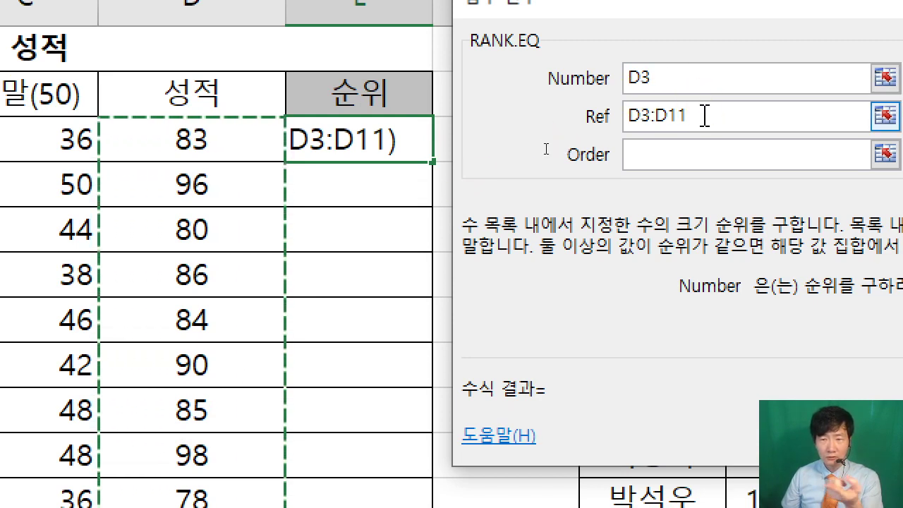
Step: Make RANK.EQ's Ref range absolute as $D$3:$D$11
left_click_drag(703, 116, 549, 117)
left_click(676, 90)
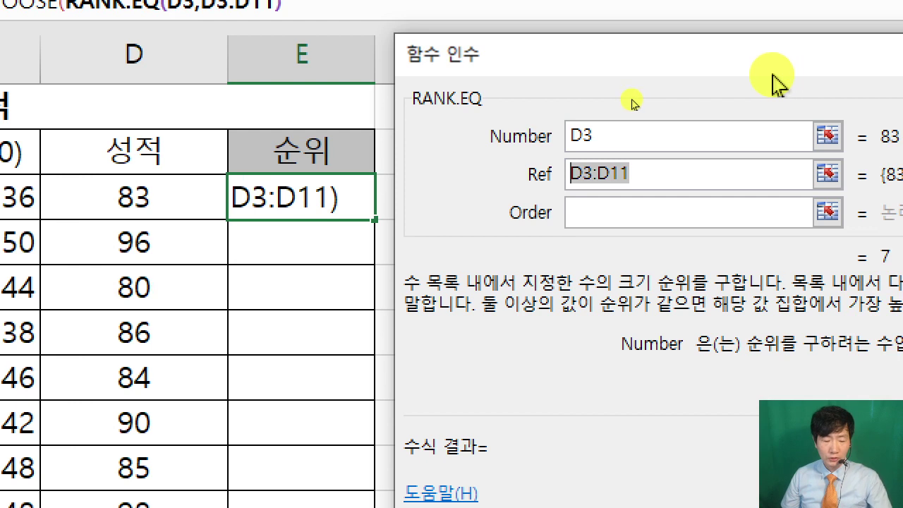
key("F4")
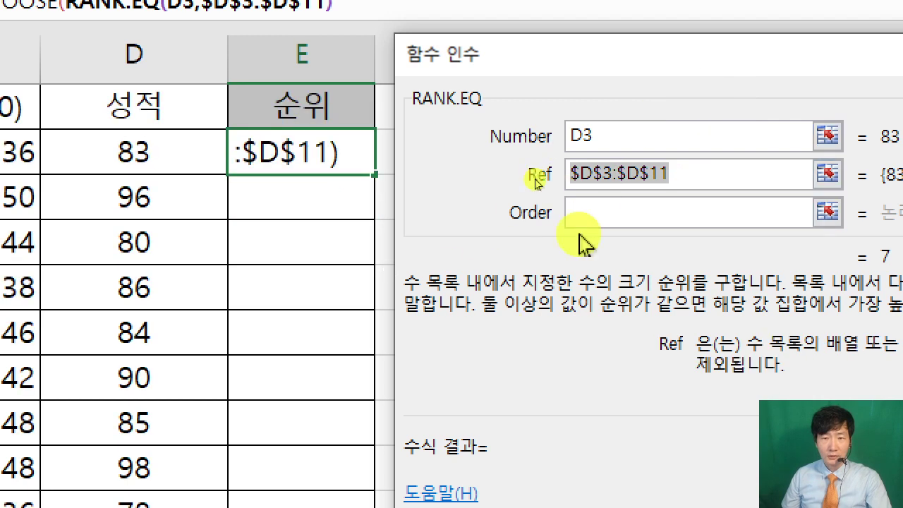
Step: Set RANK.EQ's Order argument to 0 for descending ranking
left_click(583, 214)
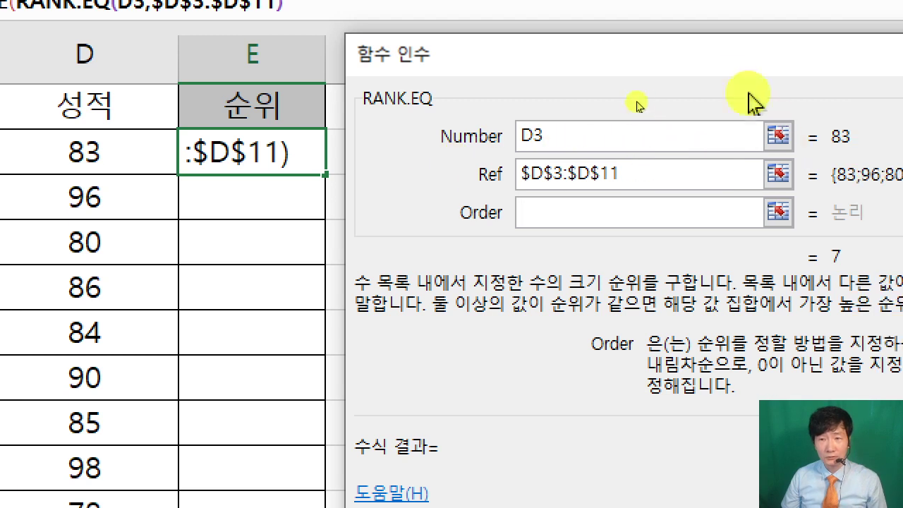
left_click_drag(751, 53, 546, 9)
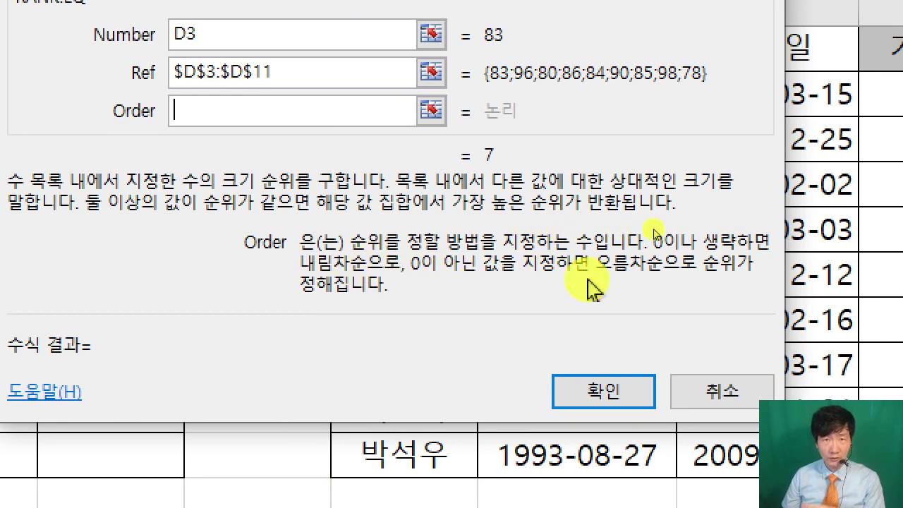
type("0")
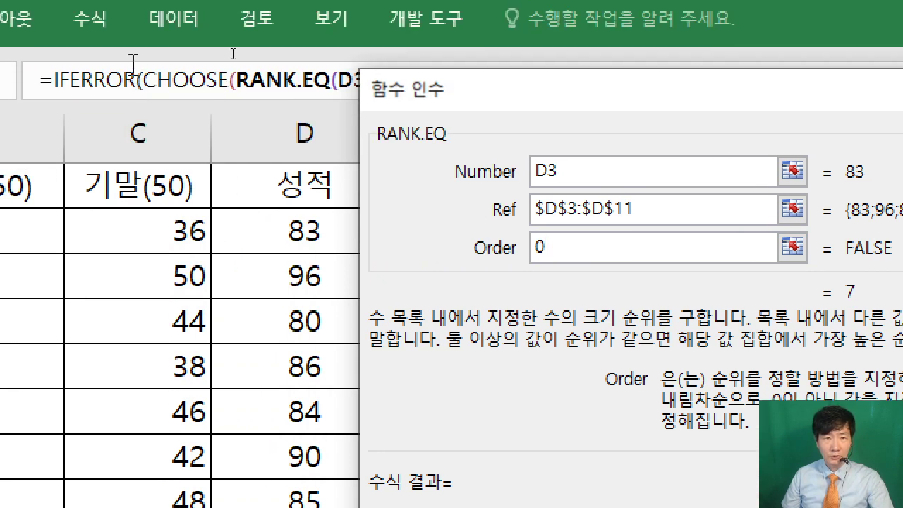
left_click_drag(399, 67, 394, 112)
left_click_drag(396, 145, 372, 147)
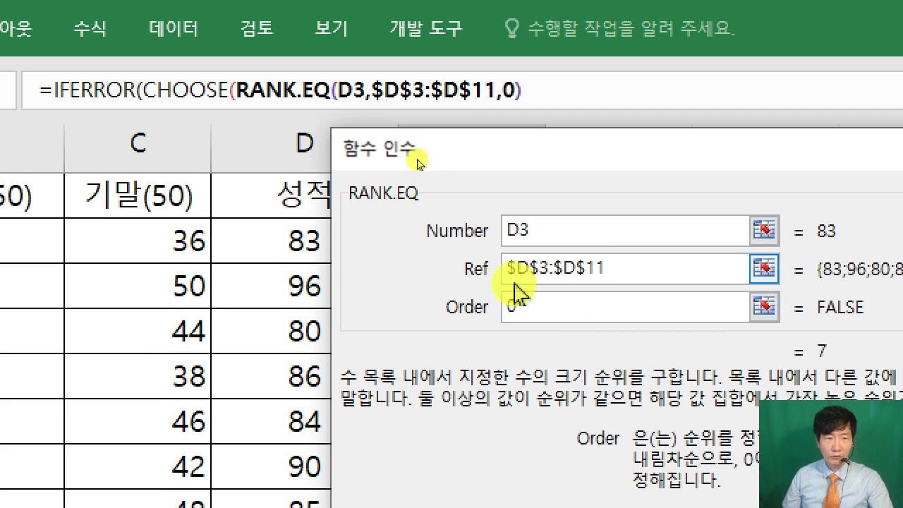
Step: Return to the arguments of CHOOSE and set Value1 to "1등"
left_click(178, 83)
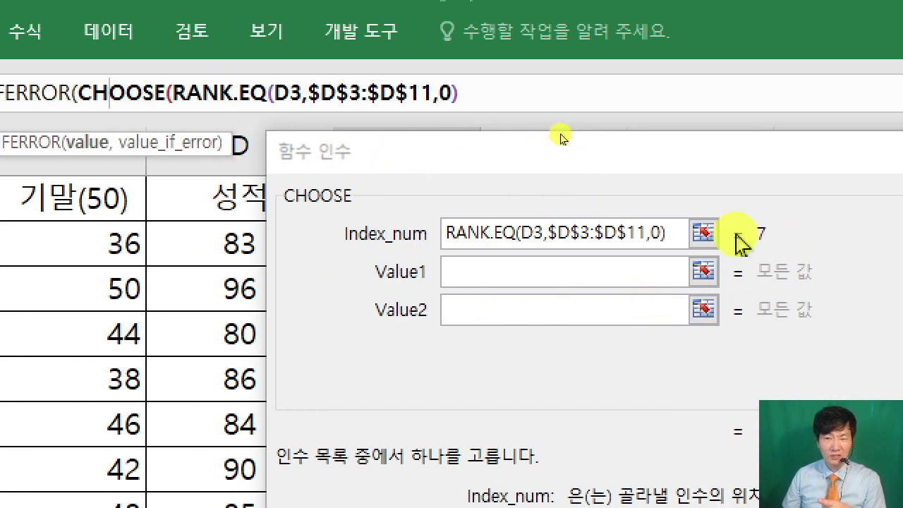
left_click(644, 267)
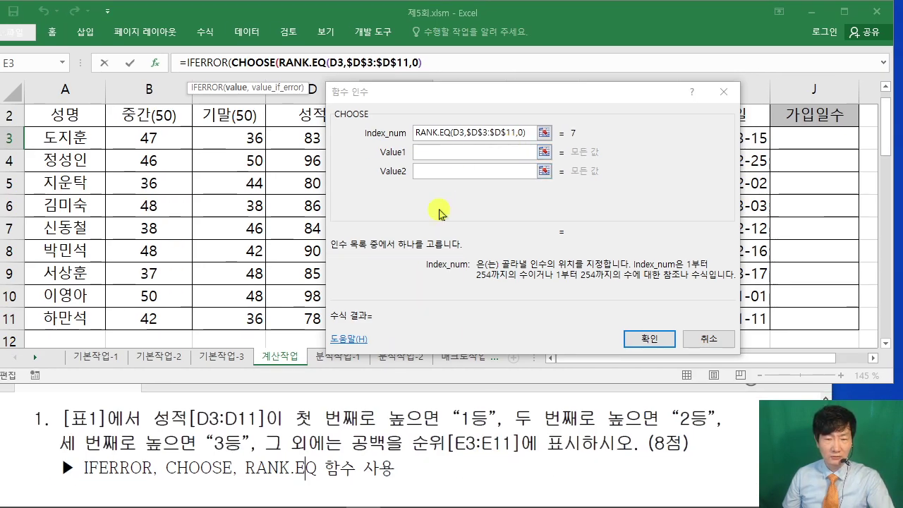
left_click(433, 154)
type("\"")
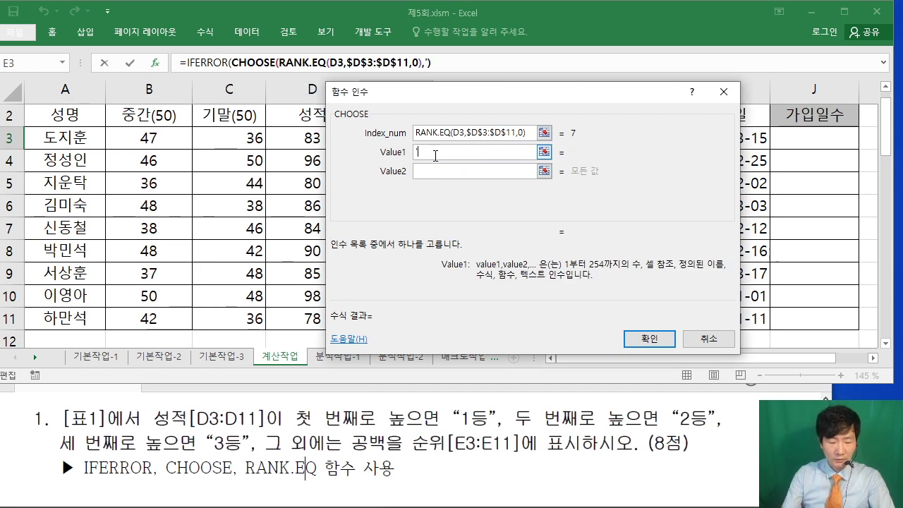
type("\"")
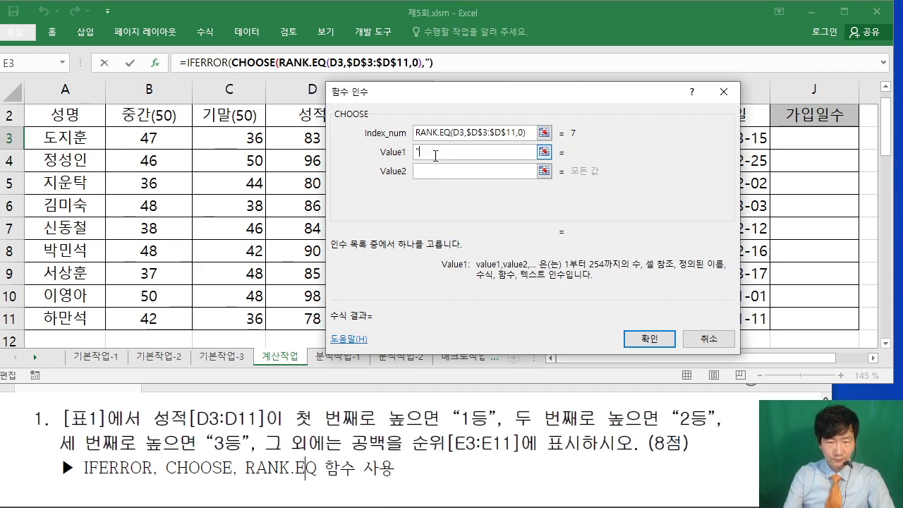
type("13MD")
key("BackSpace")
key("BackSpace")
key("BackSpace")
type("등")
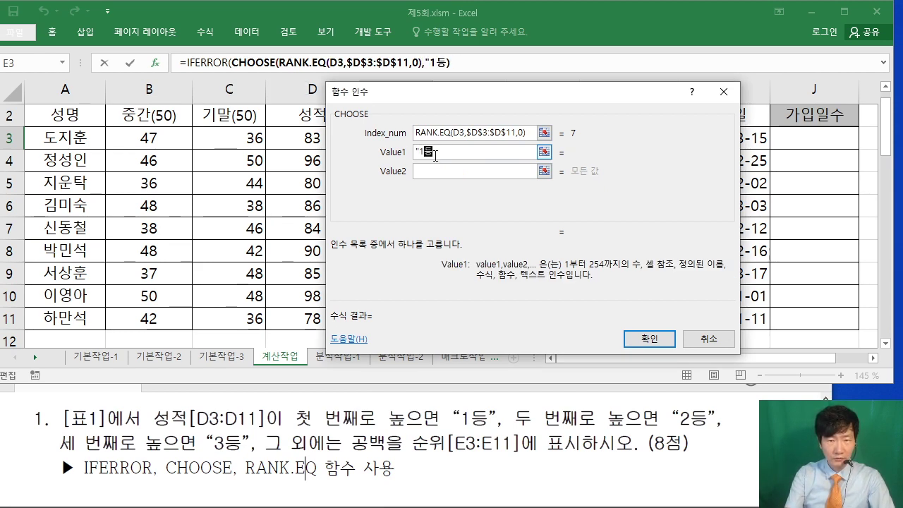
type("\"")
Step: Set the Value2 argument of CHOOSE to "2등" and its Value3 argument to "3등"
left_click(463, 170)
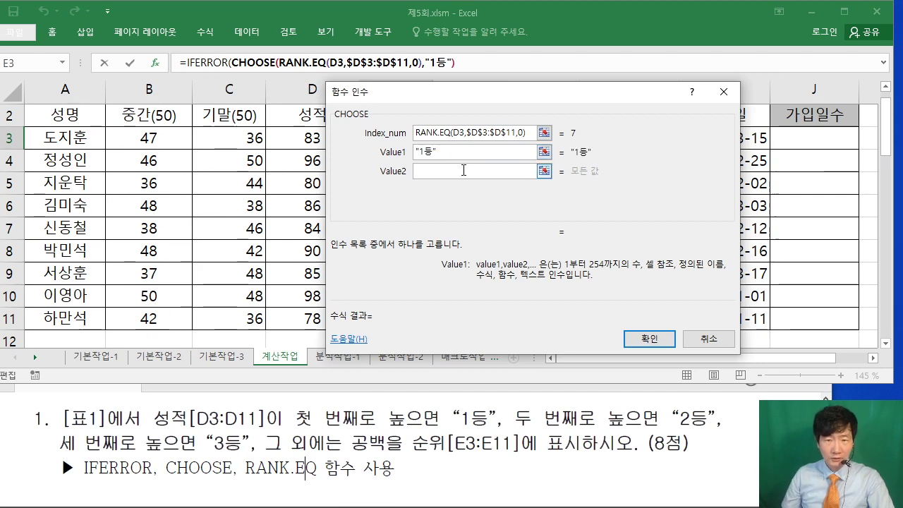
type("\"")
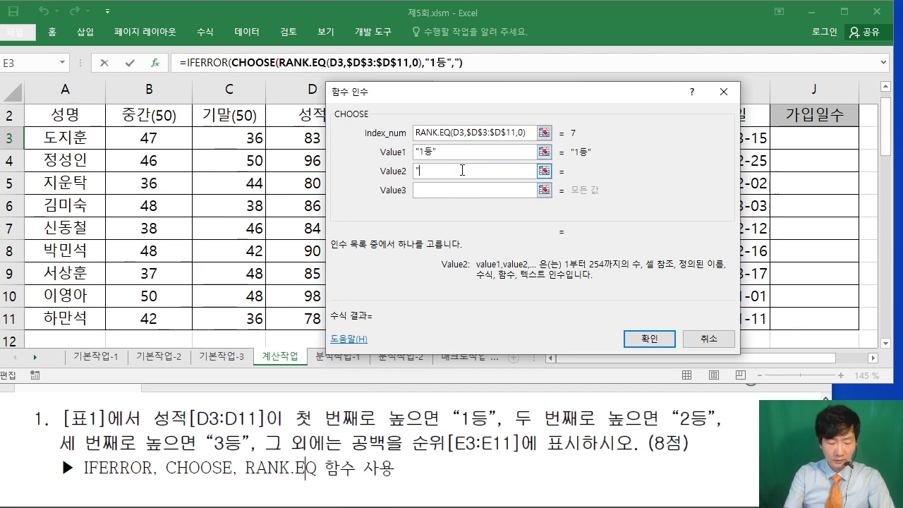
type("2등\"")
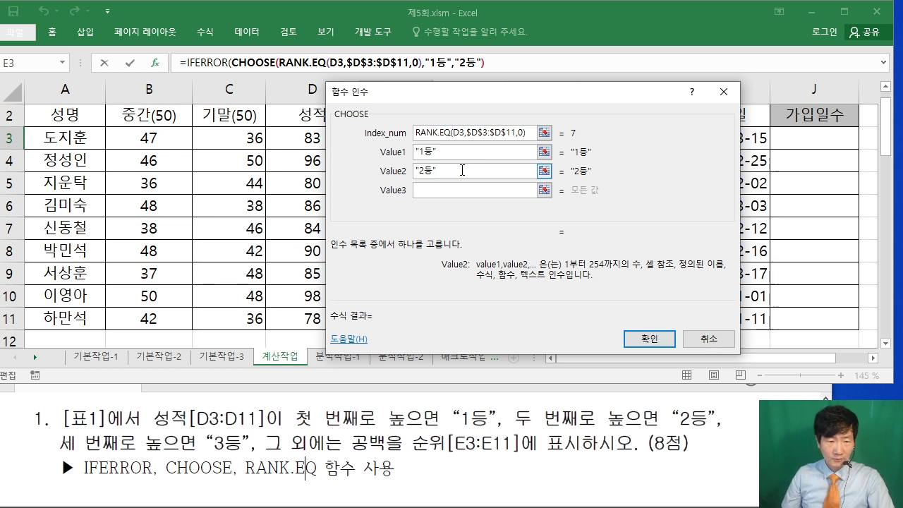
left_click(435, 190)
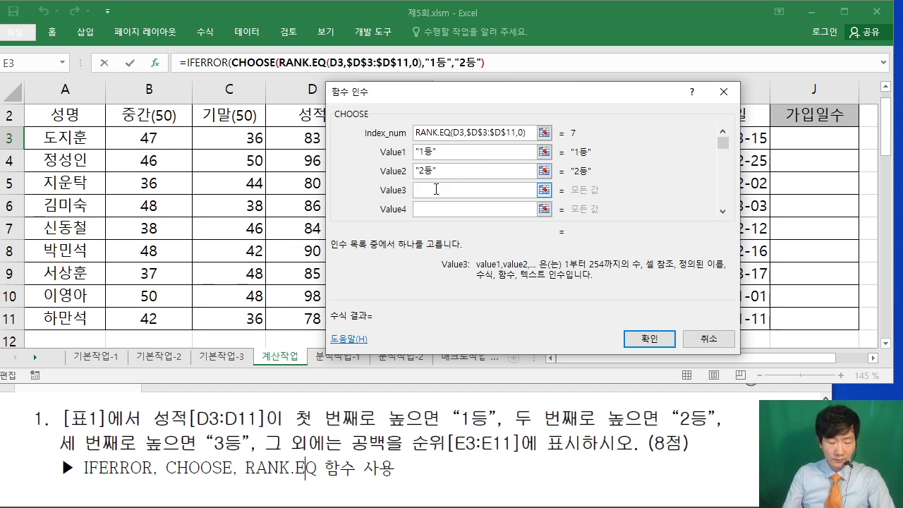
type("\"3ㄷ")
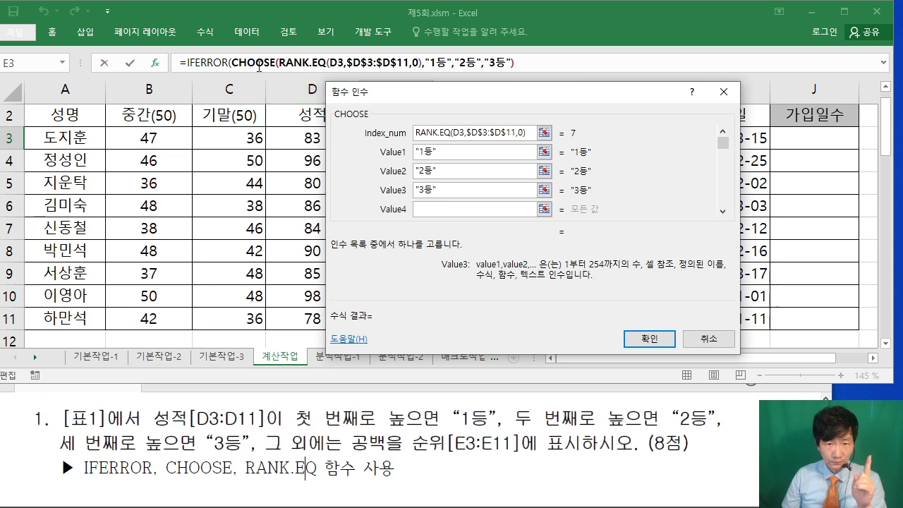
Step: Return to the arguments of IFERROR, set Value_if_error to "", and fill the finished 순위 formula down from E3 to E11
left_click(206, 62)
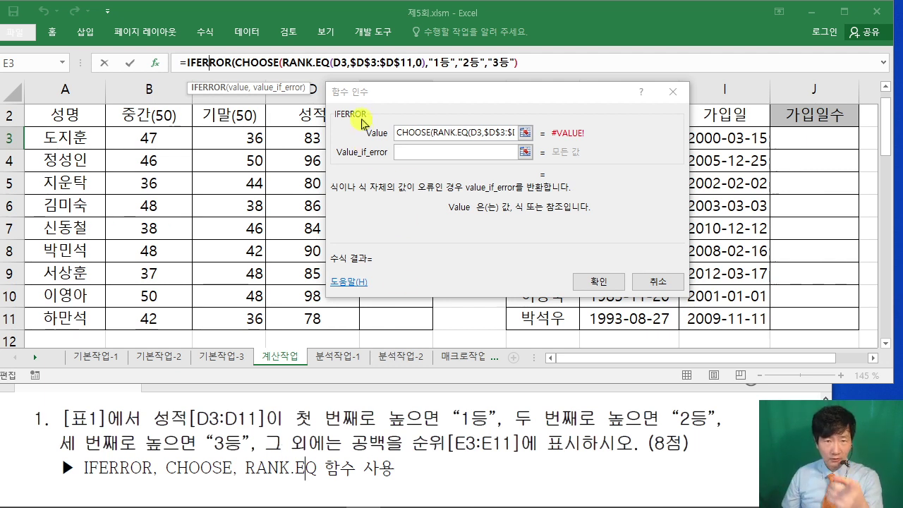
left_click(413, 155)
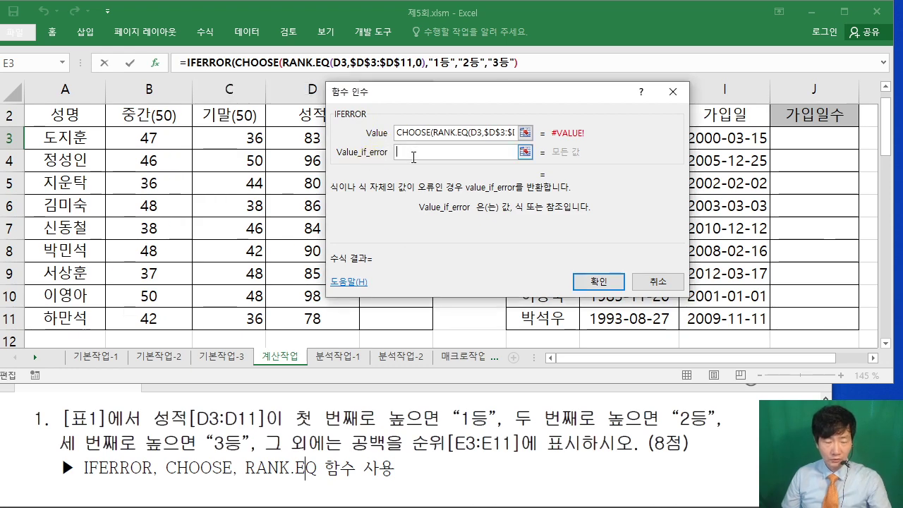
type("\"\"")
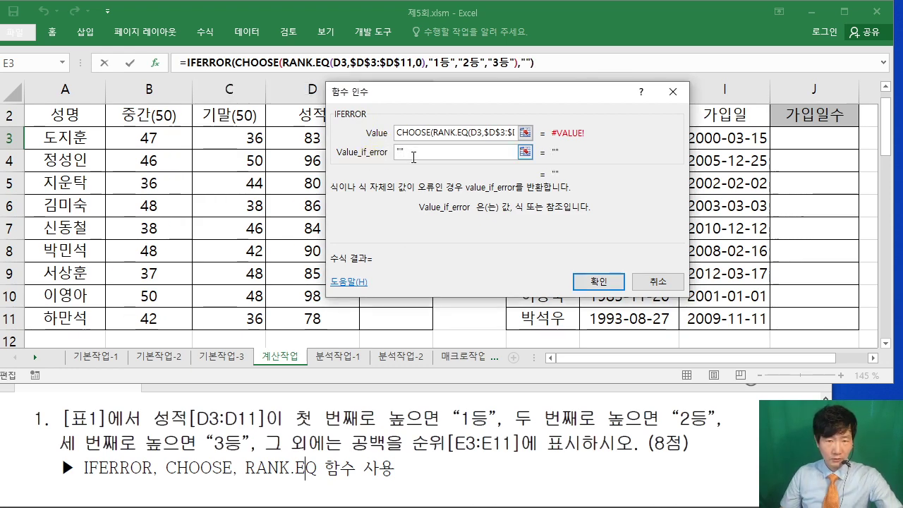
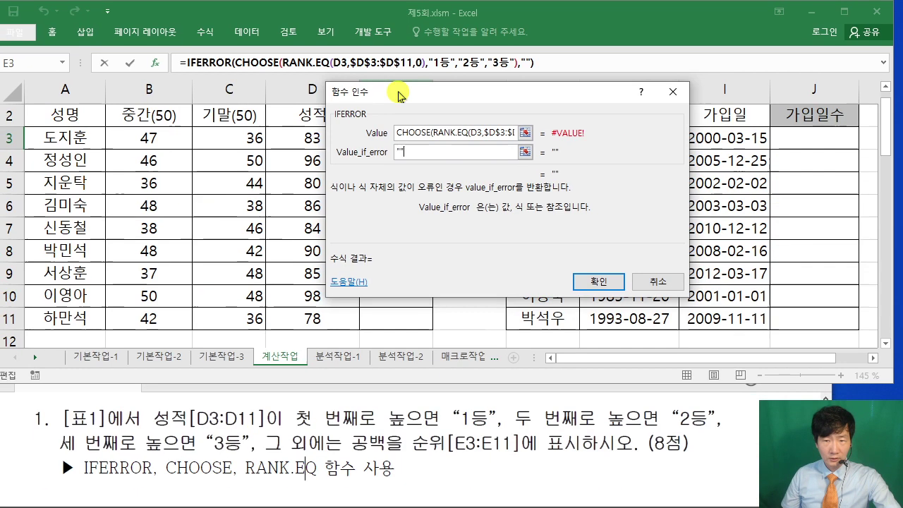
left_click(596, 275)
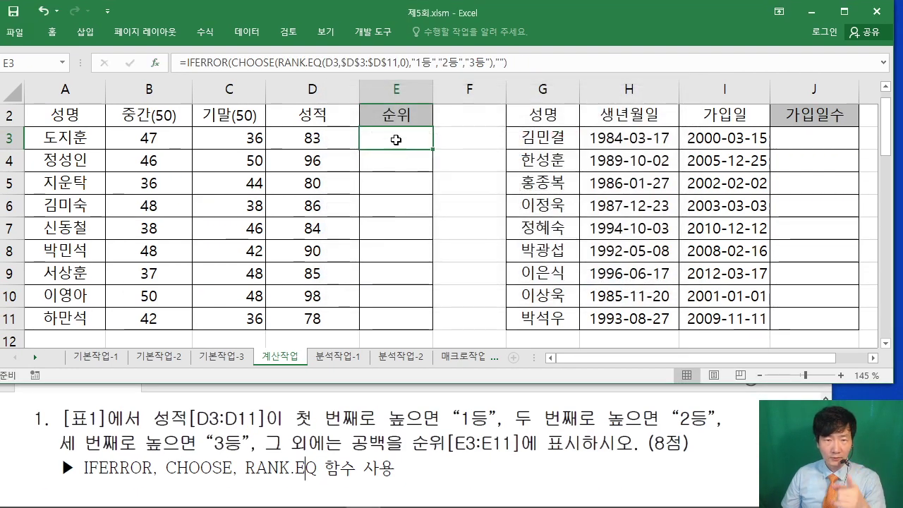
double_click(435, 150)
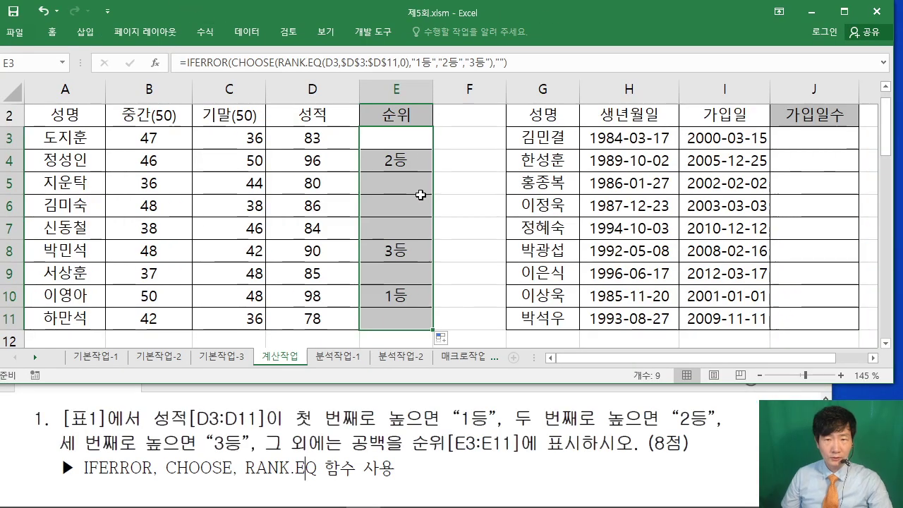
Step: Check problem 2 in the exam PDF in Acrobat Reader, then insert the DAYS function in 가입일수 cell J3 of [표2] in Excel
left_click(872, 359)
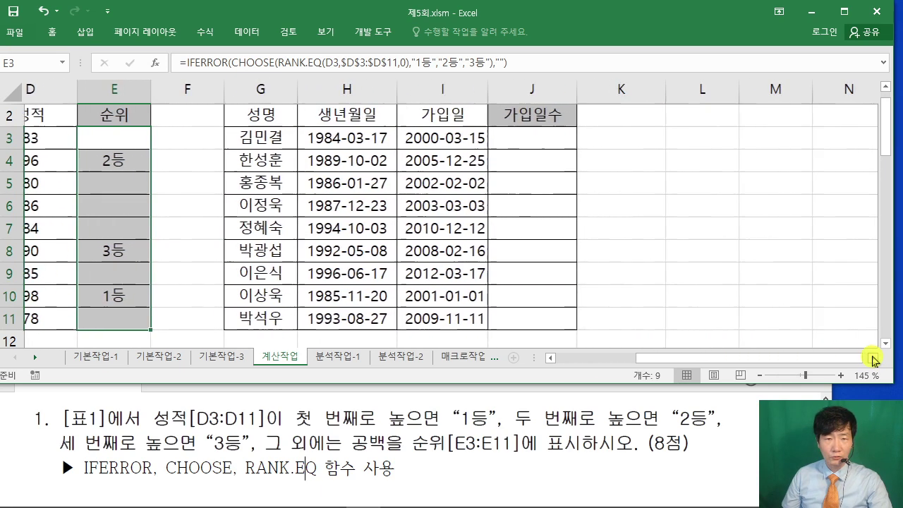
left_click(646, 261)
scroll(646, 262, "up", 1)
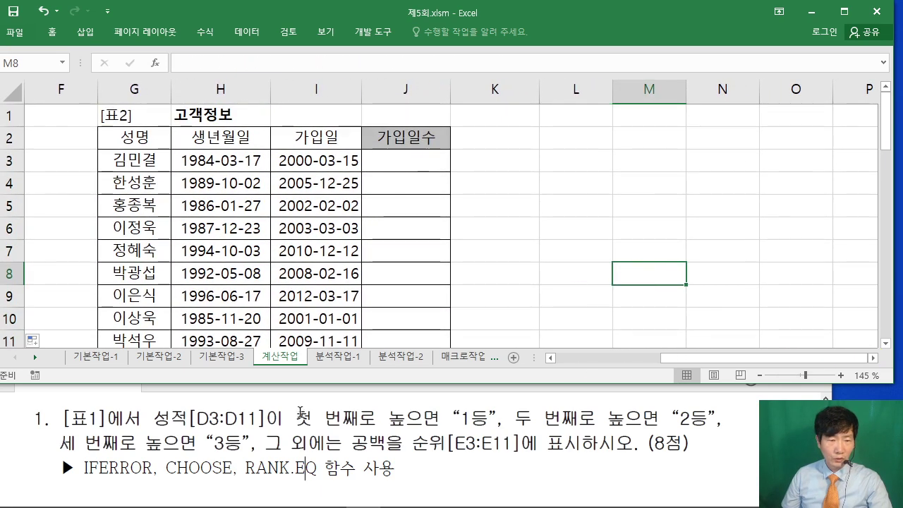
left_click(304, 415)
scroll(307, 417, "down", 3)
scroll(312, 415, "down", 2)
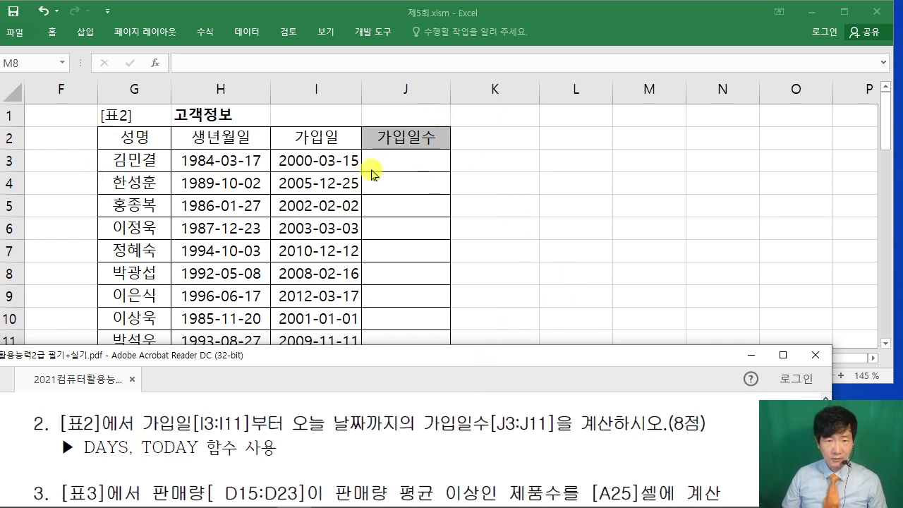
left_click(426, 165)
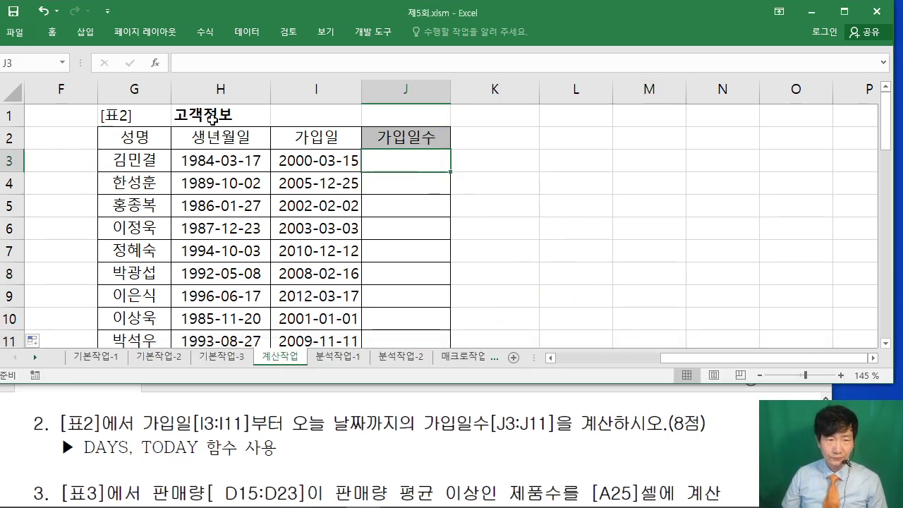
left_click(155, 63)
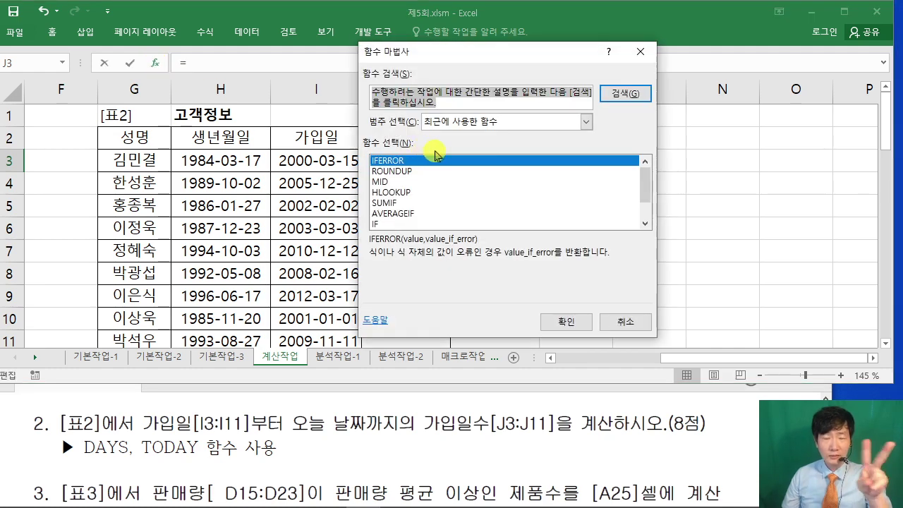
left_click(442, 93)
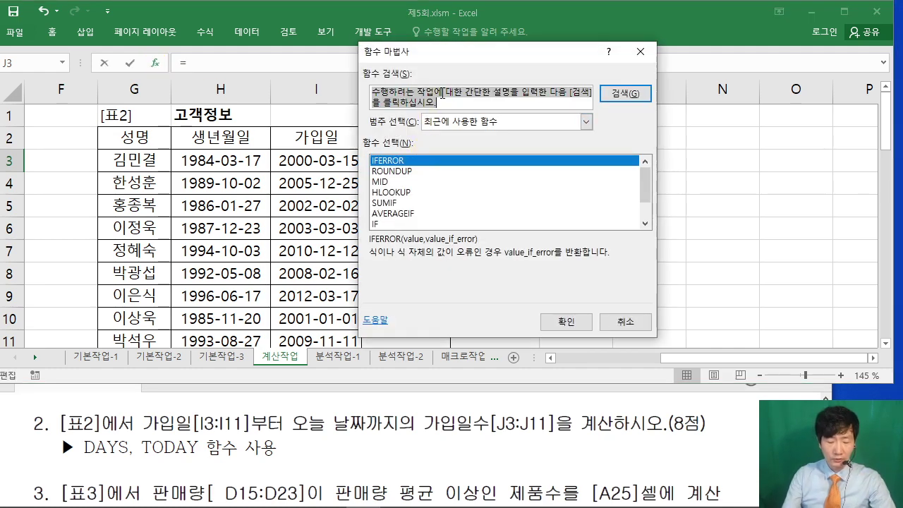
type("DAYS")
key("Return")
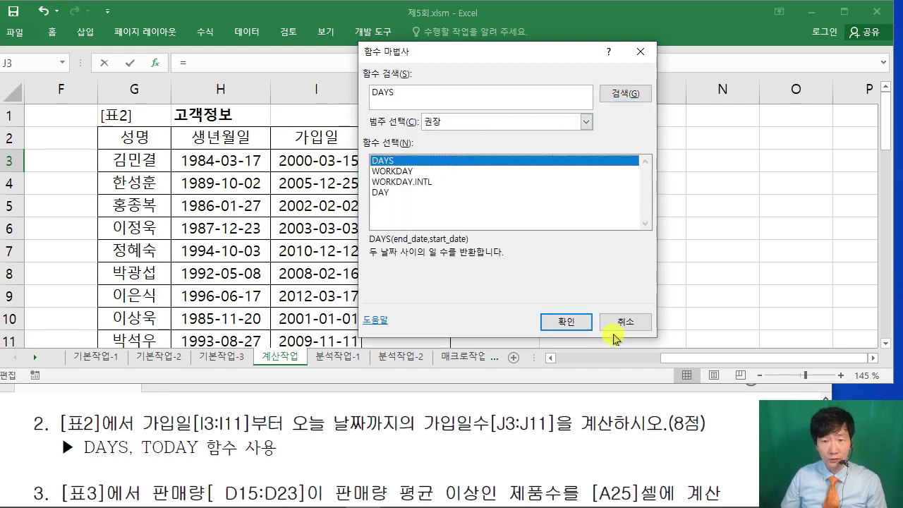
left_click(572, 322)
Step: Set the End_date argument of DAYS to TODAY() and its Start_date argument to the 가입일 cell I3
left_click_drag(429, 115, 473, 197)
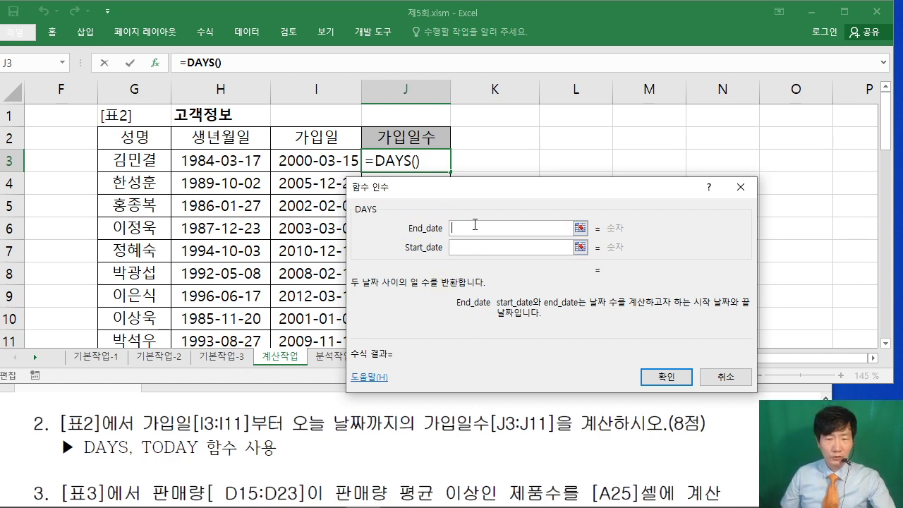
type("TODAY")
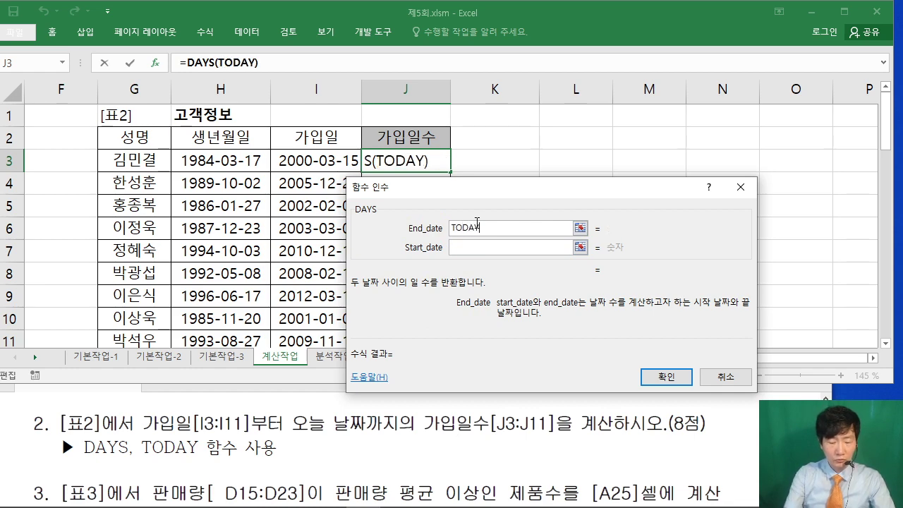
type("()")
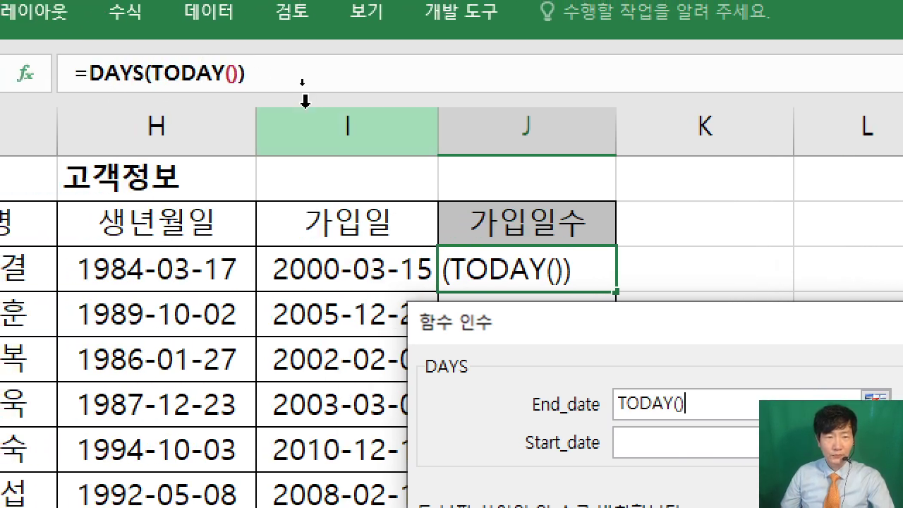
left_click_drag(614, 331, 475, 166)
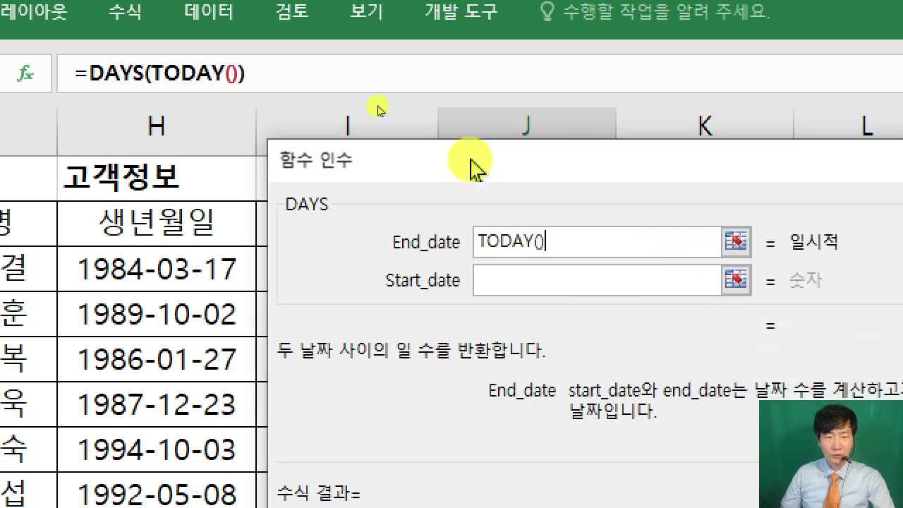
left_click(507, 282)
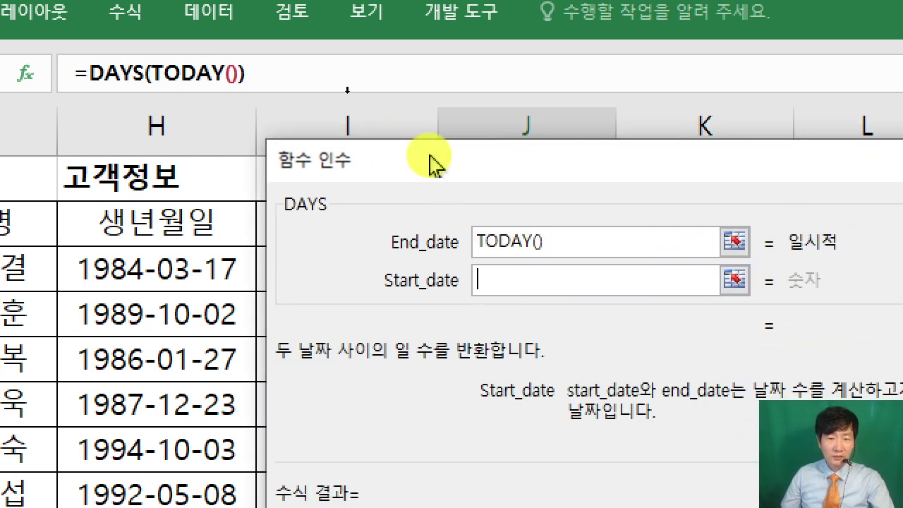
left_click_drag(379, 164, 700, 159)
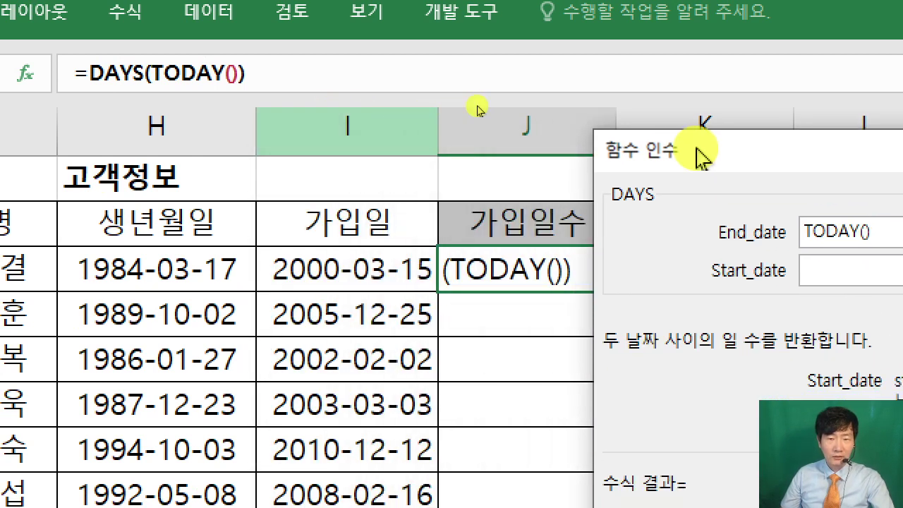
left_click(353, 266)
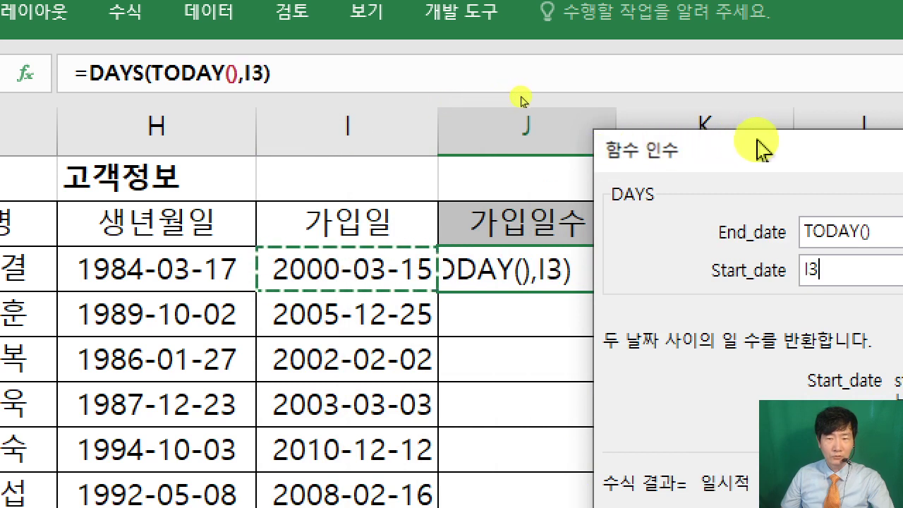
Step: Confirm the DAYS formula in J3 and fill it down the 가입일수 column to J11
left_click_drag(752, 141, 482, 99)
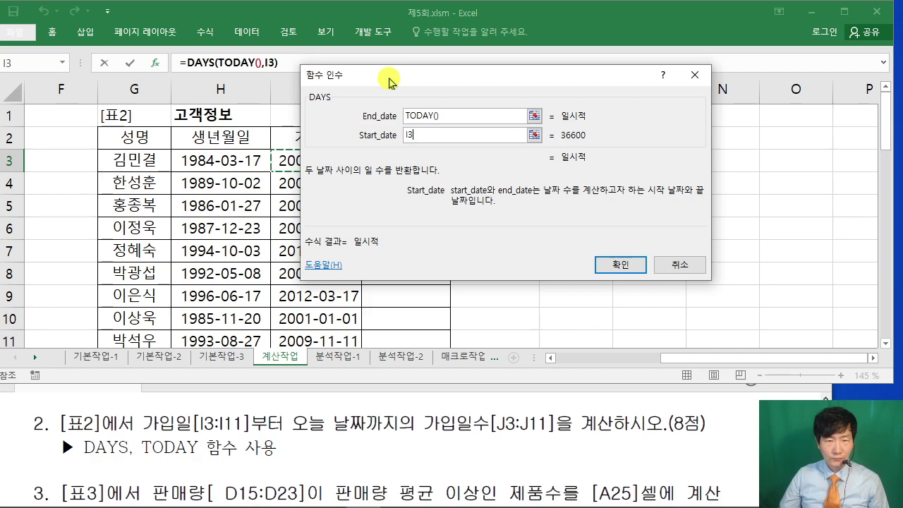
left_click_drag(390, 81, 381, 189)
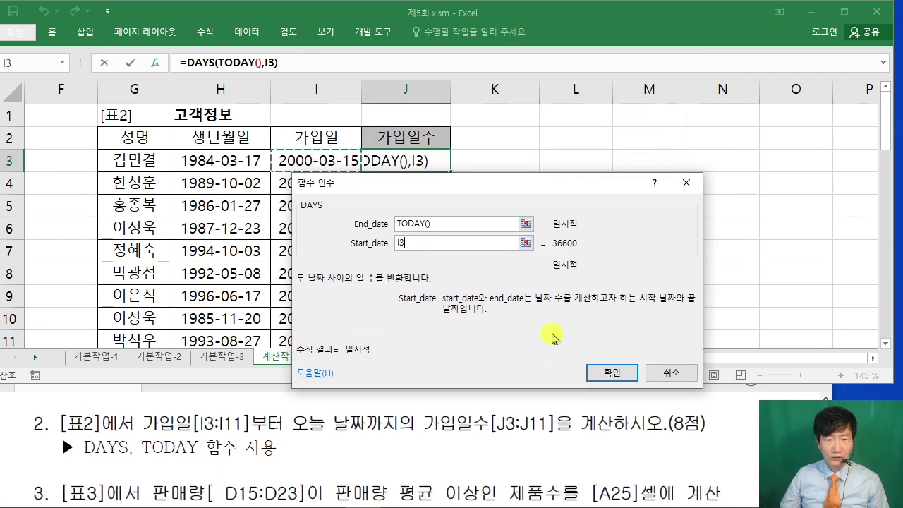
left_click(610, 374)
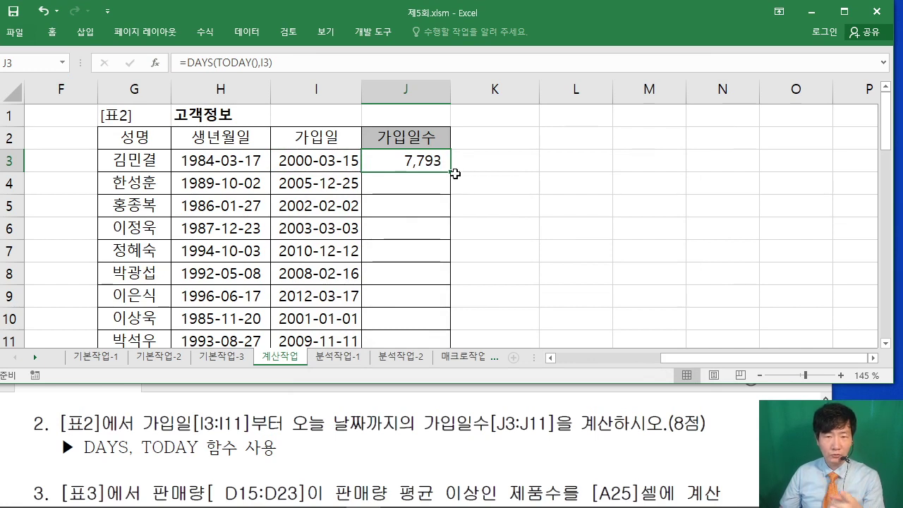
double_click(452, 170)
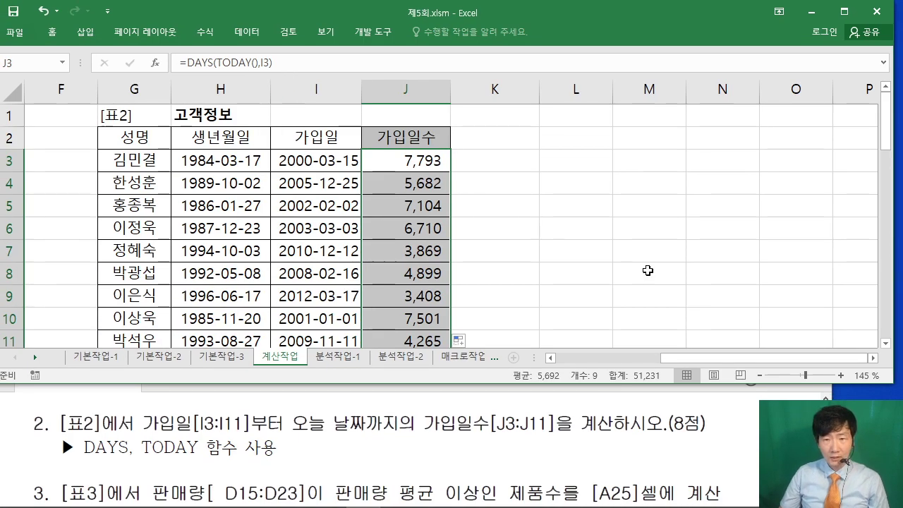
Step: Examine [표3] 제품 재고 현황 and problem 3 in the exam PDF in Acrobat Reader, highlighting its line on the required functions and operator
left_click(649, 274)
left_click_drag(789, 361, 641, 363)
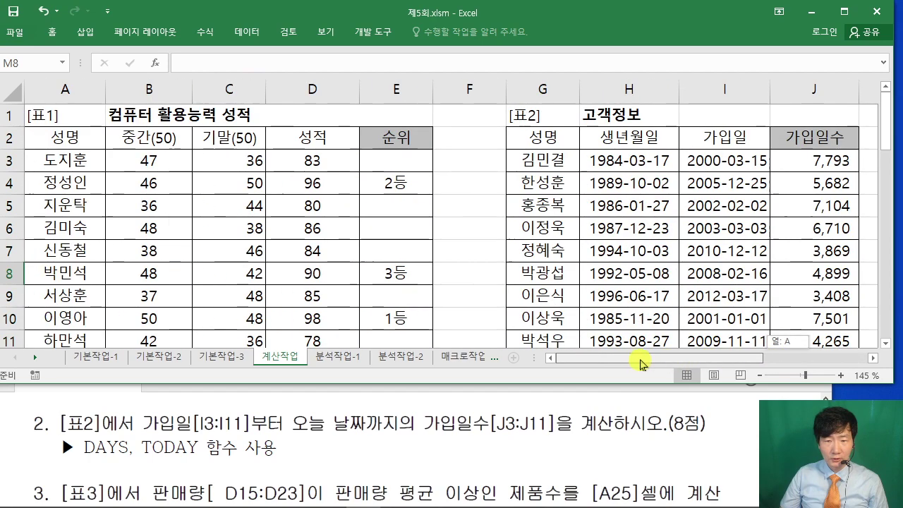
scroll(448, 276, "down", 5)
scroll(448, 276, "up", 1)
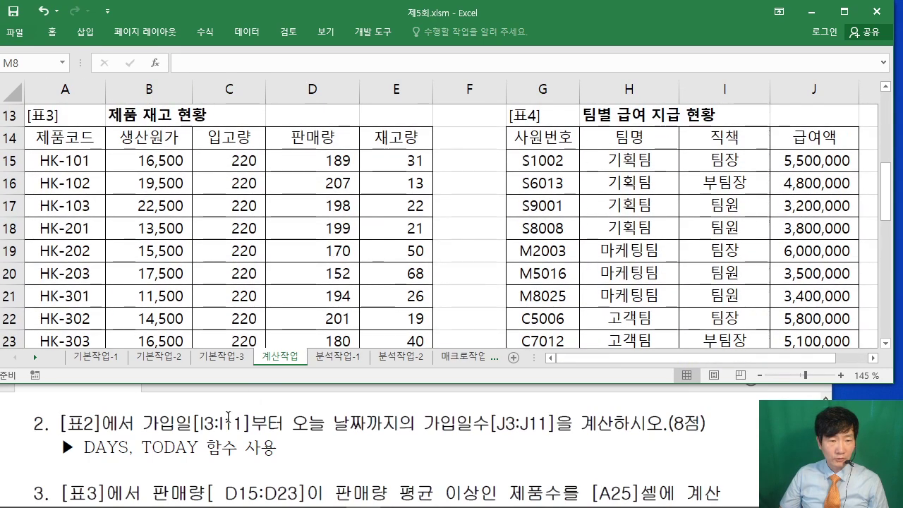
left_click(220, 424)
left_click(329, 268)
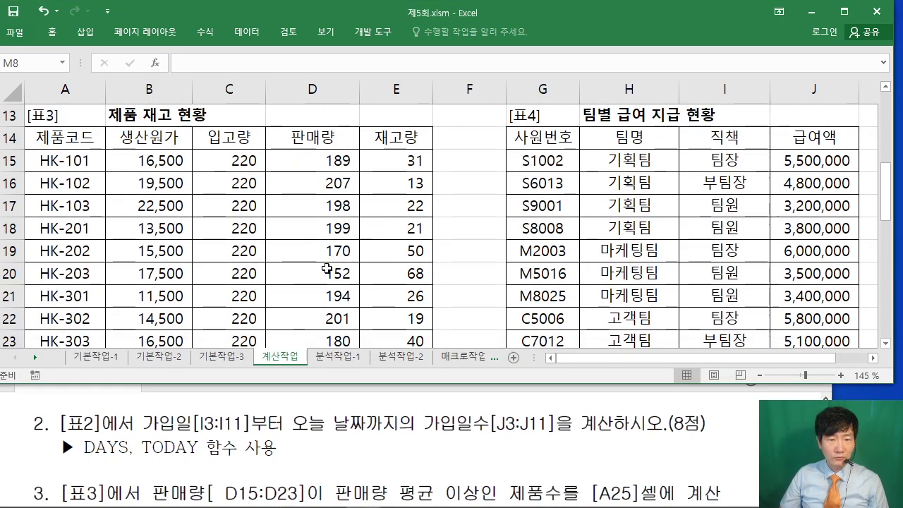
scroll(339, 271, "down", 2)
scroll(321, 254, "up", 2)
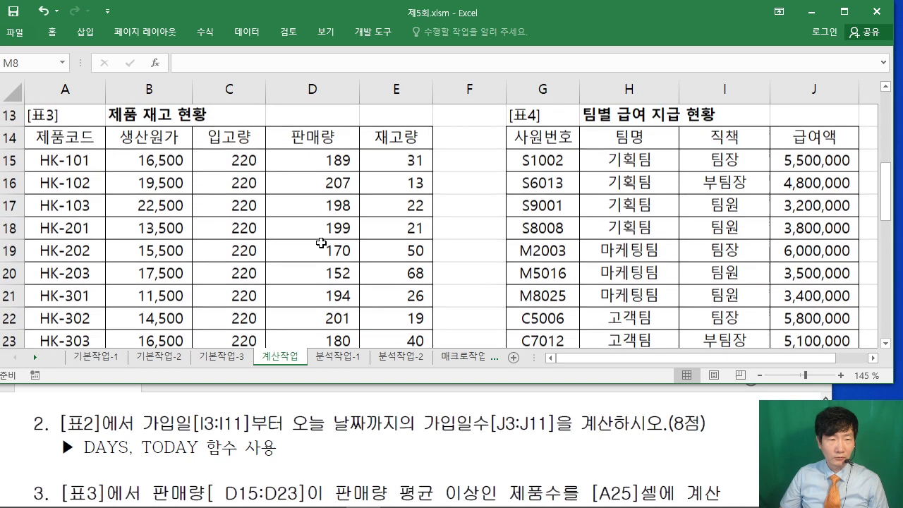
left_click(281, 393)
scroll(258, 407, "down", 2)
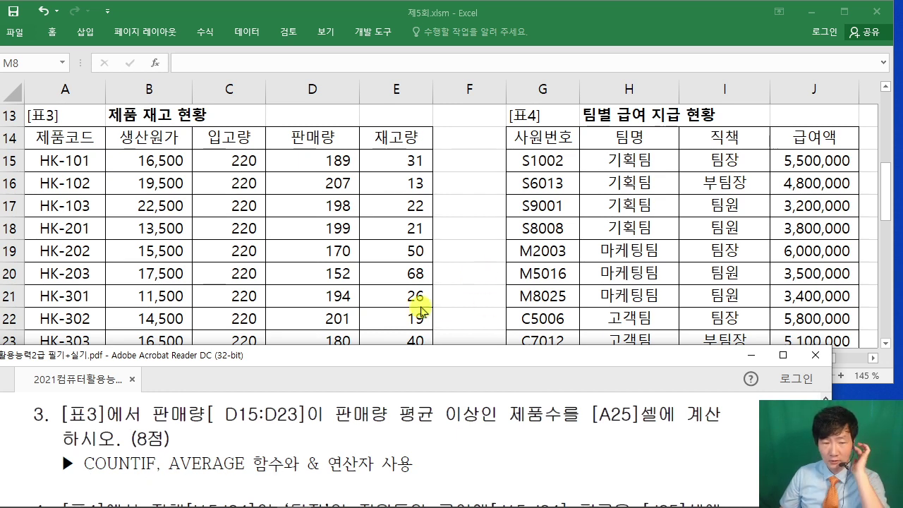
left_click_drag(84, 464, 374, 464)
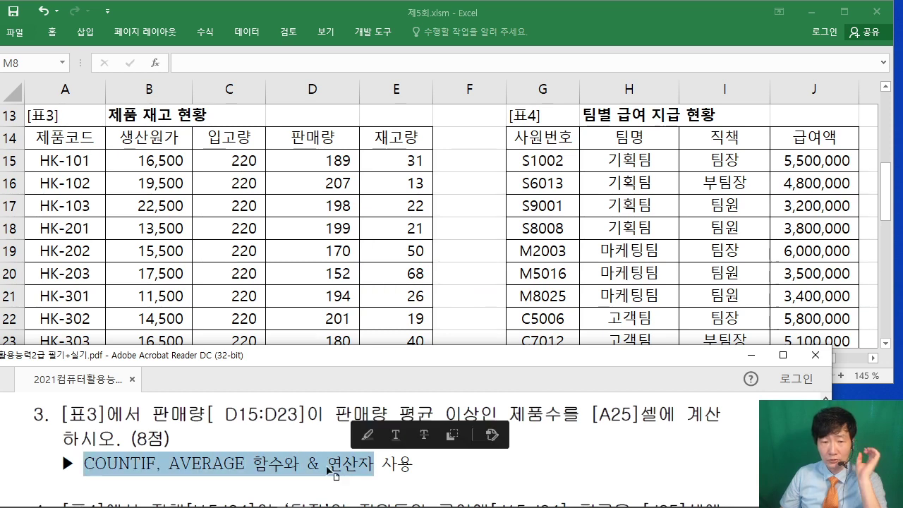
Step: Switch to Excel and insert the COUNTIF function in the merged cell A25 of [표3]
left_click(302, 464)
left_click(455, 280)
scroll(423, 247, "down", 1)
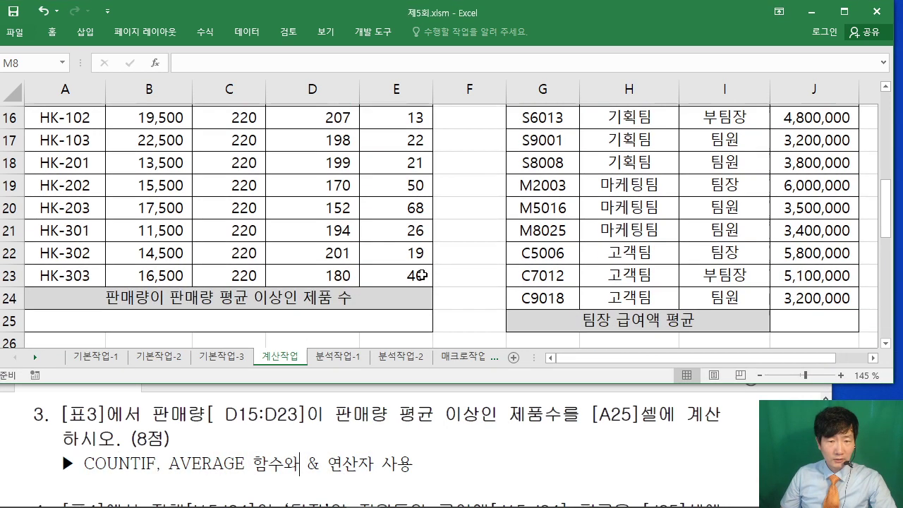
left_click(67, 323)
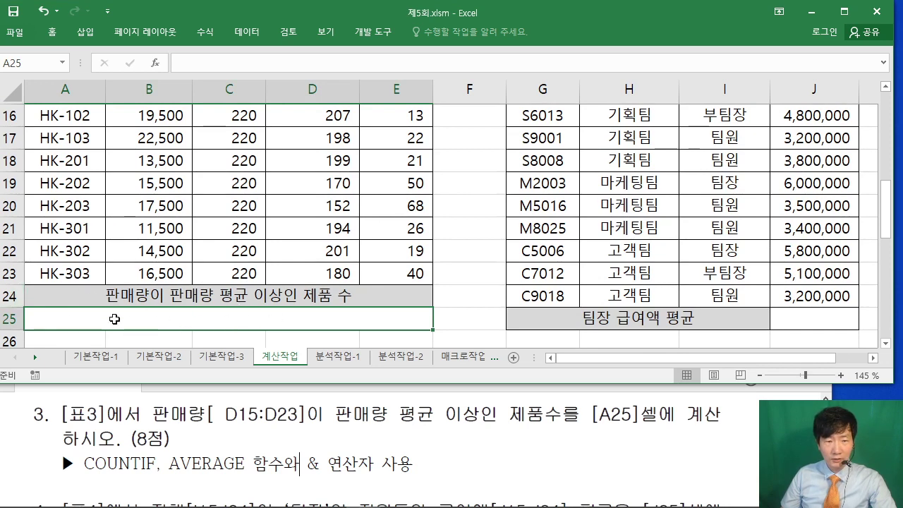
left_click(155, 63)
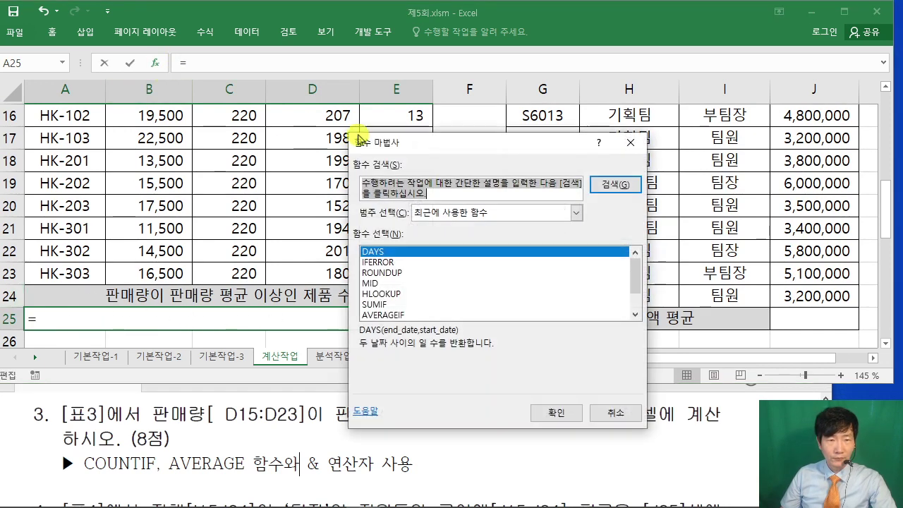
left_click_drag(414, 112, 407, 64)
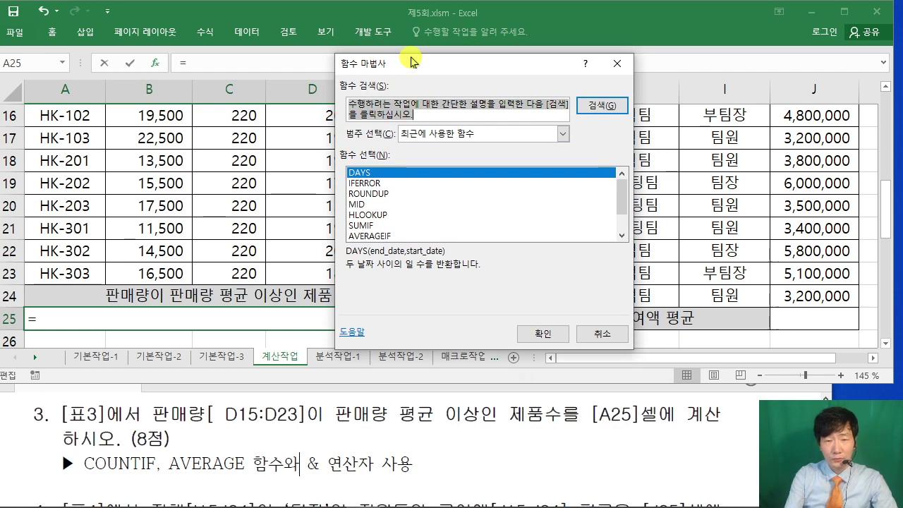
type("COUNTIF")
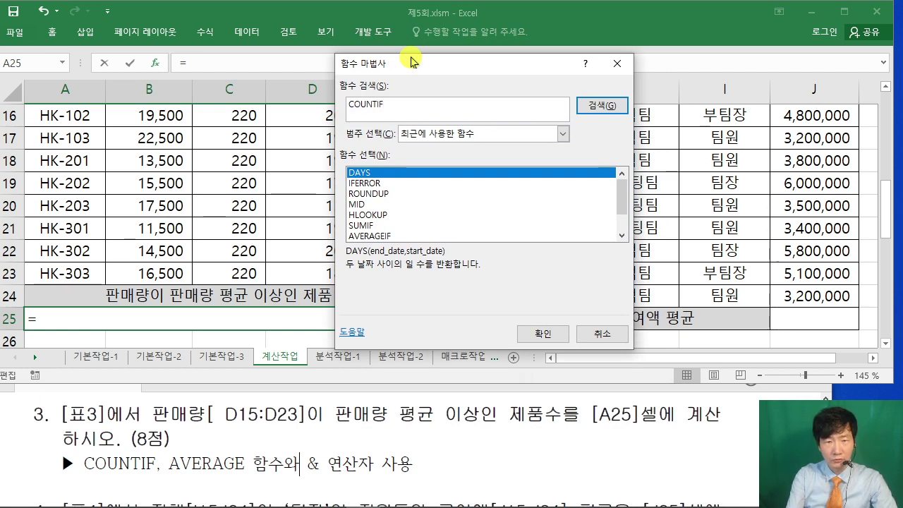
key("Return")
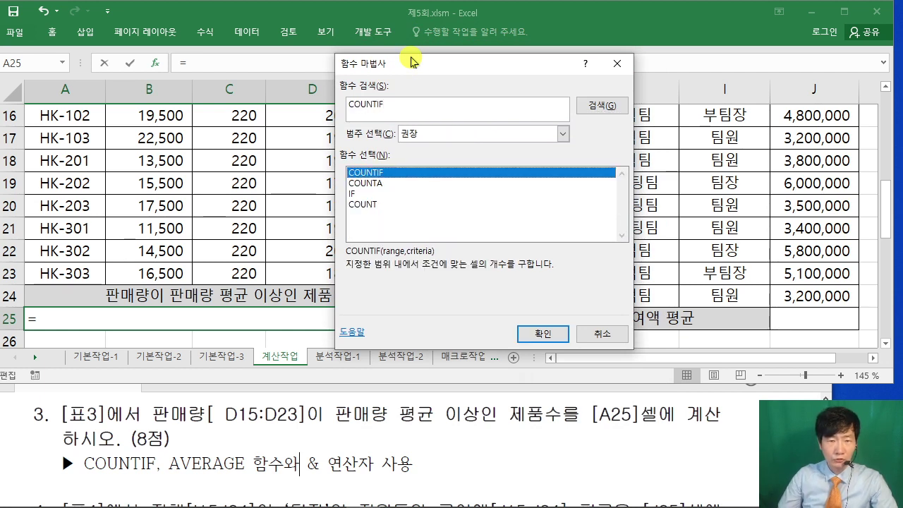
left_click(543, 333)
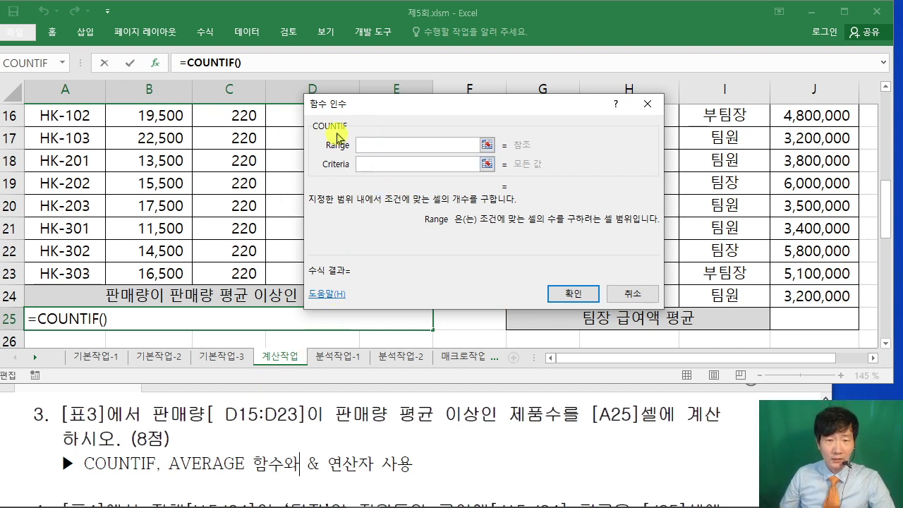
Step: Set the Range argument of COUNTIF to the 판매량 cells D15:D23
left_click_drag(353, 105, 462, 102)
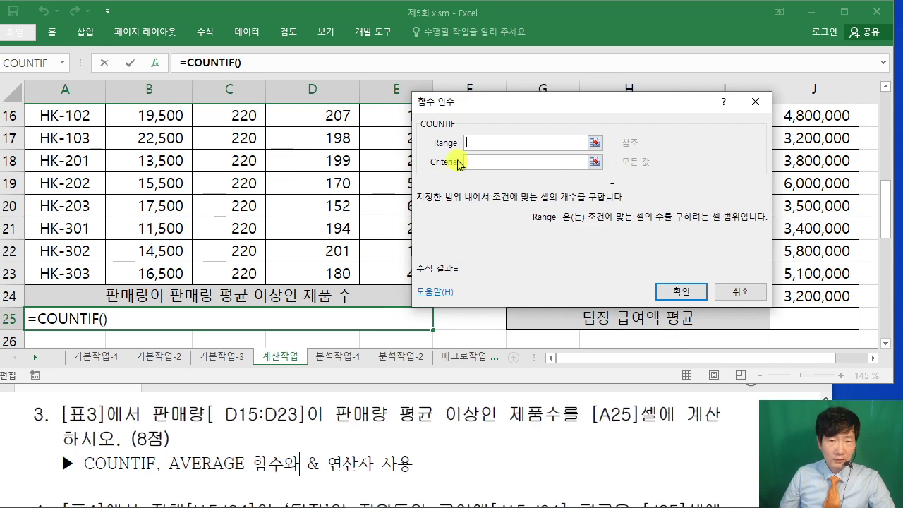
scroll(362, 186, "up", 1)
left_click_drag(337, 161, 322, 270)
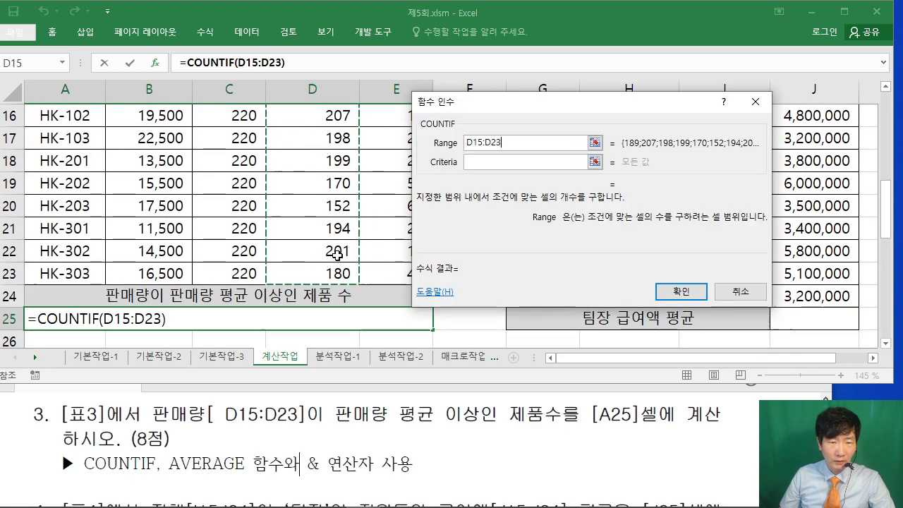
scroll(335, 258, "up", 1)
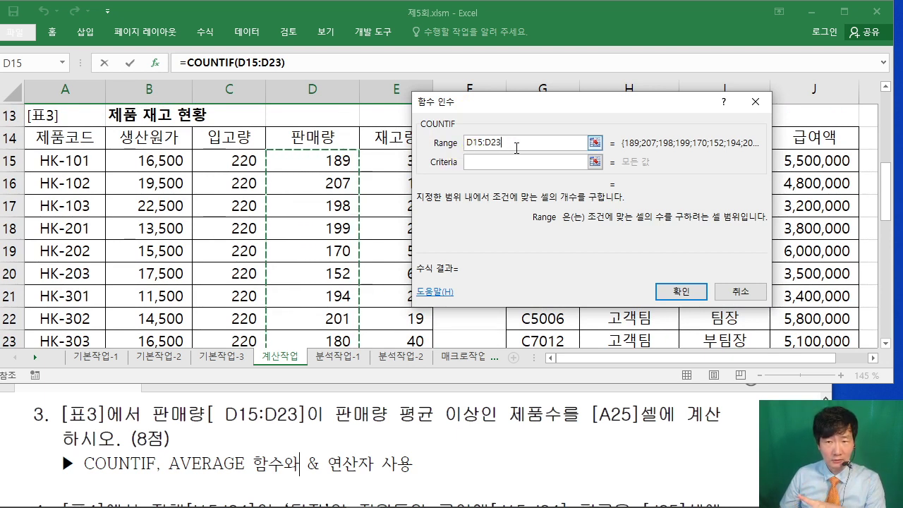
Step: Enter ">=AVERAGE(D15:D23)" with its surrounding quotation marks as the Criteria argument of COUNTIF
left_click(477, 161)
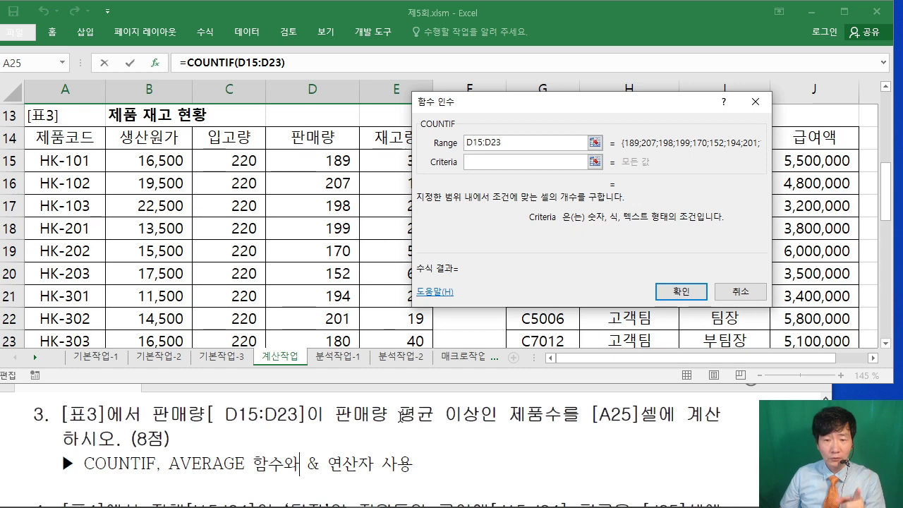
left_click_drag(500, 103, 392, 99)
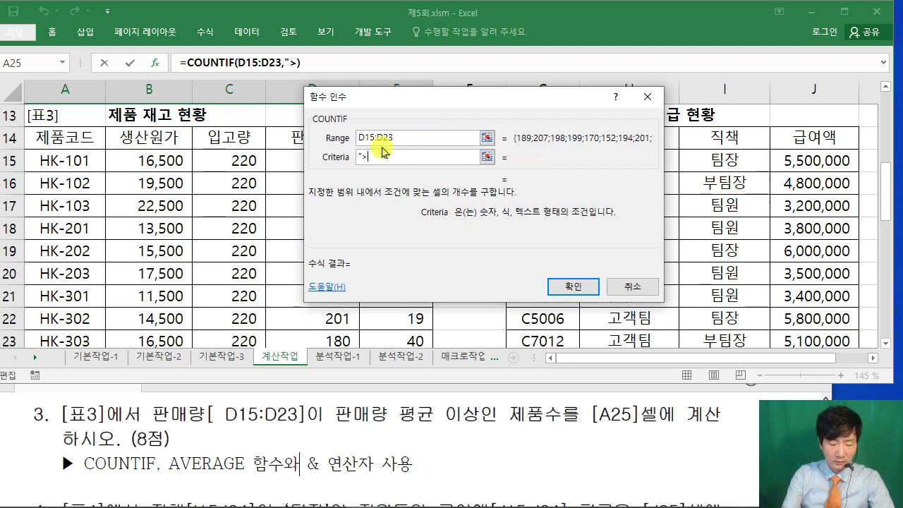
type("=")
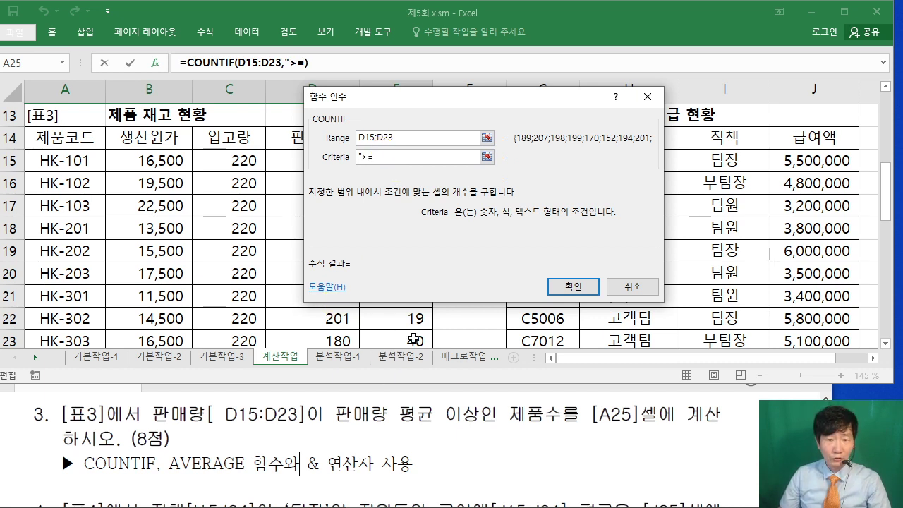
type("A")
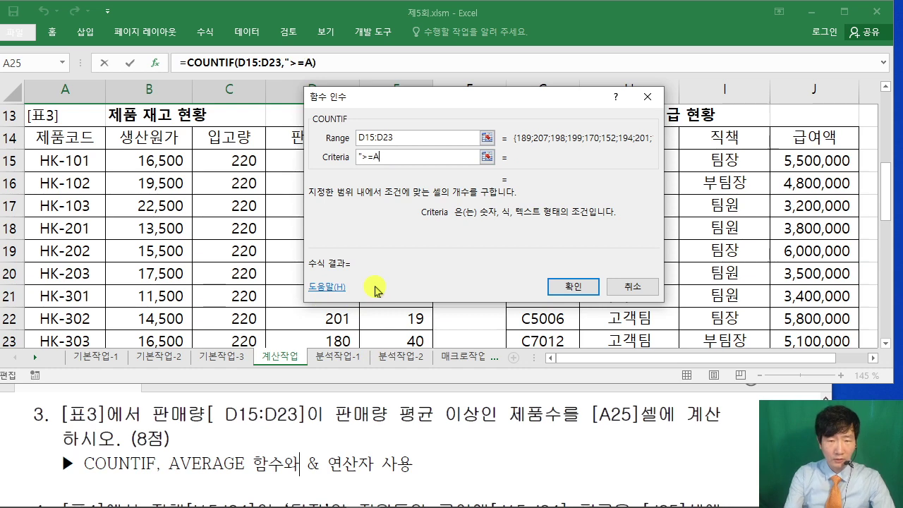
type("VERAGE(")
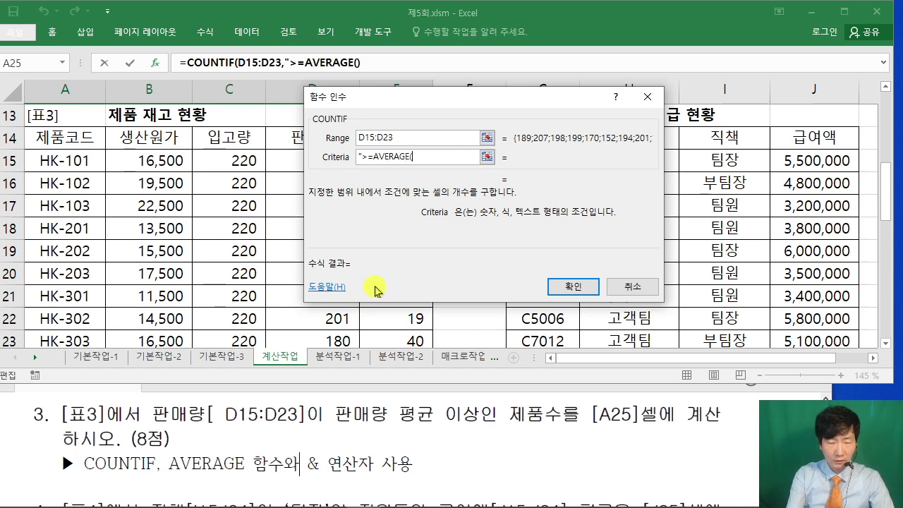
left_click_drag(398, 102, 475, 104)
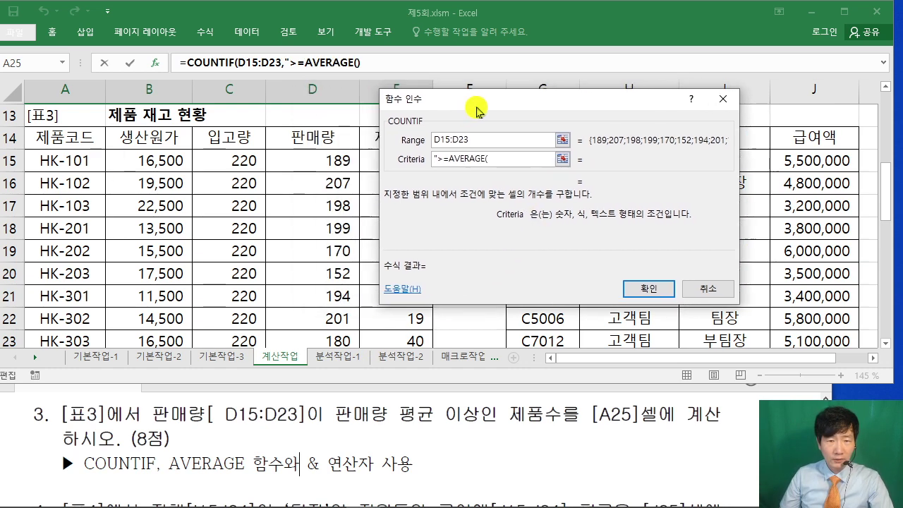
left_click_drag(337, 161, 312, 278)
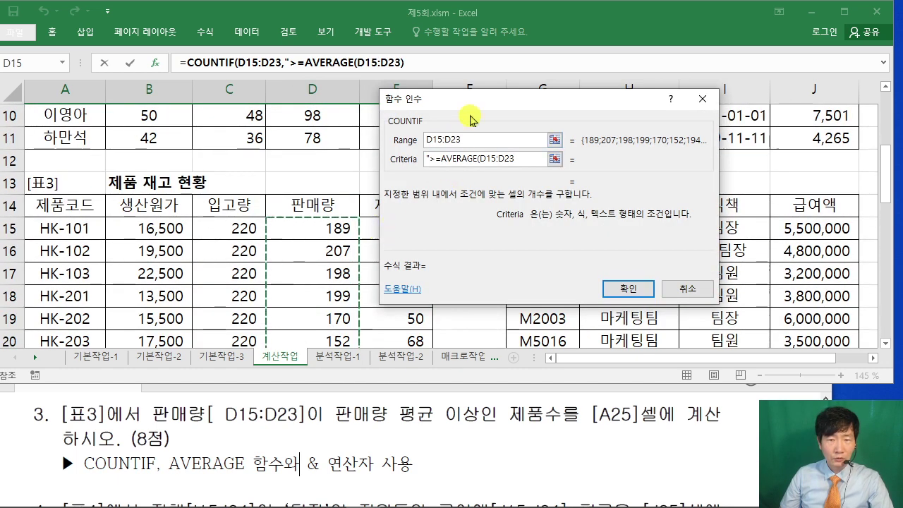
left_click_drag(475, 104, 395, 105)
type(")\"")
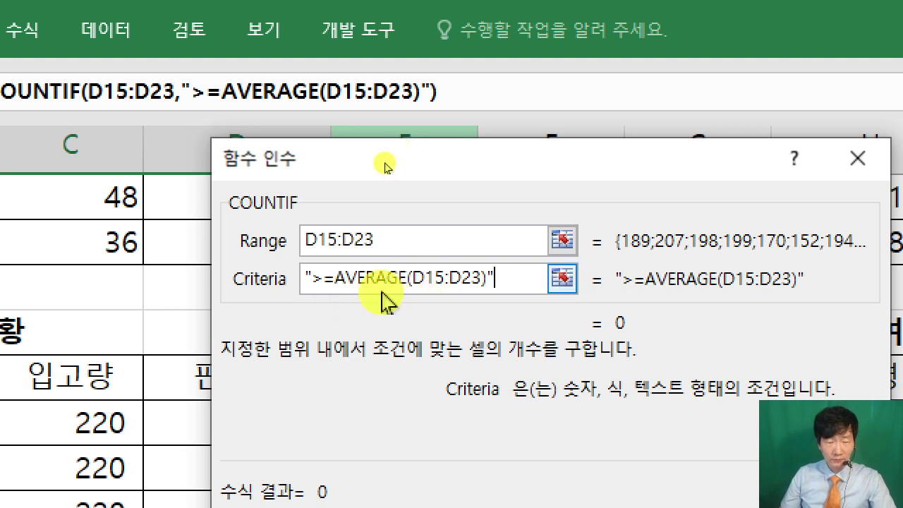
Step: Correct the Criteria to ">="&AVERAGE(D15:D23), quoting only the operator, and confirm the COUNTIF formula in A25
left_click(333, 278)
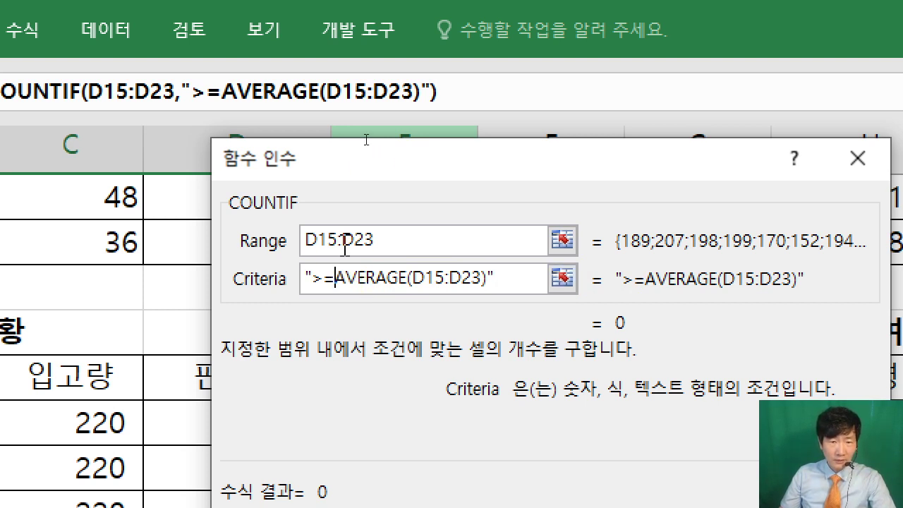
type("\"")
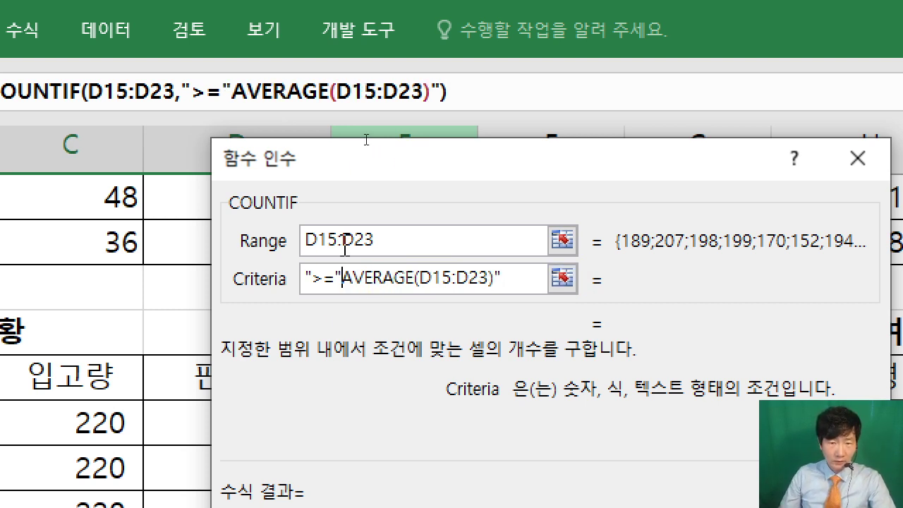
left_click(520, 278)
key("BackSpace")
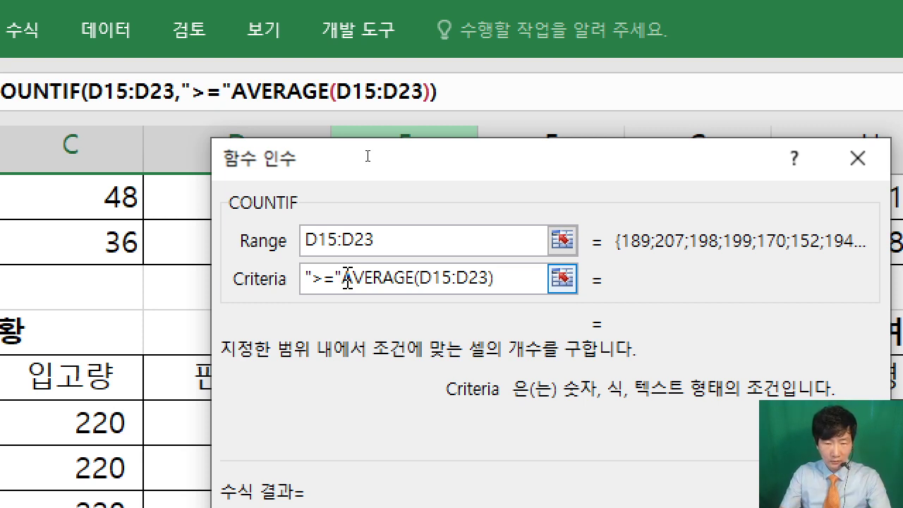
type("&")
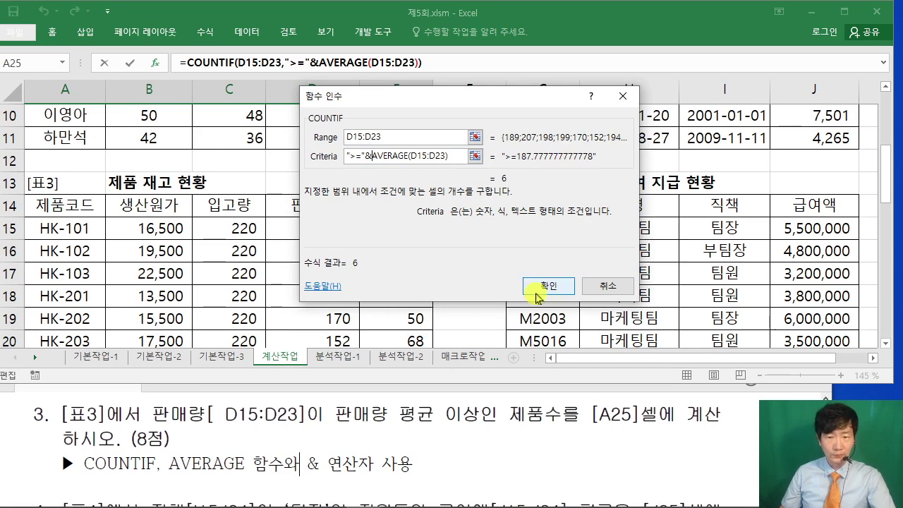
left_click(544, 287)
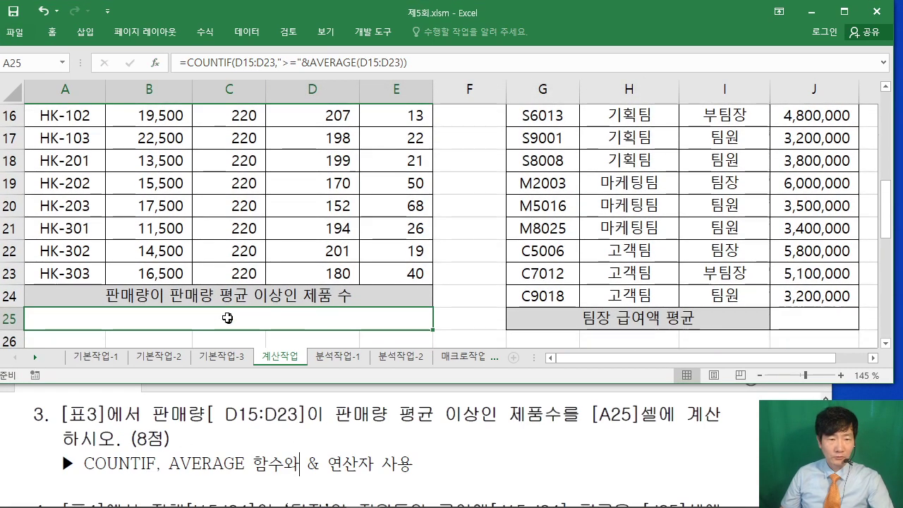
Step: Examine problem 4 in the exam PDF in Acrobat Reader and the [표4] 팀별 급여 지급 현황 table in Excel
left_click(266, 441)
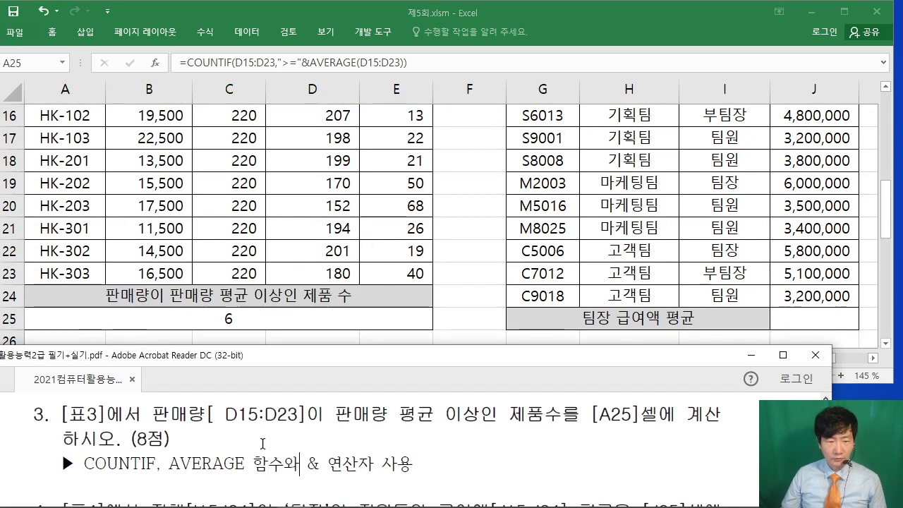
scroll(266, 441, "down", 3)
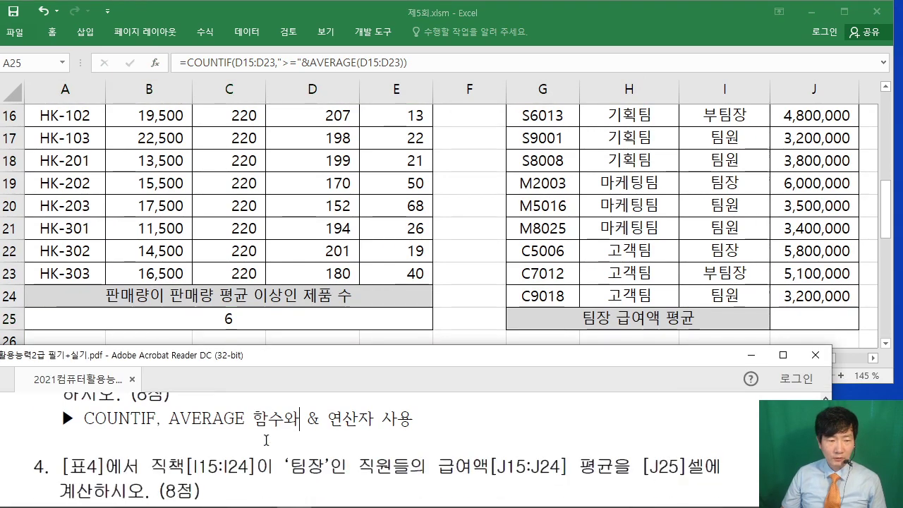
left_click(708, 278)
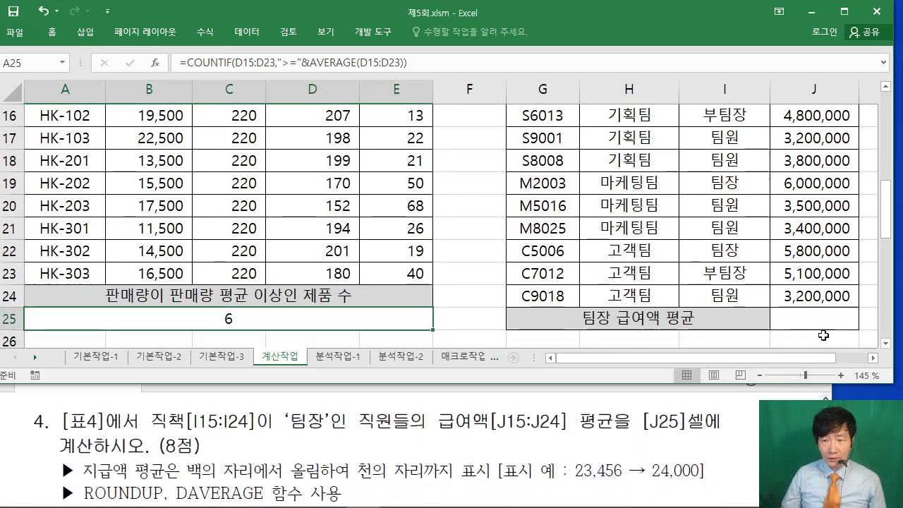
left_click(873, 358)
left_click(873, 359)
left_click(873, 358)
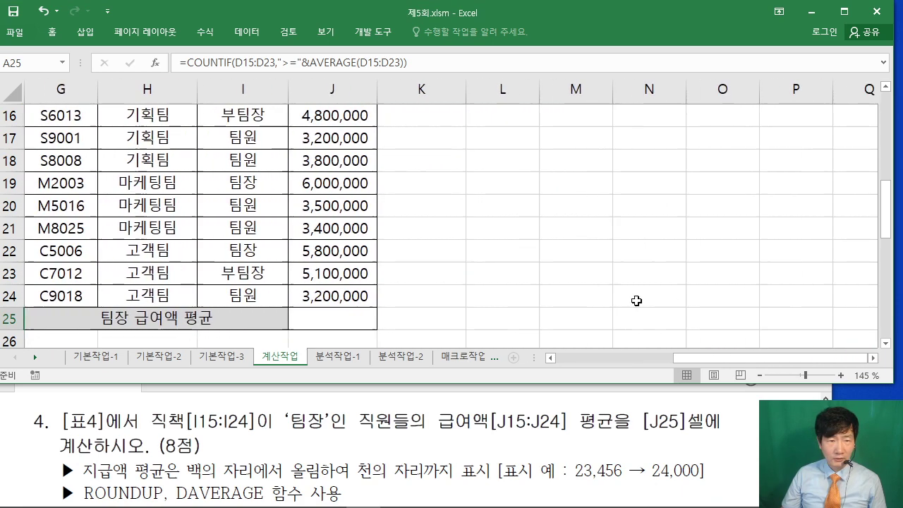
scroll(404, 238, "up", 1)
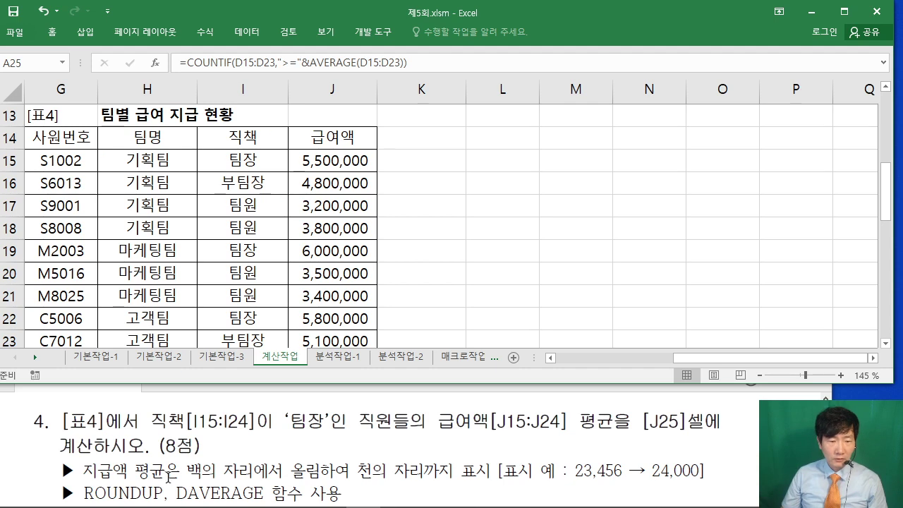
scroll(363, 474, "down", 1)
scroll(363, 474, "up", 1)
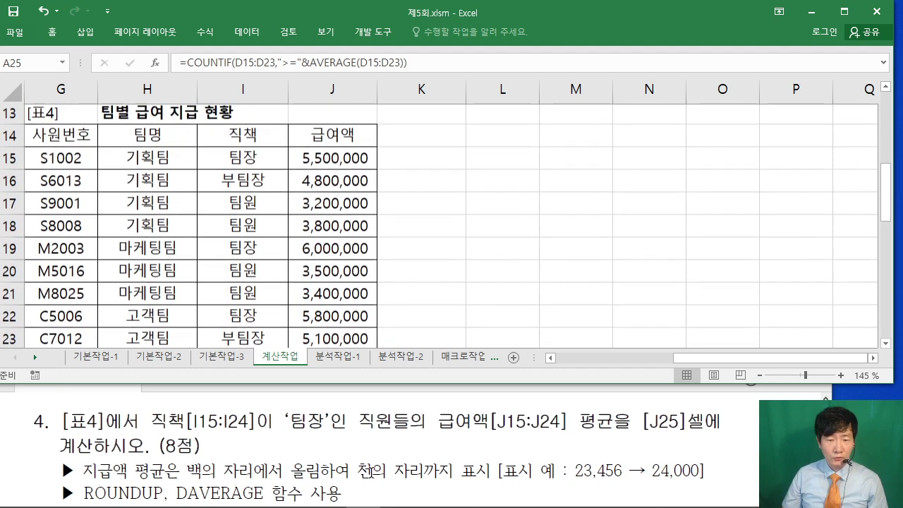
left_click(371, 471)
scroll(371, 471, "down", 1)
scroll(371, 472, "down", 1)
scroll(372, 472, "up", 1)
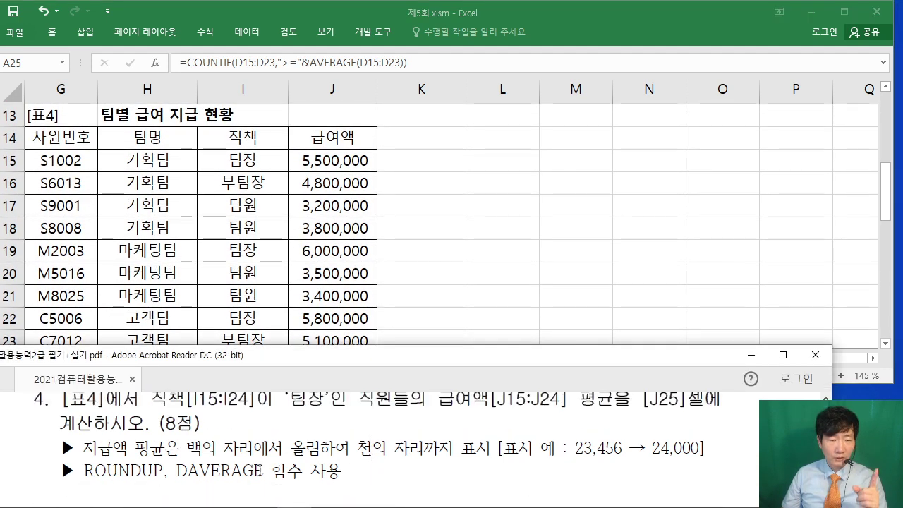
Step: Start a ROUNDUP function in the 팀장 급여액 평균 cell J25 of [표4] in Excel
left_click(530, 285)
scroll(332, 286, "down", 2)
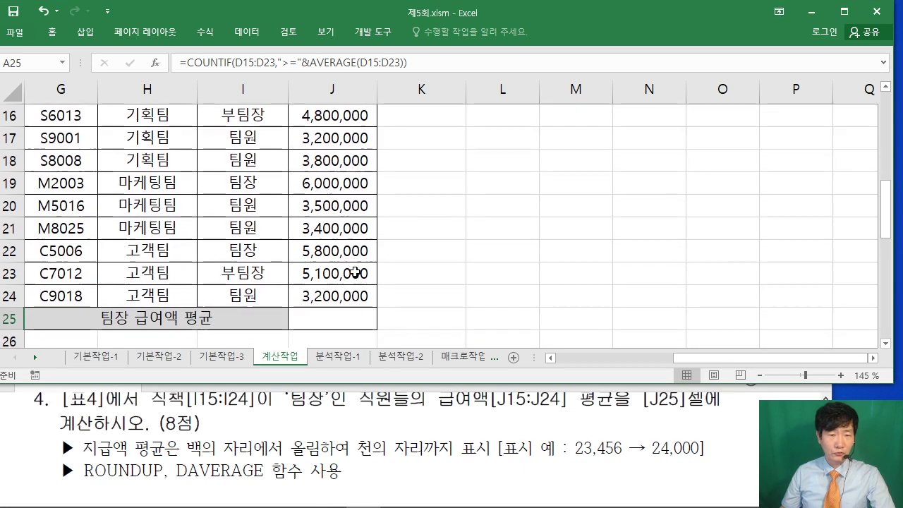
left_click(349, 251)
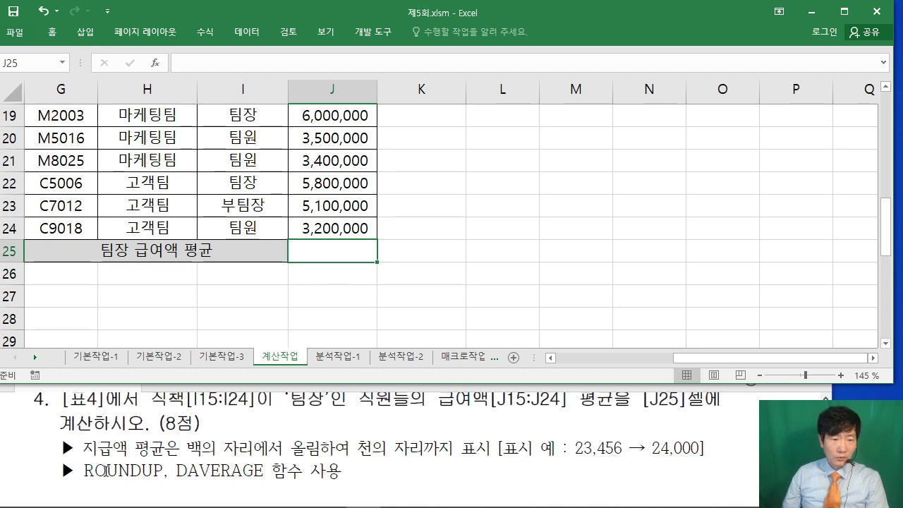
left_click(155, 63)
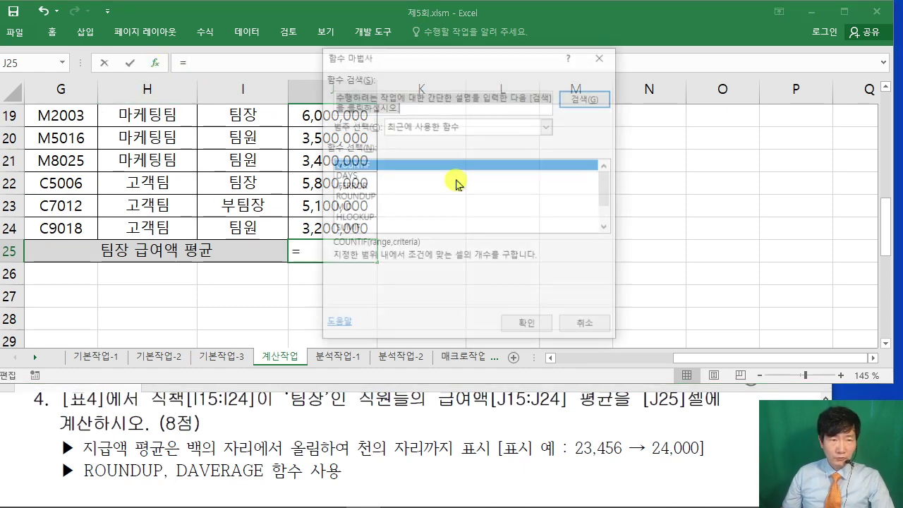
type("ROUN")
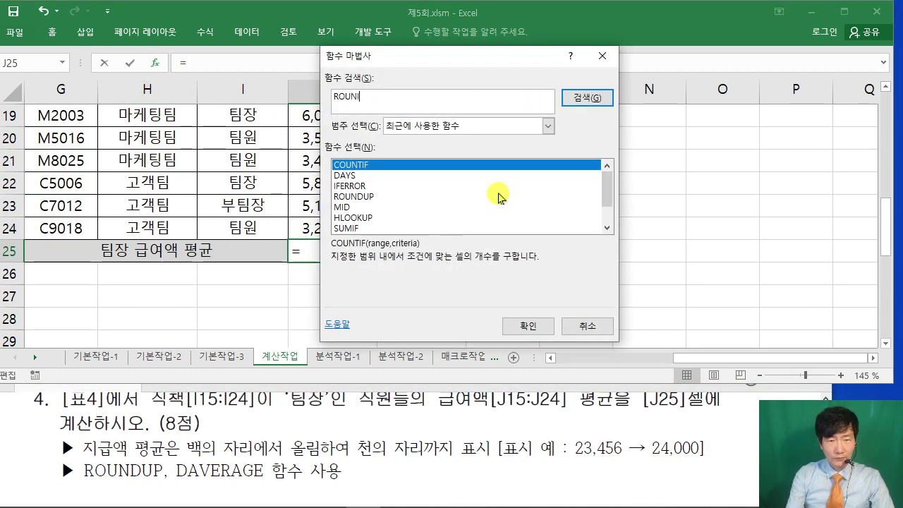
type("I")
key("BackSpace")
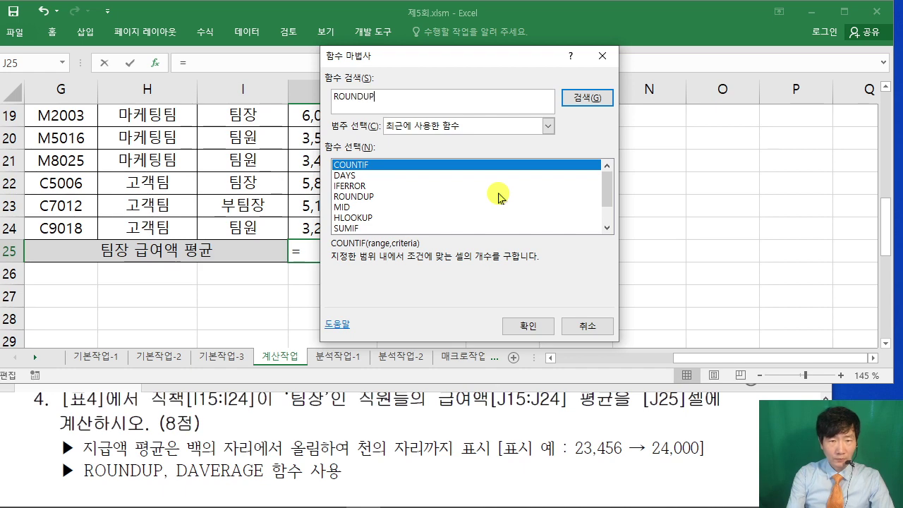
type("DUP")
key("Return")
left_click(523, 324)
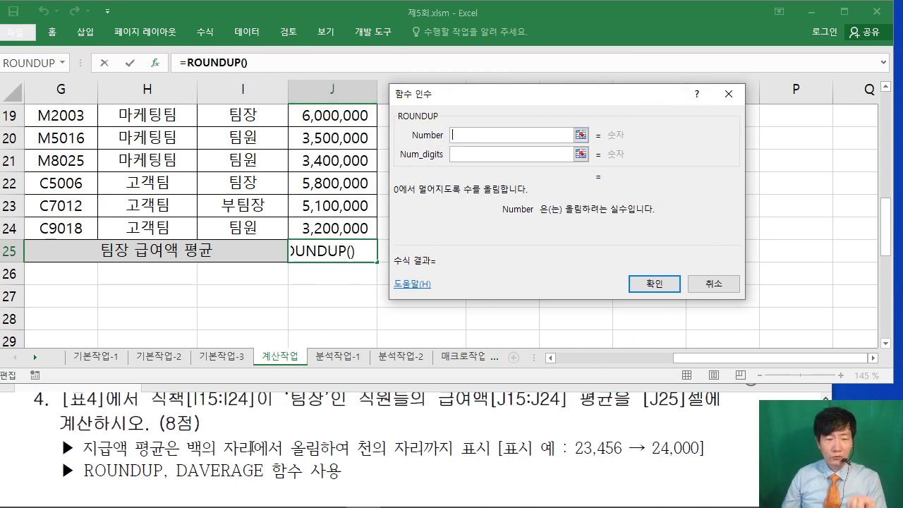
Step: Nest DAVERAGE as the Number argument of ROUNDUP and bring up the arguments of DAVERAGE
left_click(256, 423)
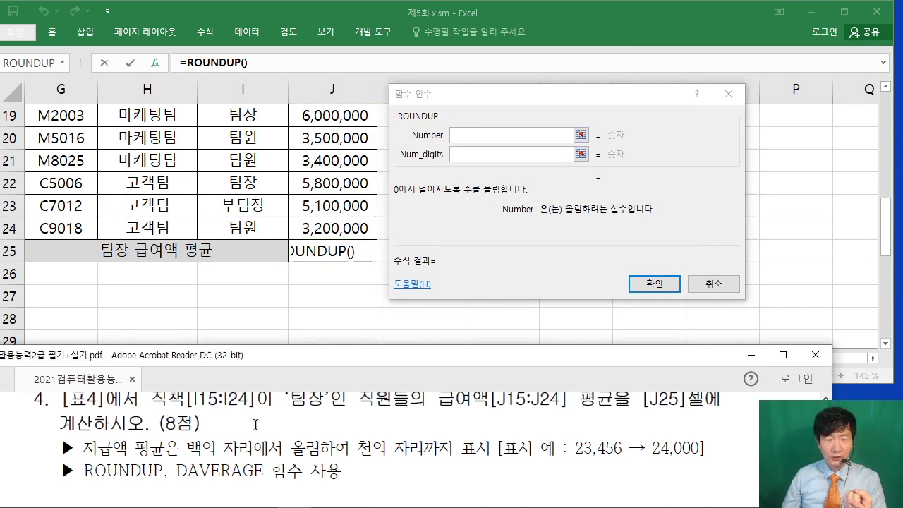
left_click(461, 134)
type("DAVER")
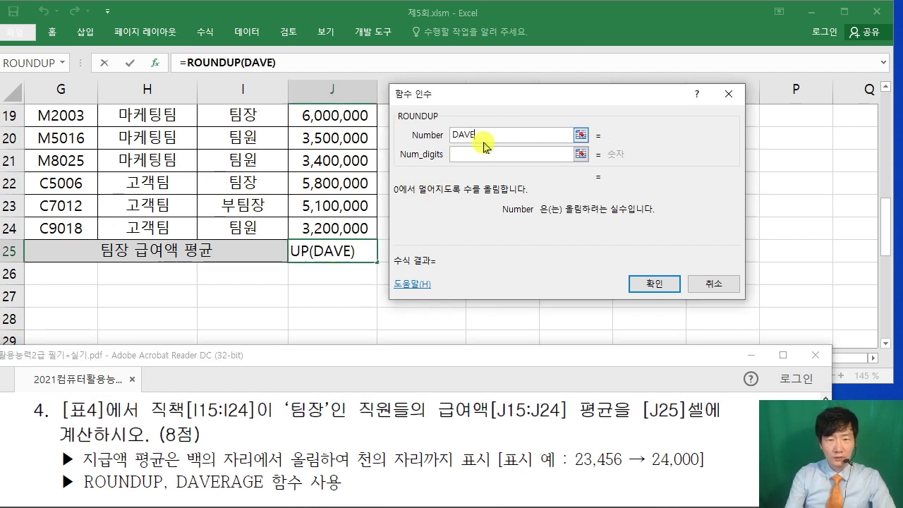
type("AGE(")
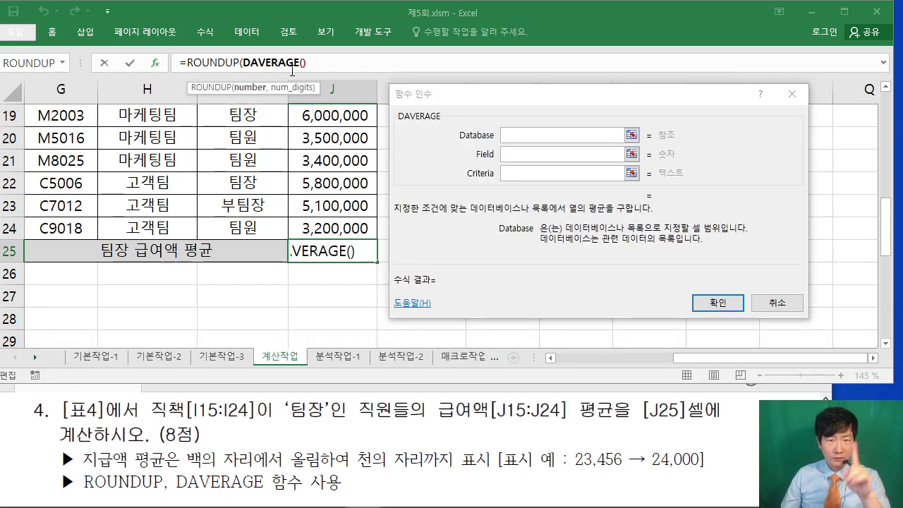
Step: Set the Database argument of DAVERAGE to the whole [표4] table including its headings, G14:J24
left_click(515, 139)
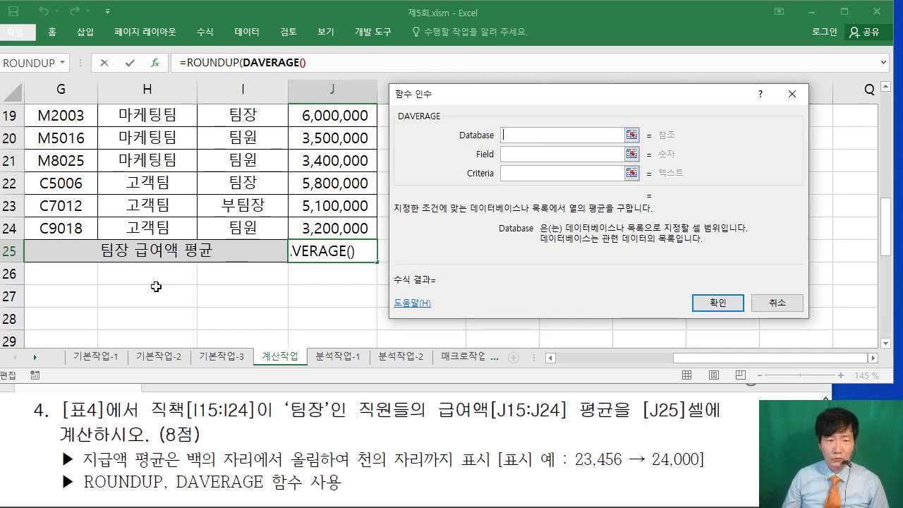
scroll(111, 299, "up", 2)
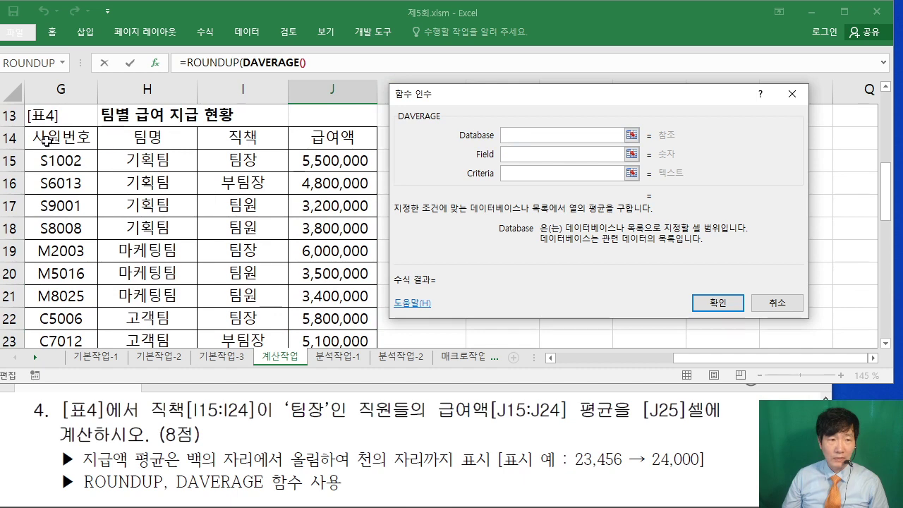
left_click_drag(44, 134, 332, 297)
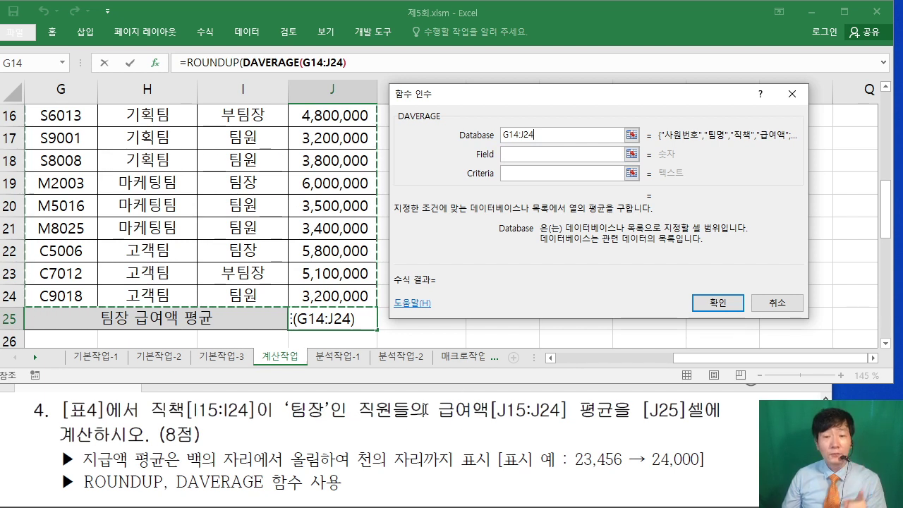
Step: Set DAVERAGE's Field to the 급여액 heading J14 and its Criteria to the 직책 cells I14:I15
left_click(506, 154)
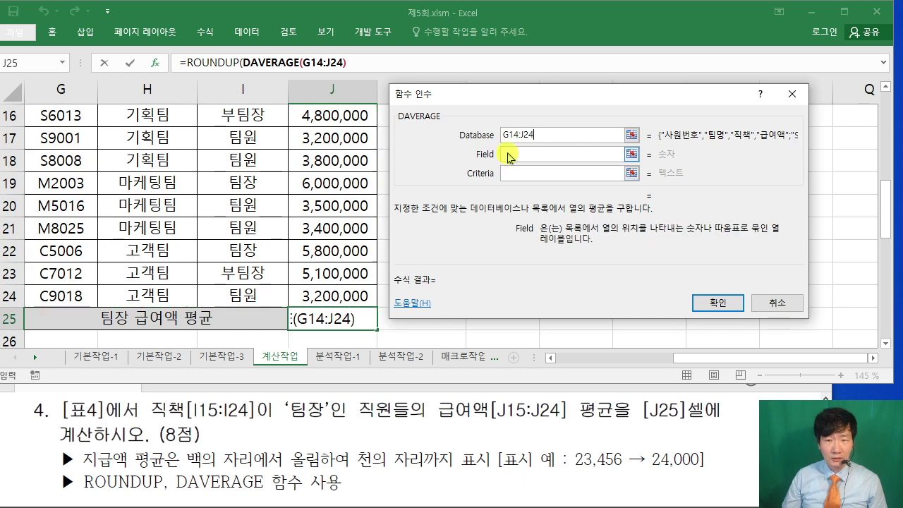
scroll(364, 180, "up", 1)
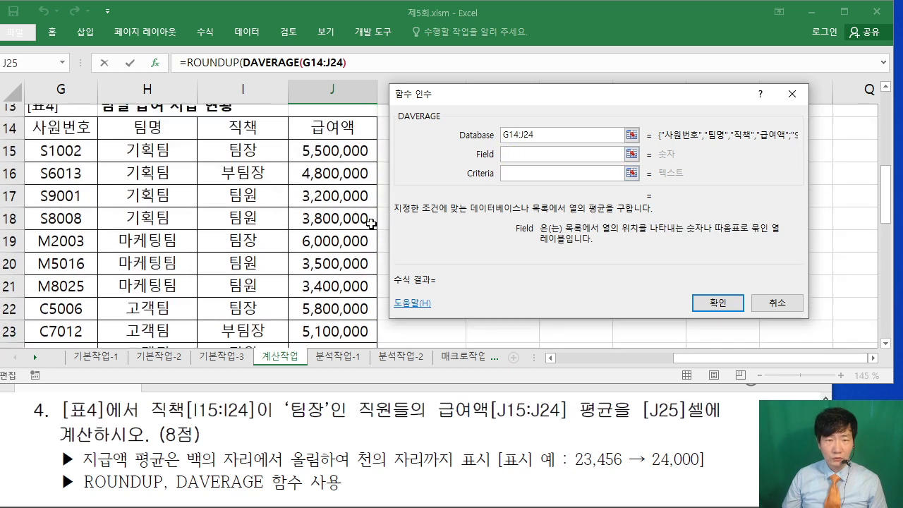
left_click(344, 135)
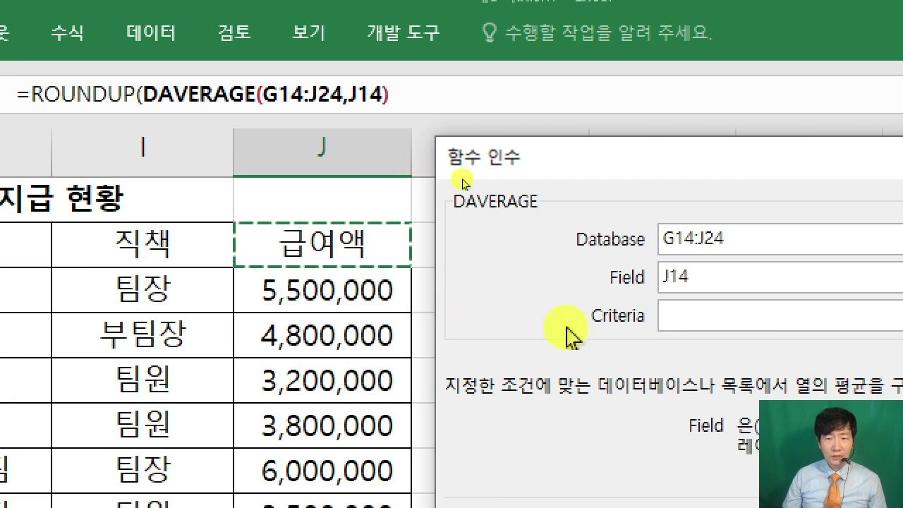
left_click(674, 318)
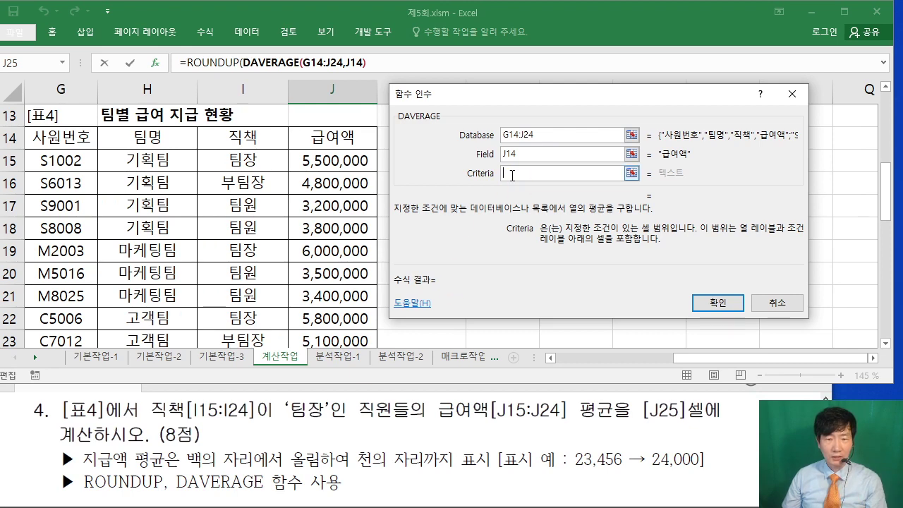
left_click_drag(239, 138, 236, 159)
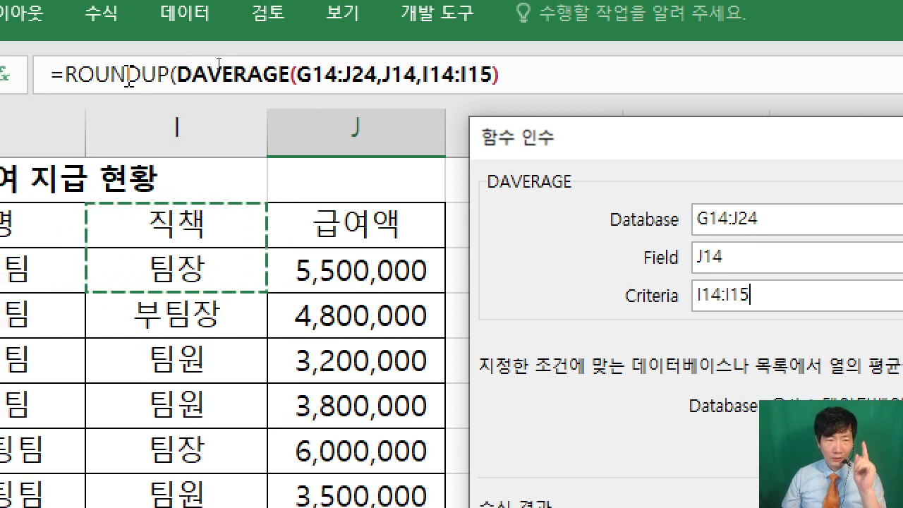
Step: Return to the ROUNDUP arguments, set Num_digits to -3, and confirm the formula in J25
left_click(129, 75)
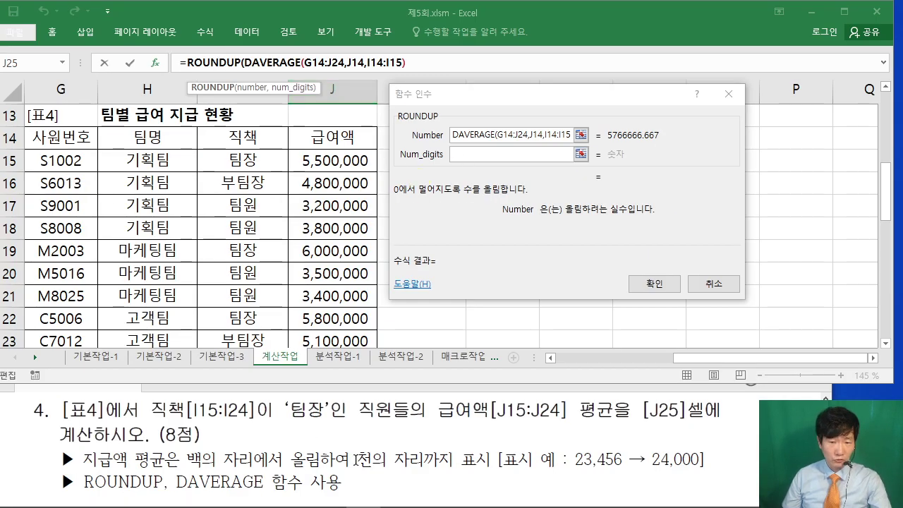
left_click_drag(355, 459, 491, 460)
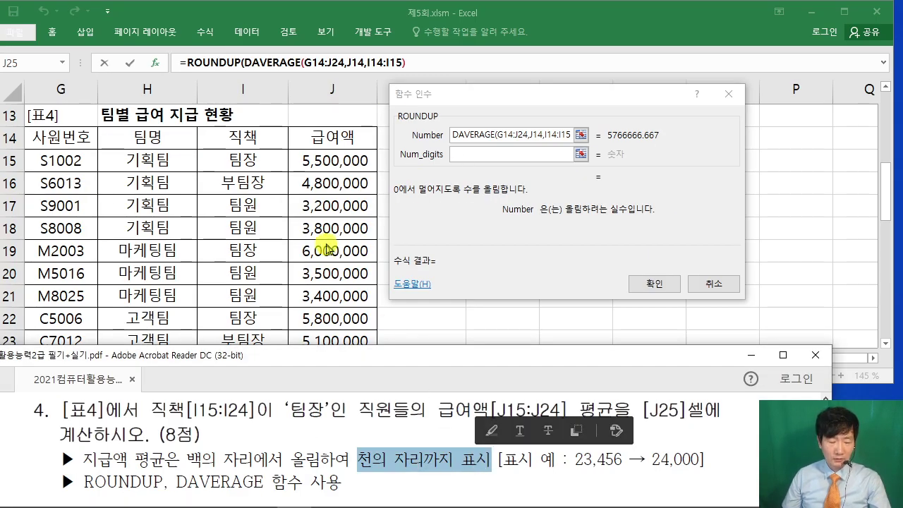
left_click_drag(367, 189, 367, 236)
left_click_drag(412, 200, 415, 205)
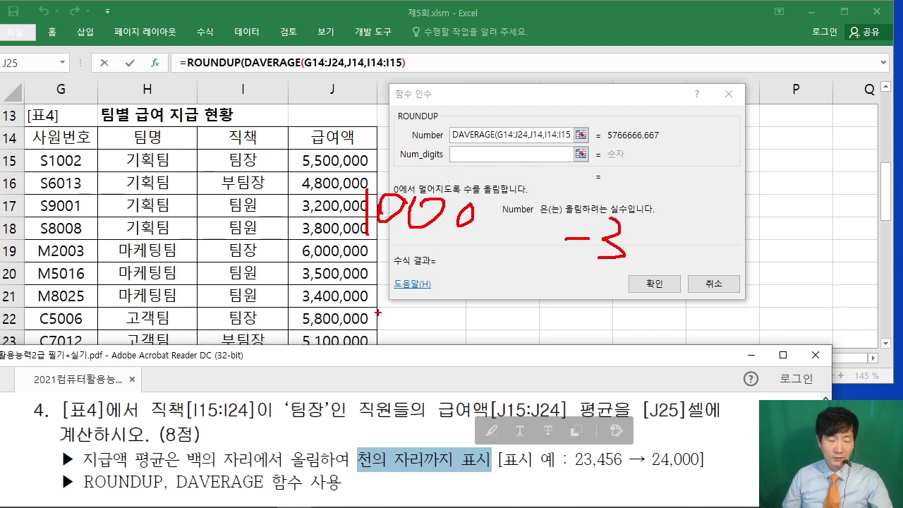
key("Escape")
left_click(454, 160)
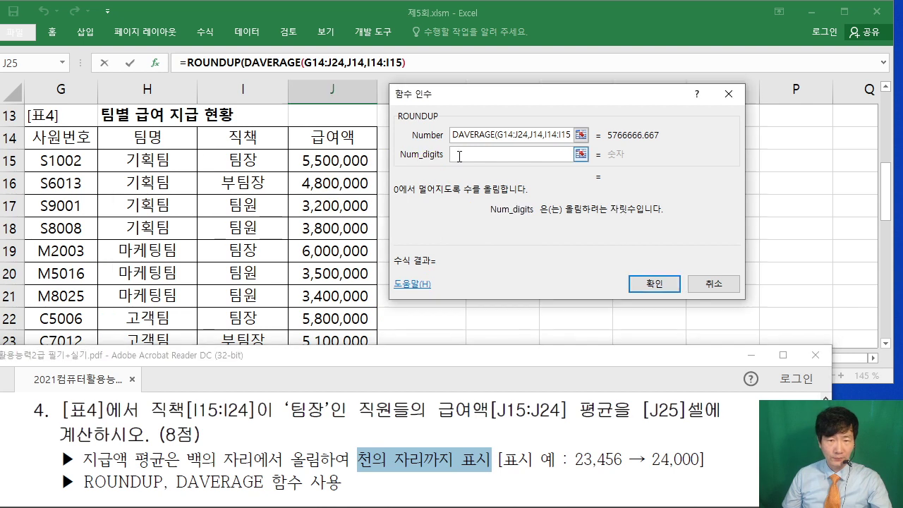
type("-3")
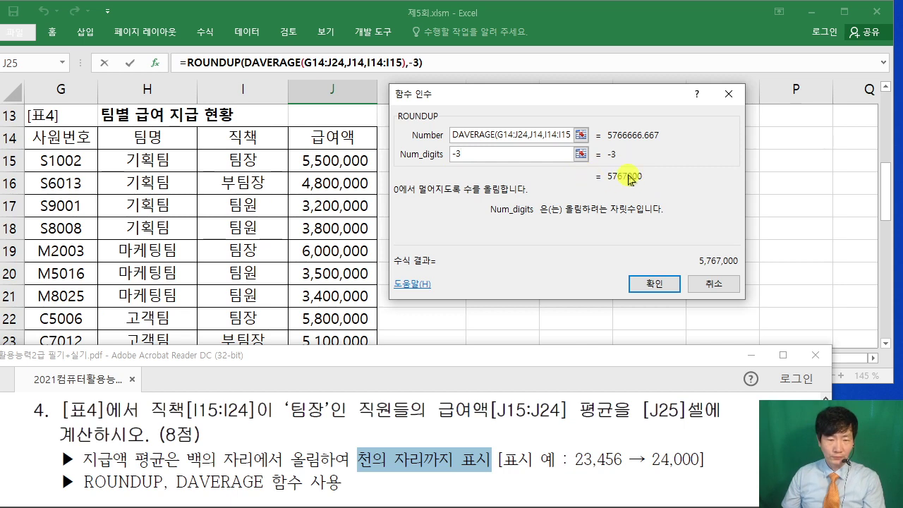
left_click(645, 283)
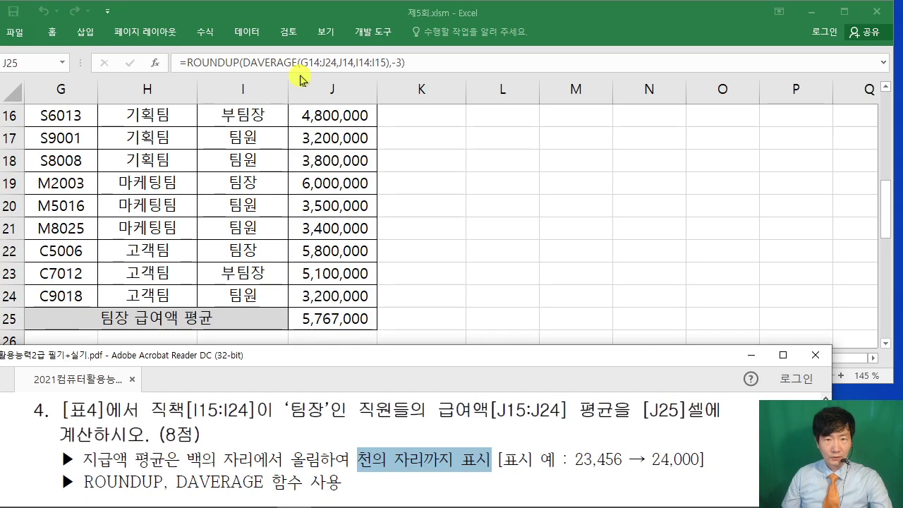
Step: Examine [표5] and its 코드표 in Excel together with problem 5 and its required functions in the exam PDF in Acrobat Reader
left_click(439, 271)
left_click_drag(755, 355, 637, 358)
scroll(482, 273, "down", 4)
scroll(482, 273, "up", 1)
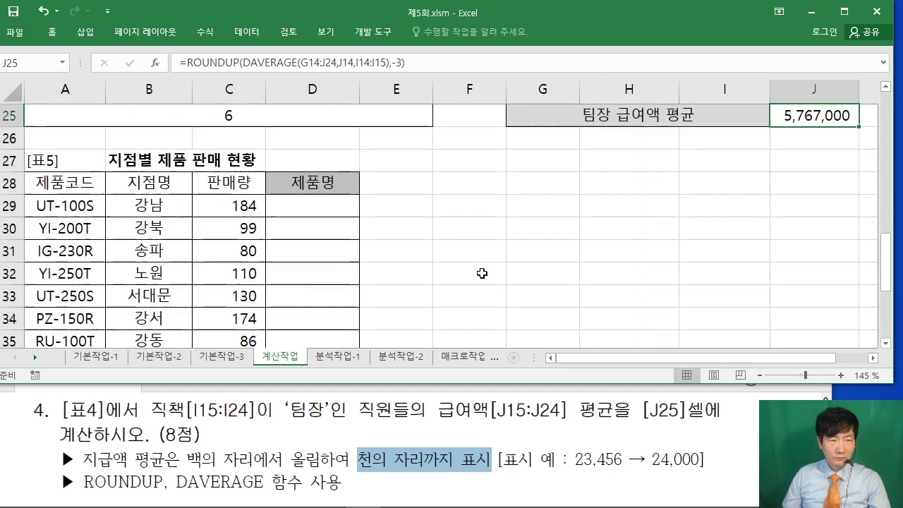
left_click(478, 252)
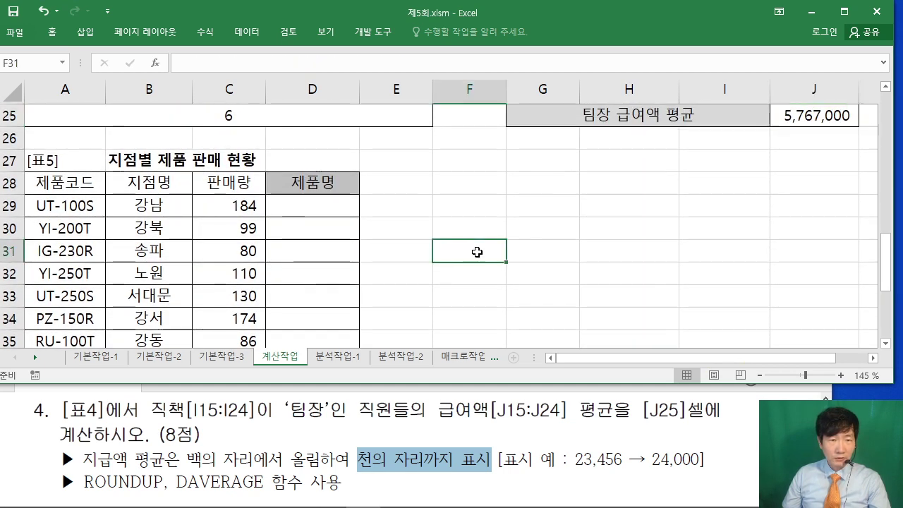
left_click(303, 424)
scroll(301, 420, "down", 4)
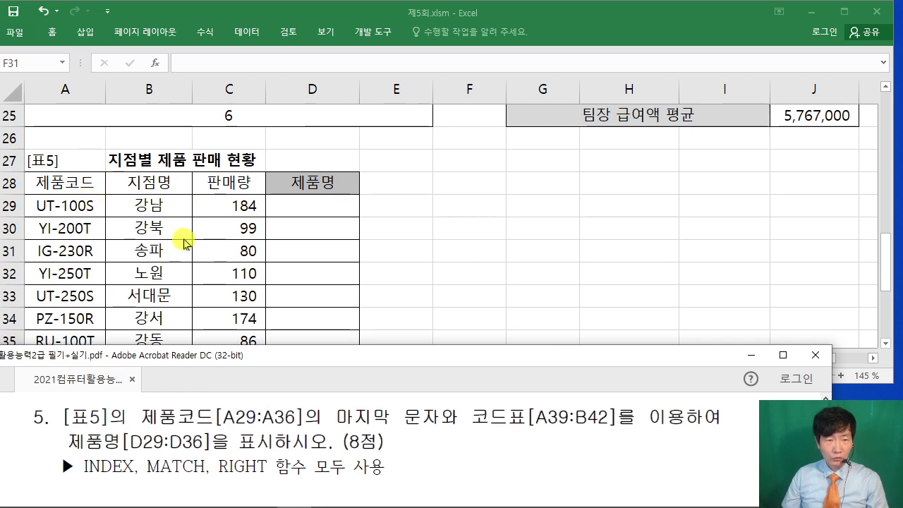
left_click(286, 271)
scroll(286, 272, "down", 3)
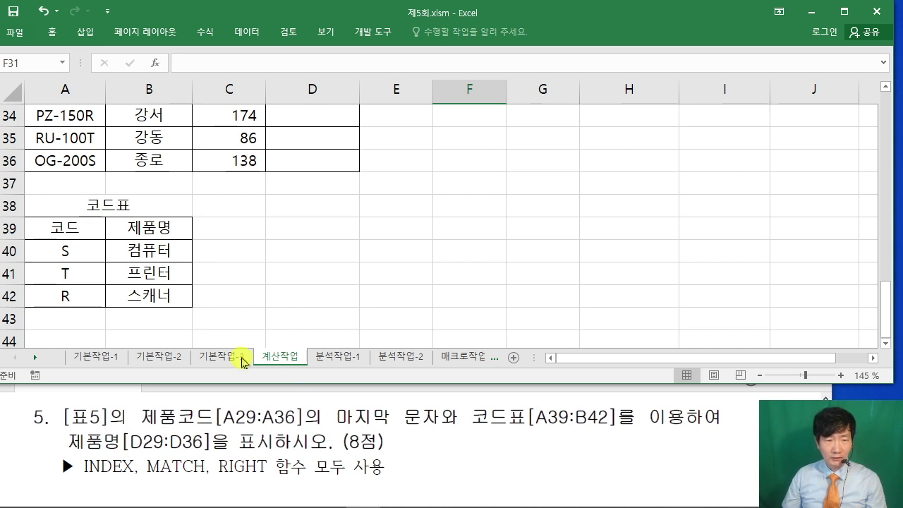
left_click_drag(73, 235, 144, 293)
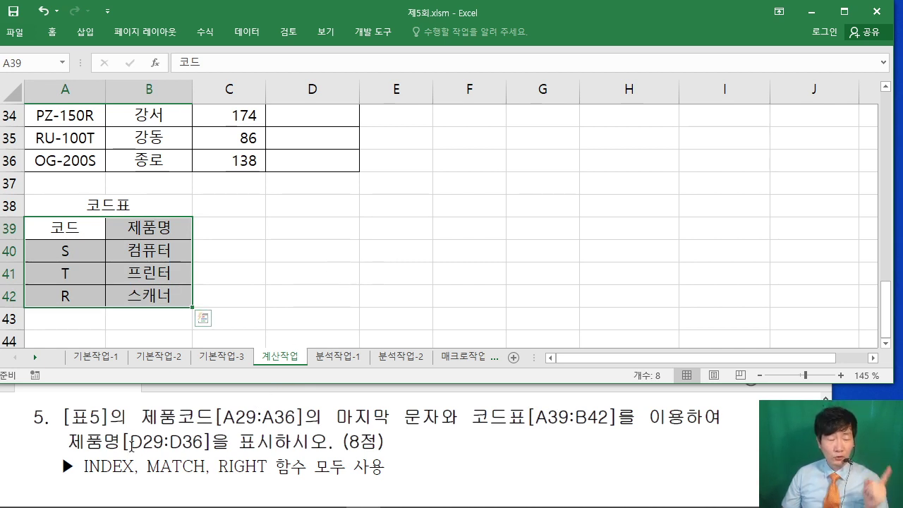
left_click_drag(84, 467, 192, 468)
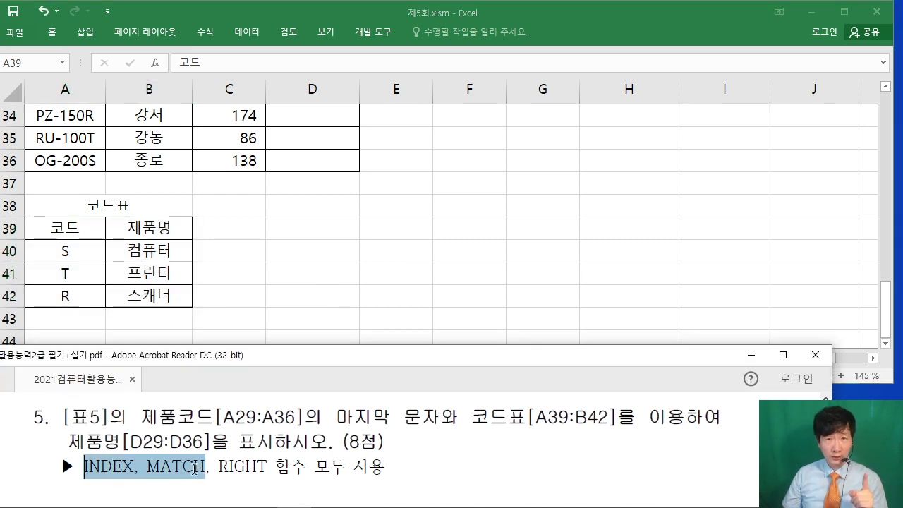
double_click(240, 469)
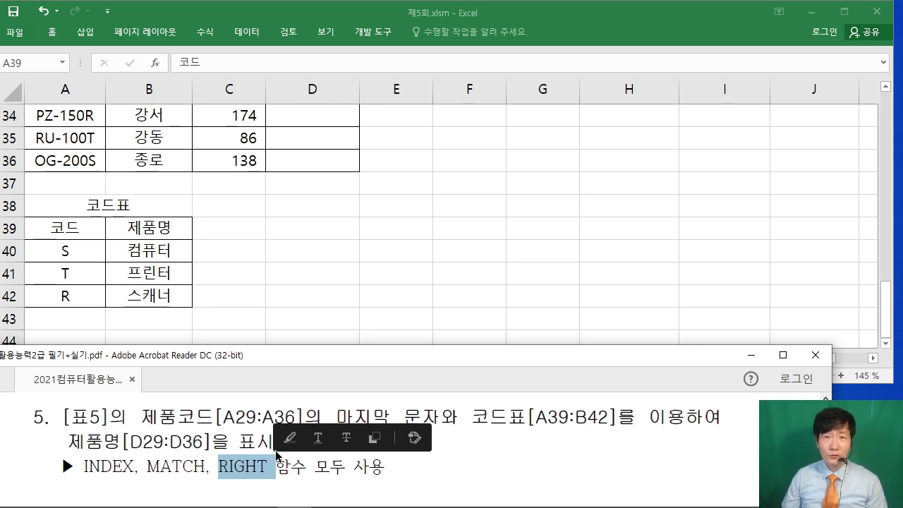
left_click(120, 470)
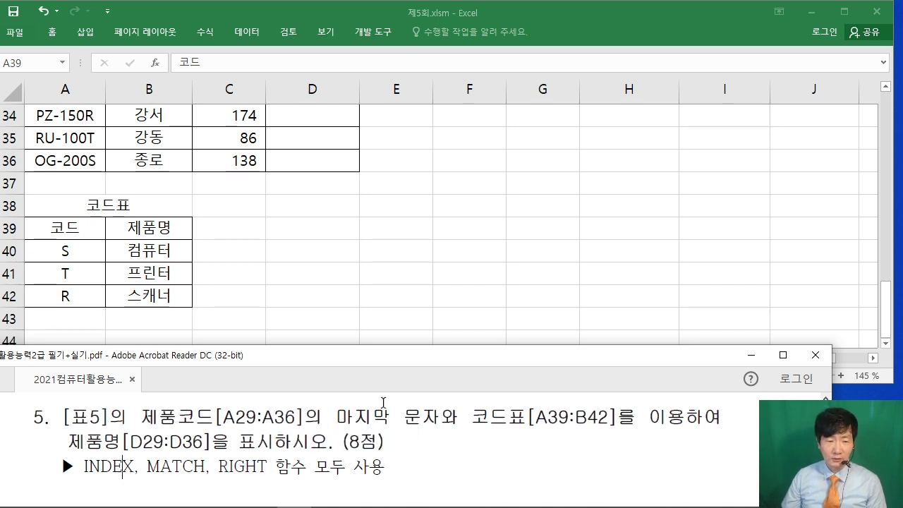
Step: Switch back to Excel and insert the INDEX function in D29 of [표5] with the array,row_num,column_num argument form
left_click(366, 249)
scroll(366, 252, "up", 2)
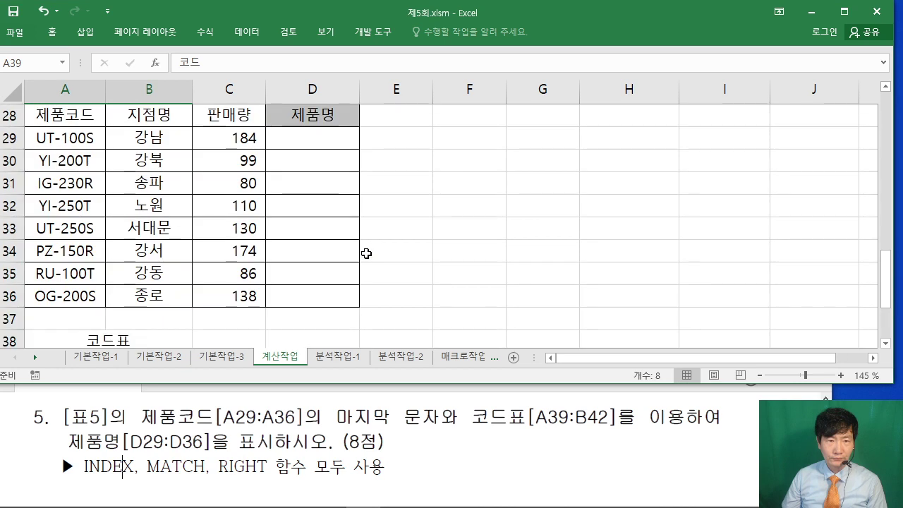
left_click(335, 145)
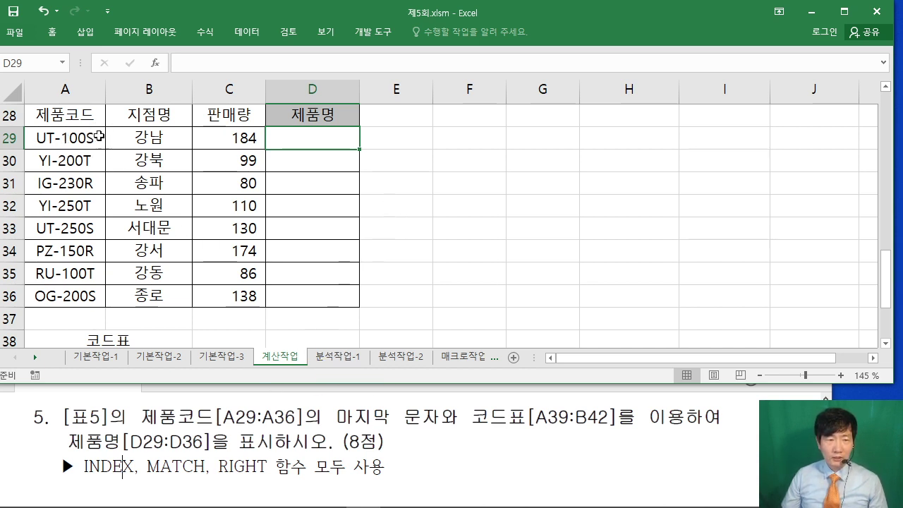
scroll(159, 238, "down", 3)
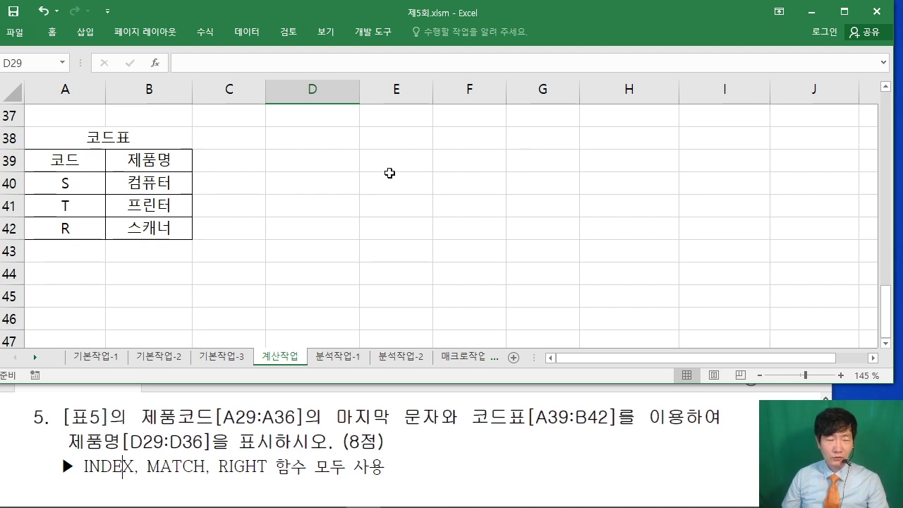
scroll(390, 173, "up", 3)
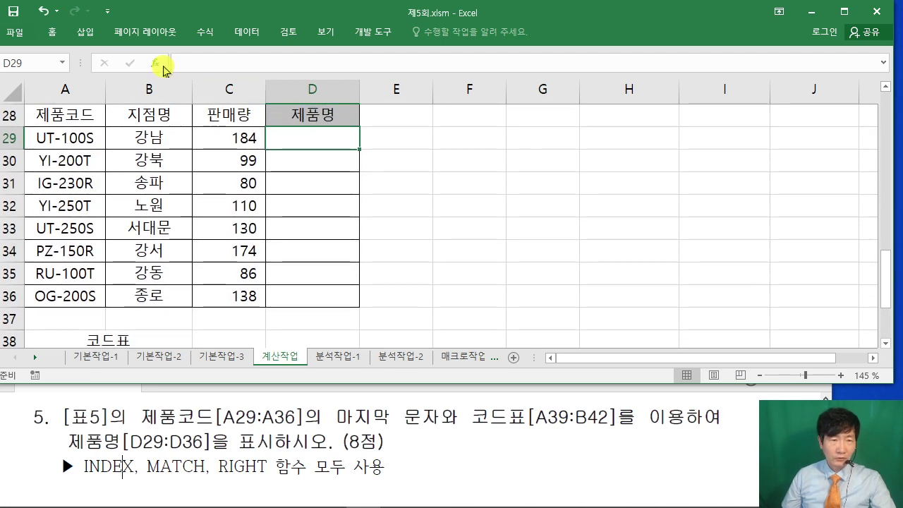
left_click(155, 64)
type("IN")
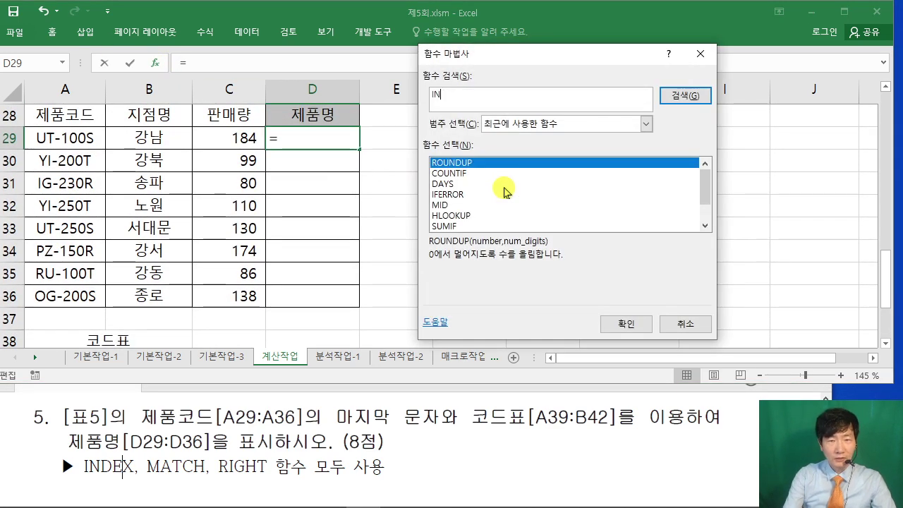
type("DEX")
key("Return")
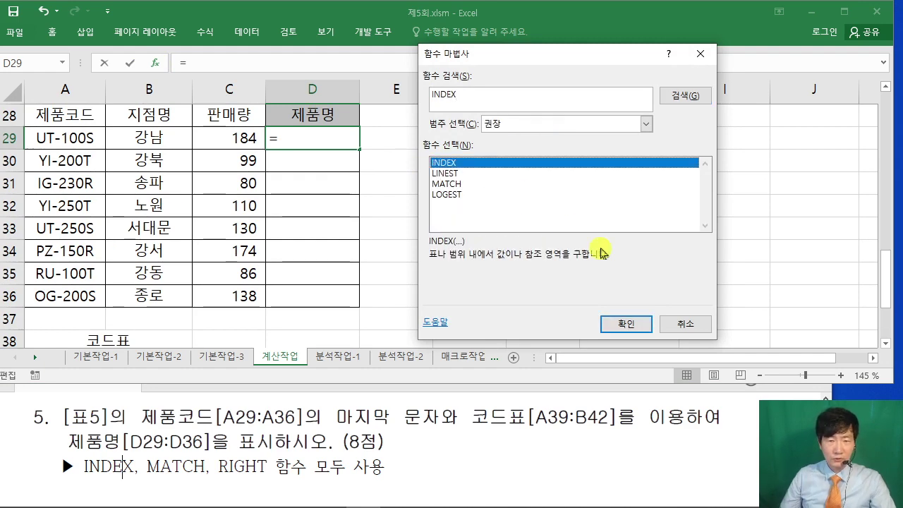
left_click(627, 323)
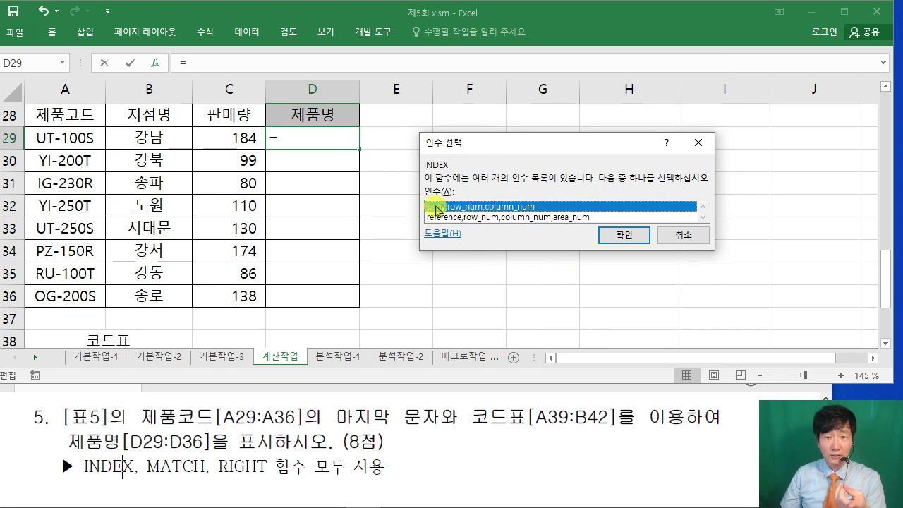
left_click(620, 235)
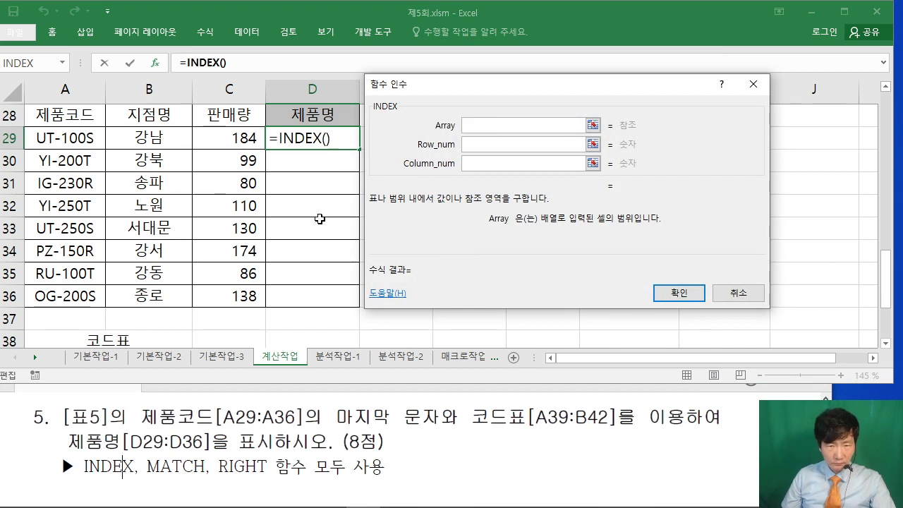
Step: Set INDEX's Array argument to the 코드표 data without headings as the absolute range $A$40:$B$42
scroll(188, 235, "down", 2)
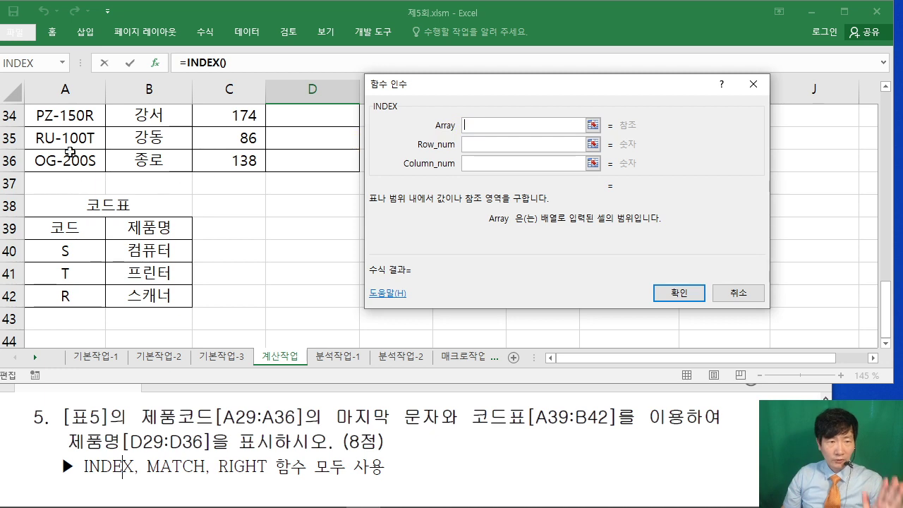
left_click(55, 249)
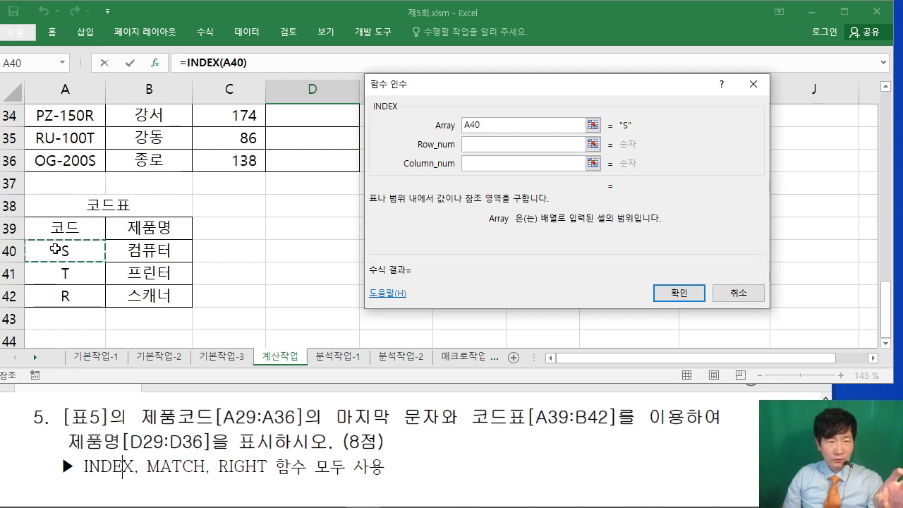
left_click_drag(56, 249, 150, 300)
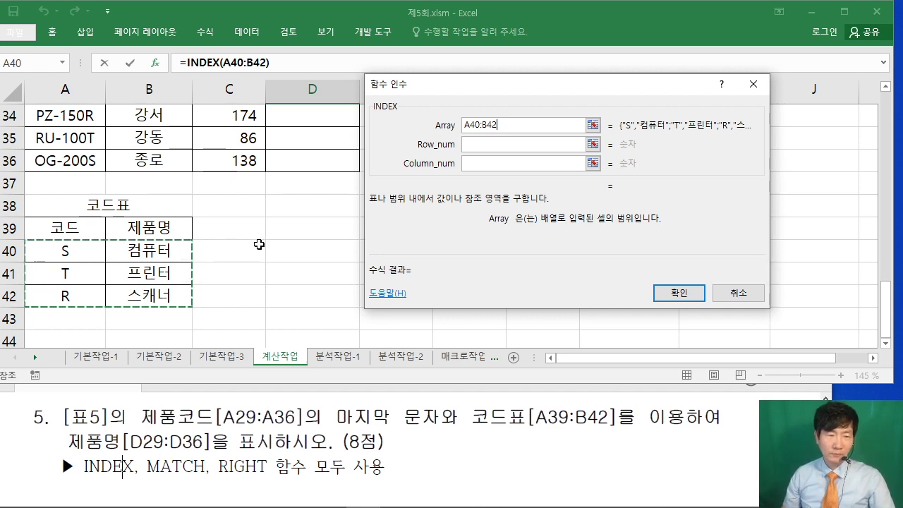
scroll(292, 238, "up", 2)
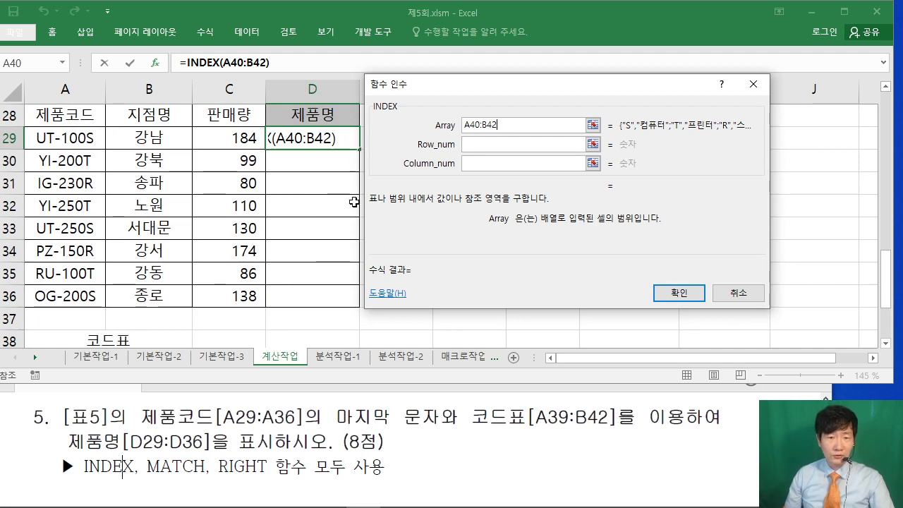
scroll(211, 283, "down", 1)
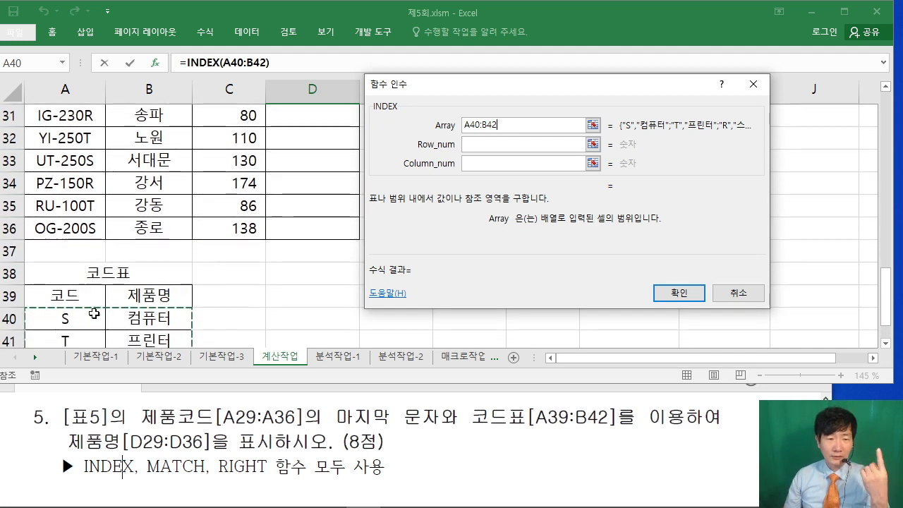
scroll(96, 296, "down", 2)
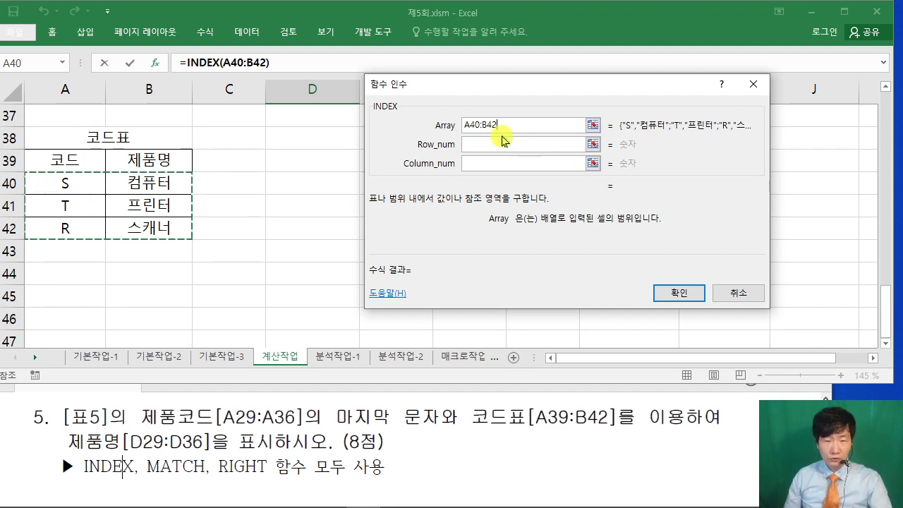
key("F4")
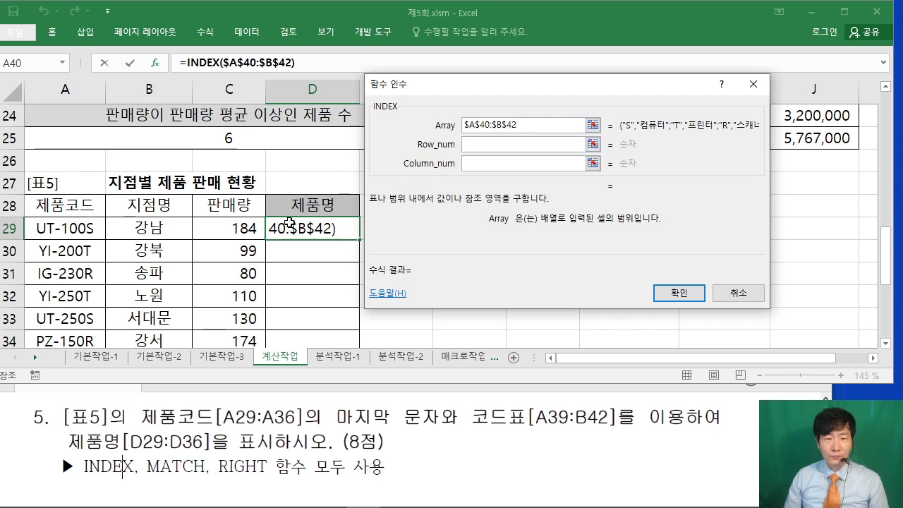
Step: Nest a MATCH function in INDEX's Row_num argument and open MATCH's own function arguments
scroll(292, 218, "down", 3)
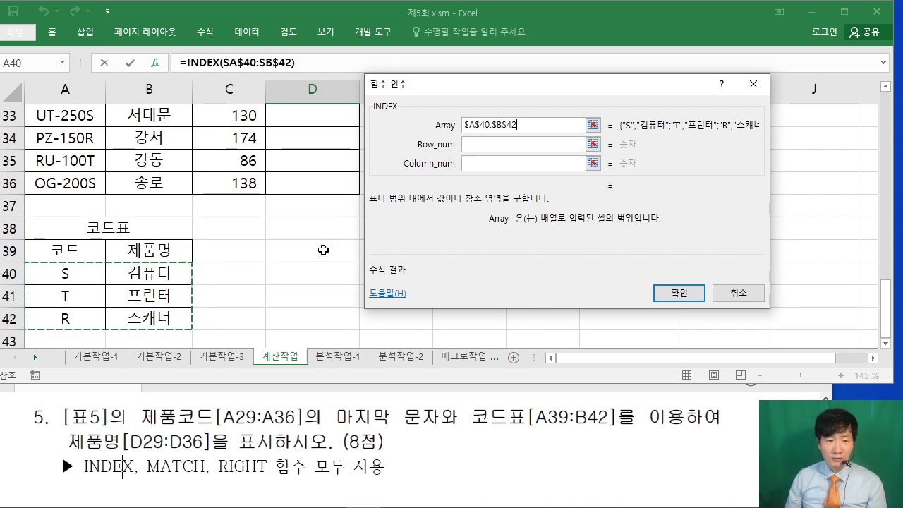
scroll(177, 198, "up", 2)
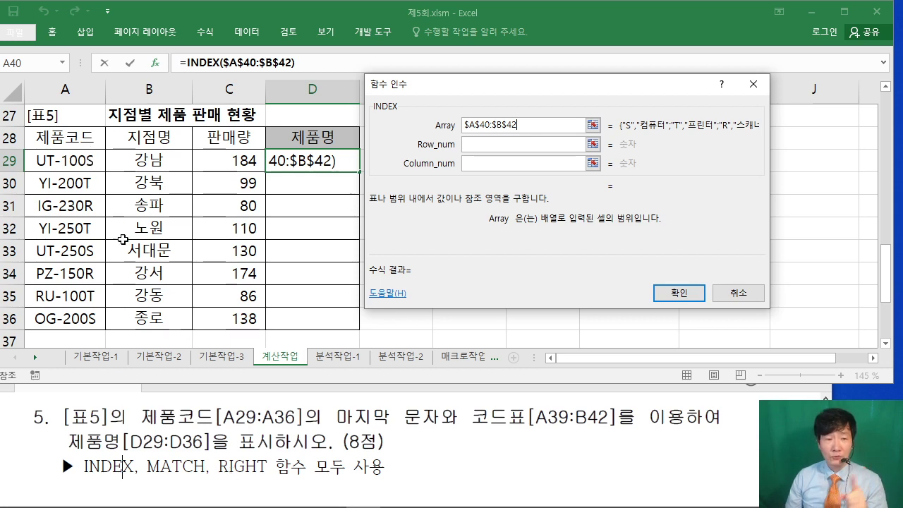
scroll(130, 224, "down", 3)
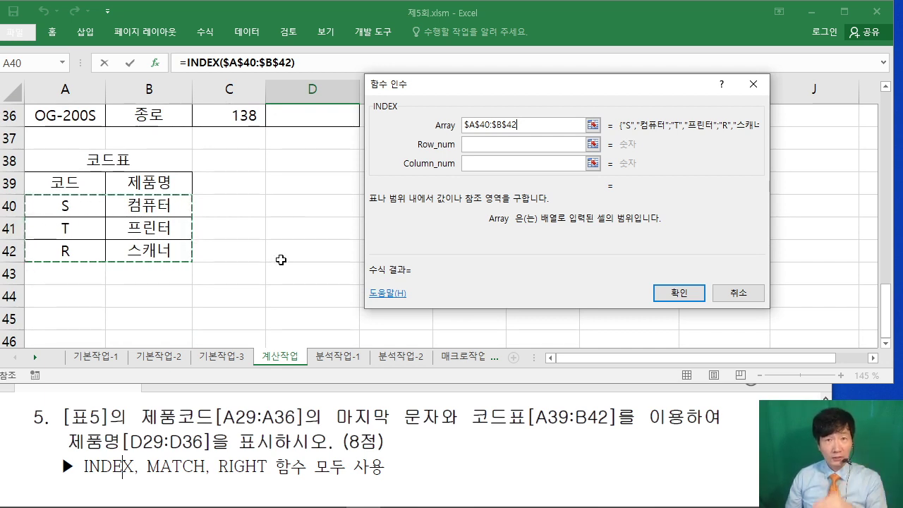
left_click(490, 145)
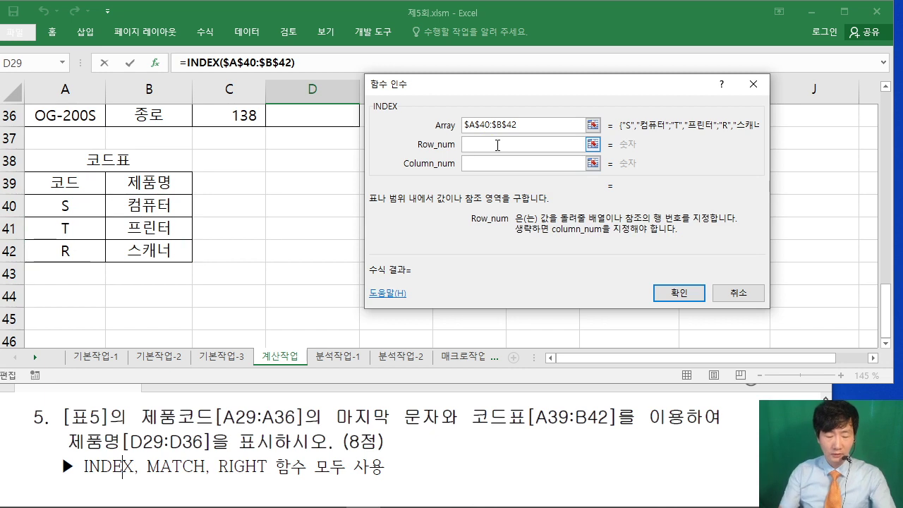
type("MATCH")
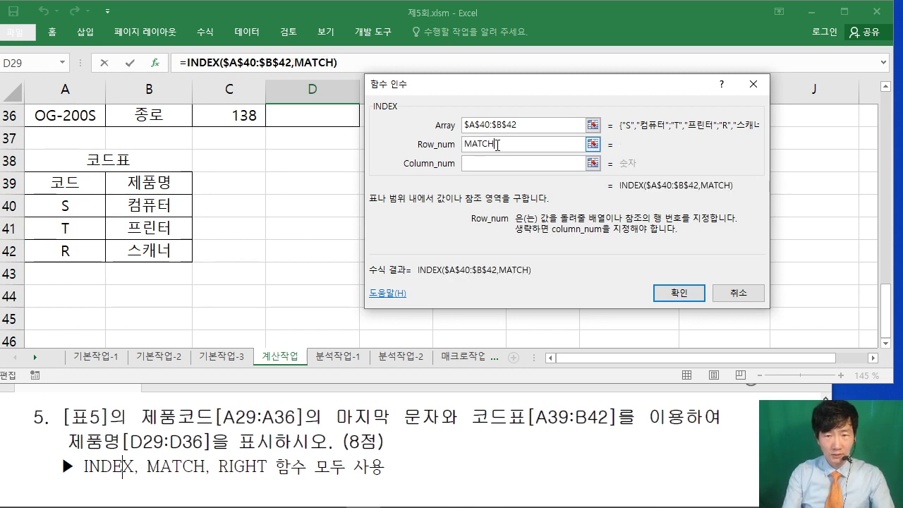
type("(")
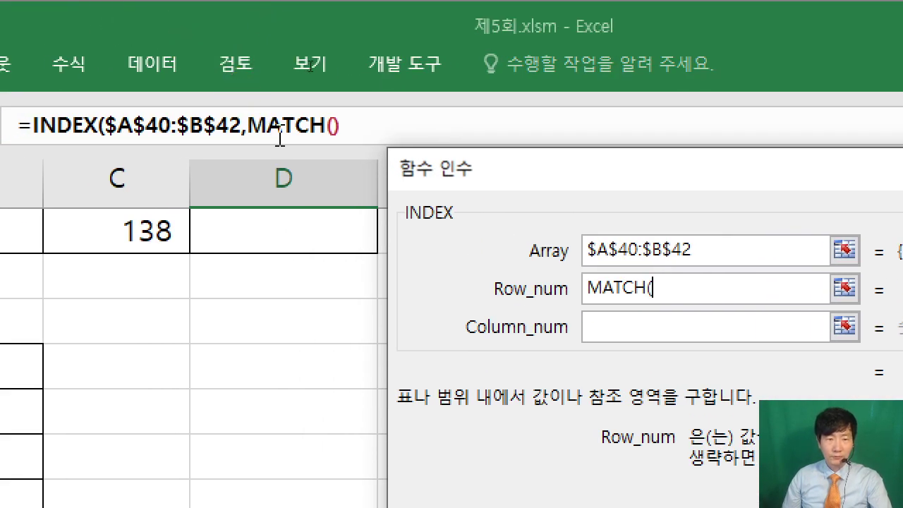
left_click(292, 130)
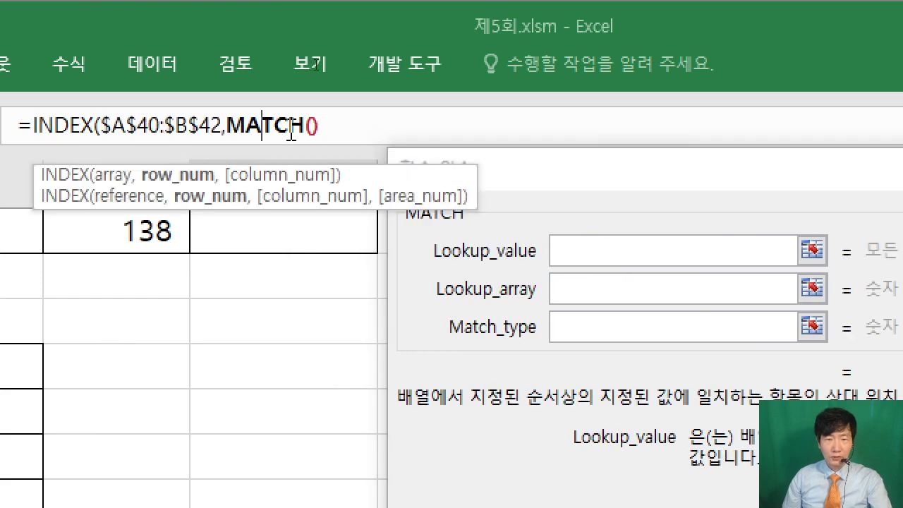
left_click(570, 188)
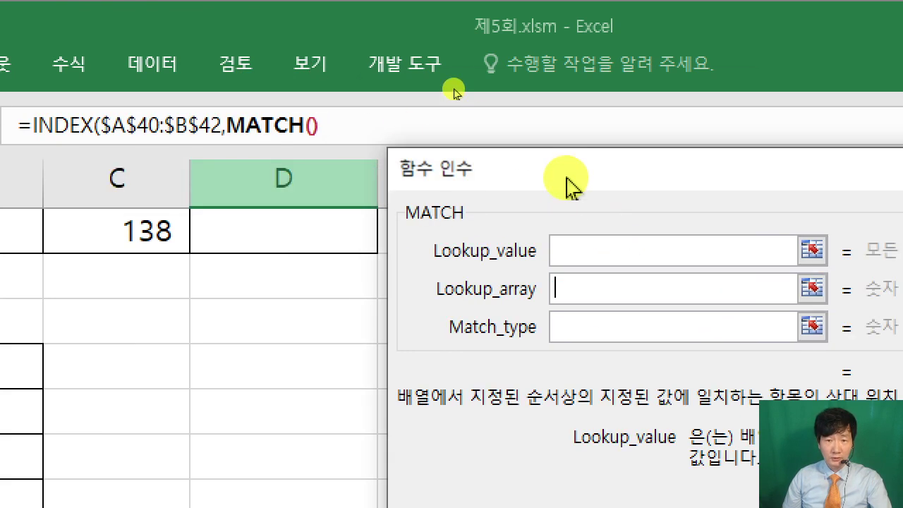
Step: Set MATCH's Lookup_value to RIGHT(A29,1), the last character of the first 제품코드
left_click(572, 252)
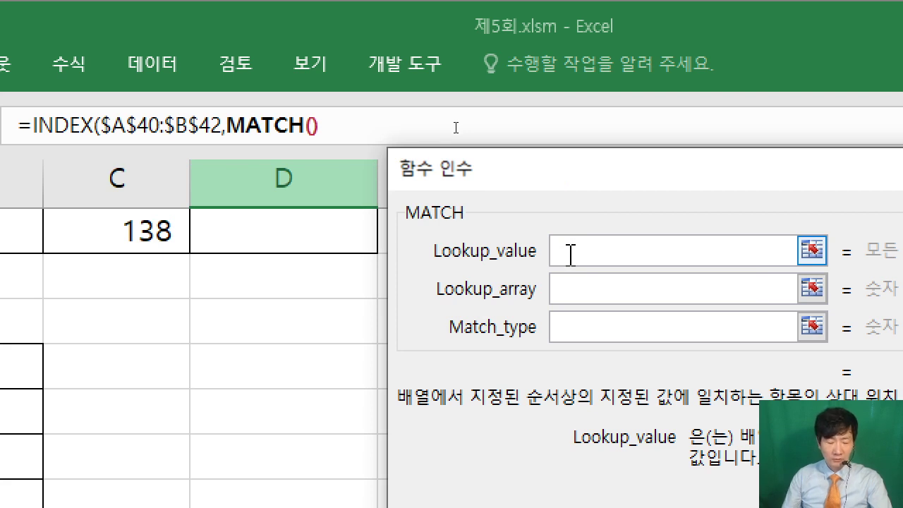
type("RIGHT(")
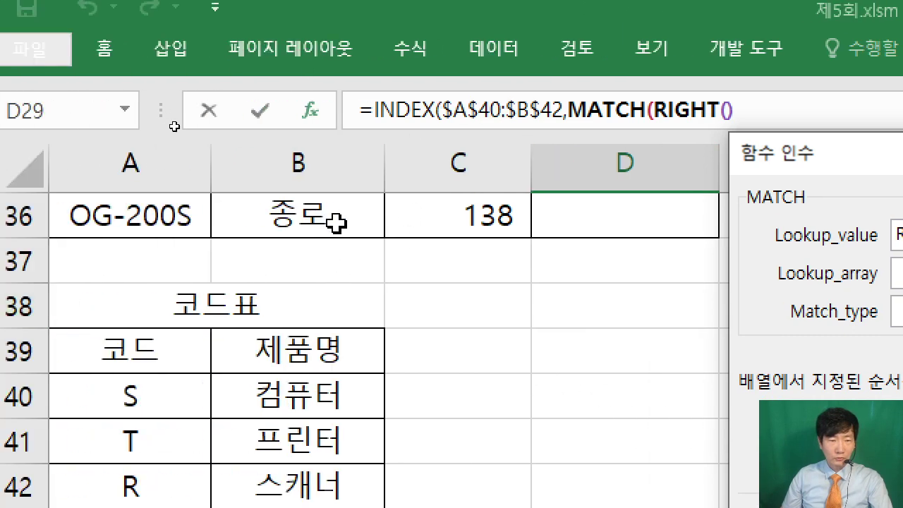
scroll(127, 247, "up", 3)
scroll(372, 270, "up", 1)
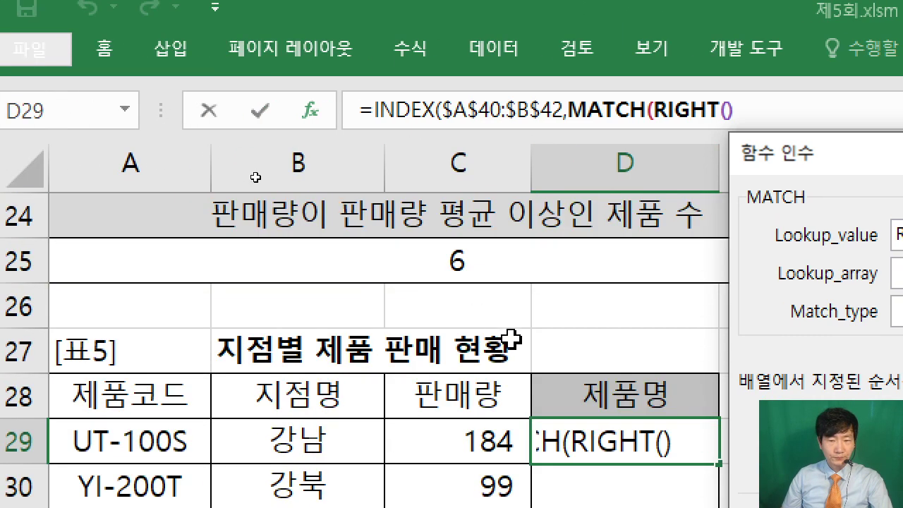
scroll(513, 341, "down", 1)
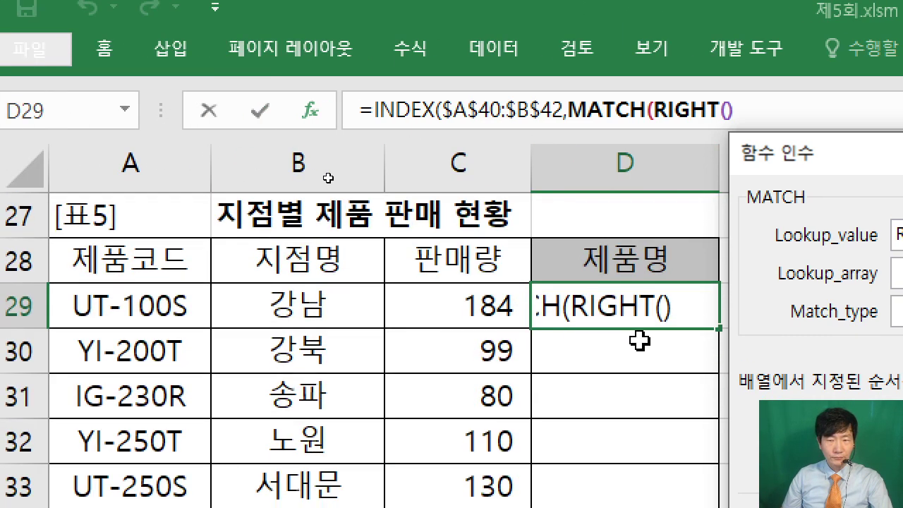
left_click(151, 305)
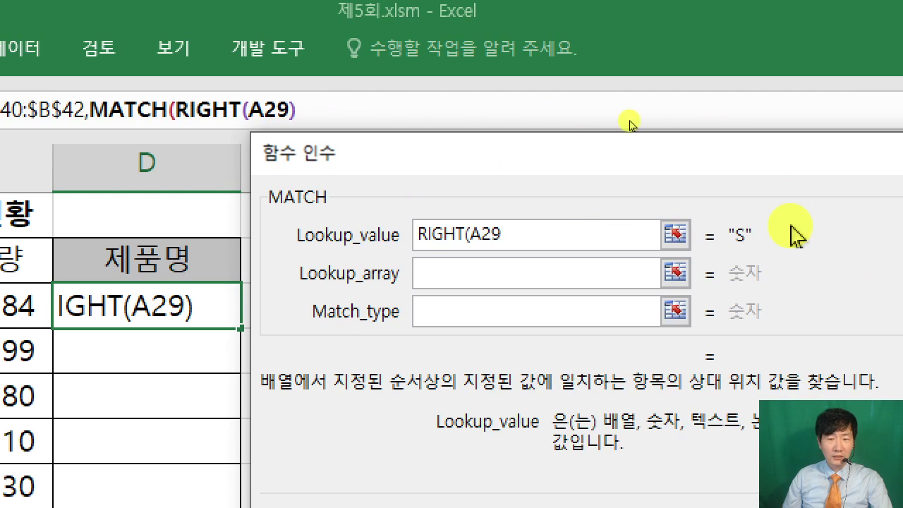
type(",1)")
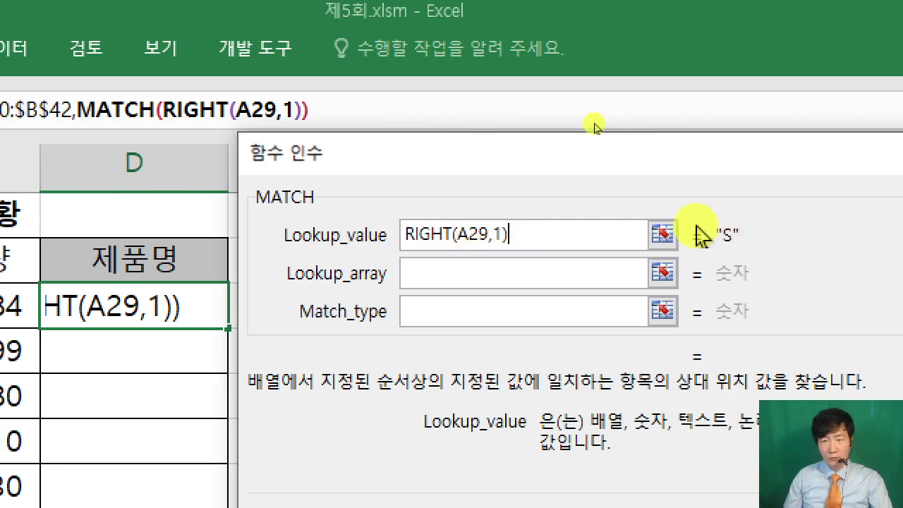
Step: Set MATCH's Lookup_array to the 코드 cells of the 코드표 as the absolute range $A$40:$A$42
left_click(437, 276)
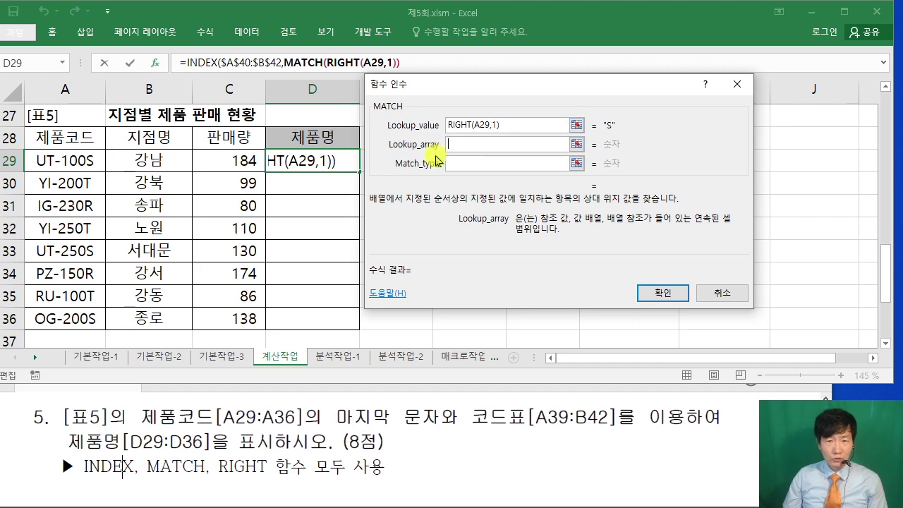
scroll(146, 227, "down", 3)
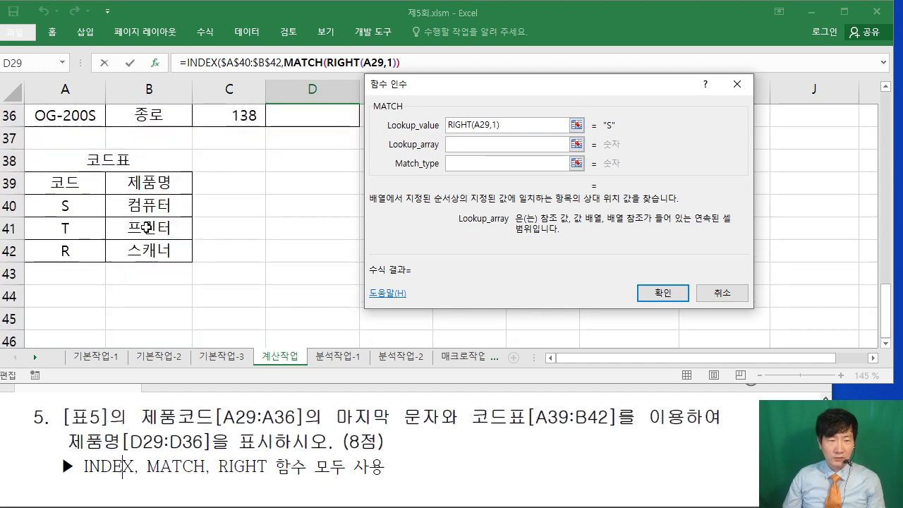
left_click(71, 203)
left_click_drag(71, 204, 63, 250)
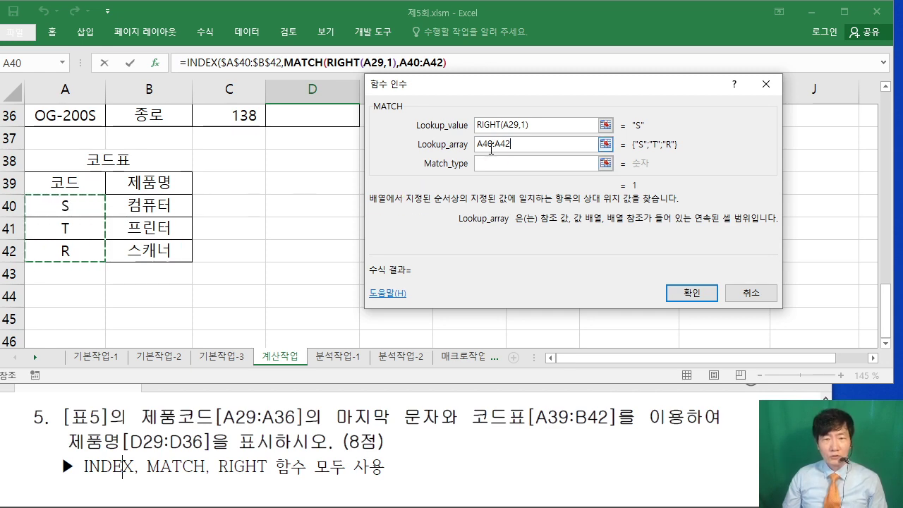
scroll(344, 201, "up", 3)
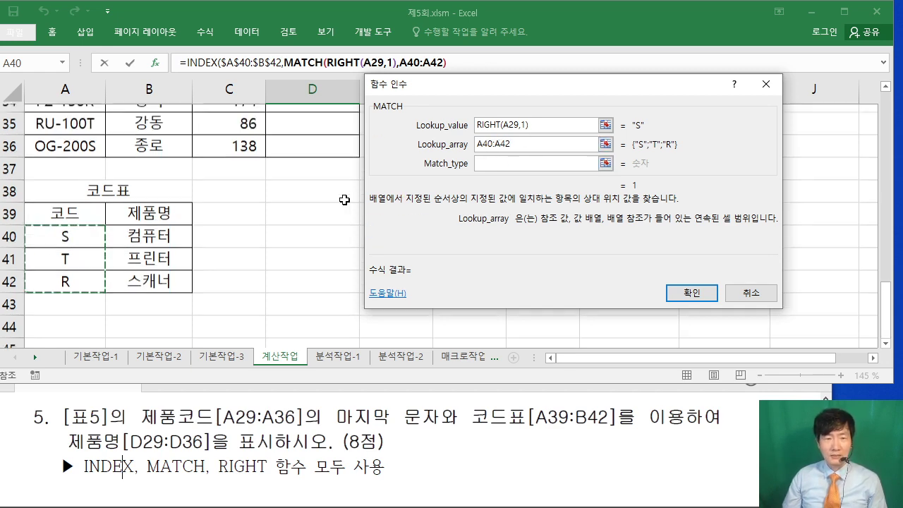
scroll(342, 200, "down", 2)
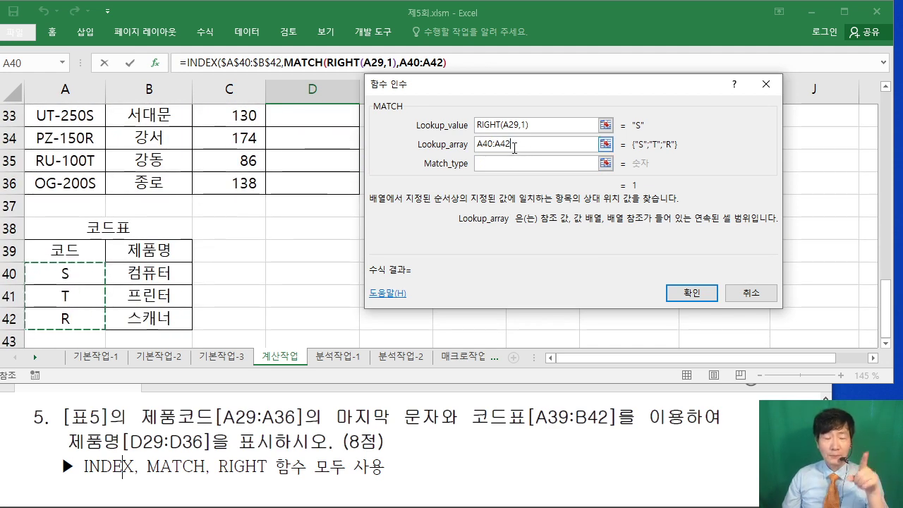
key("F4")
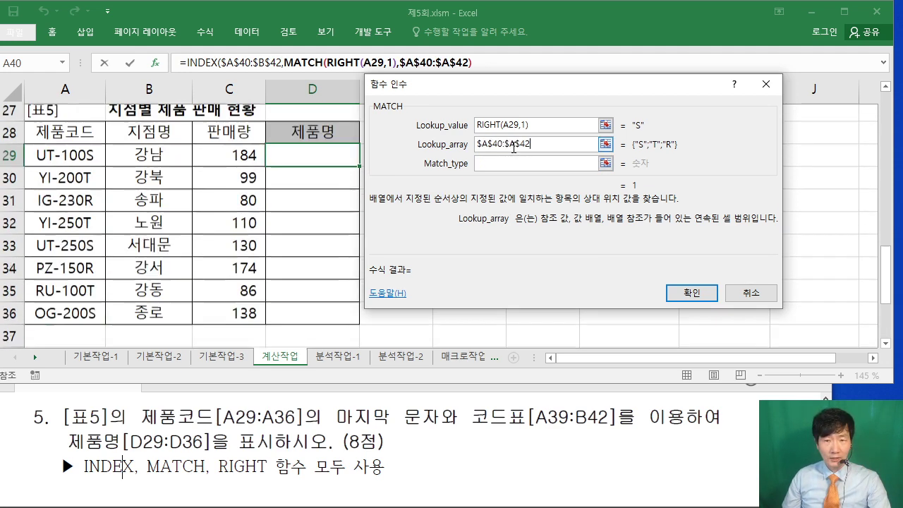
mouse_move(573, 22)
left_mouse_down()
mouse_move(660, 121)
mouse_move(696, 120)
left_mouse_up()
left_click_drag(605, 48, 598, 103)
left_click_drag(601, 83, 672, 91)
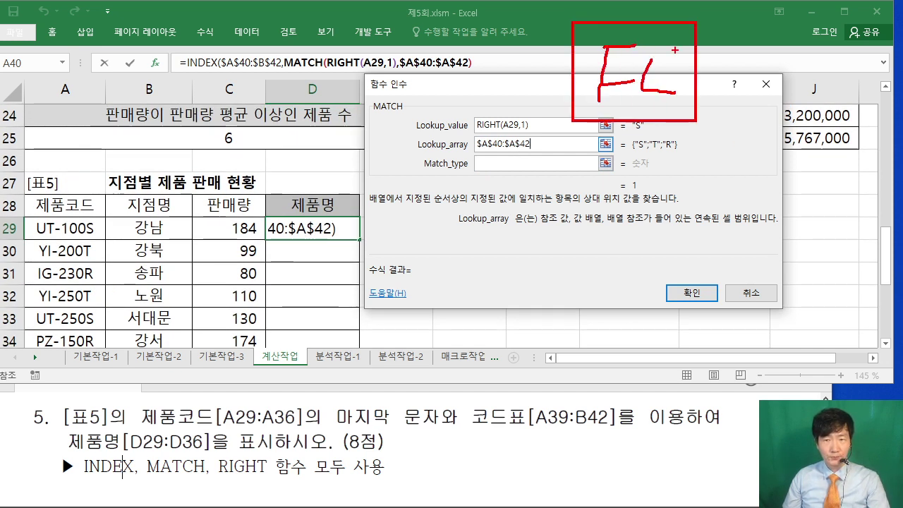
left_click_drag(676, 48, 648, 105)
left_click_drag(477, 149, 531, 149)
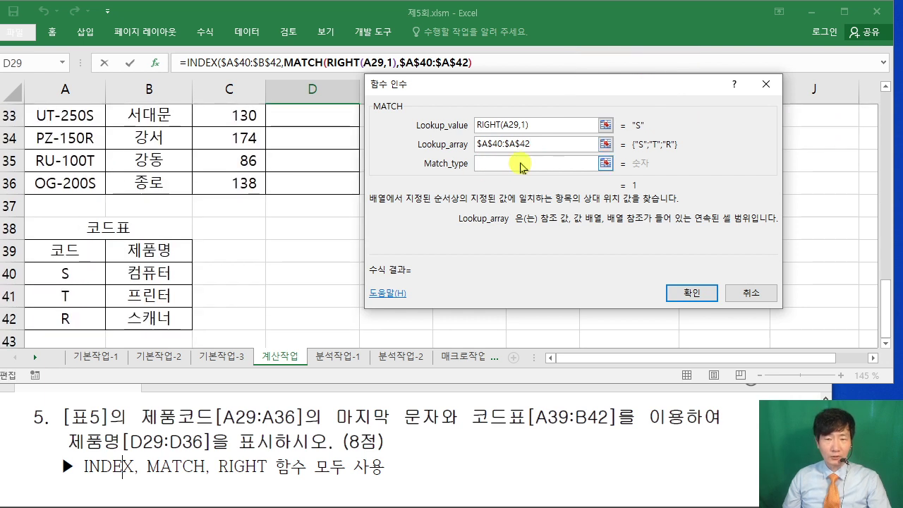
Step: Set MATCH's Match_type to 0 for an exact match and return to INDEX's function arguments
left_click(521, 163)
type("0")
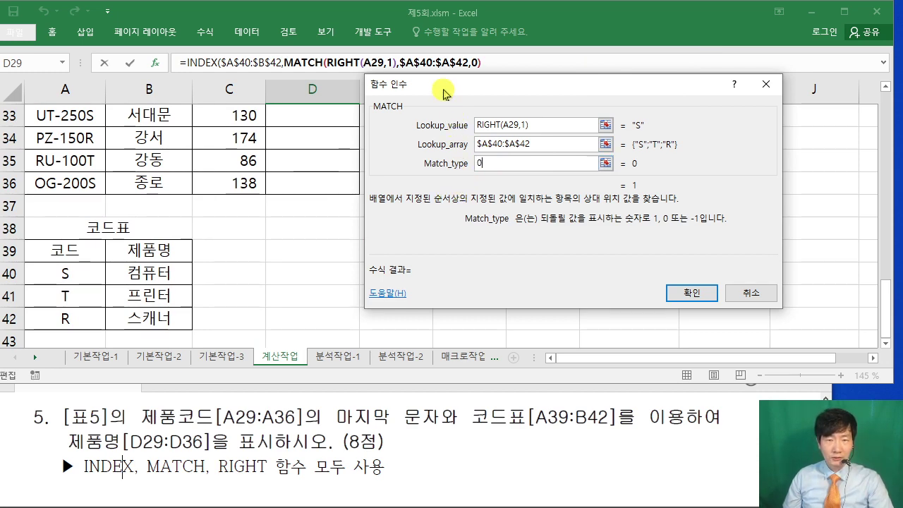
left_click_drag(437, 86, 419, 113)
left_click(205, 62)
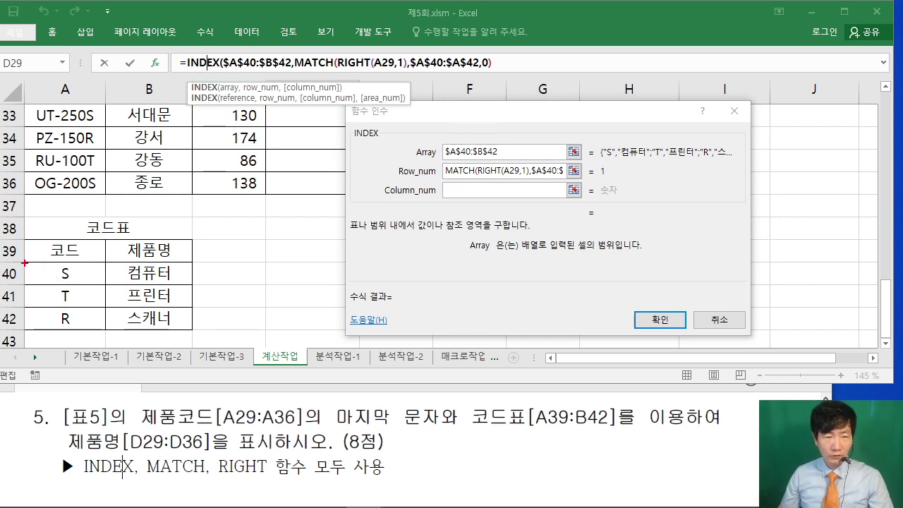
mouse_move(20, 264)
left_mouse_down()
mouse_move(195, 342)
mouse_move(194, 331)
left_mouse_up()
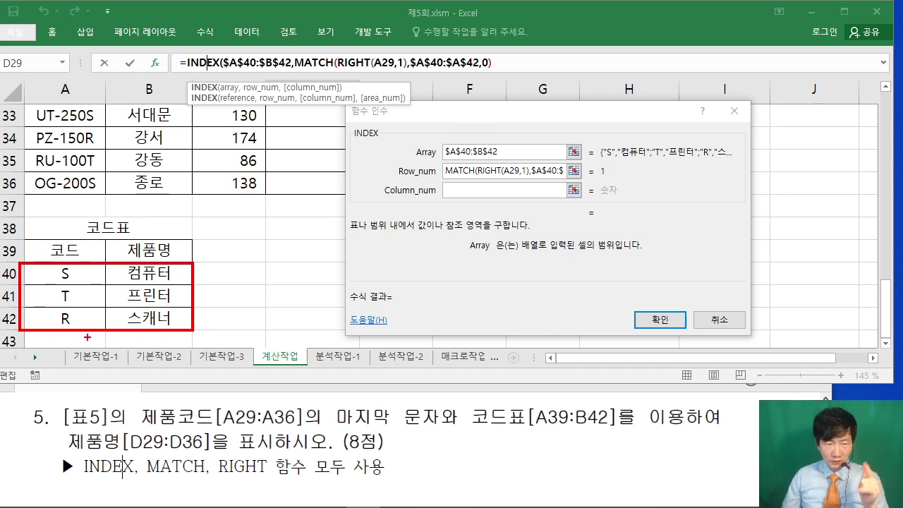
mouse_move(23, 266)
left_mouse_down()
mouse_move(124, 264)
mouse_move(191, 285)
mouse_move(26, 285)
left_mouse_up()
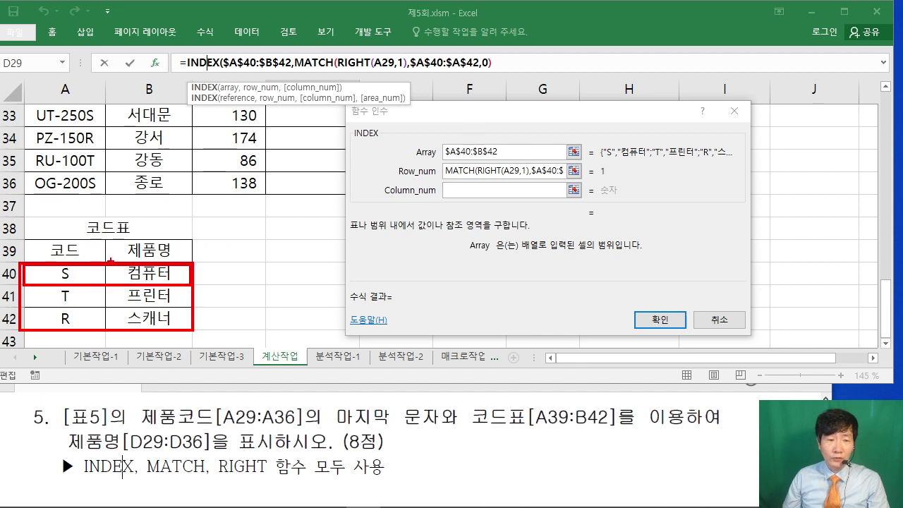
mouse_move(108, 254)
left_mouse_down()
mouse_move(163, 332)
mouse_move(190, 256)
left_mouse_up()
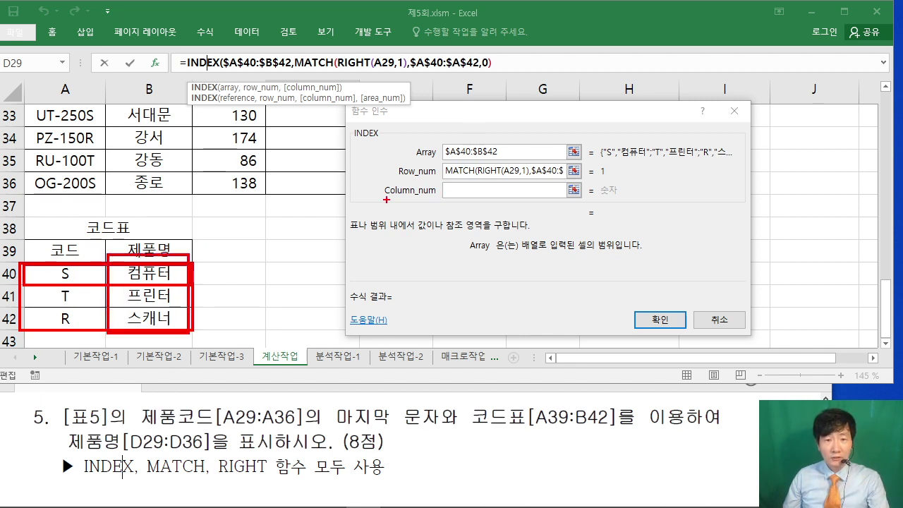
key("Escape")
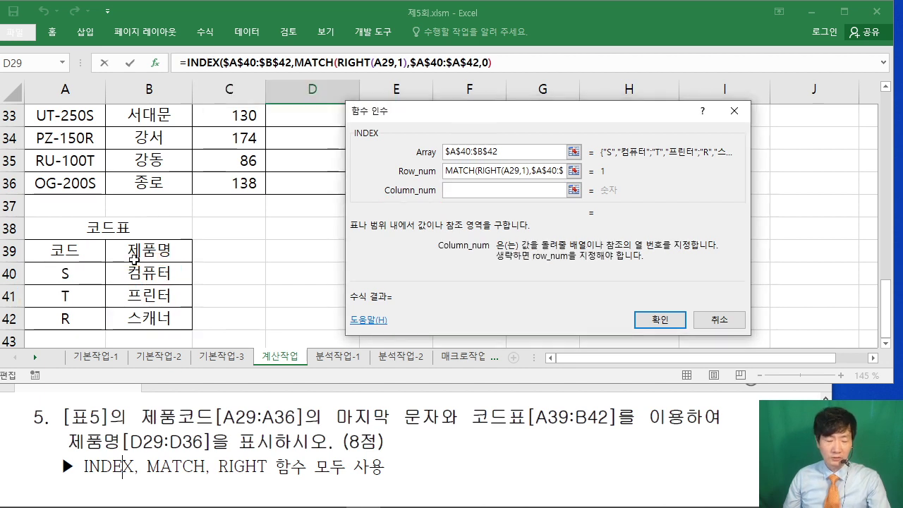
Step: Set INDEX's Column_num to 2 to complete the formula in D29, and fill it down through D36
type("2")
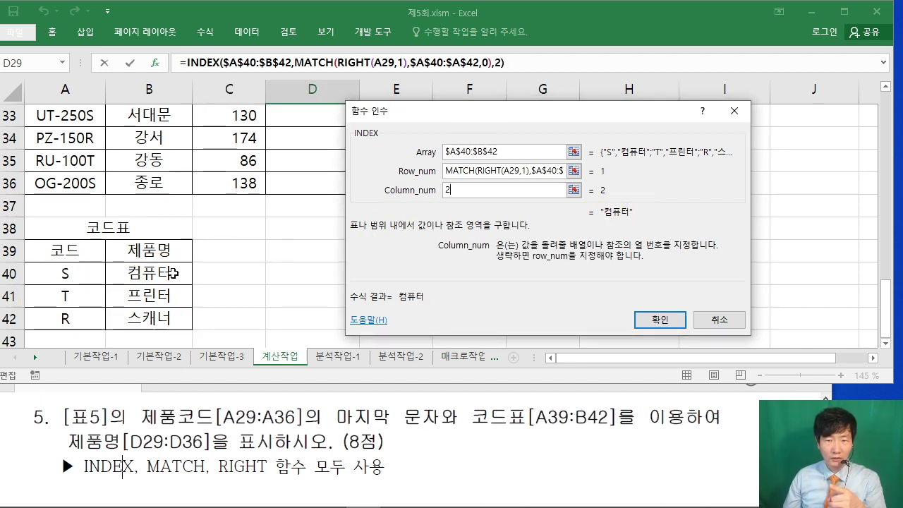
left_click(660, 319)
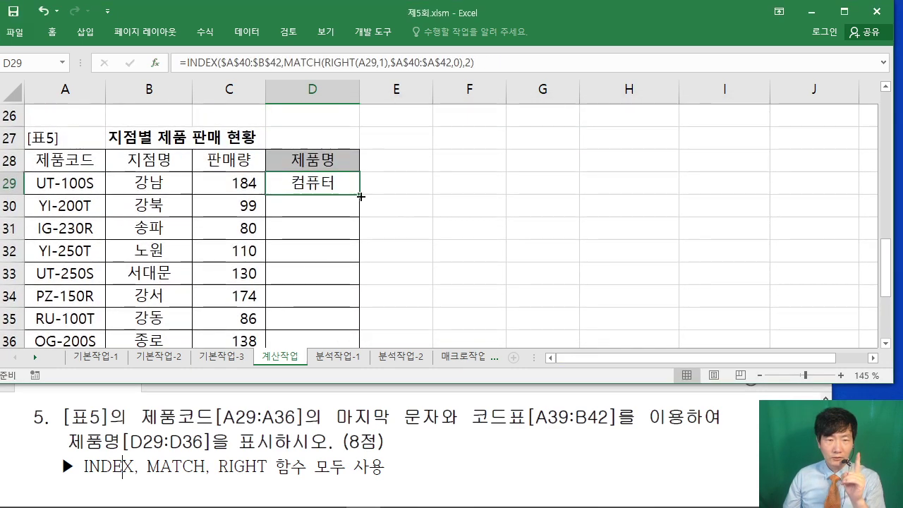
double_click(360, 196)
scroll(346, 329, "down", 1)
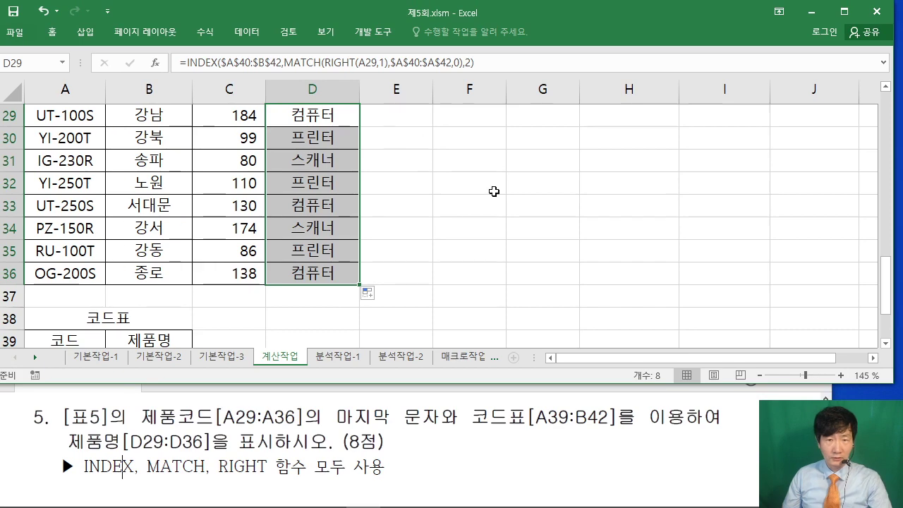
Step: Open the 기본작업-1 sheet and go to its data entry task on page 348 of the exam PDF in Acrobat Reader
left_click(677, 366)
left_click(97, 356)
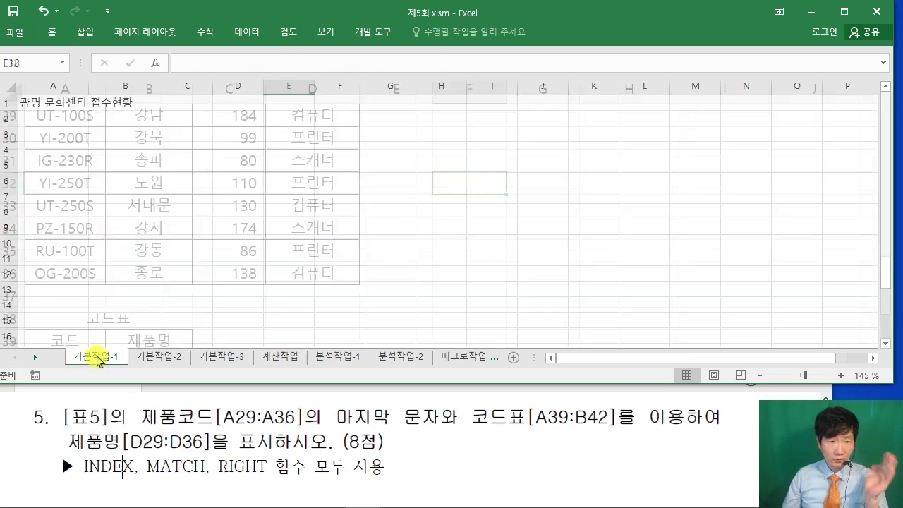
left_click(235, 447)
left_click(782, 355)
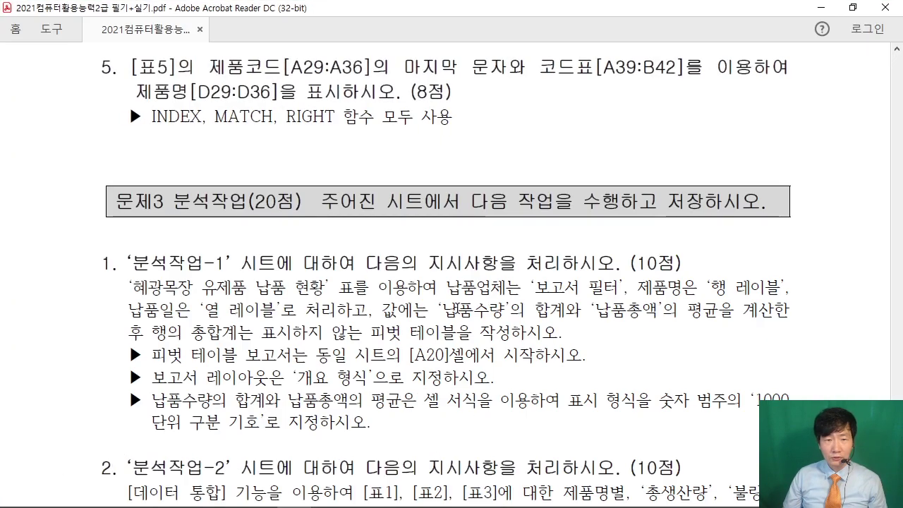
scroll(347, 277, "up", 5)
scroll(347, 278, "up", 3)
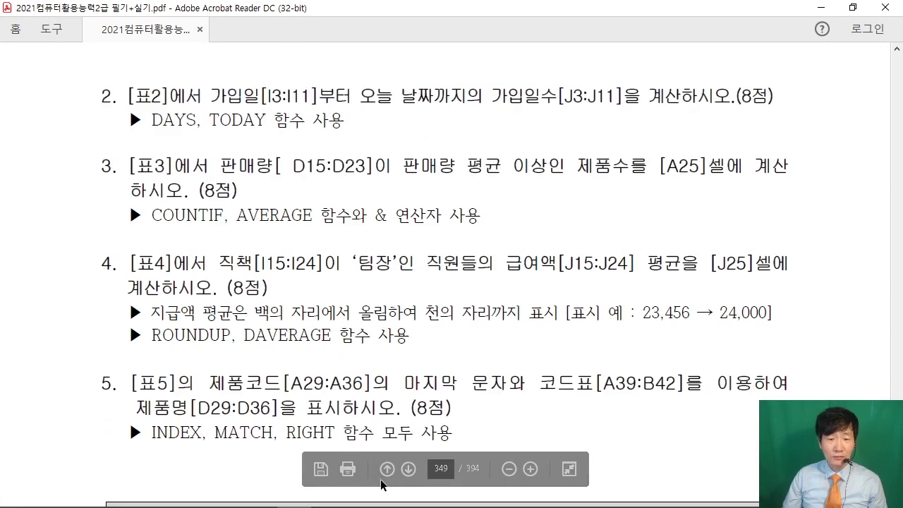
left_click(386, 469)
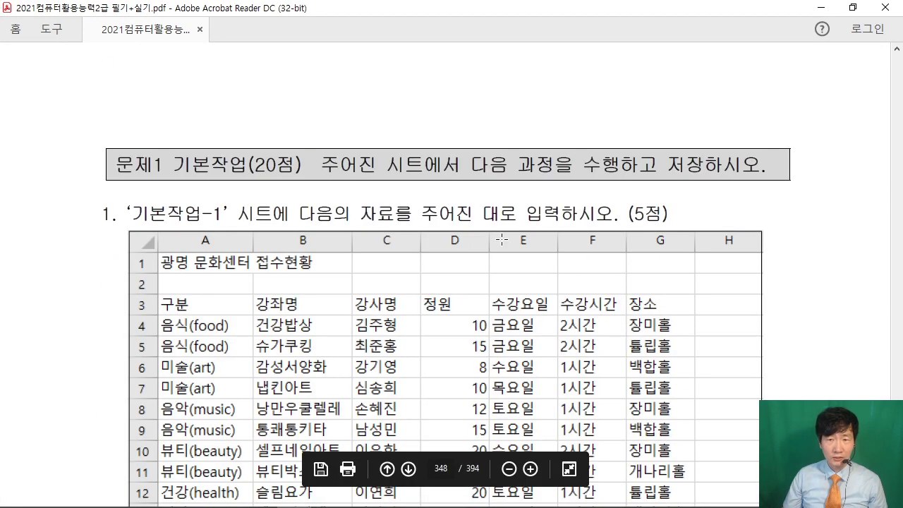
Step: Restore the PDF as a smaller window over the lower part of the screen and fit the 기본작업-1 sample table in it
left_click(854, 7)
left_click_drag(336, 363, 371, 216)
scroll(337, 310, "down", 3)
scroll(336, 319, "down", 3)
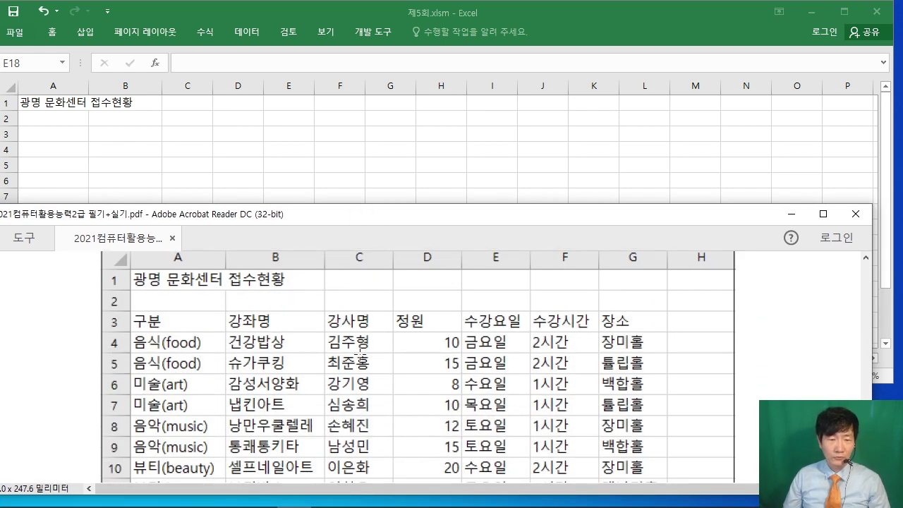
scroll(360, 353, "down", 2)
scroll(361, 355, "up", 1)
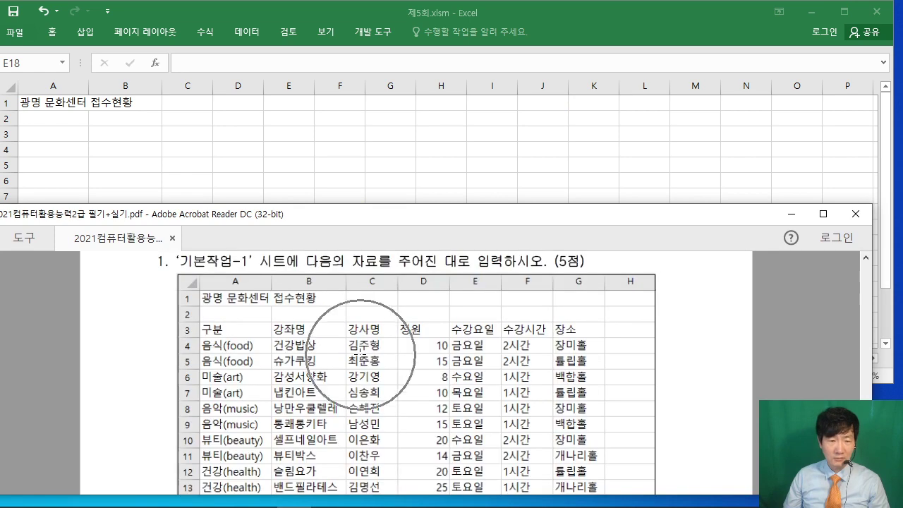
scroll(360, 354, "down", 2)
scroll(362, 352, "up", 1)
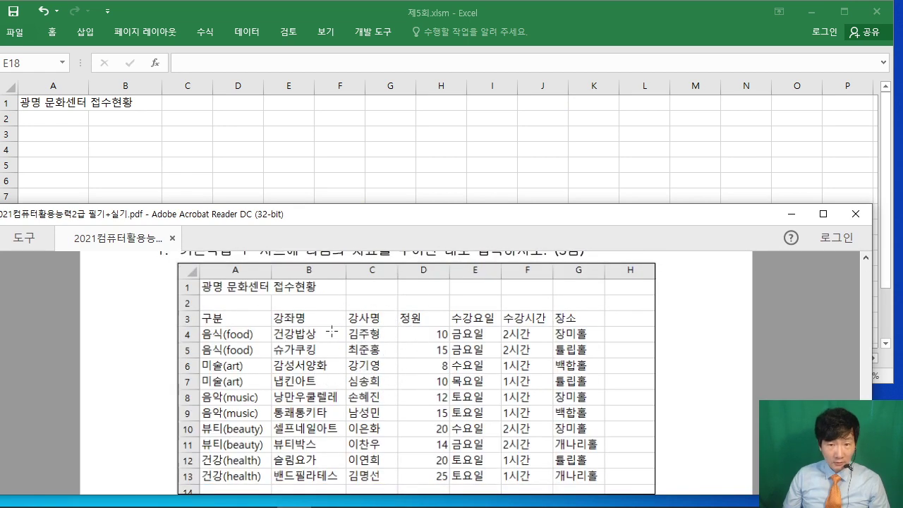
Step: Switch to Excel, shorten its window to uncover the PDF table, and select A3:G13 on the 기본작업-1 sheet
left_click(247, 155)
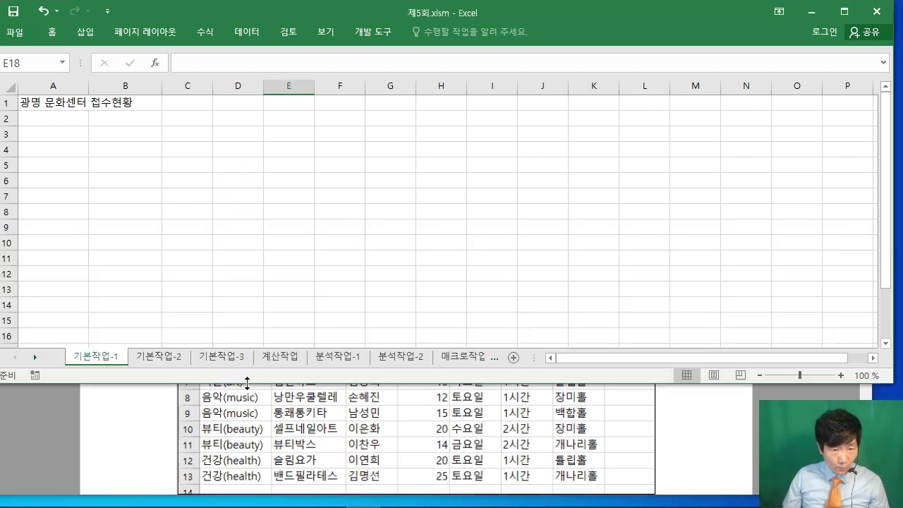
left_click_drag(245, 383, 292, 362)
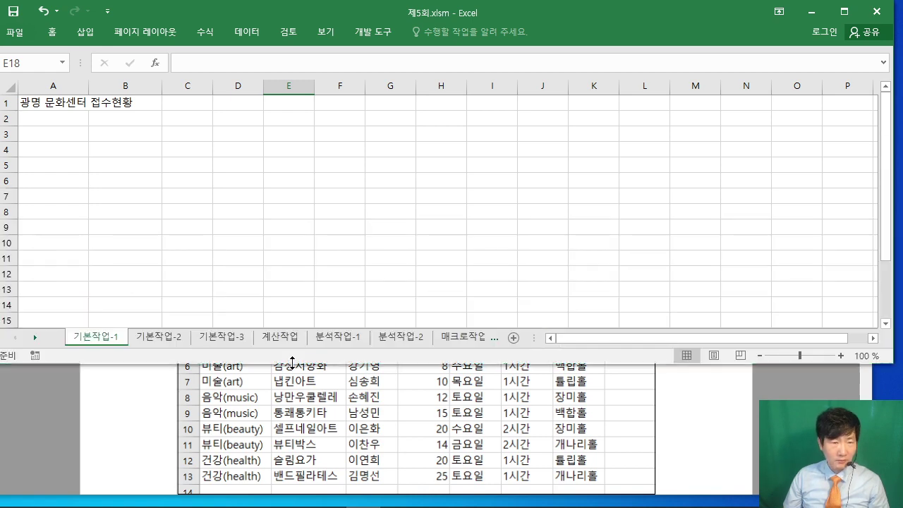
left_click(44, 133)
left_click_drag(45, 133, 393, 285)
scroll(377, 280, "up", 1)
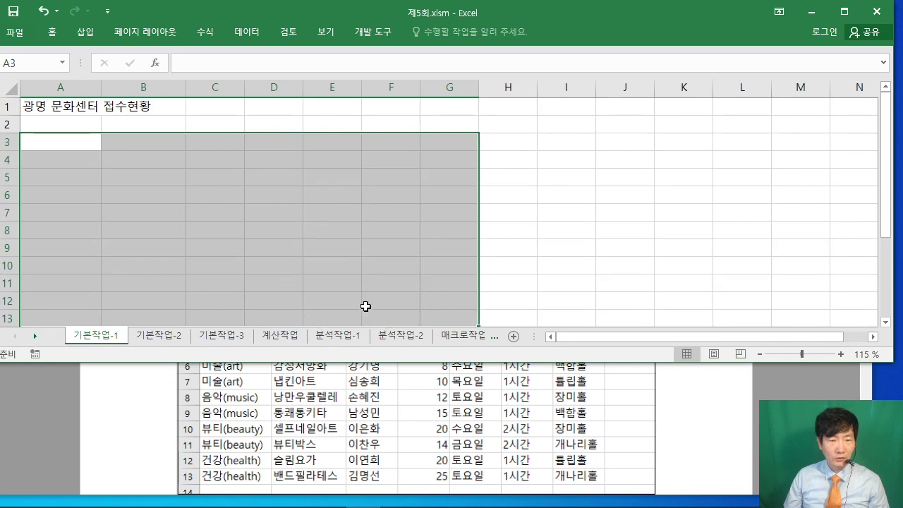
Step: Arrange the Excel window above the PDF so the sample table shows from row 3, with the sheet at 100% zoom
left_click_drag(326, 26, 353, 25)
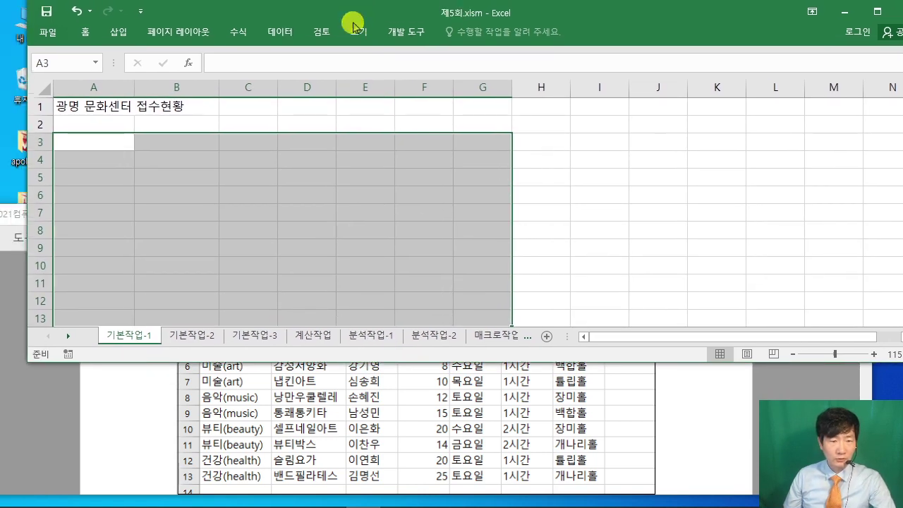
left_click(144, 427)
scroll(144, 426, "up", 1)
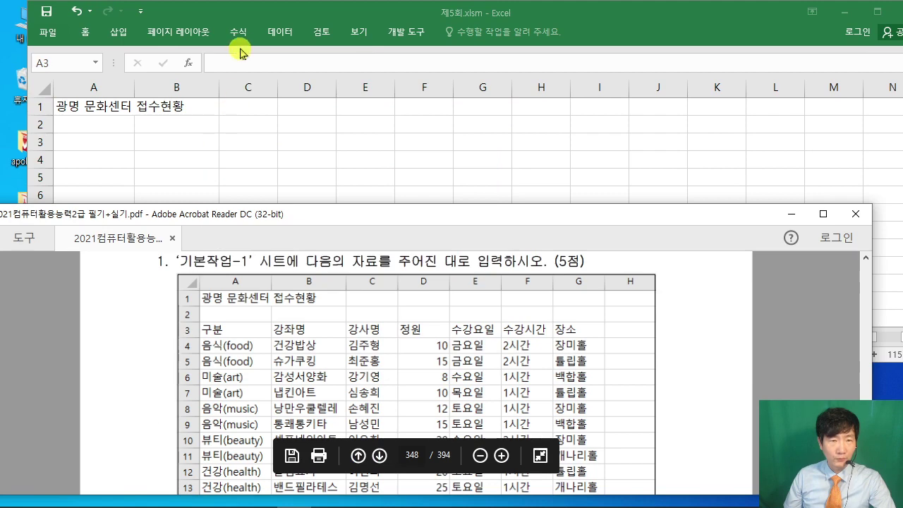
left_click(235, 14)
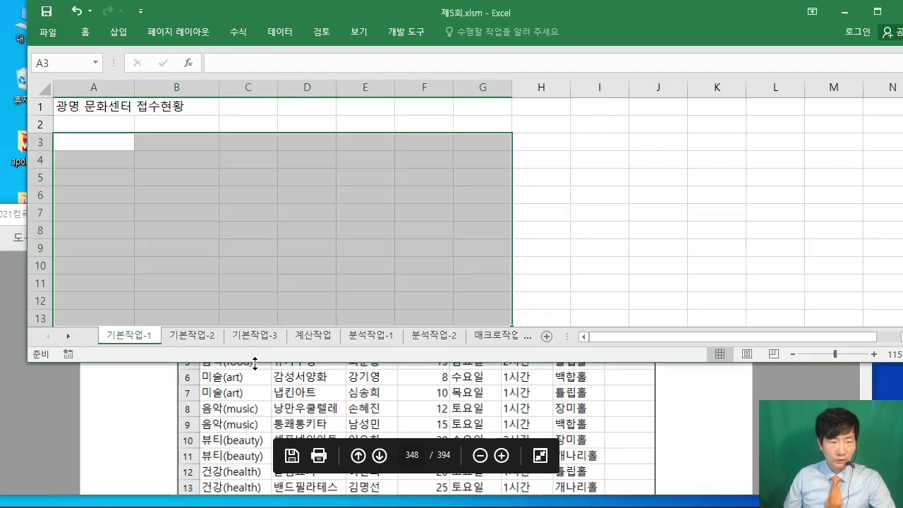
left_click_drag(254, 362, 263, 318)
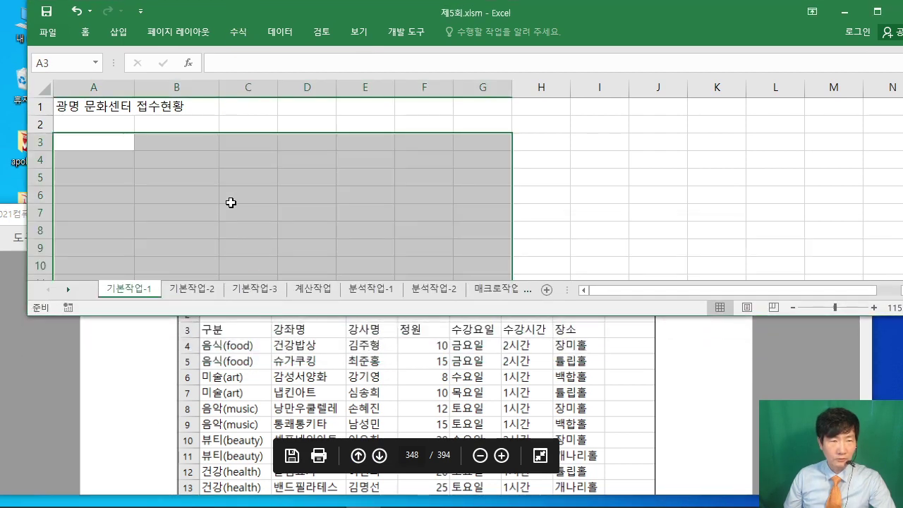
scroll(231, 204, "down", 1, "ctrl")
scroll(231, 203, "up", 1)
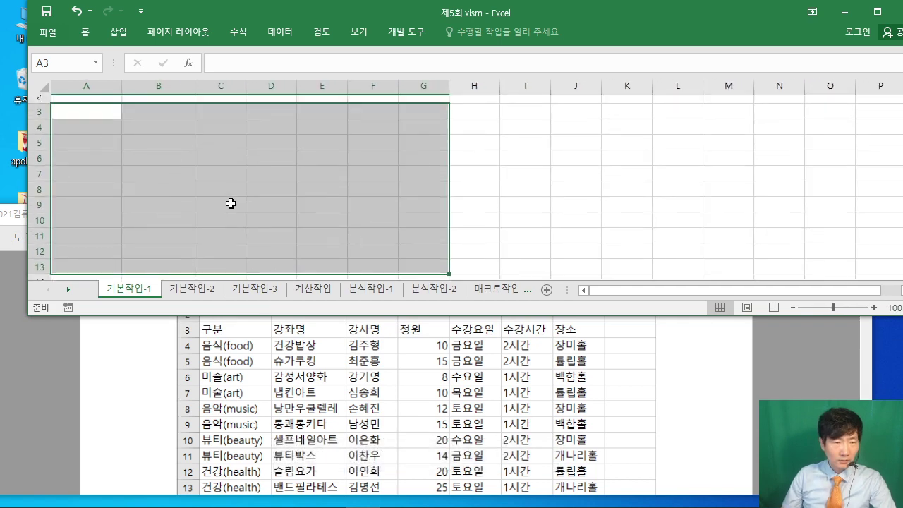
Step: Enter the heading 구분 in cell A3
type("RNQN")
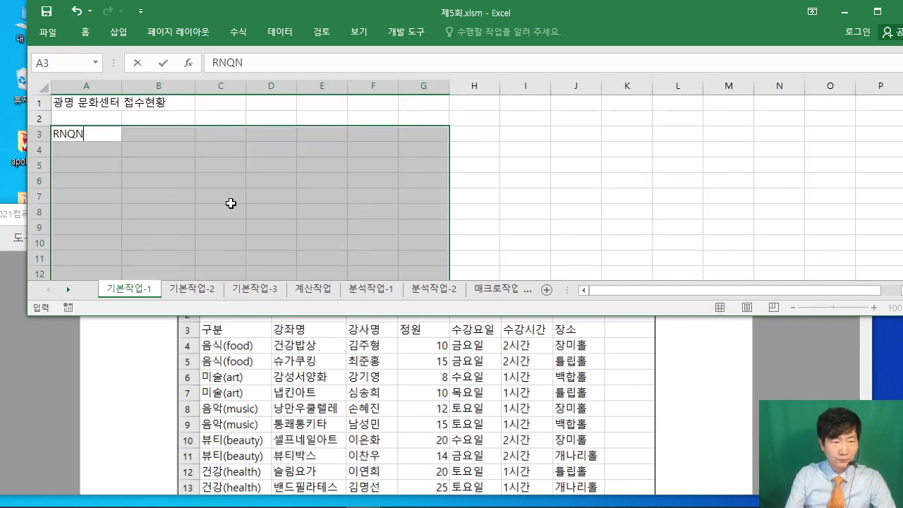
key("BackSpace")
key("BackSpace")
key("BackSpace")
type("구분")
key("Return")
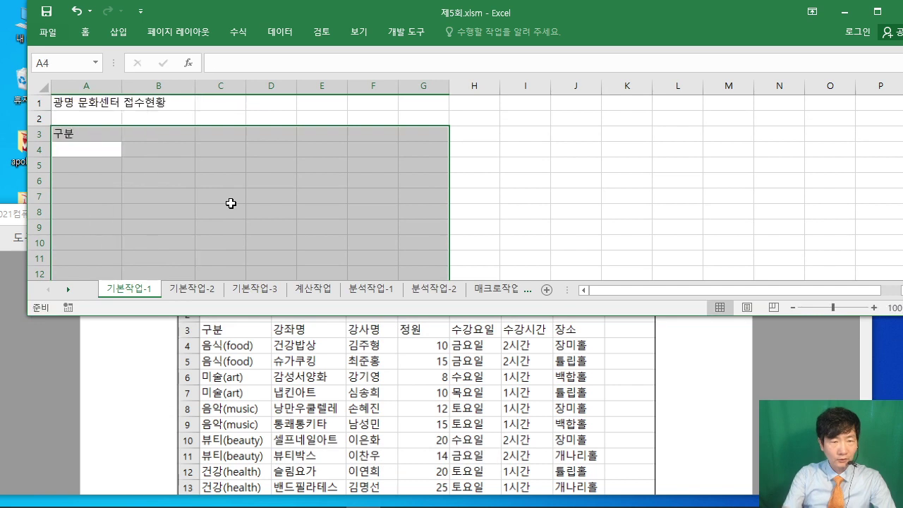
Step: Enter 음식(food) in cells A4 and A5
type("음시")
type("(")
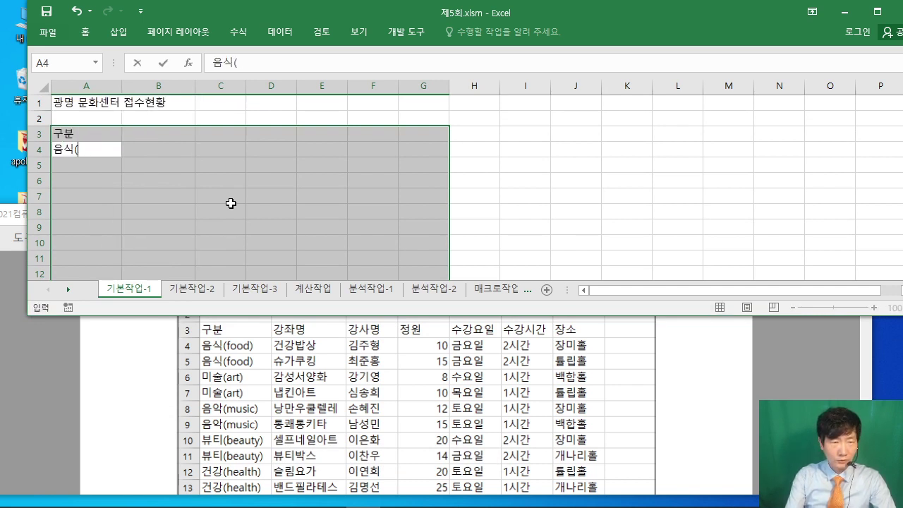
type("food)")
key("Return")
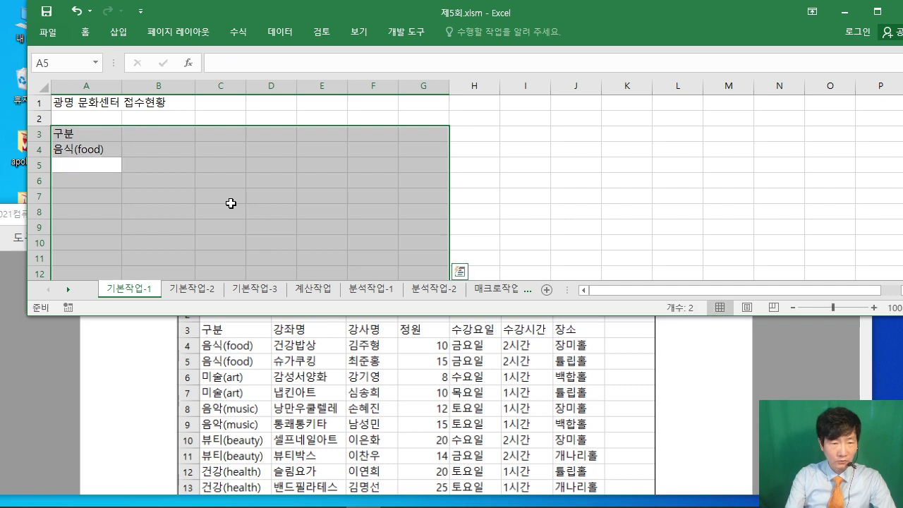
type("음식(food")
key("Return")
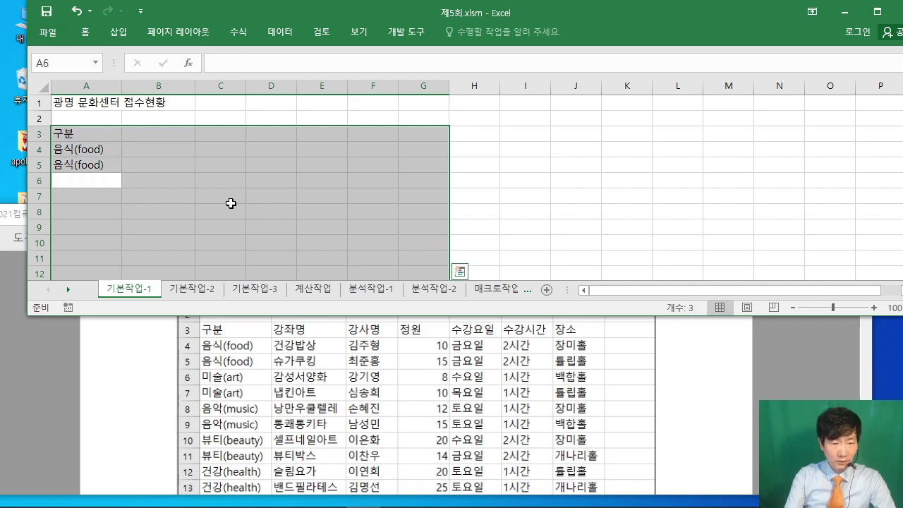
Step: Enter 미술(art) in cells A6 and A7
type("미술(art")
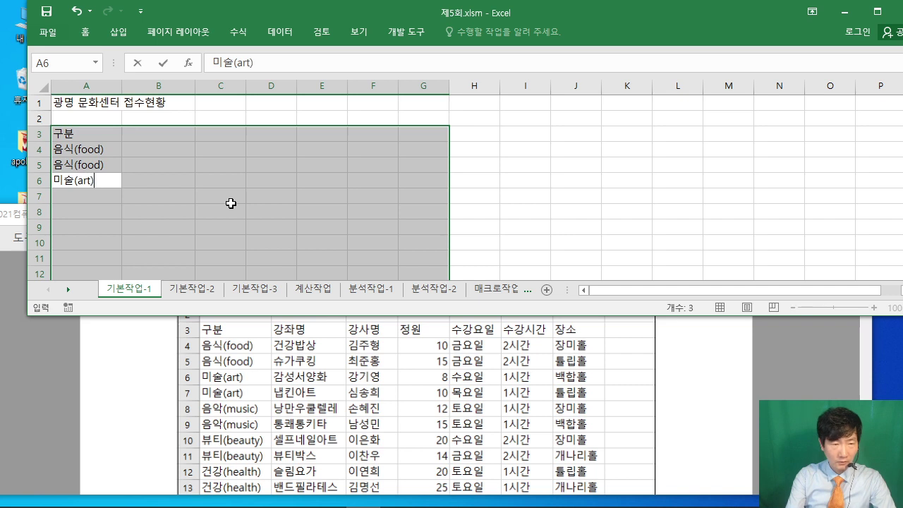
key("Return")
type("미술(art")
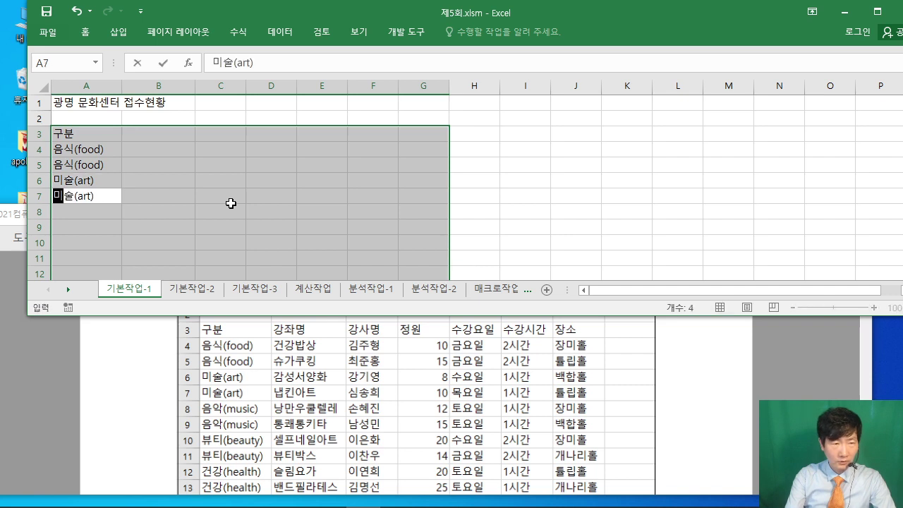
key("Return")
Step: Enter 음악(music) in cells A8 and A9
type("음악")
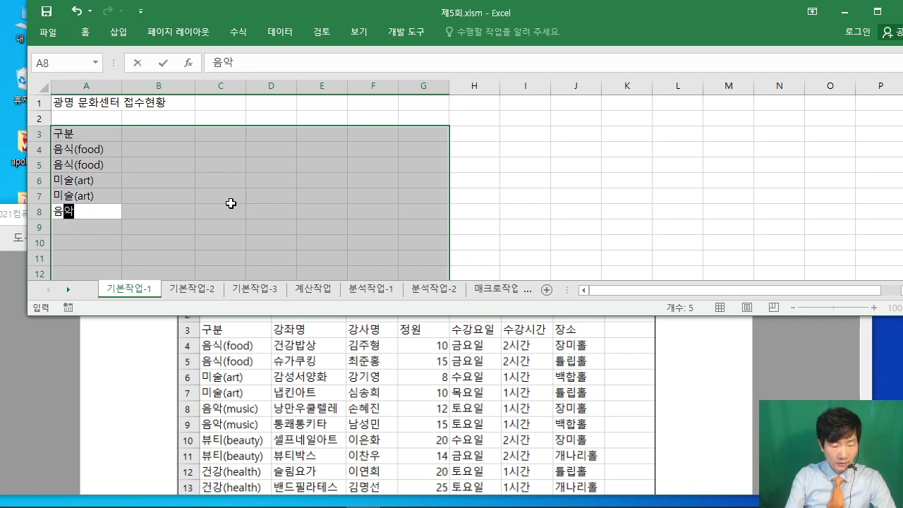
type("(music")
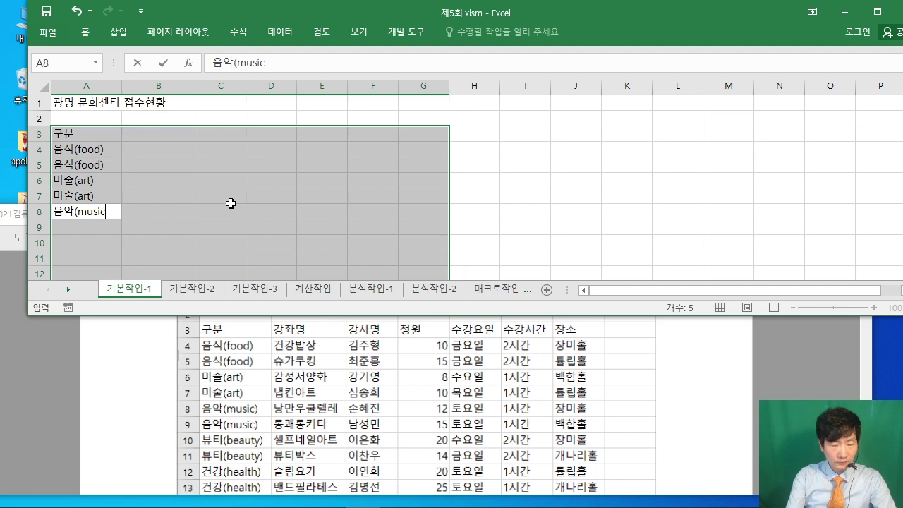
key("Return")
type("으")
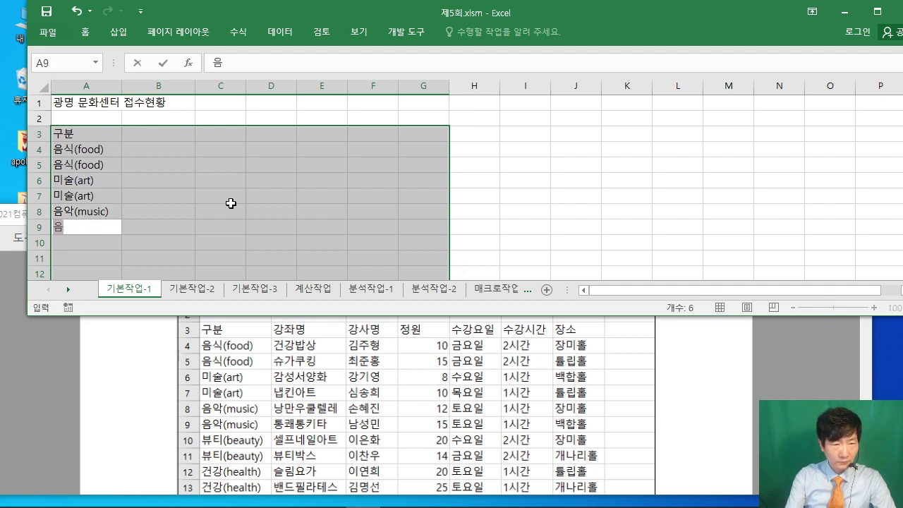
key("Return")
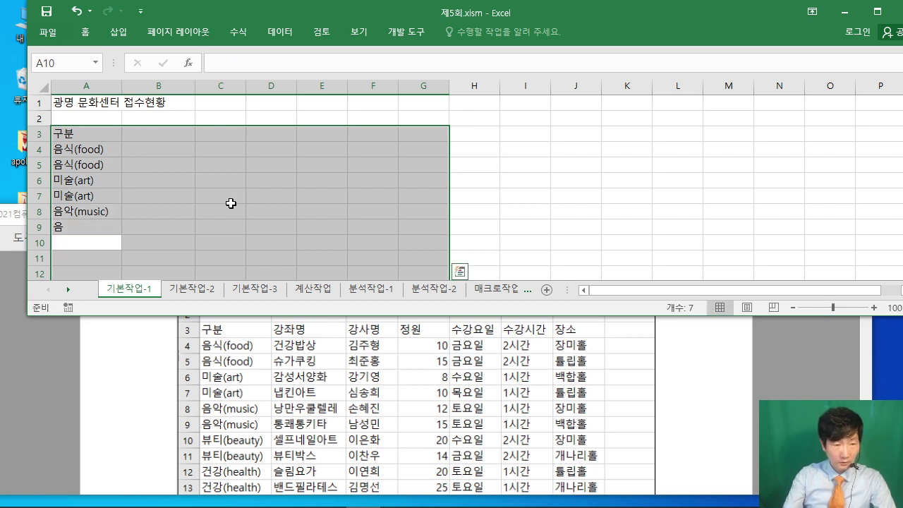
key("shift+Return")
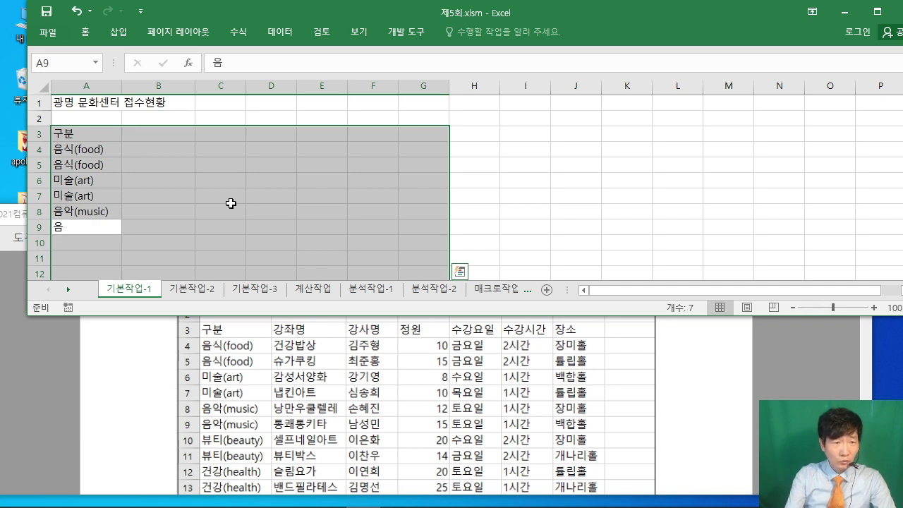
type("음")
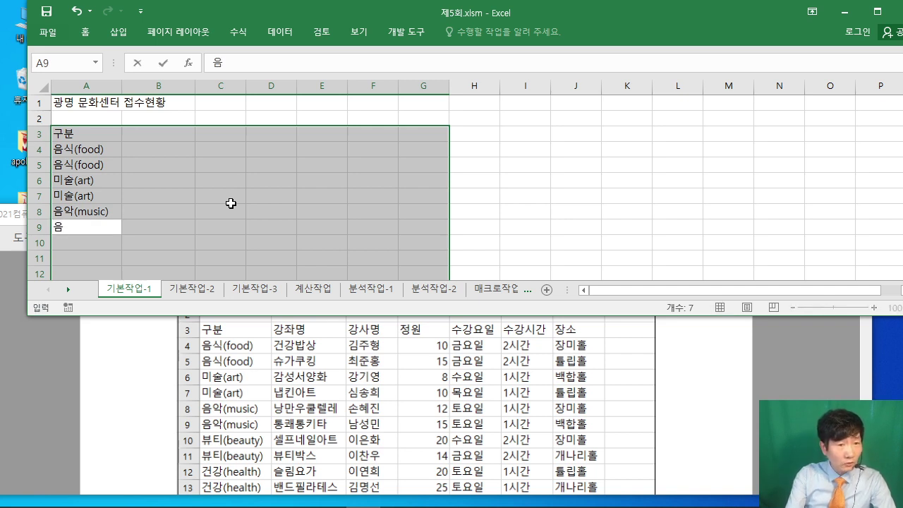
type("악(music")
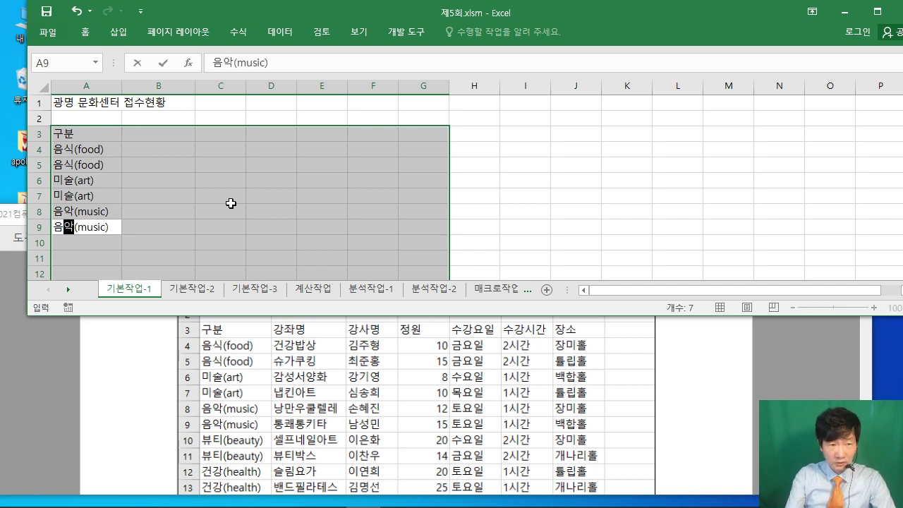
key("Return")
Step: Enter 뷰티(beauty) in cells A10 and A11
type("뷰티(b")
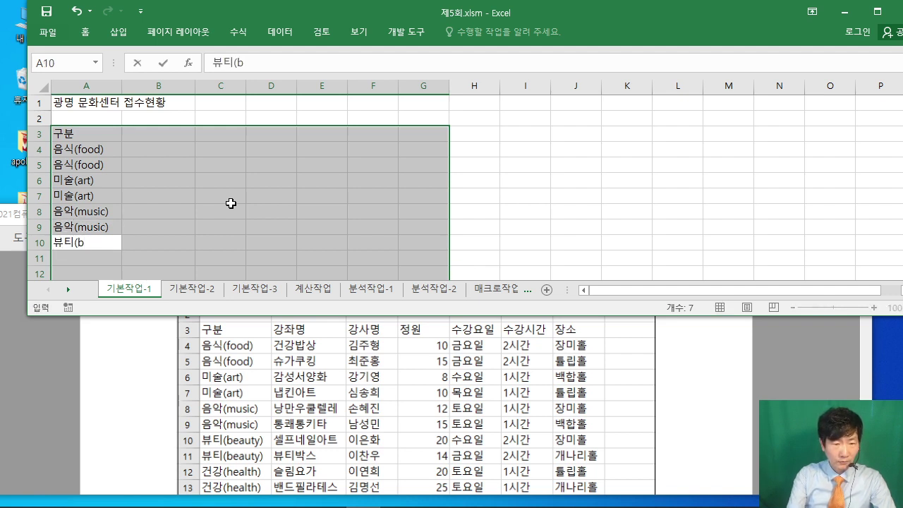
type("eauty)")
key("Return")
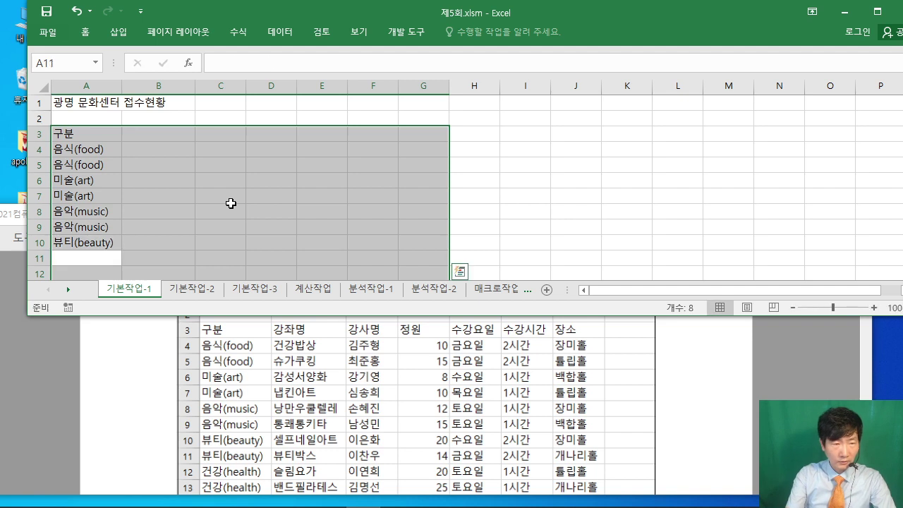
type("뷰티(beauty")
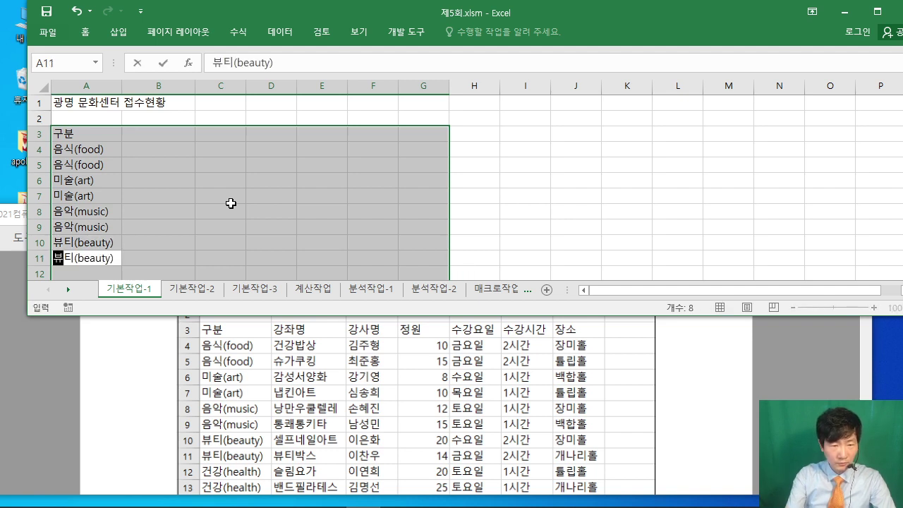
key("Return")
Step: Enter 건강(health) in cells A12 and A13
type("건강(health")
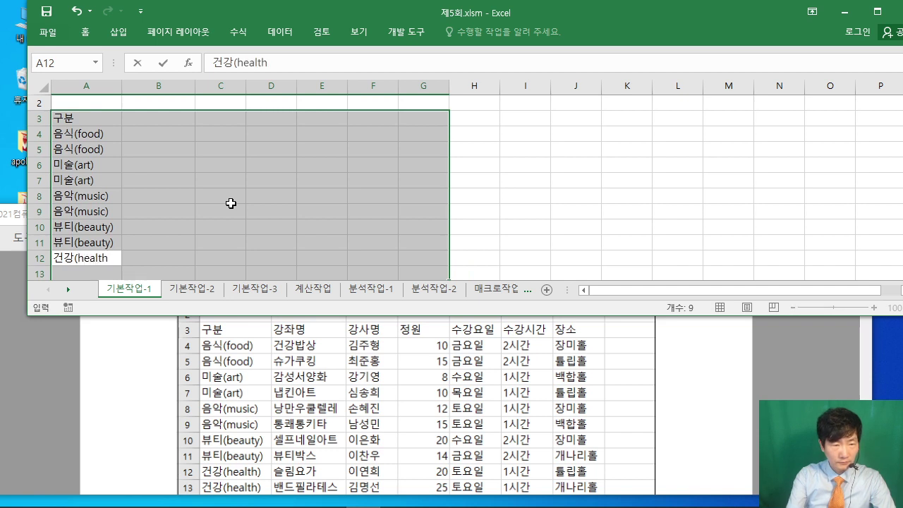
type(")")
key("Return")
type("건")
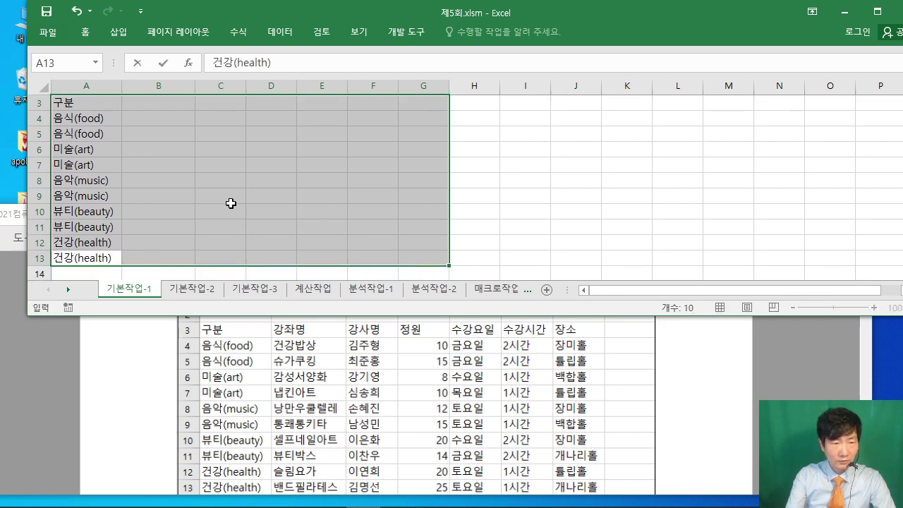
key("Return")
Step: Enter the heading 강좌명 in B3 and the course name 건강밥상 in B4
type("rkdwh")
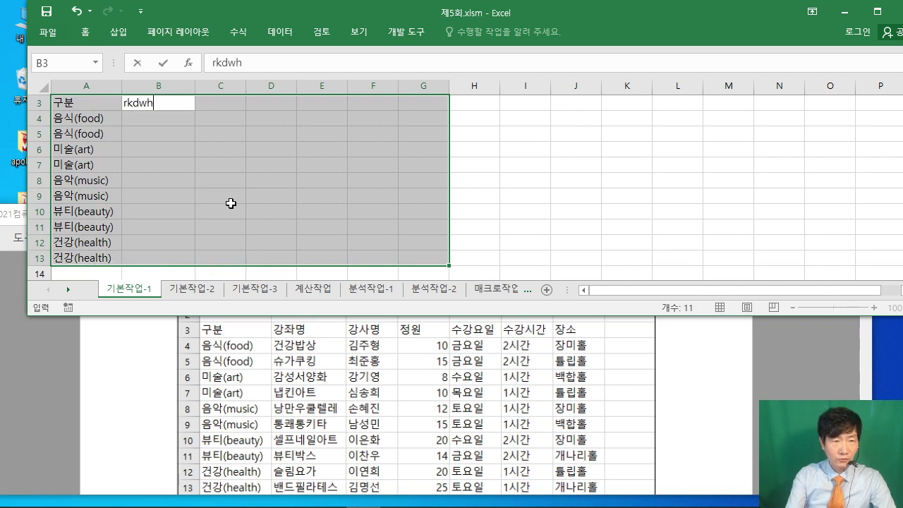
type("강좌명")
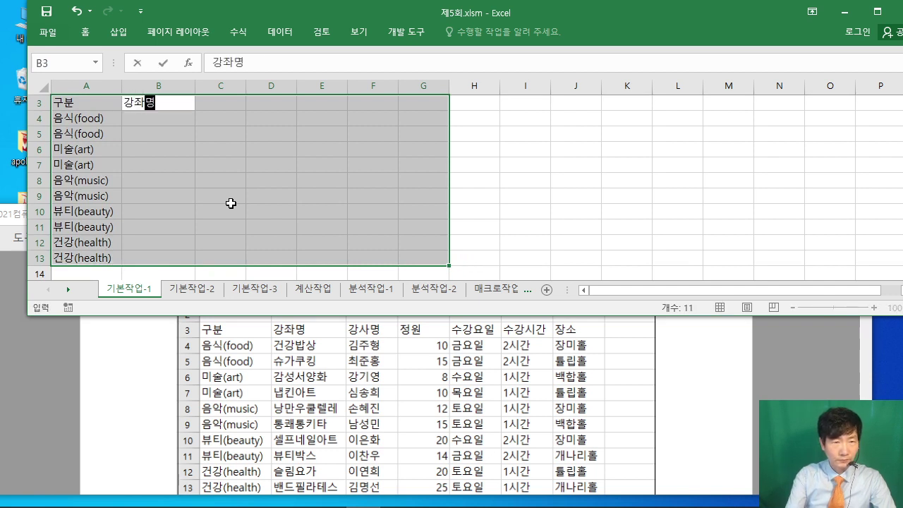
key("Return")
type("거")
type("강ㅂ")
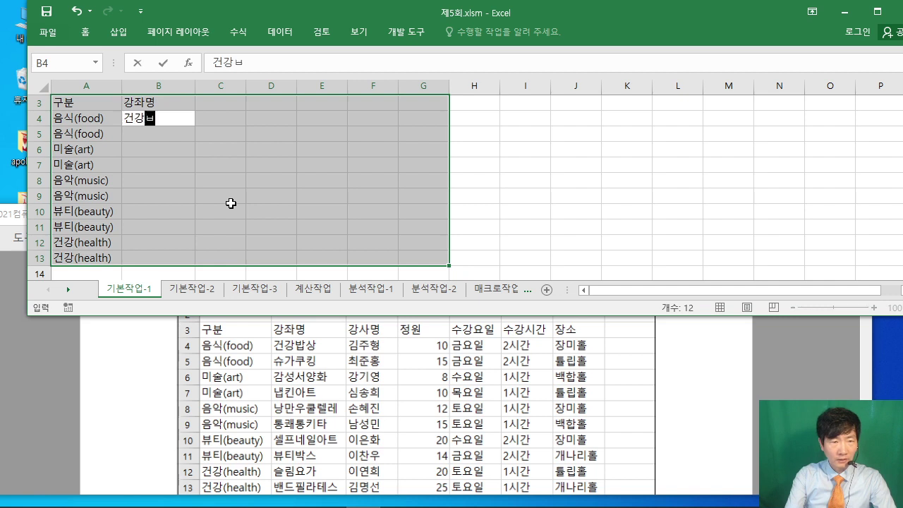
type("밥상")
key("Return")
Step: Enter the course names 슈가쿠킹, 감성서양화 and 냅킨아트 in cells B5 to B7
type("슈")
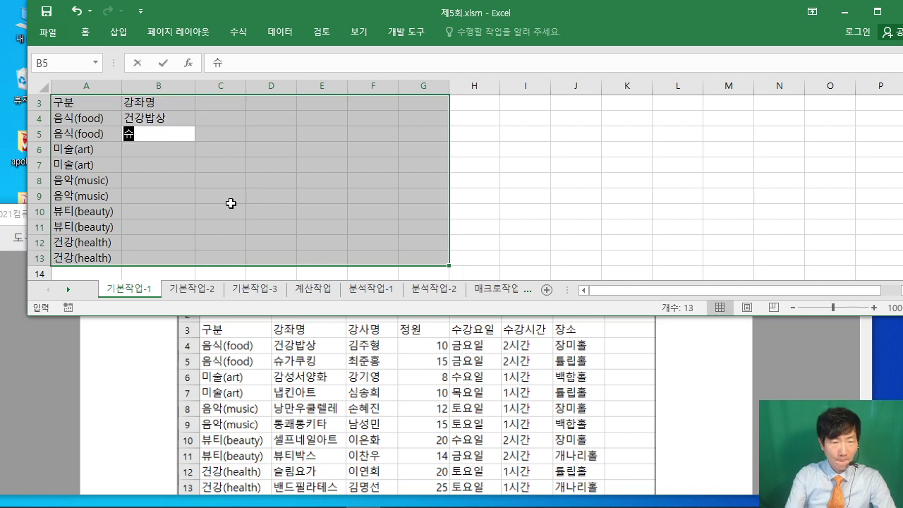
type("가큐")
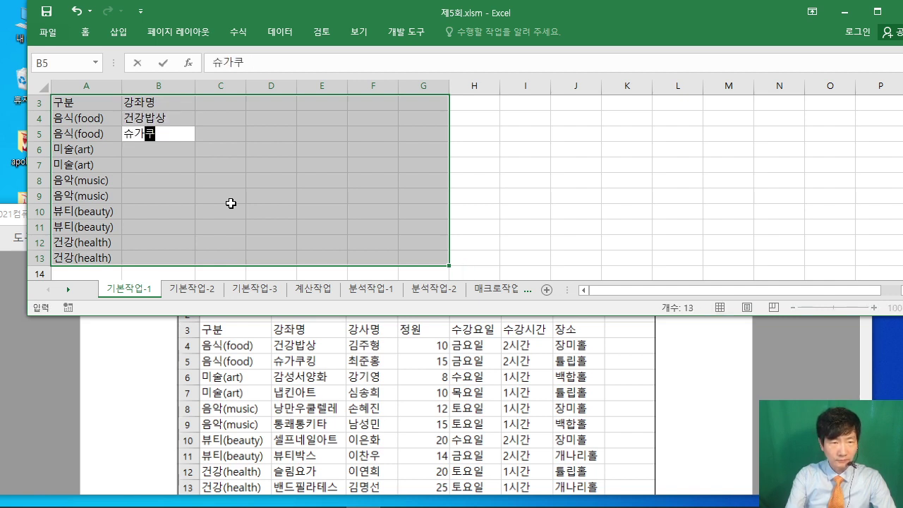
type("킹")
key("Return")
type("감")
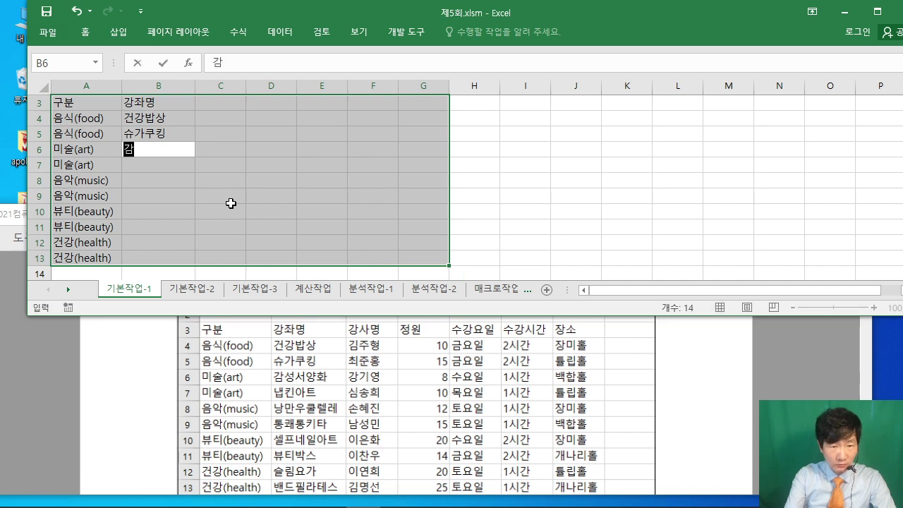
type("성서양화")
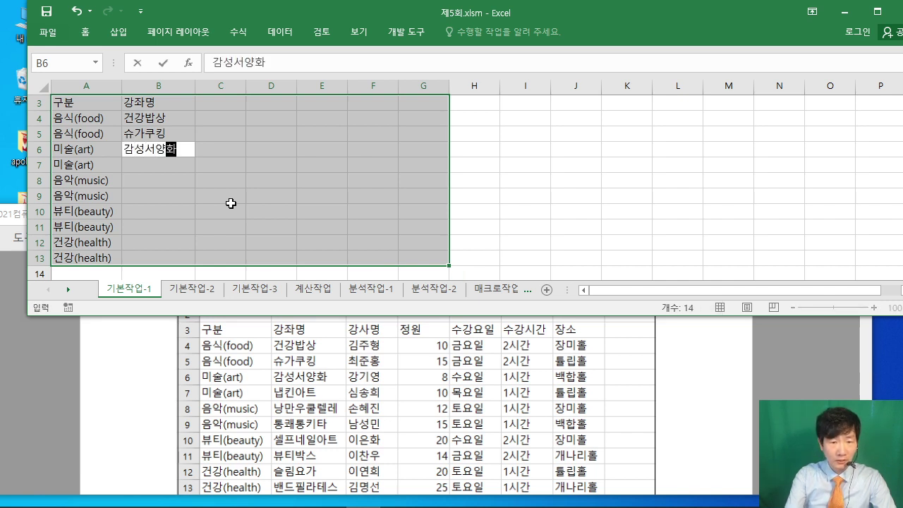
key("Return")
type("냅킨아트")
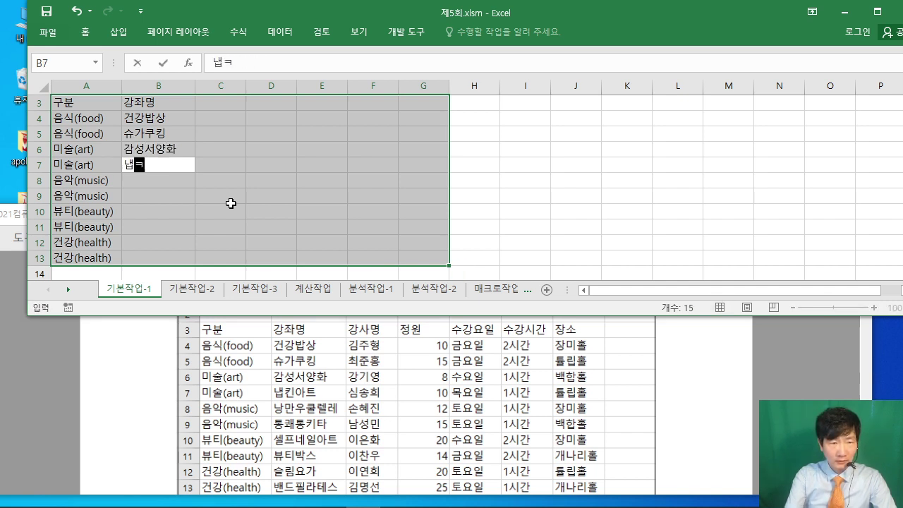
key("Return")
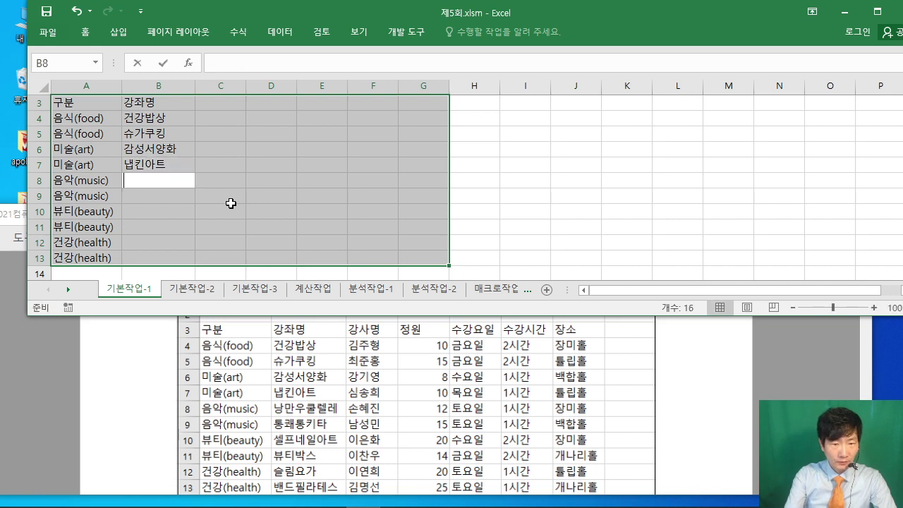
Step: Enter the course names 낭만우쿨렐레 in B8 and 통쾌통키타 in B9
type("낭만우")
type("쿠")
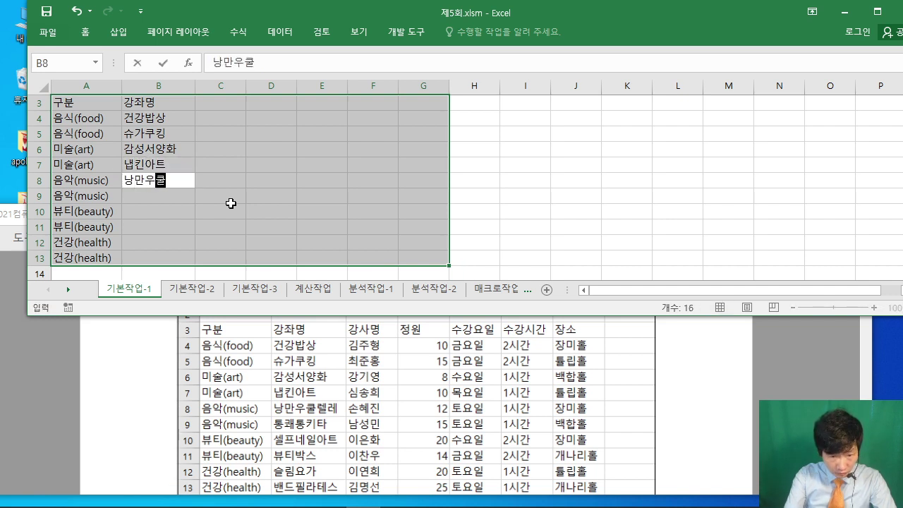
type("렐레")
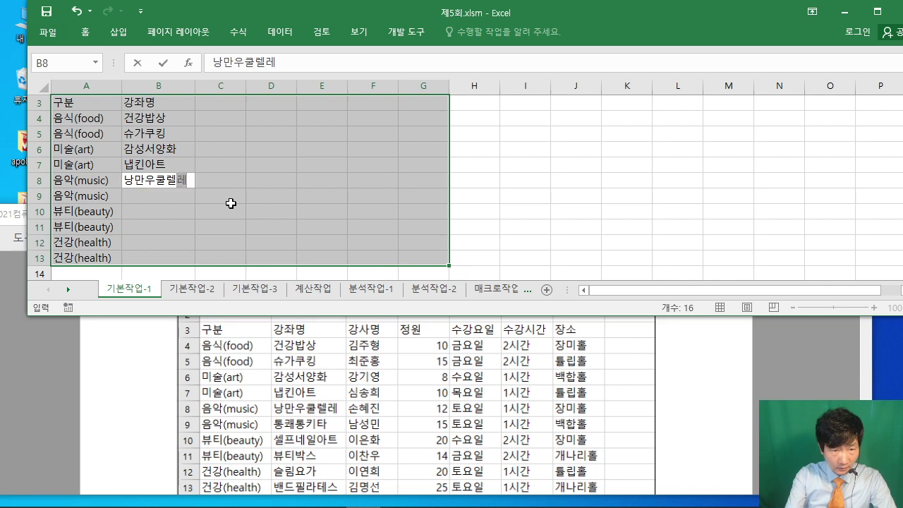
key("Return")
type("톤")
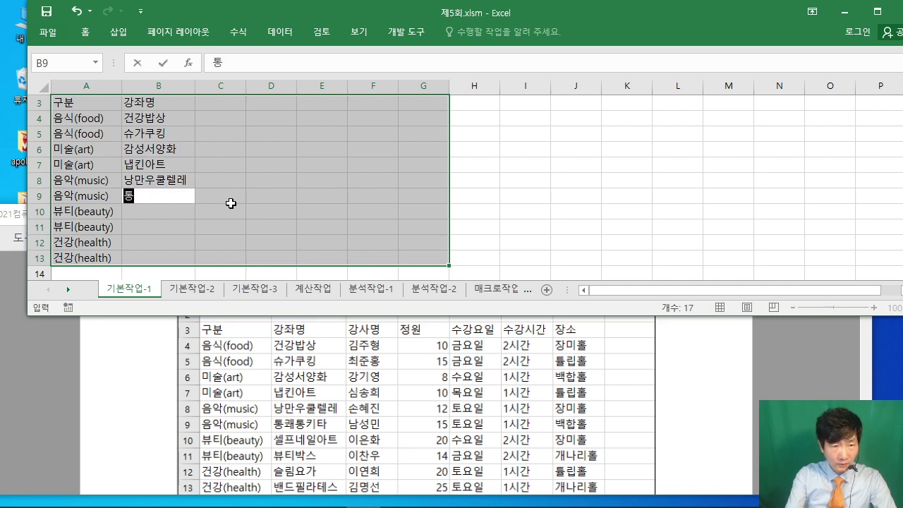
type("ㅋ통키")
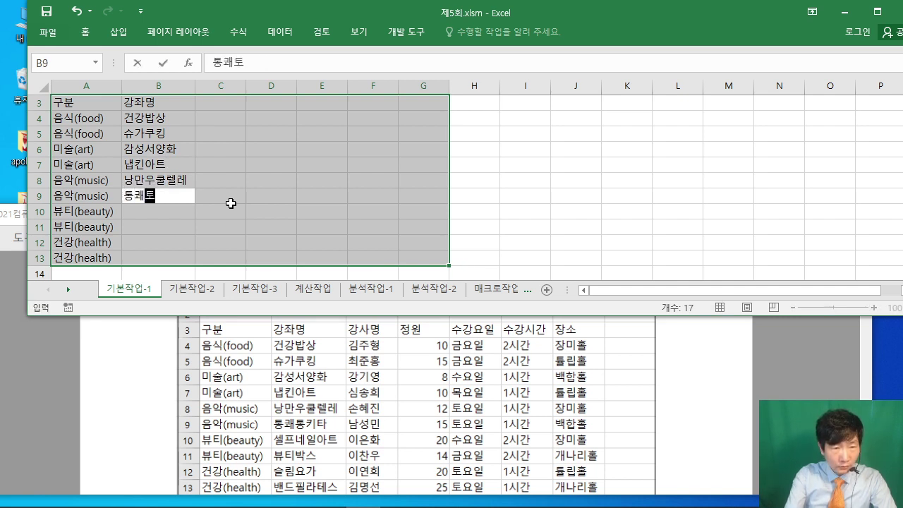
type("타")
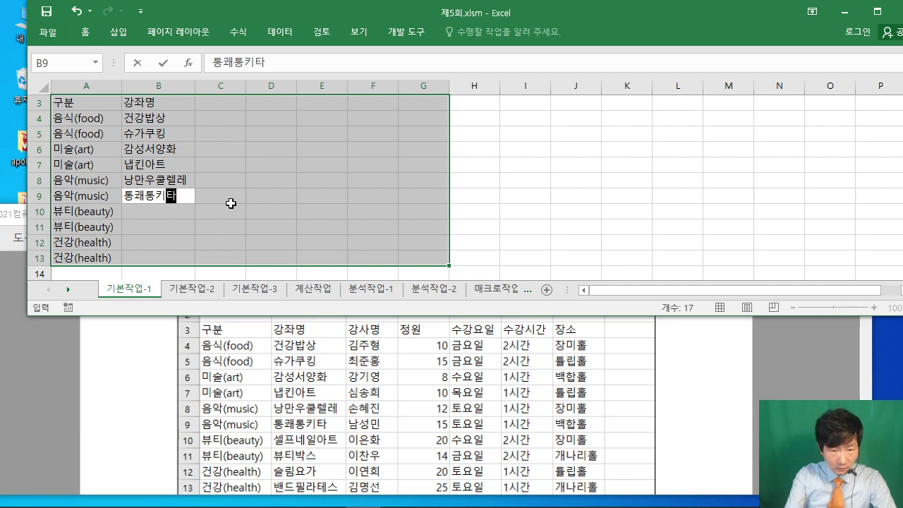
key("Return")
Step: Enter the course names 셀프네일아트 in B10 and 뷰티박스 in B11
type("셀프네일아트")
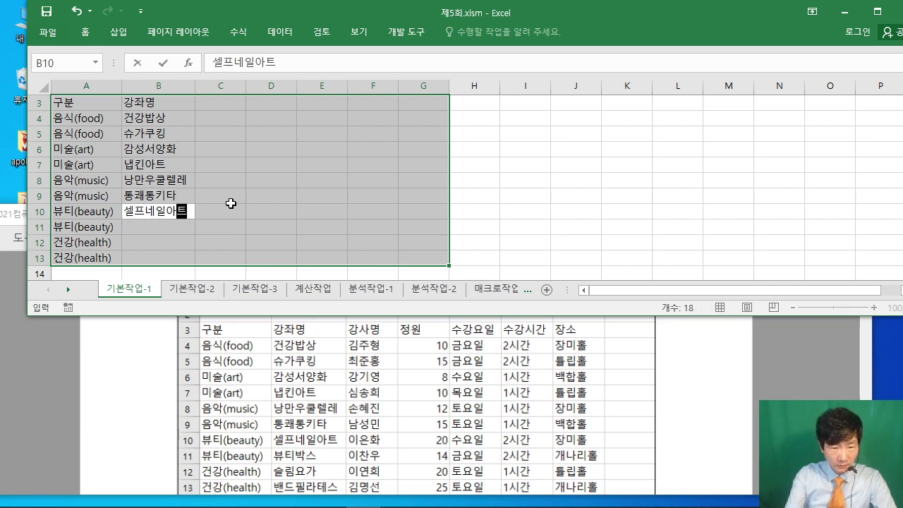
key("Return")
type("뷰트바")
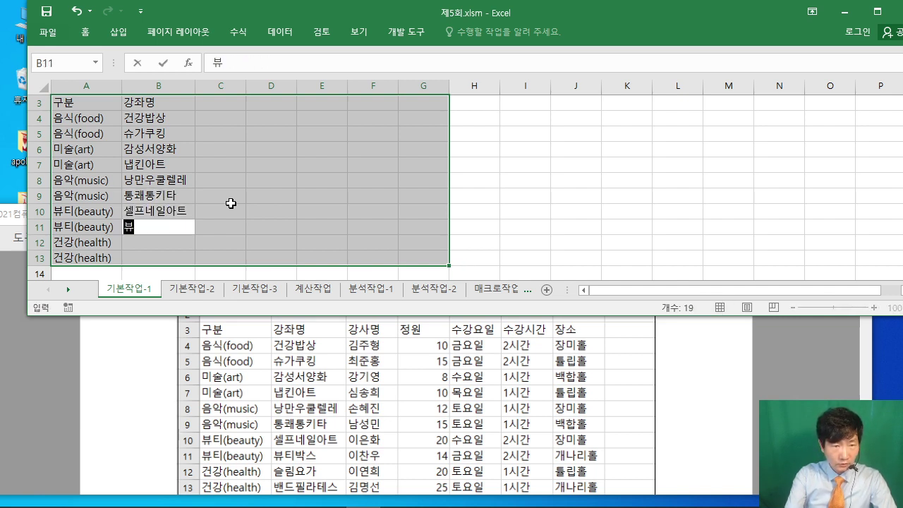
key("BackSpace")
key("BackSpace")
key("BackSpace")
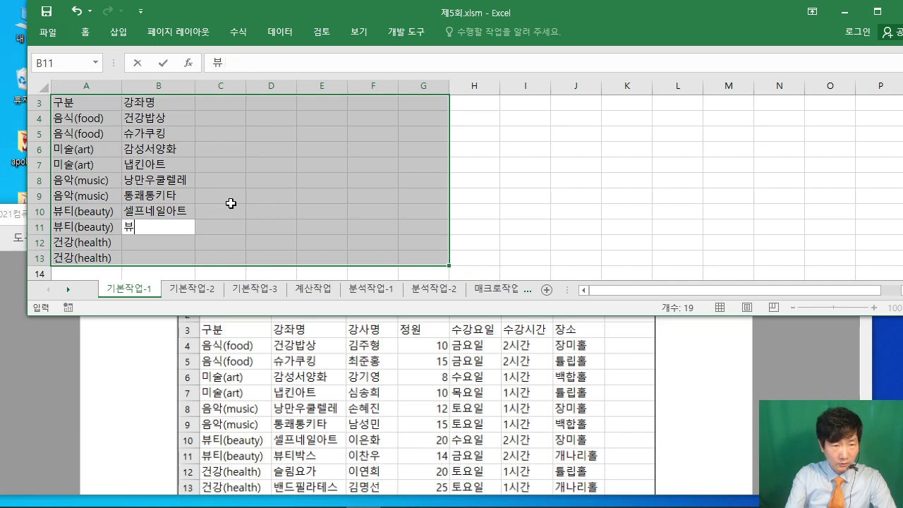
type("티박스")
key("Return")
Step: Enter the course names 슬림요가 in B12 and 밴드필라테스 in B13
type("슬")
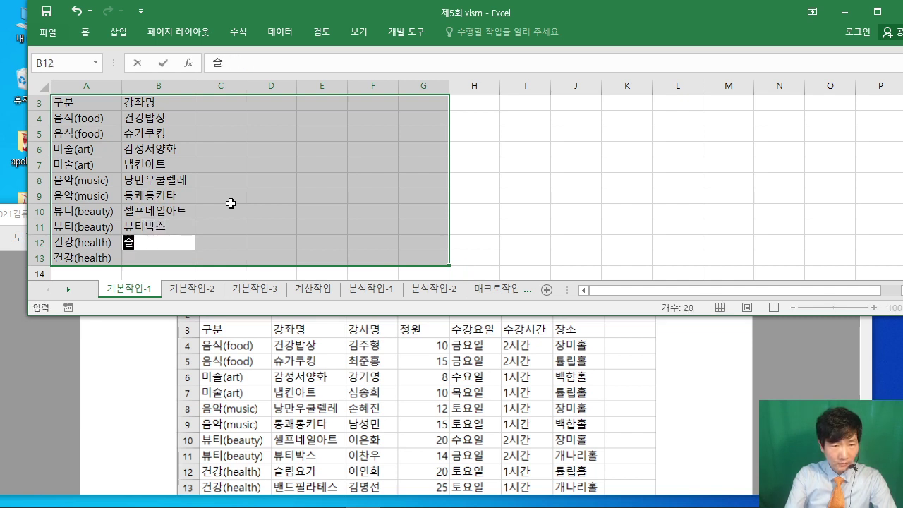
type("림요가")
key("Return")
type("배")
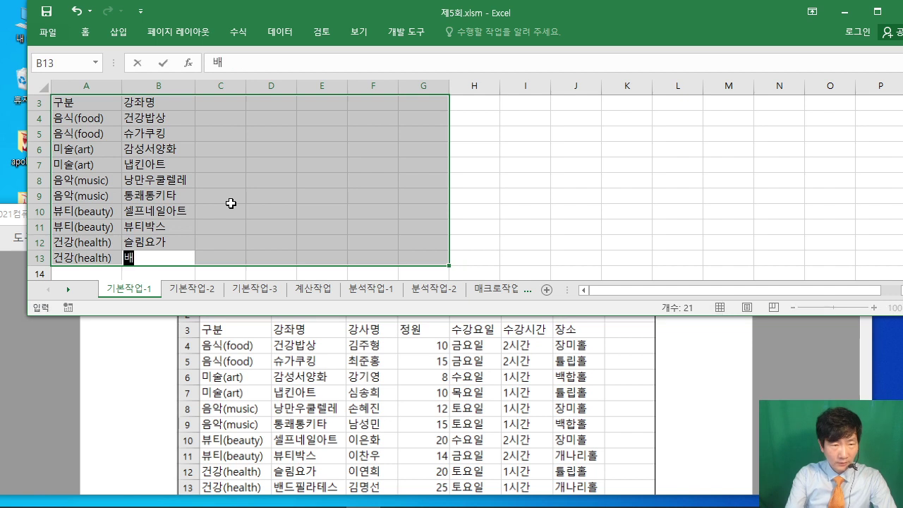
type("드필라테스")
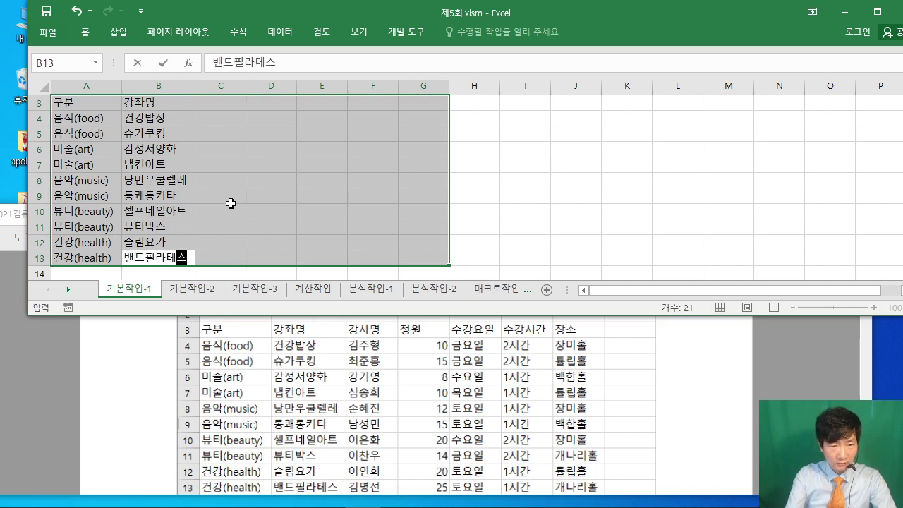
key("Return")
Step: Enter the header 강사명 in C3 and the first two instructors' names from the reference table in C4 and C5
type("강사명")
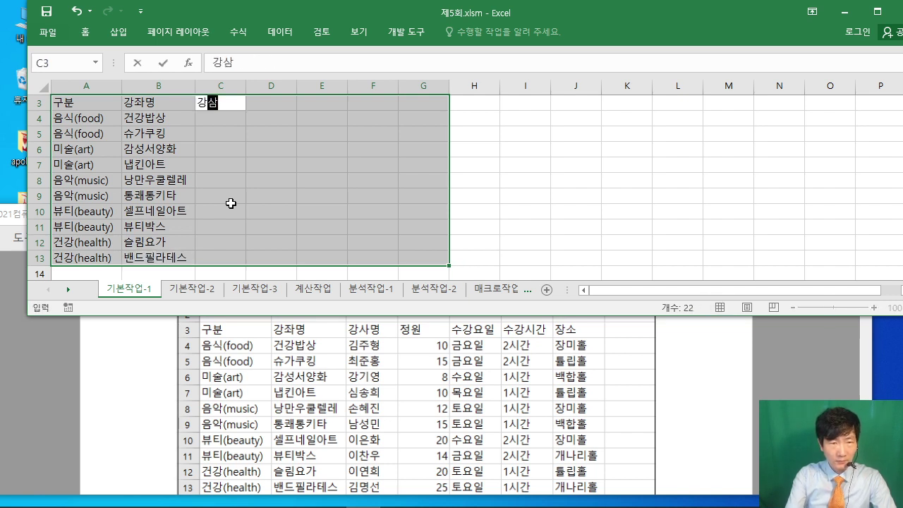
key("Return")
type("기")
type("주")
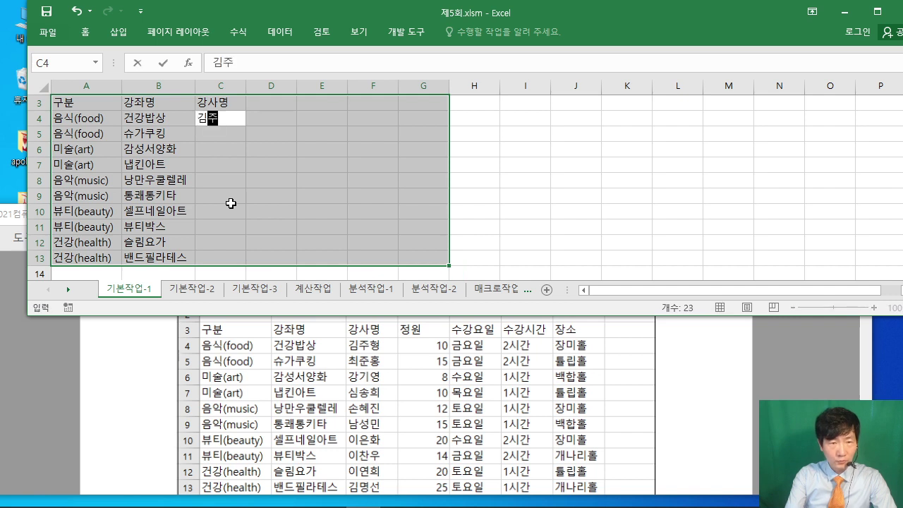
type("형")
key("Return")
type("최주")
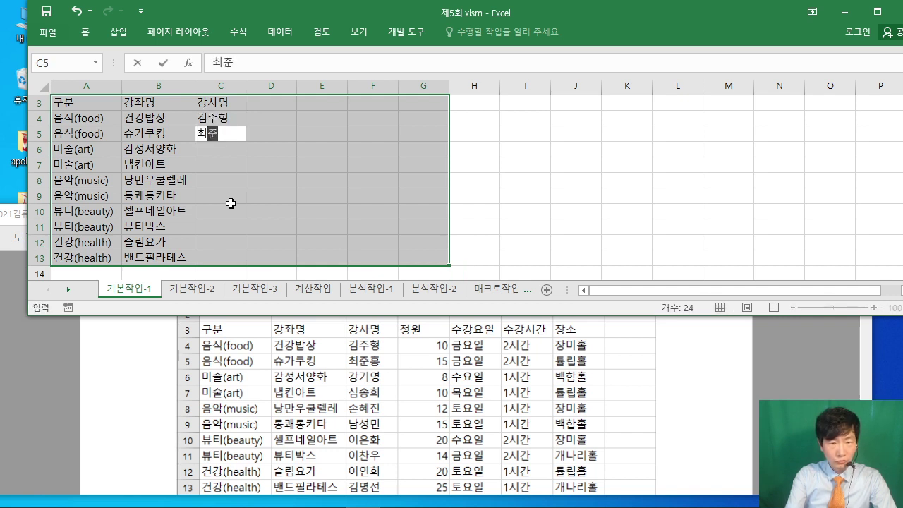
type("홍")
key("Return")
Step: Enter the instructors' names from the reference table in cells C6 to C9
type("강기영")
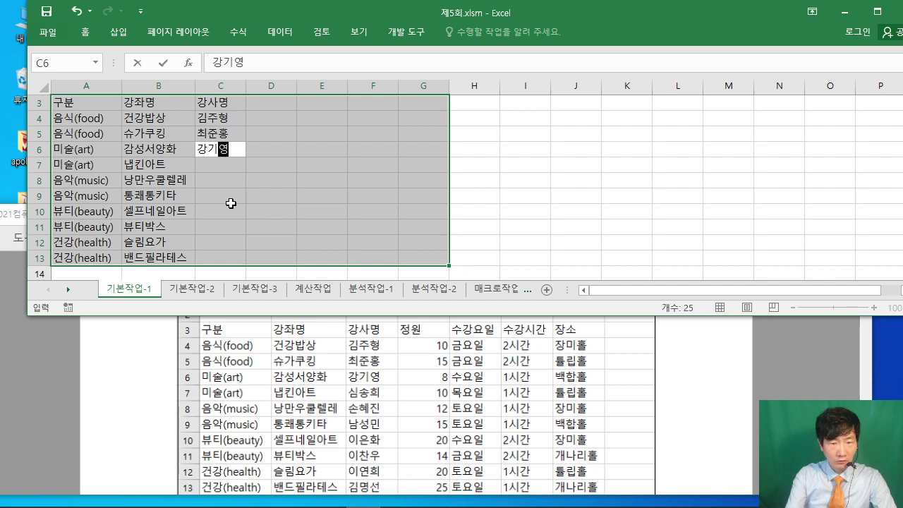
key("Return")
type("심송희")
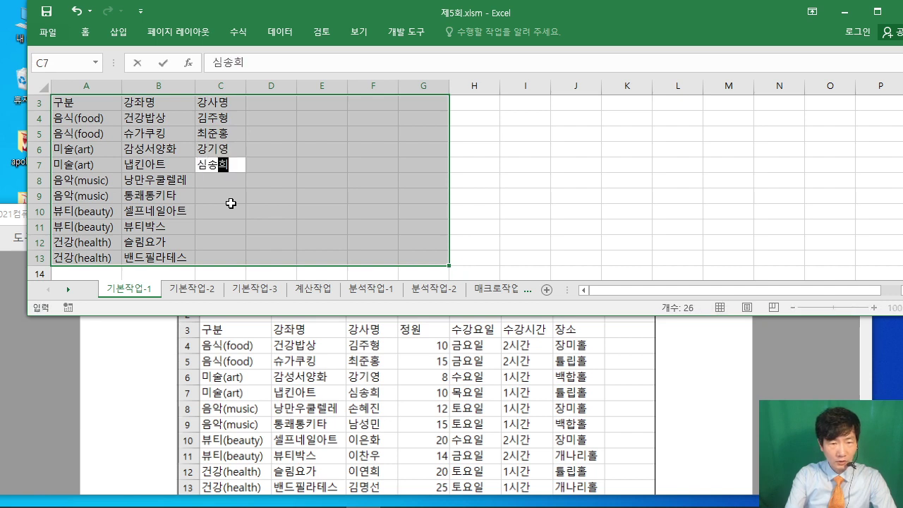
key("Return")
type("손혜진")
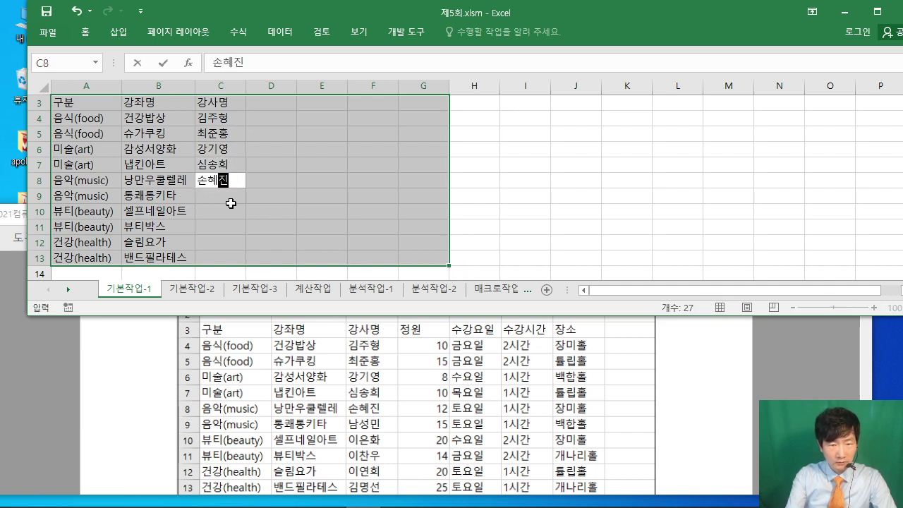
key("Return")
type("남서성미")
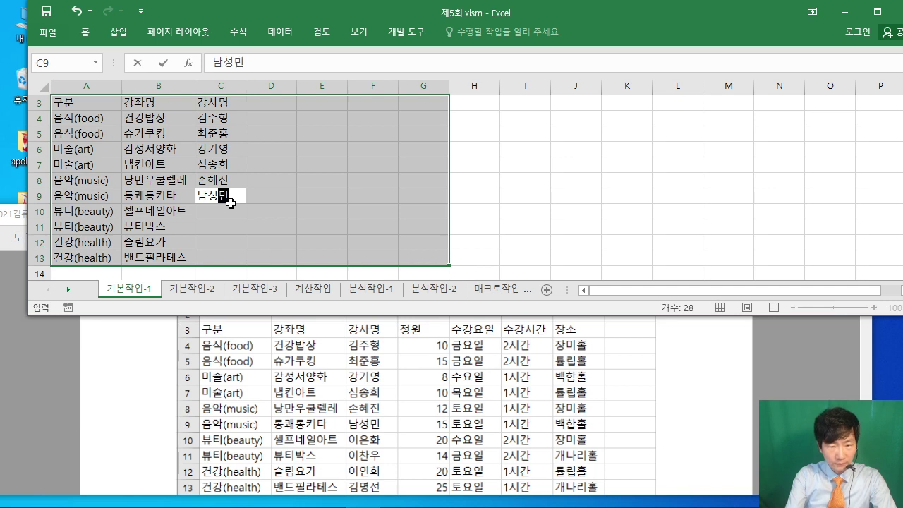
key("Return")
Step: Enter the remaining instructors' names from the reference table in cells C10 to C13
type("이은화")
key("Return")
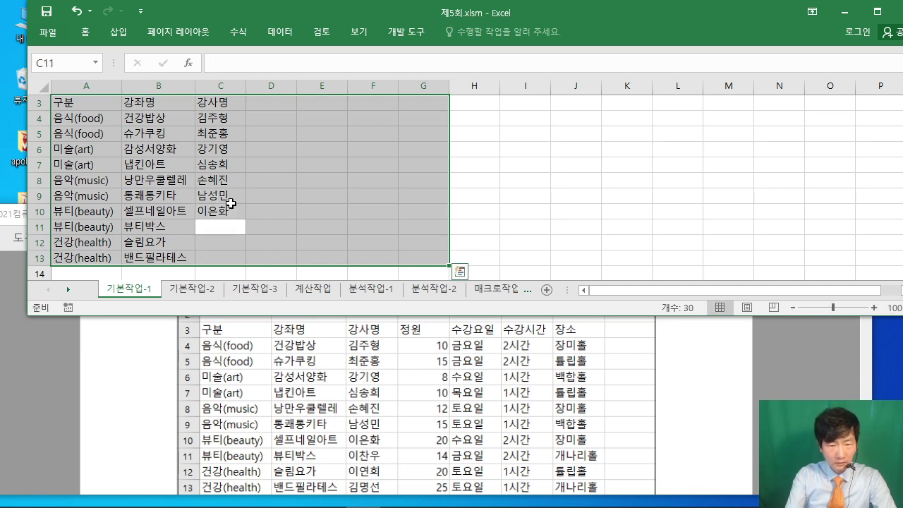
type("이찬우")
key("Return")
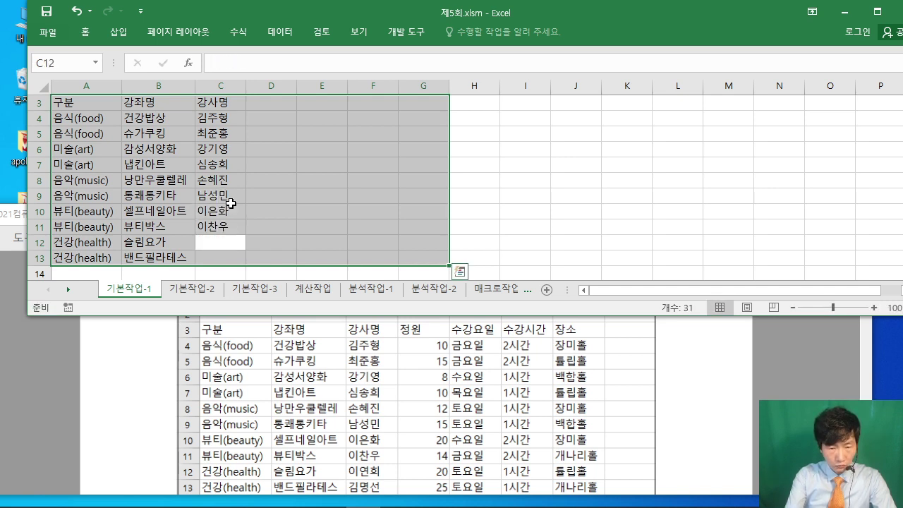
type("이연흐")
key("Return")
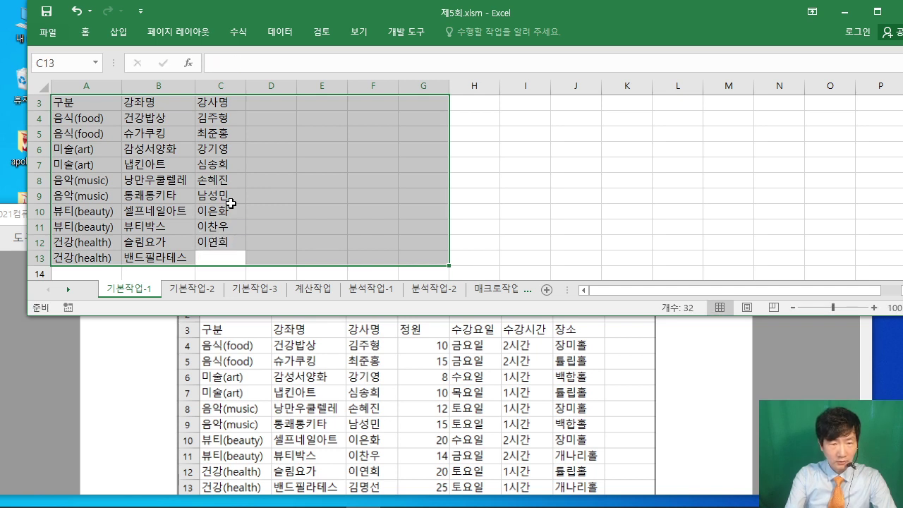
type("김명ㅅ")
key("Return")
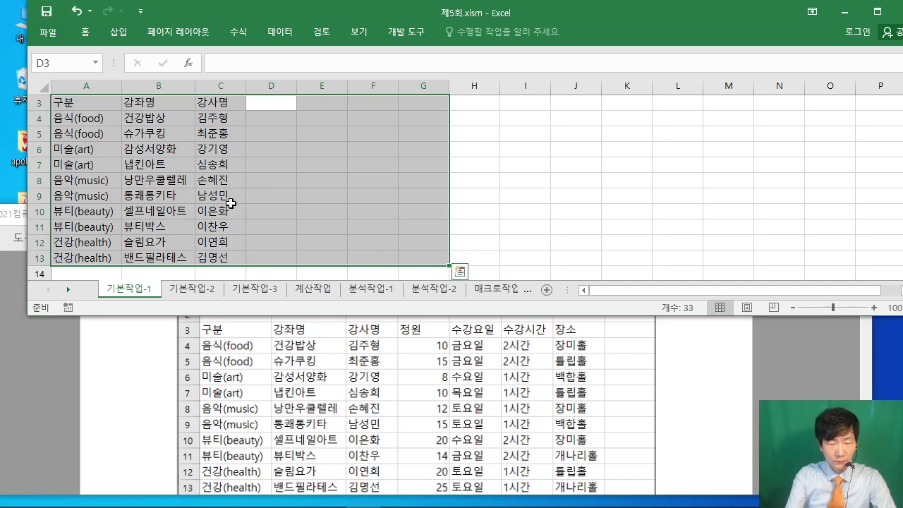
Step: Enter the header 정원 in D3 and the capacities 10 in D4 and 15 in D5
type("정원")
key("Return")
type("10")
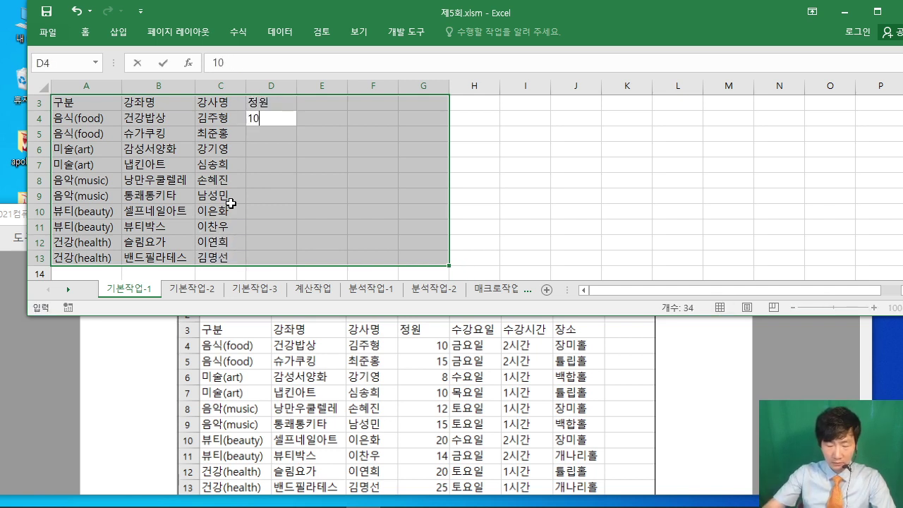
key("Return")
type("15")
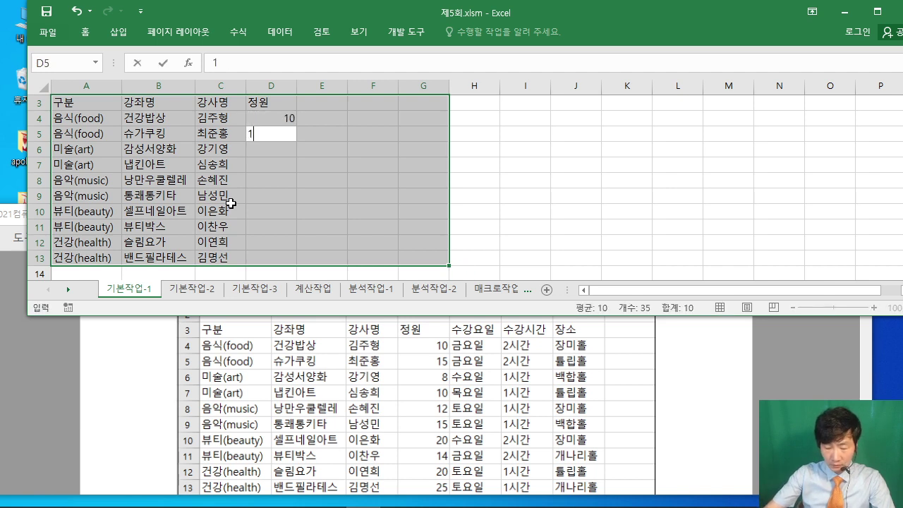
key("Return")
Step: Enter the capacities 8, 10 and 12 in cells D6 to D8
type("8")
key("Return")
type("10")
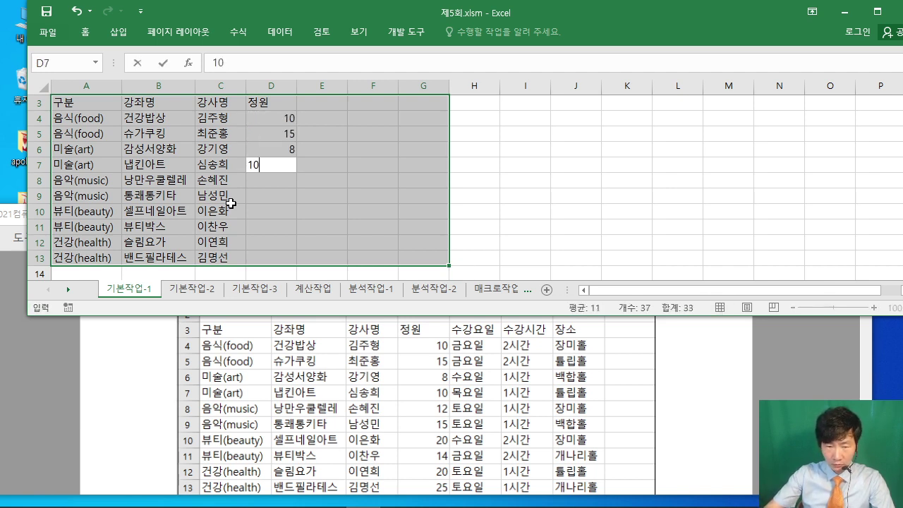
key("Return")
type("12")
key("Return")
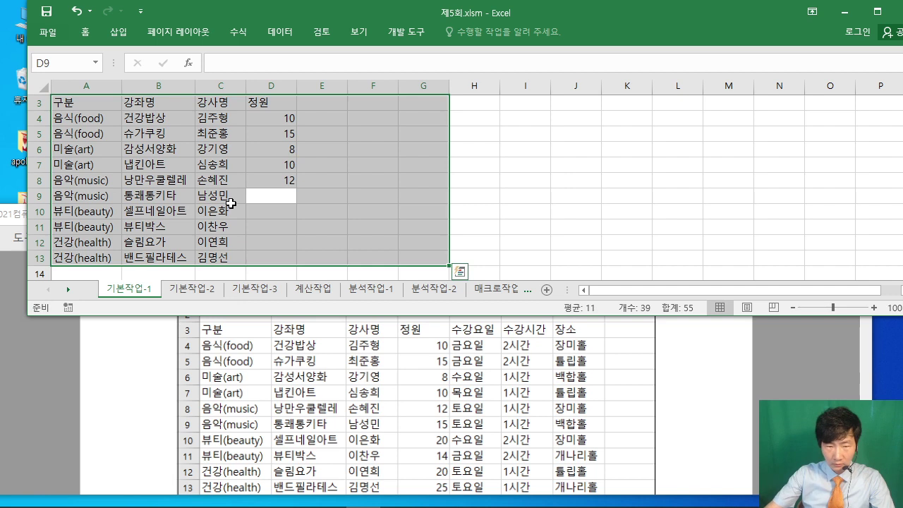
Step: Enter the capacities 15, 20, 14, 20 and 25 in cells D9 to D13
type("15")
key("Return")
type("20")
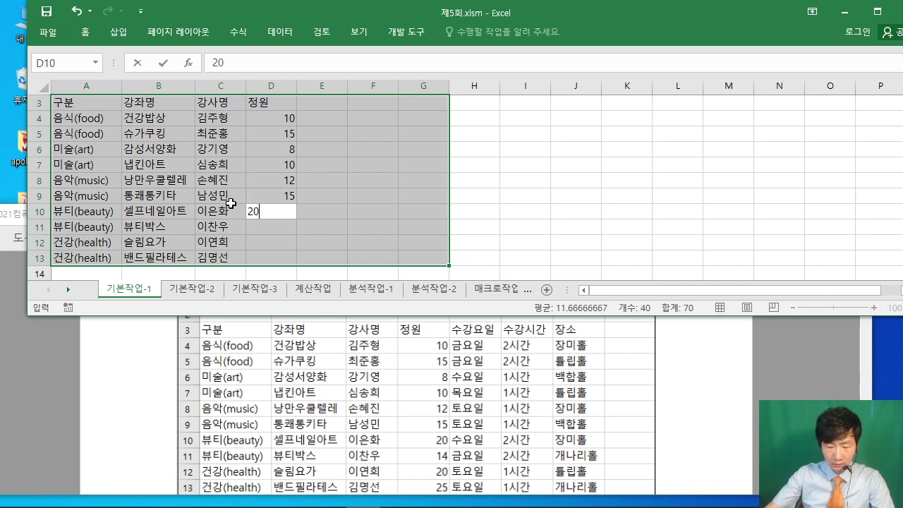
key("Return")
type("14")
key("Return")
type("20")
key("Return")
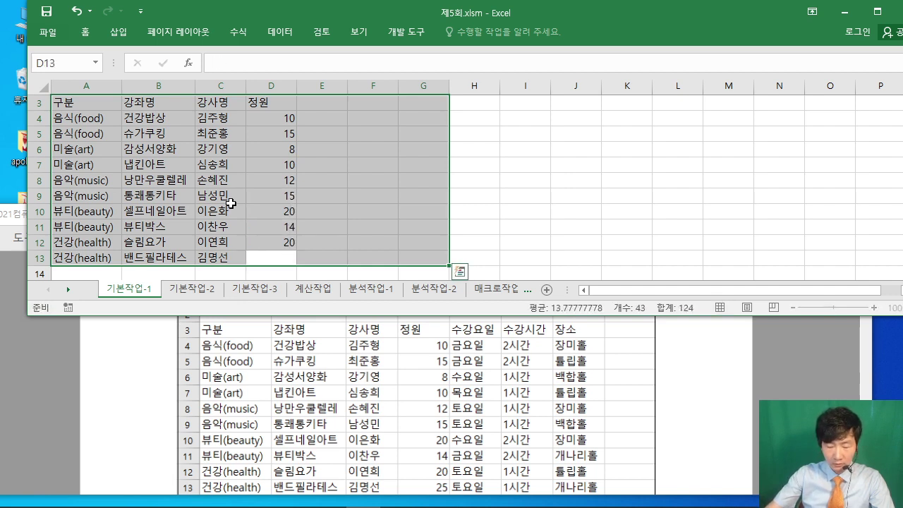
type("25")
key("Return")
Step: Enter the header 수강요일 in E3 and the class day 금요일 in E4 and E5
type("수강요일")
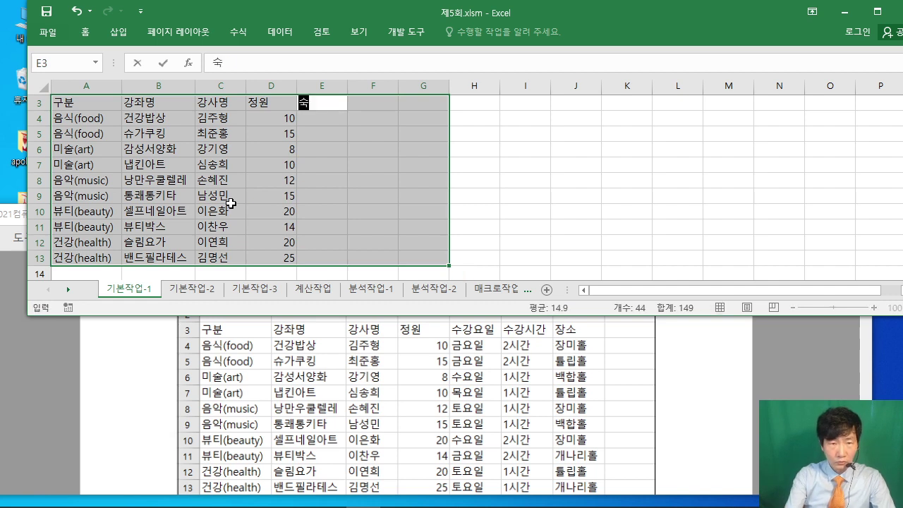
key("Return")
type("금요일")
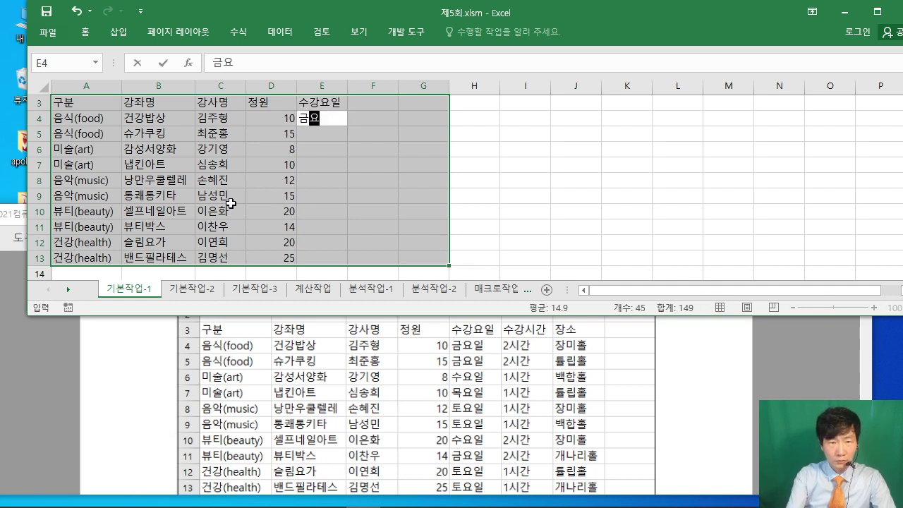
key("Return")
type("금요일")
key("Return")
Step: Enter the class days 수요일 in E6 and 목요일 in E7
type("ㄱ")
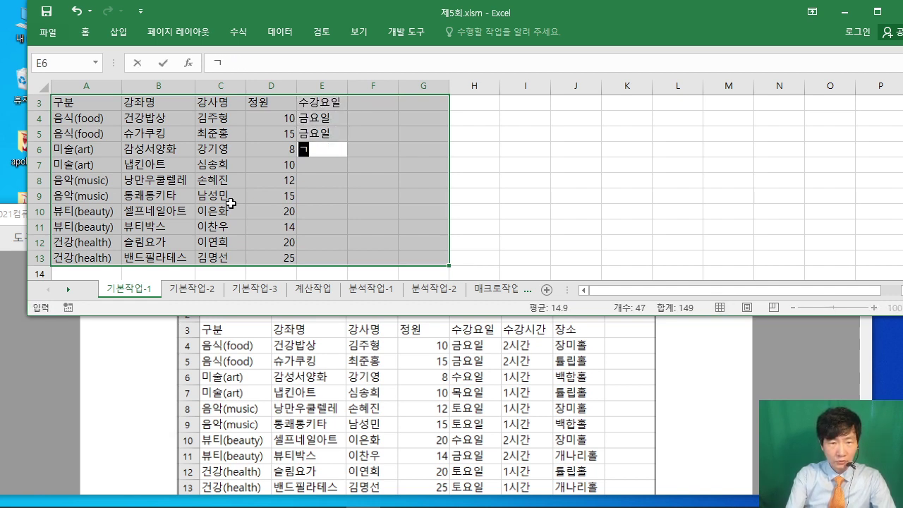
type("ㅜ요일")
key("Return")
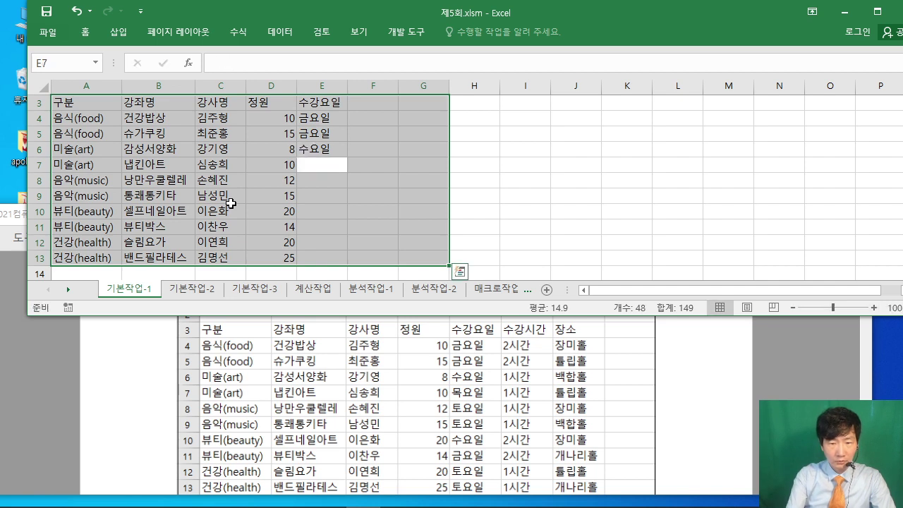
type("목ㅇㅛ일")
key("Return")
Step: Enter the class day 토요일 in cells E8 and E9
type("토")
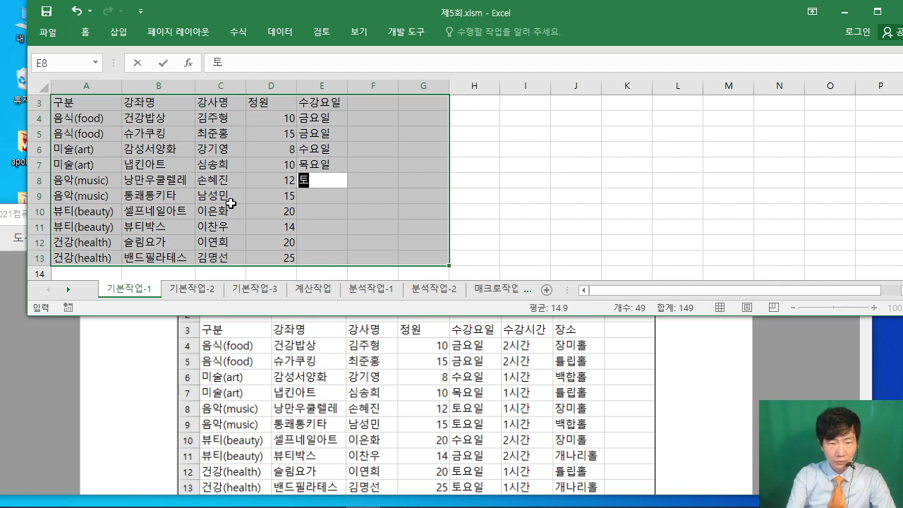
type("용ㅣㄹ")
key("Return")
type("토요일")
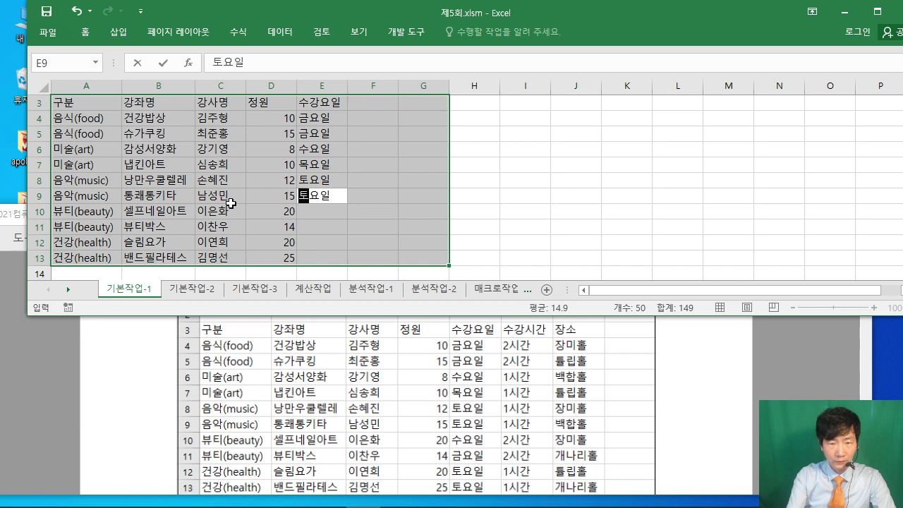
key("Return")
Step: Enter the class days 수요일 in E10, 금요일 in E11, and 토요일 in E12 and E13
type("수요일")
key("Return")
type("금요일")
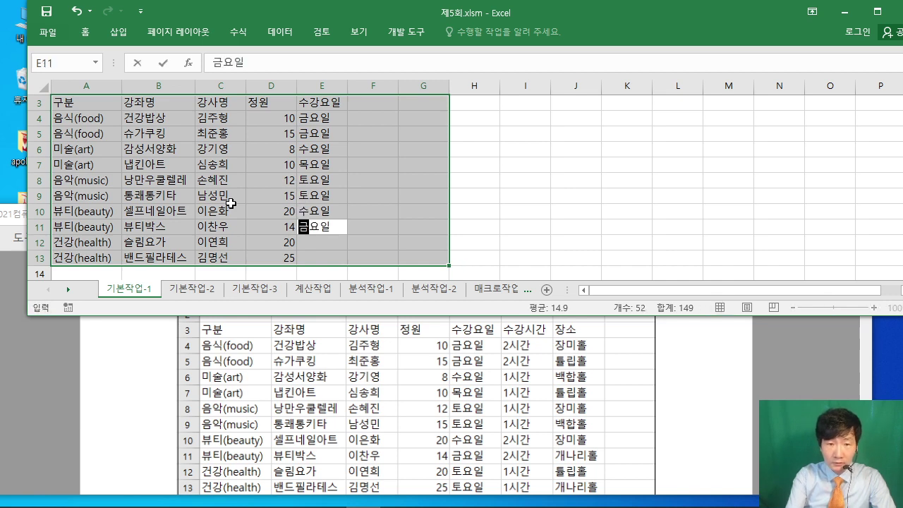
key("Return")
type("토요일")
key("Return")
type("토")
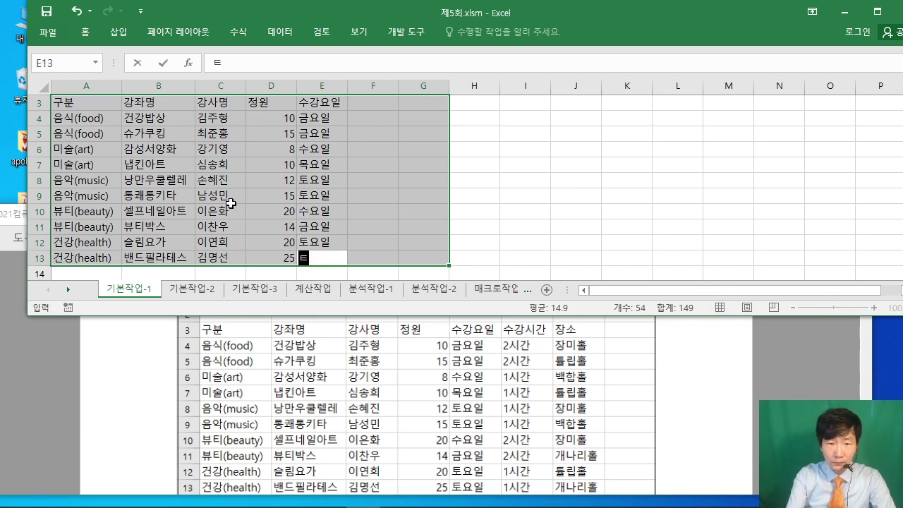
key("Return")
Step: Enter the header 수강시간 in F3 and the class duration 2시간 in F4 and F5
type("수강시간")
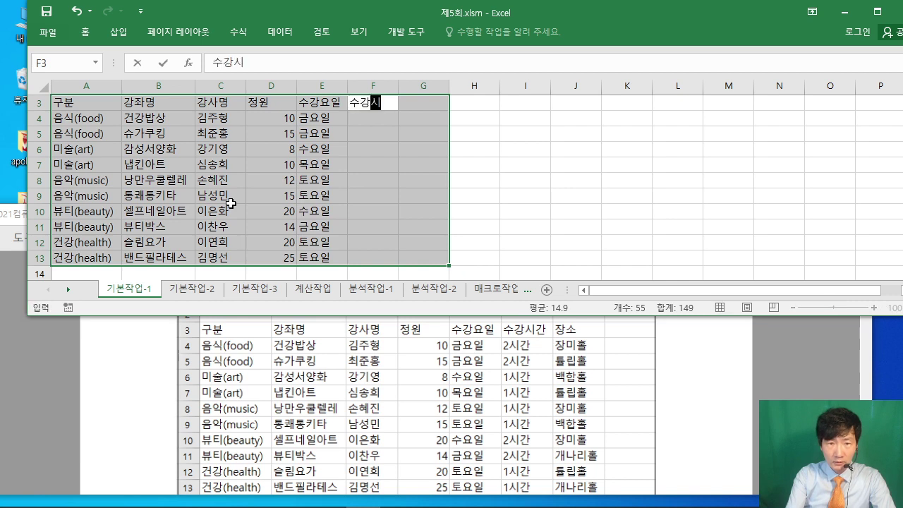
key("Return")
type("2시간")
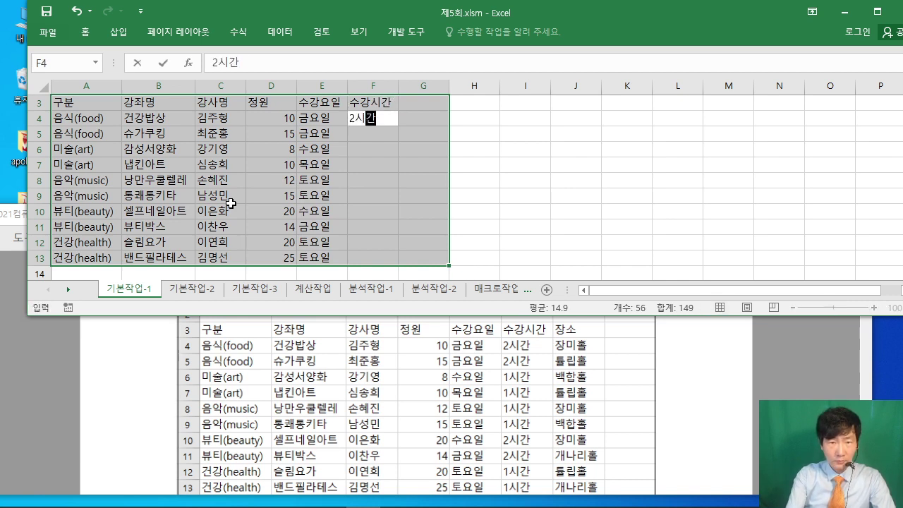
key("Return")
type("2시간")
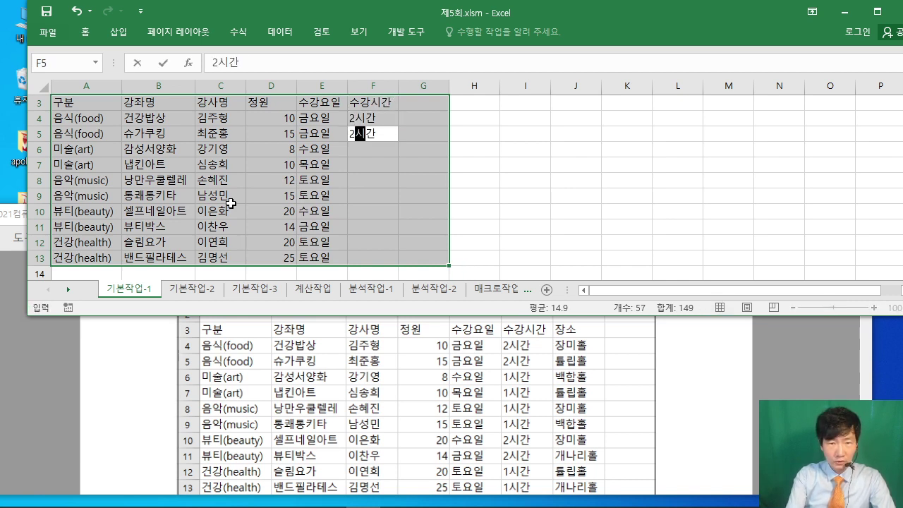
key("Return")
Step: Enter the class duration 1시간 in cells F6 to F9
type("1시간")
key("Return")
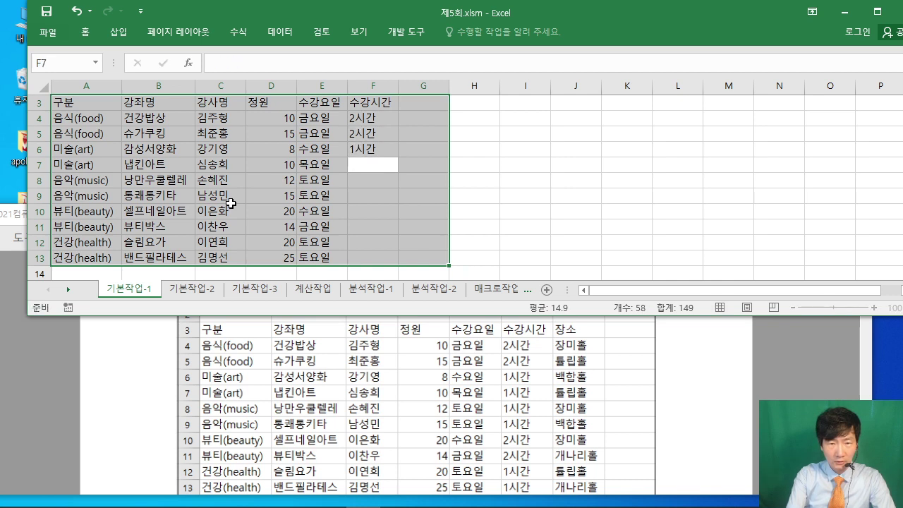
type("1시간")
key("Return")
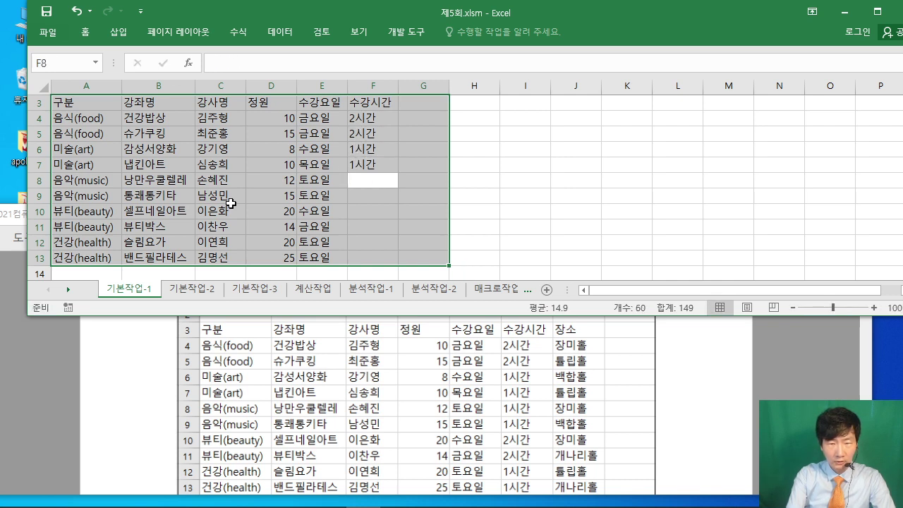
type("1시간")
key("Return")
type("1")
type("시간")
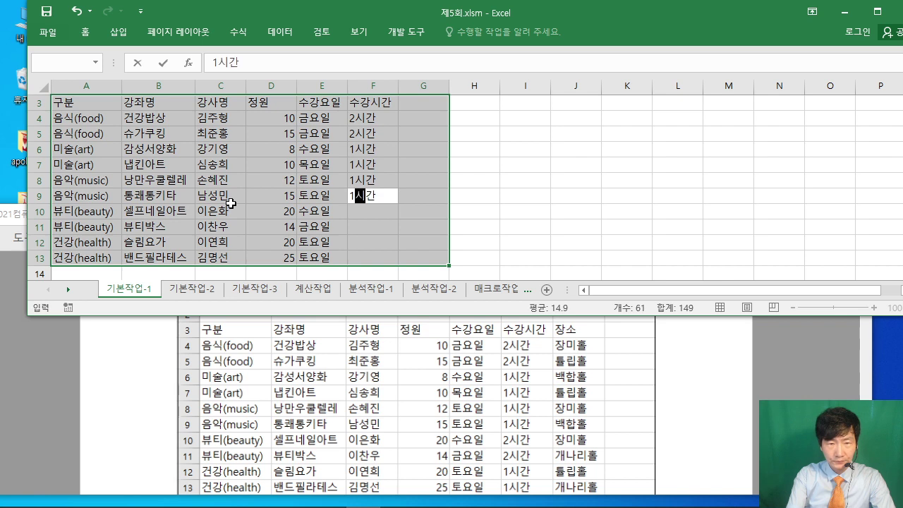
key("Return")
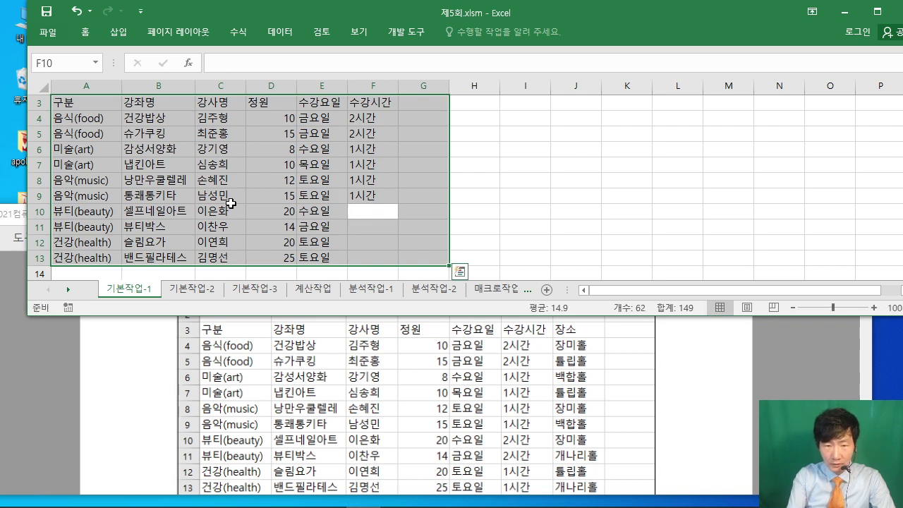
Step: Enter the class durations 2시간 in F10 and F11 and 1시간 in F12 and F13
type("2시간")
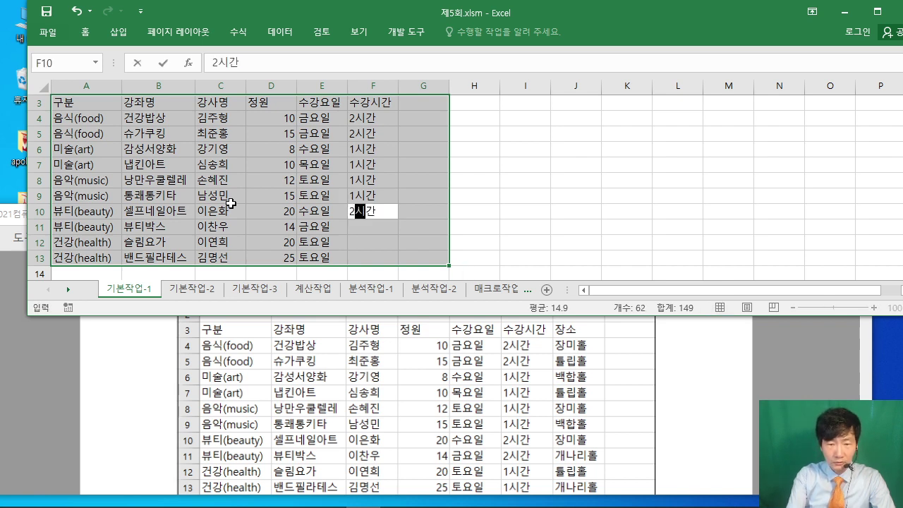
key("Return")
type("2시간")
key("Return")
type("1시간")
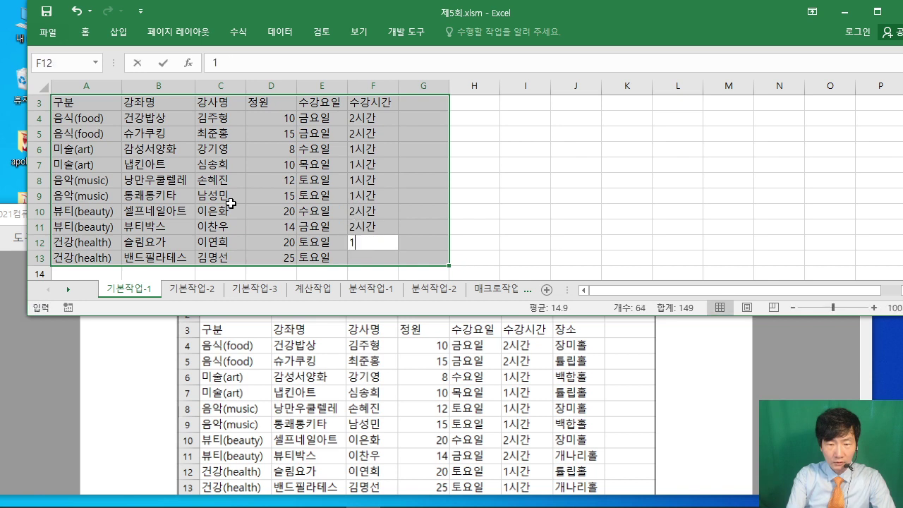
key("Return")
type("1시간")
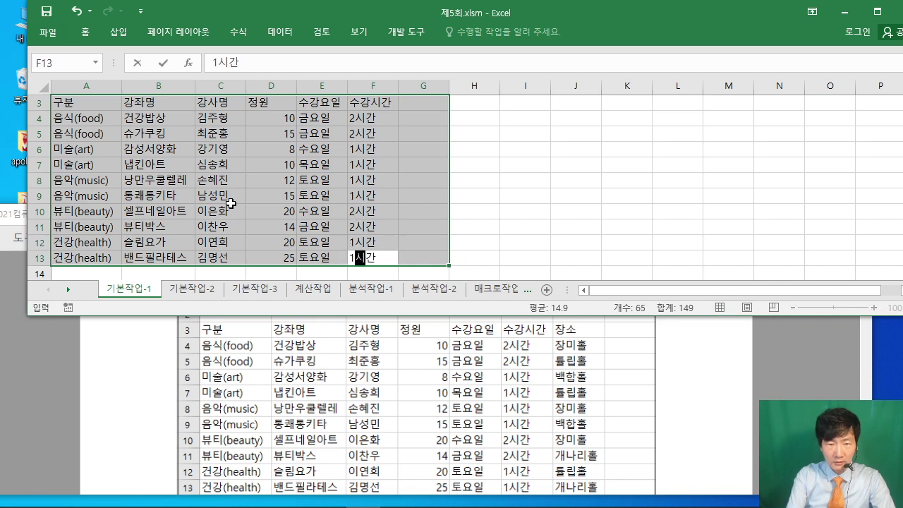
Step: Enter the header 장소 in G3, then the venues 장미홀 in G4 and 튤립홀 in G5
key("Return")
type("장소")
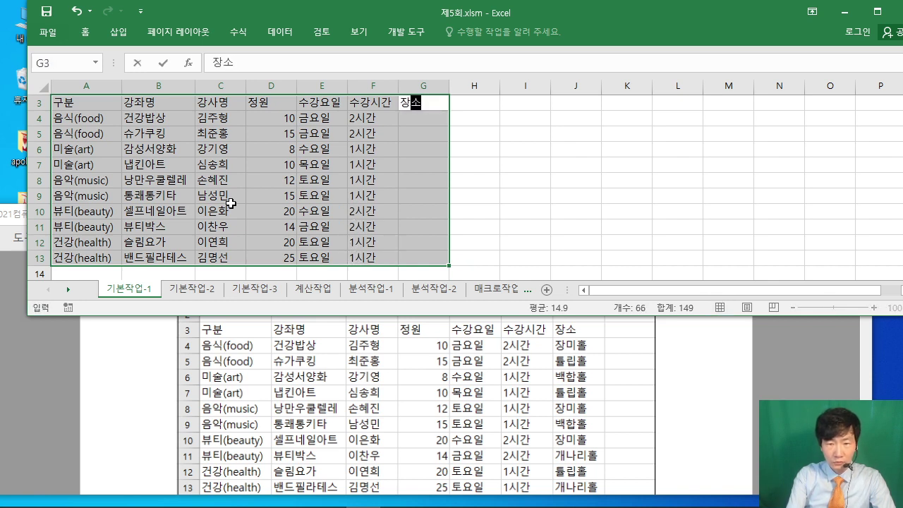
key("Return")
type("장미홀")
key("Return")
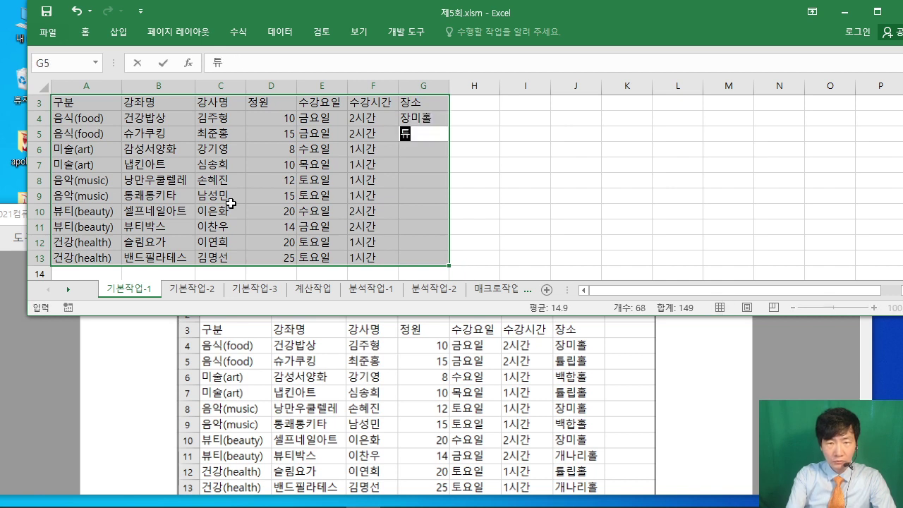
type("틀리ㅎ")
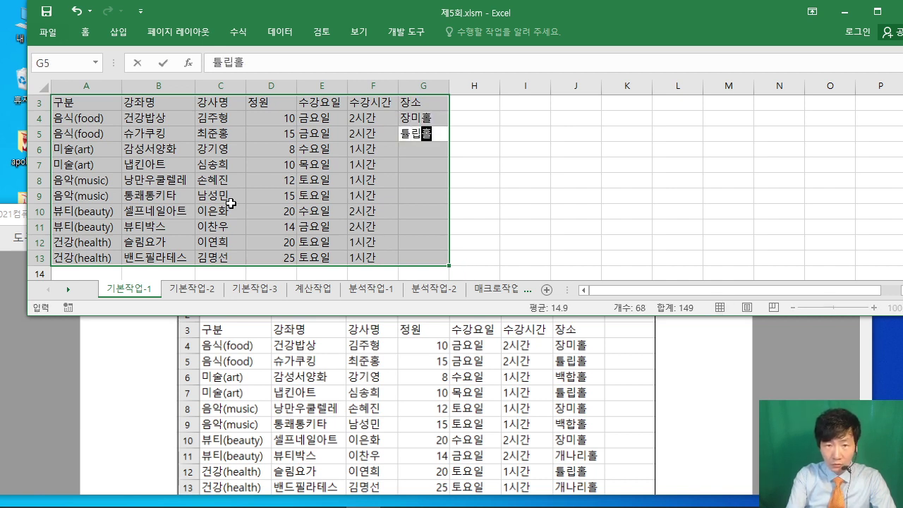
key("Return")
Step: Enter the venues 백합홀 in G6 and 튤립홀 in G7
type("백합")
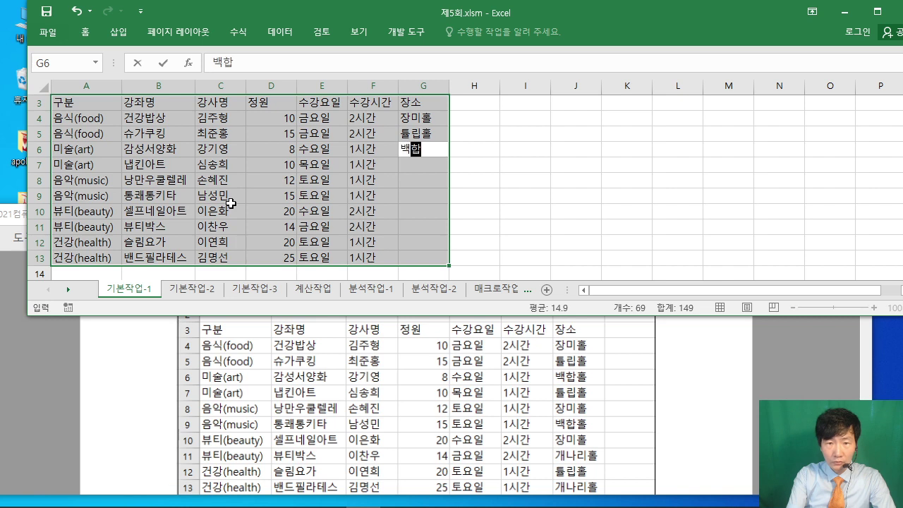
type("홀")
key("Return")
type("튜")
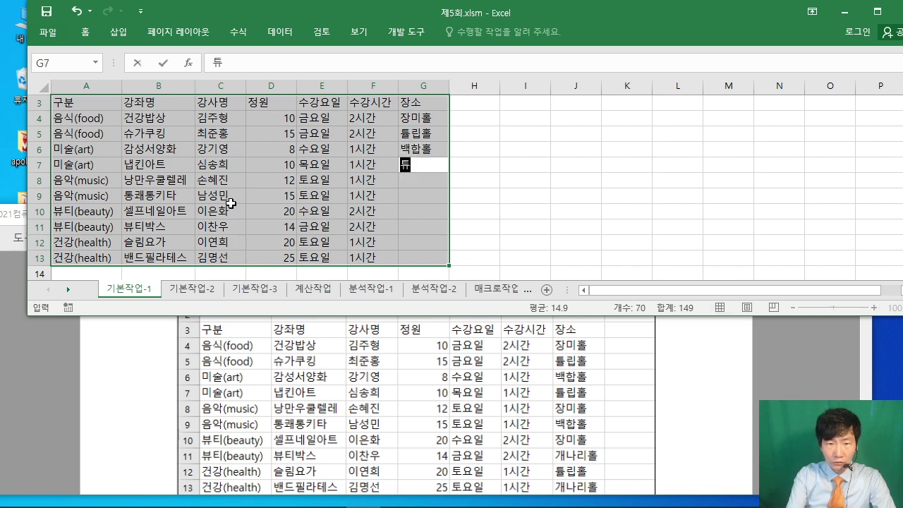
type("ㄹ립홀")
key("Return")
Step: Enter the venues 장미홀 in G8, 백합홀 in G9, and 장미홀 in G10
type("ㅈ")
key("BackSpace")
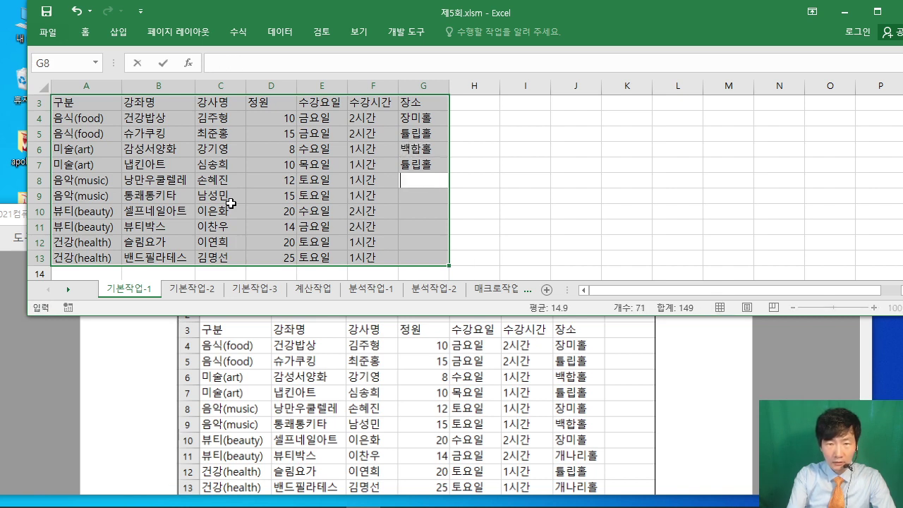
type("장미홀")
key("Return")
type("백합홀")
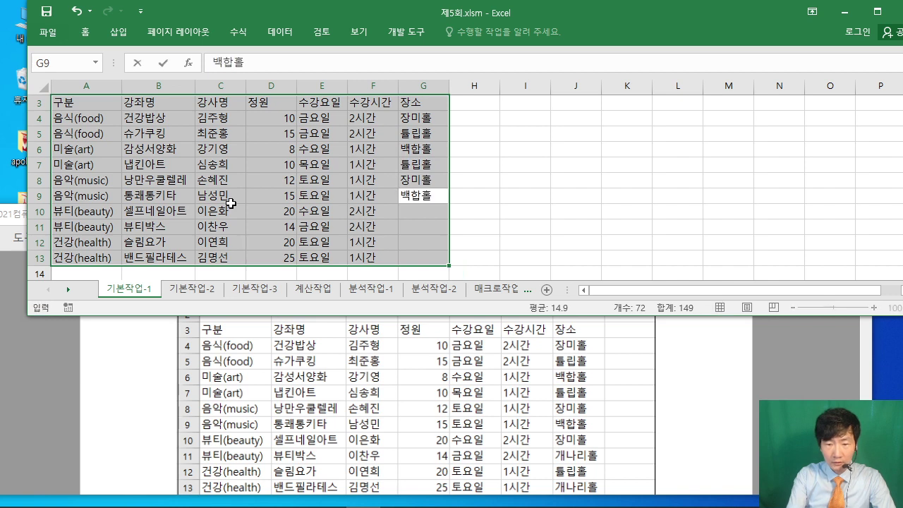
key("Return")
type("장미홀")
key("Return")
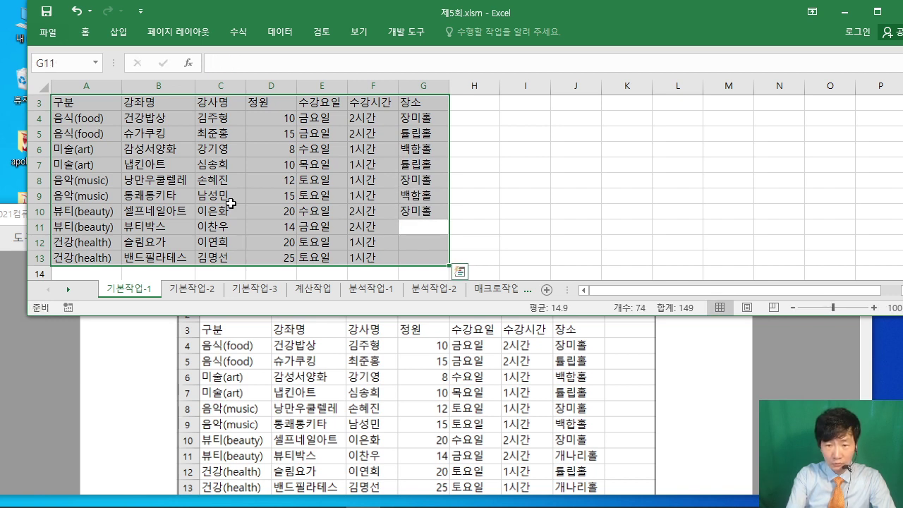
Step: Enter the venues 개나리홀 in G11, 튤립홀 in G12, and 개나리홀 in G13
type("개나리홀")
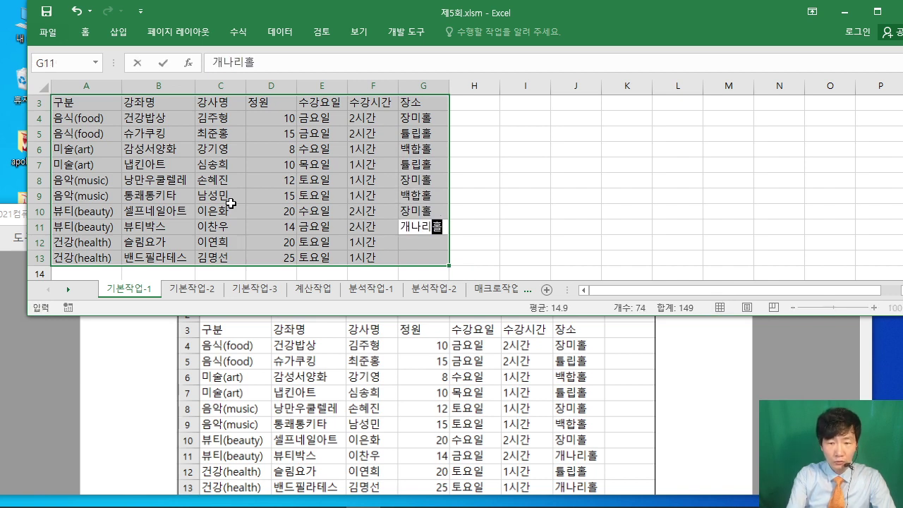
key("Return")
type("튤립홀")
key("Return")
type("개나리홀")
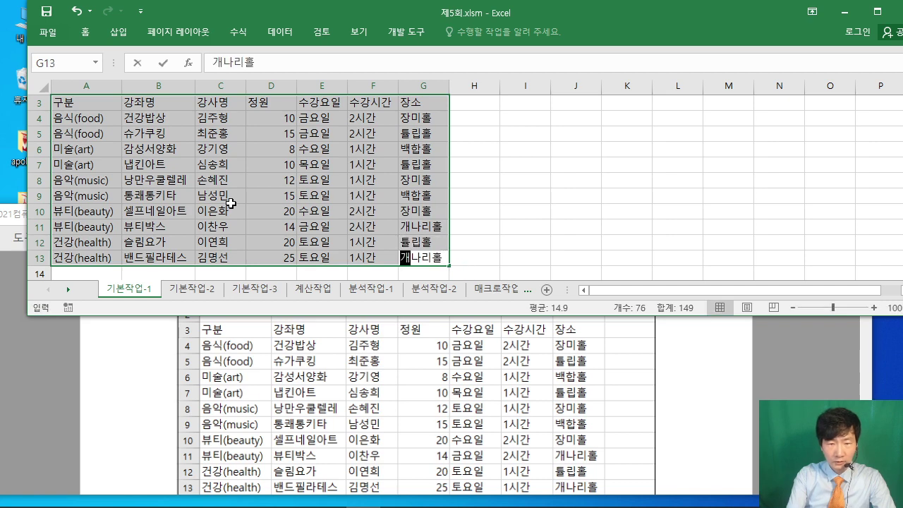
key("Return")
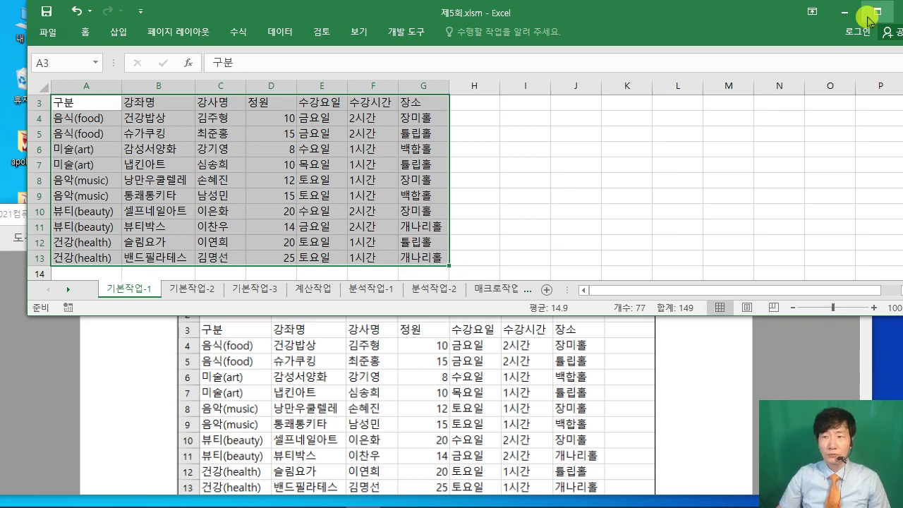
Step: Maximize the workbook window, deselect the table range, and save the workbook
left_click(873, 15)
scroll(502, 206, "up", 4)
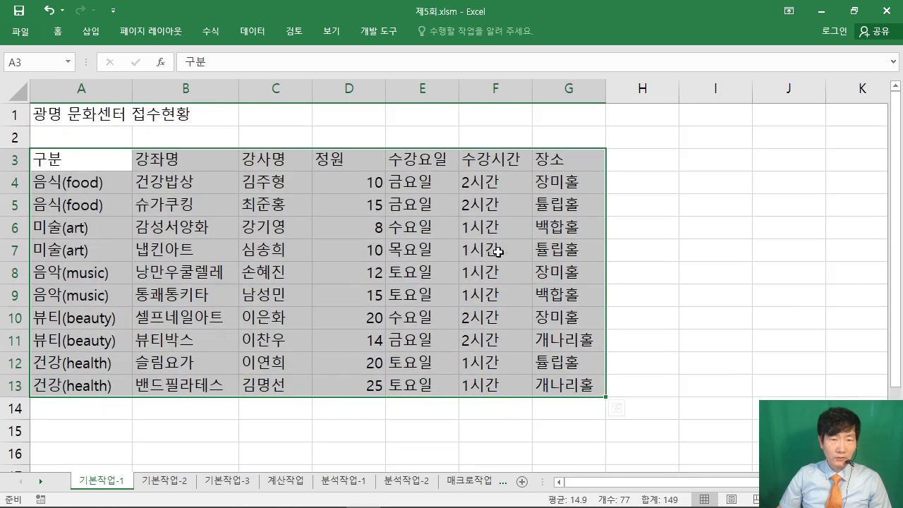
left_click(369, 276)
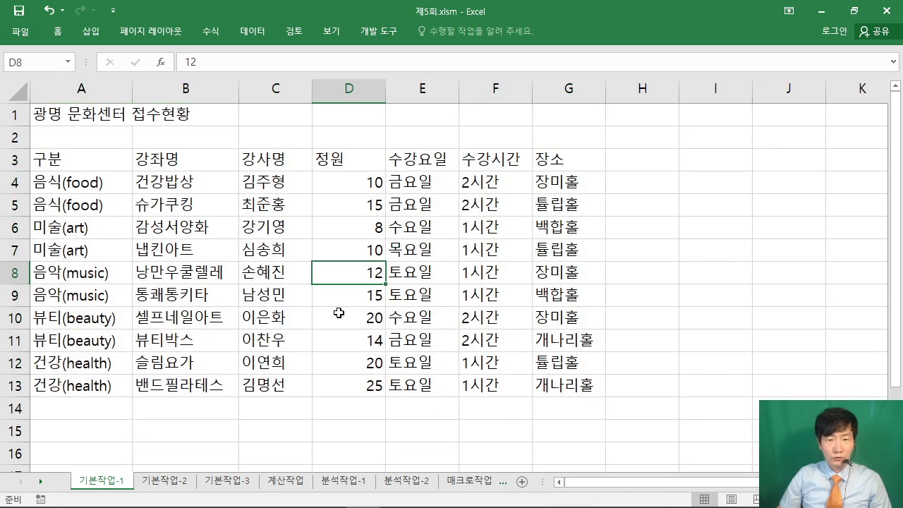
left_click(18, 11)
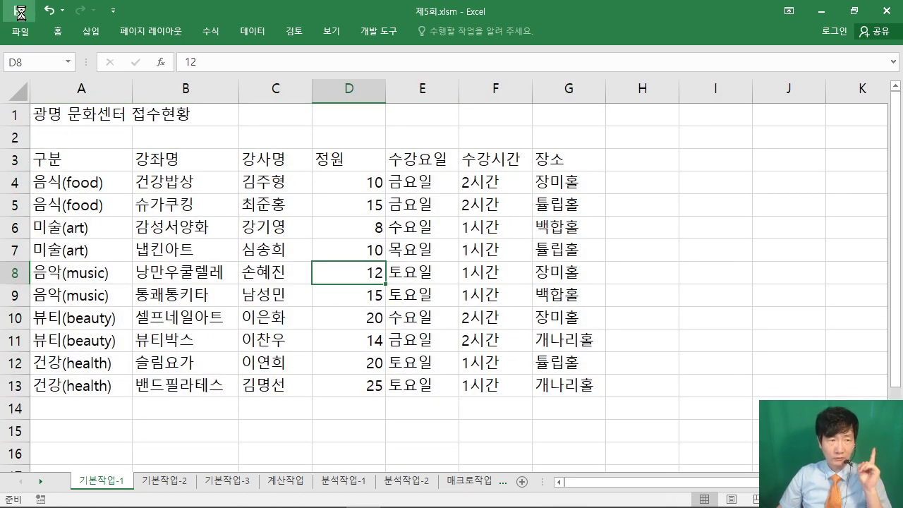